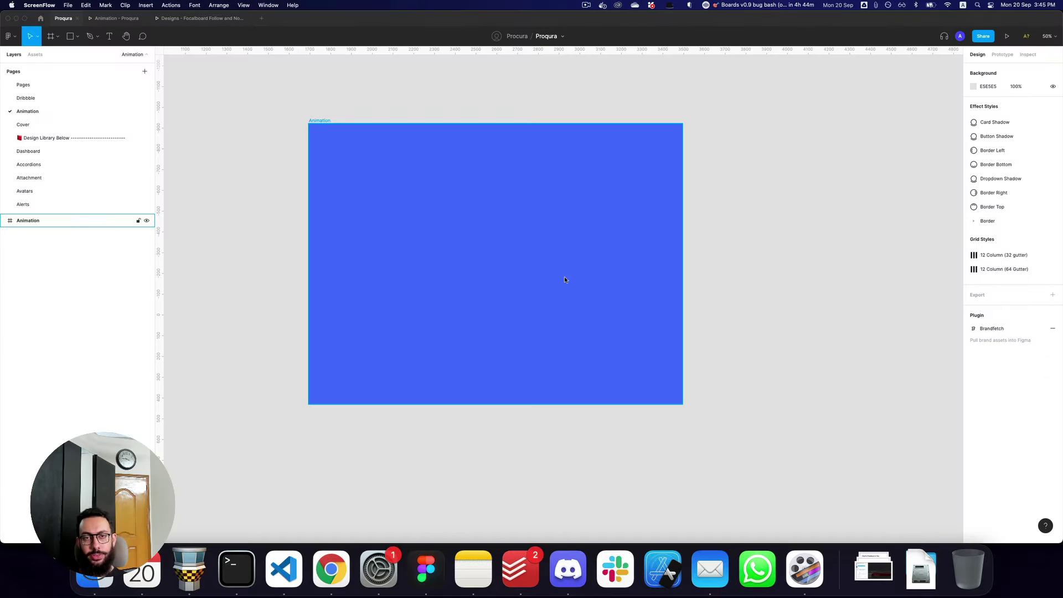
- Copy the middle Dashboard - More Cards frame from the Pages page and paste it into the Animation page
{"action": "left_click", "coordinate": [68, 89]}
{"action": "left_click", "coordinate": [67, 89]}
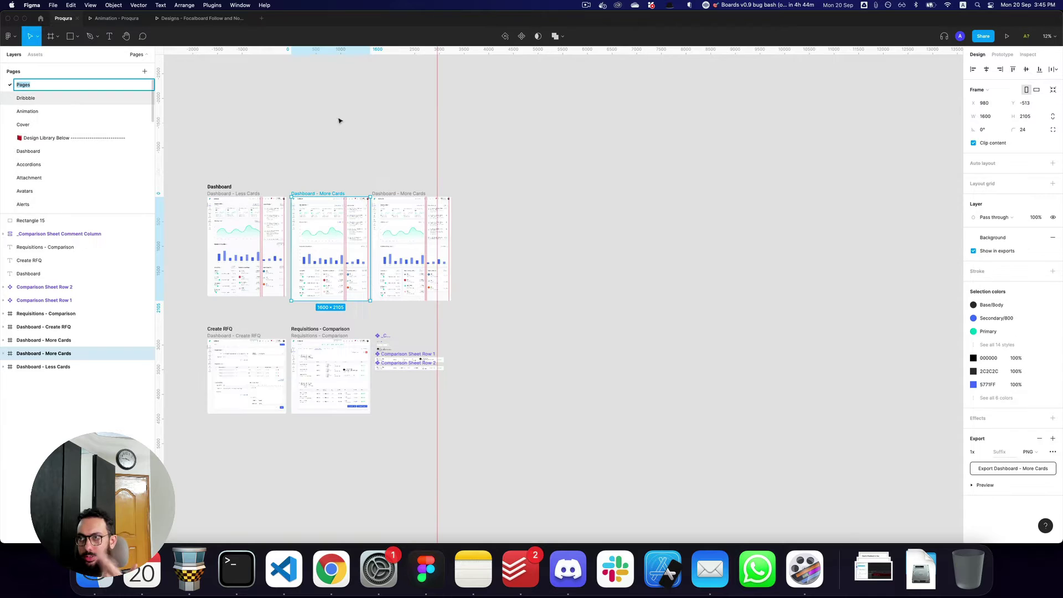
{"action": "left_click", "coordinate": [314, 192]}
{"action": "key", "text": "super+c"}
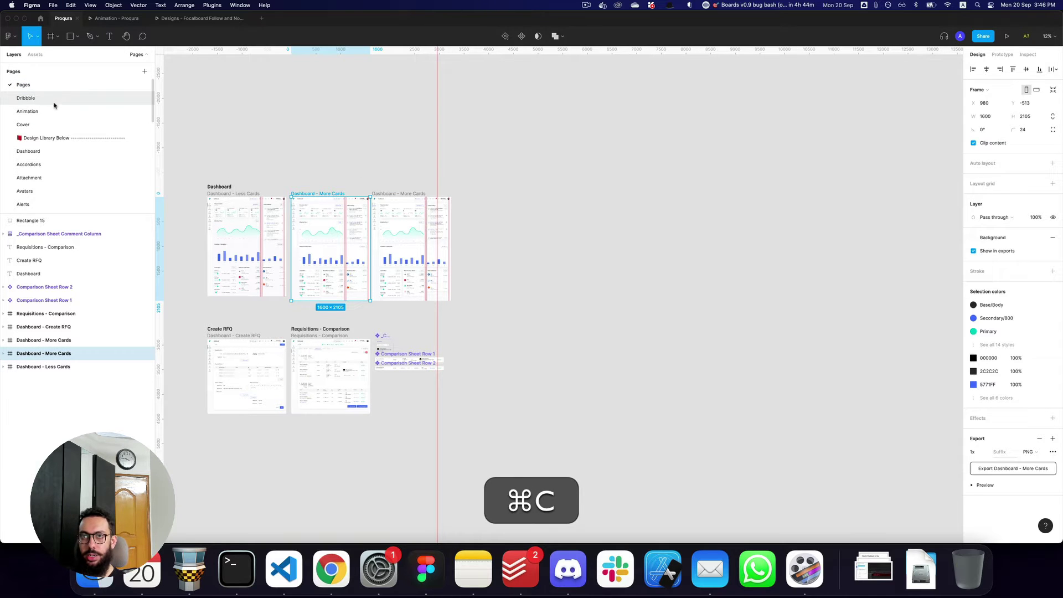
{"action": "left_click", "coordinate": [52, 110]}
{"action": "key", "text": "super+v"}
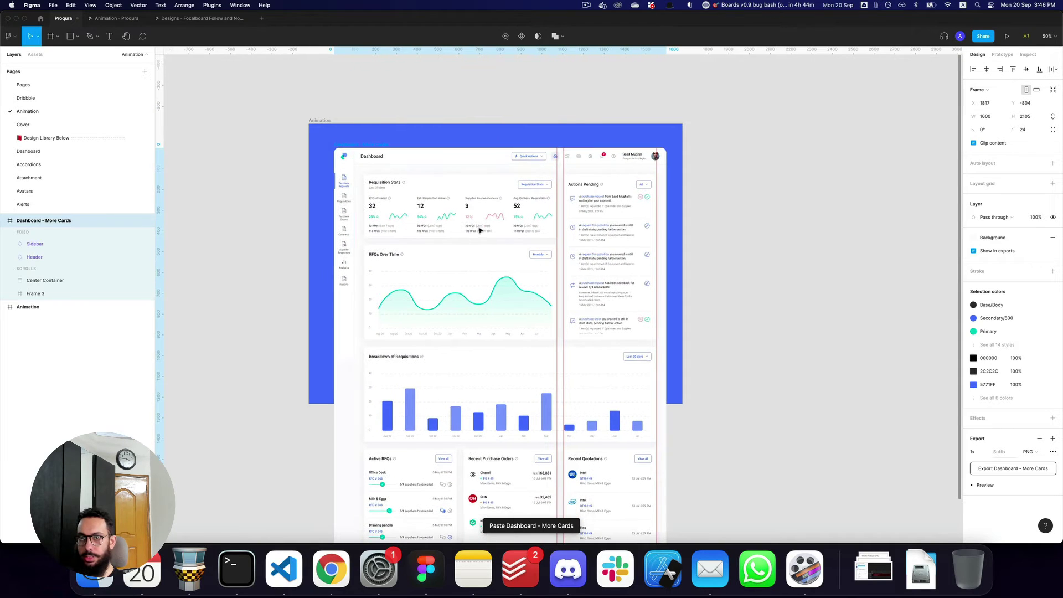
- Nest the Dashboard - More Cards frame inside the blue Animation frame, centre it horizontally and nudge it slightly upward
{"action": "left_click_drag", "start_coordinate": [75, 315], "coordinate": [74, 309]}
{"action": "key", "text": "alt+h"}
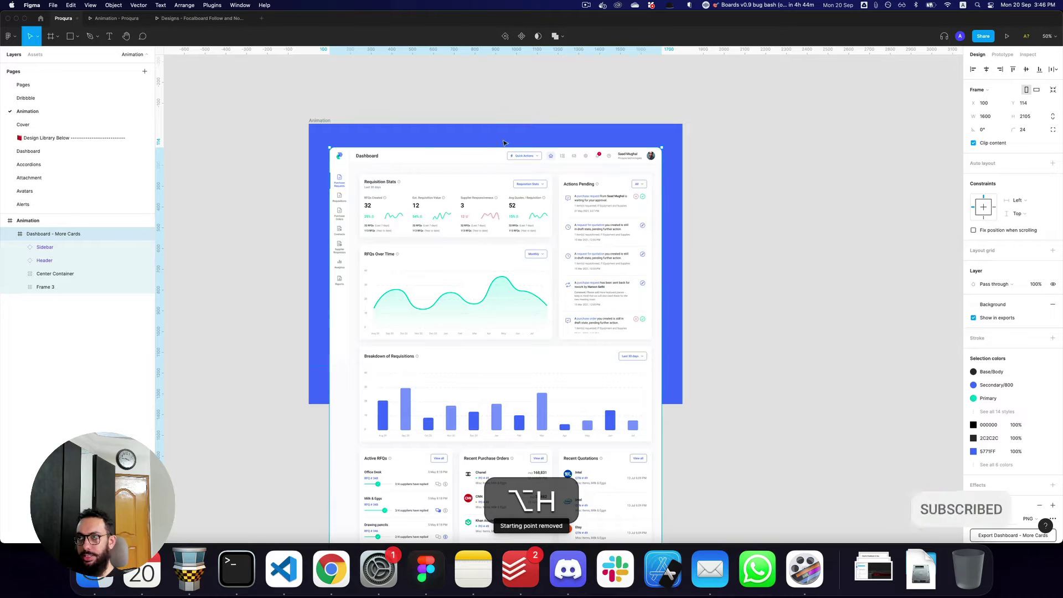
{"action": "key", "text": "alt+shift+Up"}
{"action": "key", "text": "alt+shift+Up"}
{"action": "key", "text": "alt+shift+Up"}
{"action": "key", "text": "alt+shift+Down"}
{"action": "key", "text": "alt+Down"}
{"action": "key", "text": "alt+Down"}
{"action": "left_click", "coordinate": [757, 193]}
{"action": "key", "text": "space"}
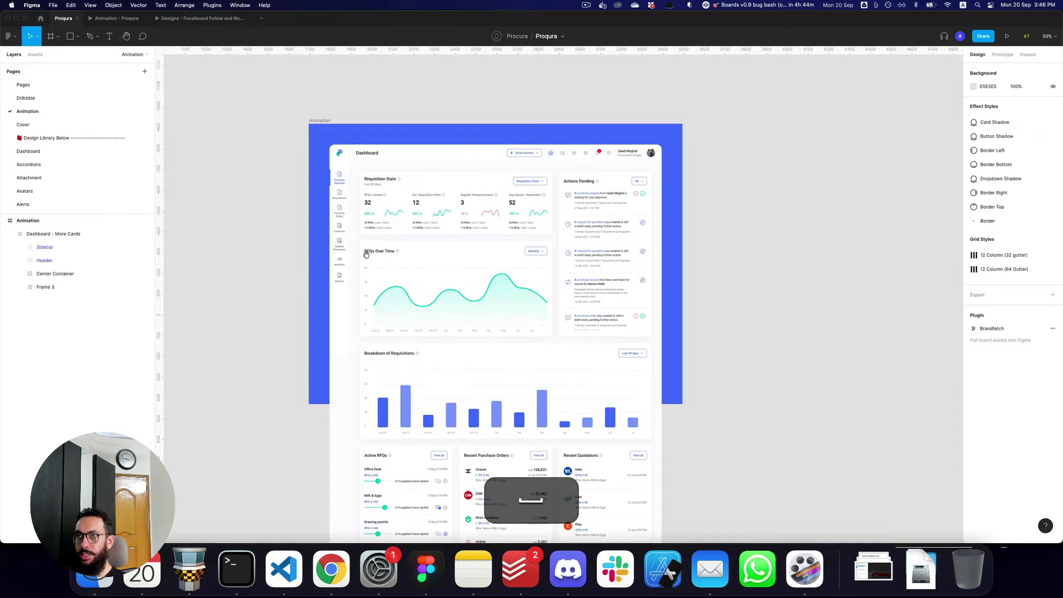
{"action": "left_click_drag", "start_coordinate": [369, 255], "coordinate": [403, 229]}
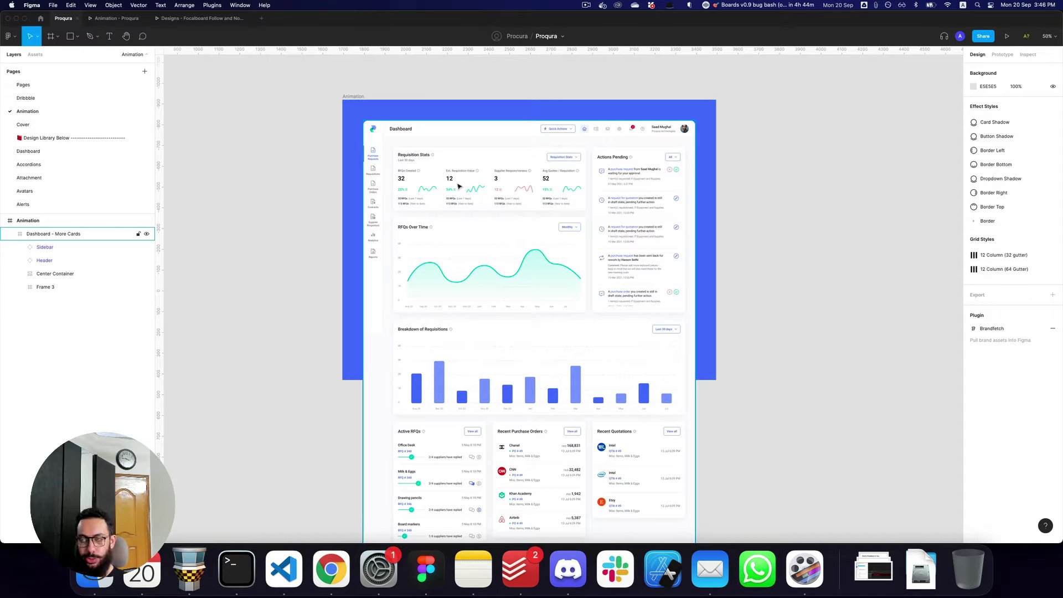
- Wrap the dashboard's Sidebar in a frame, turn it into a component and rename it Sidebar Animation/Start
{"action": "left_click", "coordinate": [378, 144]}
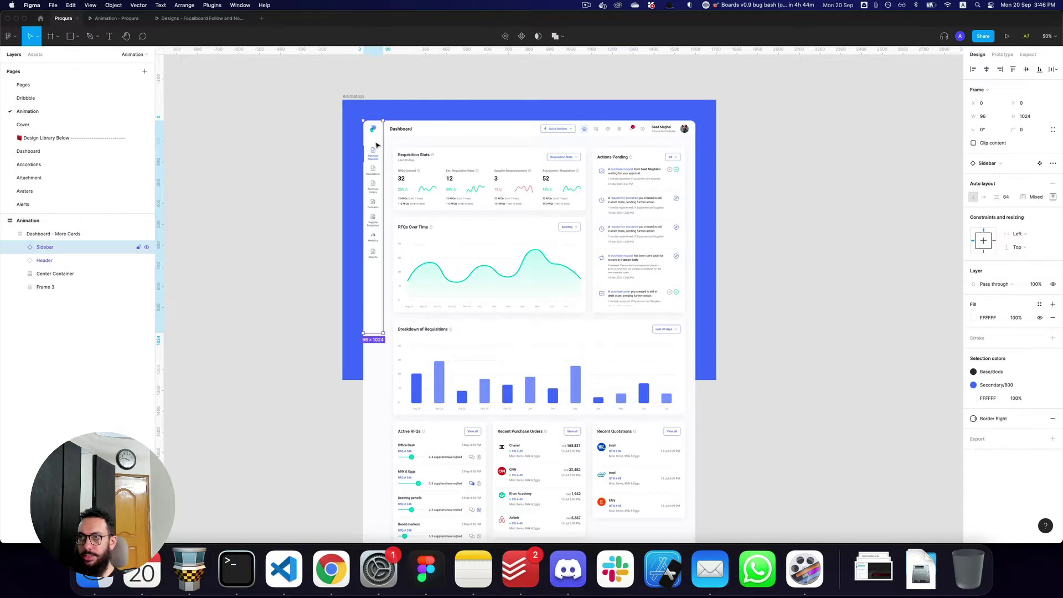
{"action": "left_click", "coordinate": [377, 146], "text": "alt"}
{"action": "key", "text": "super+alt"}
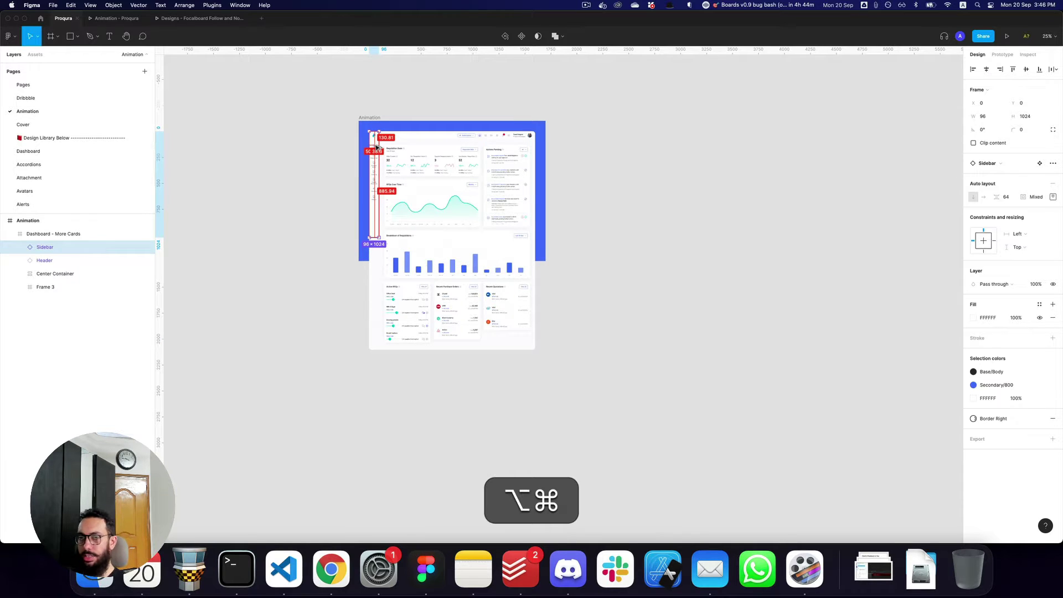
{"action": "key", "text": "super+alt+g"}
{"action": "key", "text": "super+r"}
{"action": "key", "text": "Escape"}
{"action": "key", "text": "super+alt+k"}
{"action": "key", "text": "super+r"}
{"action": "type", "text": "Side"}
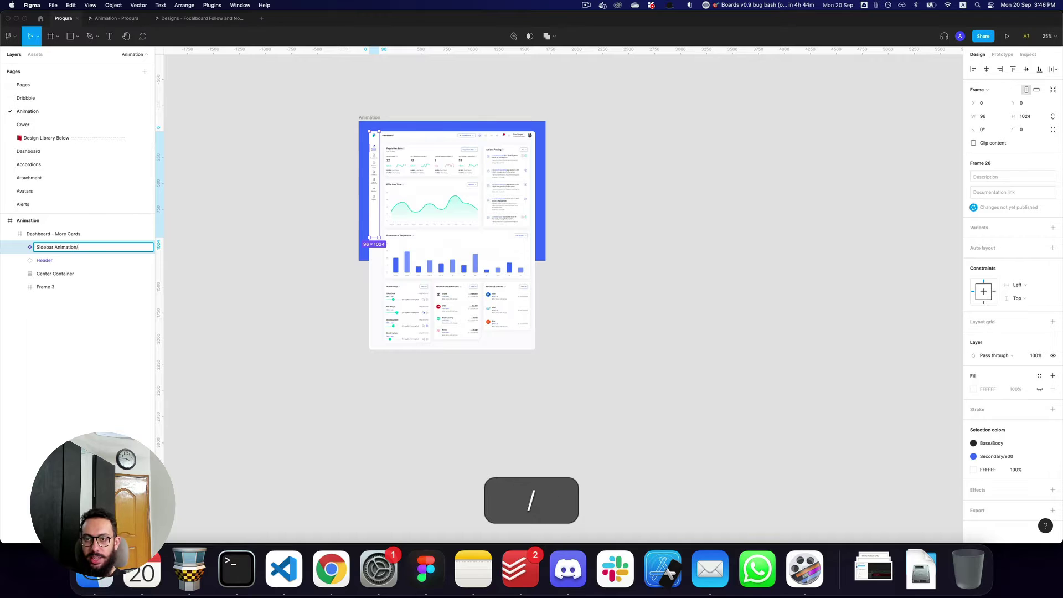
{"action": "type", "text": "bar Animation/Start"}
{"action": "key", "text": "Return"}
- Duplicate Sidebar Animation/Start to leave an instance in the dashboard, and move the main component onto empty canvas outside it
{"action": "key", "text": "super+Return"}
{"action": "key", "text": "super+d"}
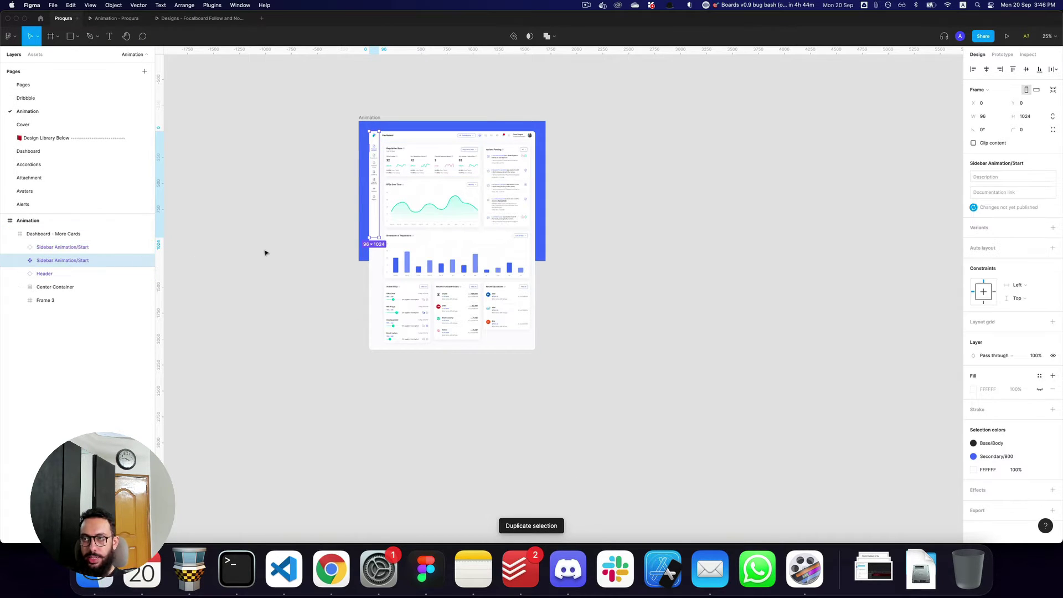
{"action": "key", "text": "shift+Left"}
{"action": "key", "text": "shift+Left"}
{"action": "key", "text": "shift+Left"}
{"action": "key", "text": "shift+Left"}
{"action": "key", "text": "shift+Left"}
{"action": "key", "text": "shift+Left"}
{"action": "key", "text": "shift+Left"}
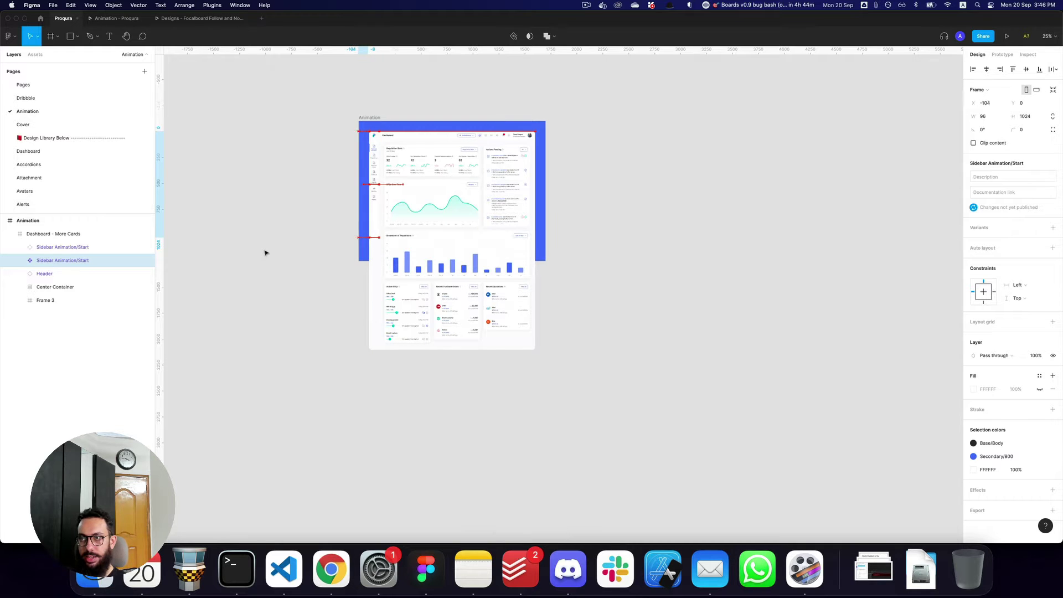
{"action": "key", "text": "super+x"}
{"action": "scroll", "coordinate": [421, 238], "scroll_direction": "left", "scroll_amount": 6}
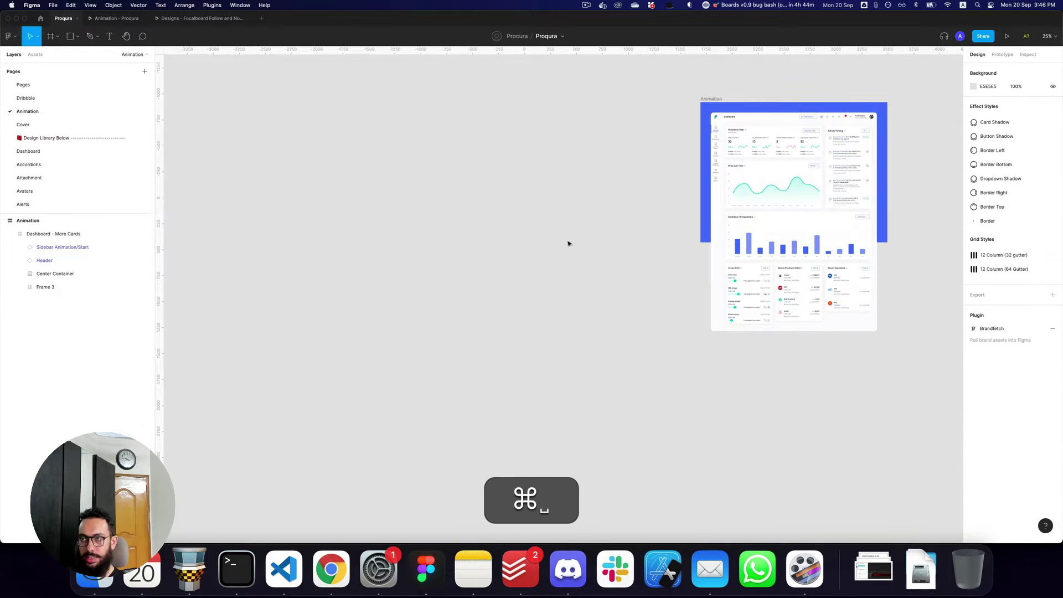
{"action": "key", "text": "super+v"}
{"action": "left_click_drag", "start_coordinate": [695, 190], "coordinate": [441, 253]}
- Duplicate the Sidebar Animation/Start component beside the original with a gap of about 280 px, and make the copy a component
{"action": "key", "text": "z"}
{"action": "double_click", "coordinate": [462, 230]}
{"action": "left_click_drag", "start_coordinate": [384, 230], "coordinate": [520, 308]}
{"action": "key", "text": "alt+super+k"}
{"action": "key", "text": "space"}
{"action": "key", "text": "z"}
{"action": "left_click", "coordinate": [558, 338], "text": "alt"}
{"action": "key", "text": "space"}
- Rename the copied component Sidebar Animation/Stop and combine both sidebar components as variants
{"action": "left_click_drag", "start_coordinate": [394, 151], "coordinate": [707, 436]}
{"action": "left_click", "coordinate": [521, 204]}
{"action": "key", "text": "super+r"}
{"action": "key", "text": "alt+shift+BackSpace"}
{"action": "type", "text": "Stop"}
{"action": "key", "text": "Return"}
{"action": "left_click_drag", "start_coordinate": [414, 164], "coordinate": [711, 390]}
{"action": "left_click", "coordinate": [1013, 192]}
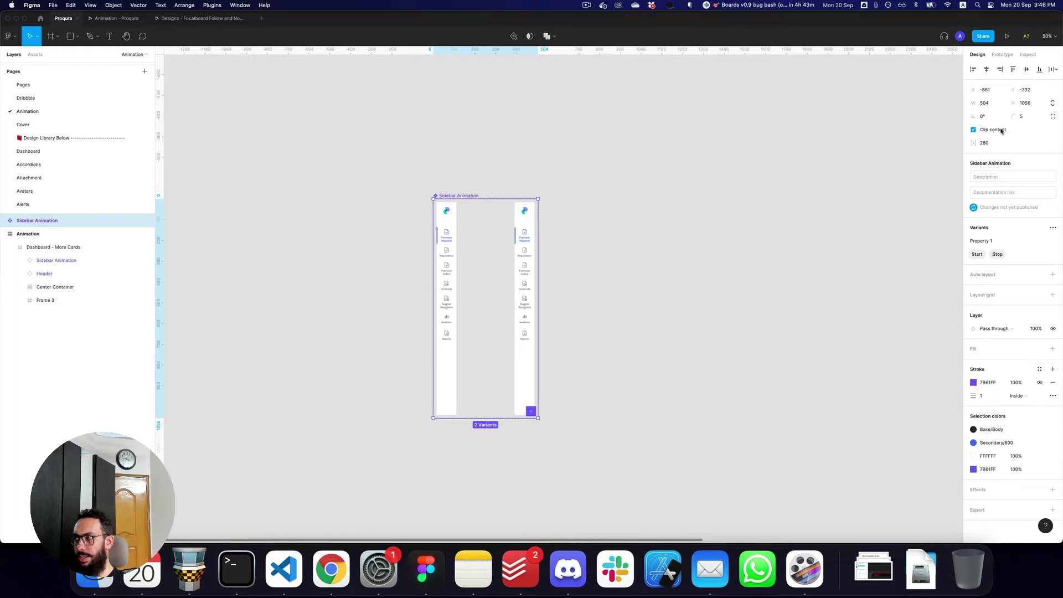
- Move the Sidebar layer inside the Start variant straight down to about Y 410
{"action": "left_click", "coordinate": [449, 353]}
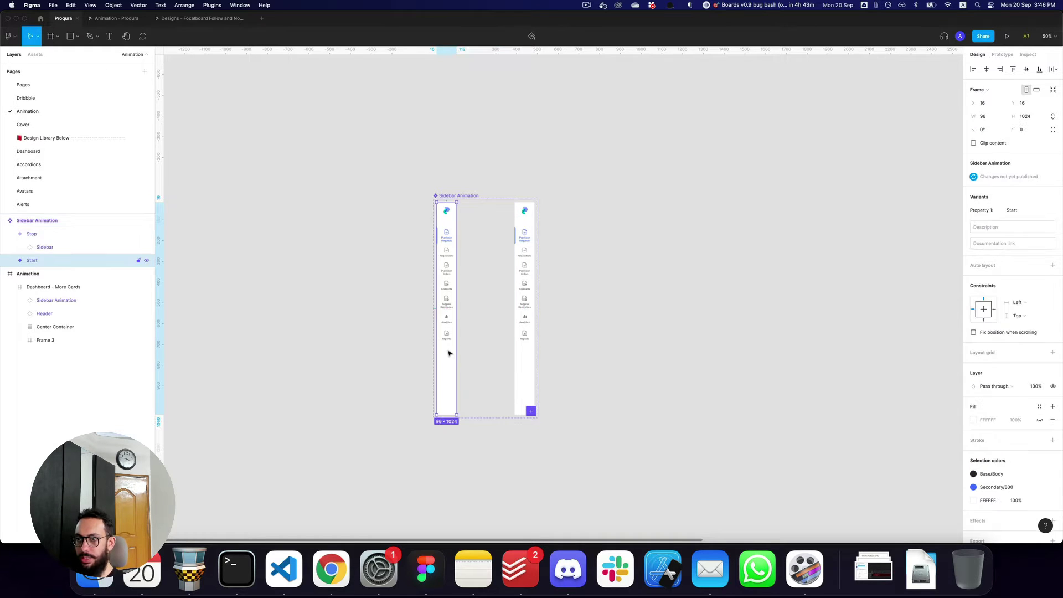
{"action": "double_click", "coordinate": [449, 353]}
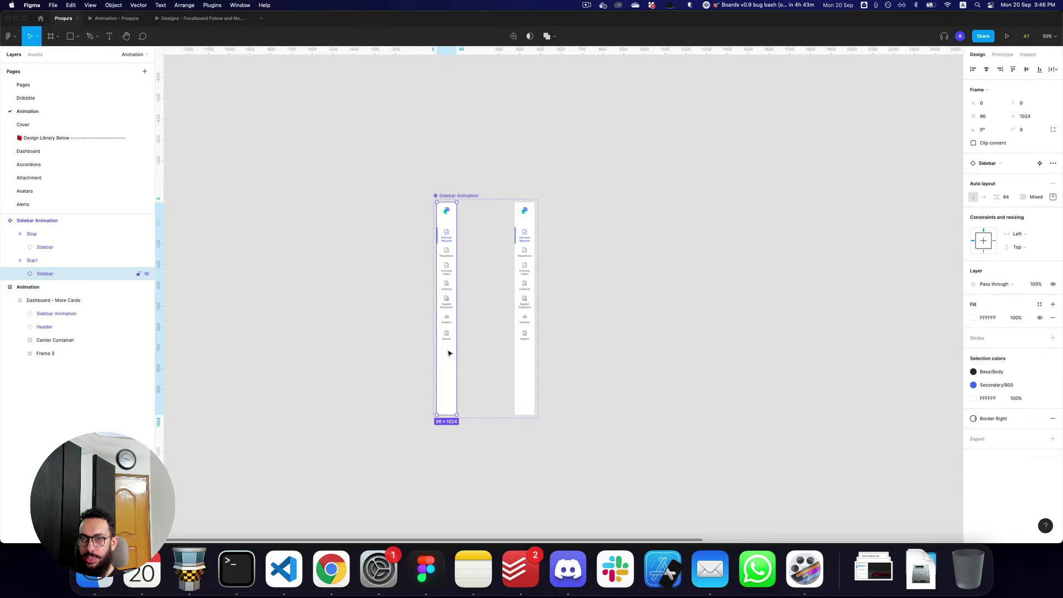
{"action": "left_click_drag", "start_coordinate": [448, 338], "coordinate": [451, 421]}
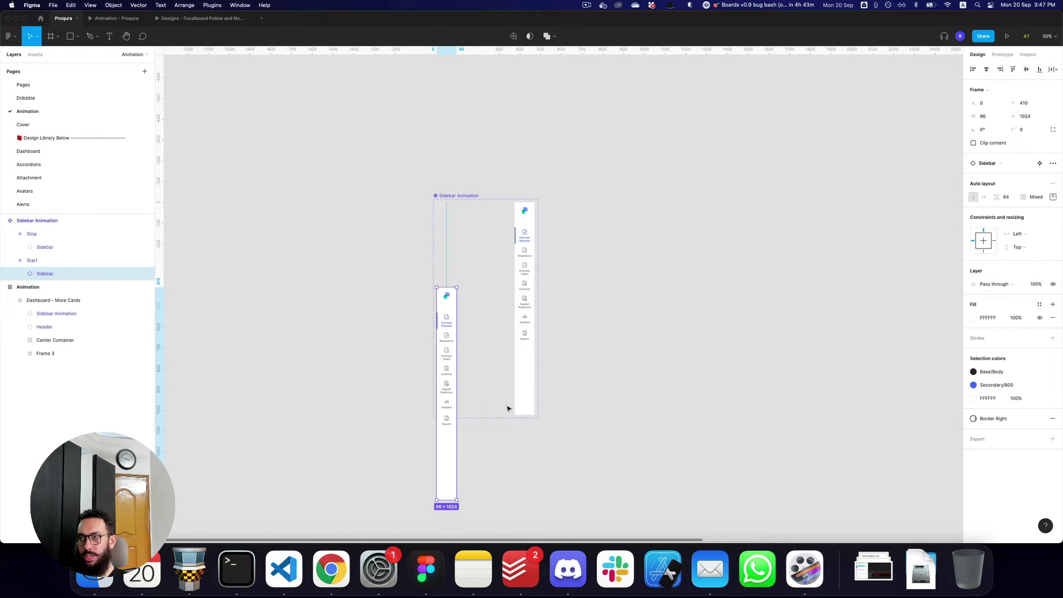
{"action": "key", "text": "space"}
{"action": "left_click_drag", "start_coordinate": [544, 404], "coordinate": [488, 408]}
{"action": "left_click_drag", "start_coordinate": [394, 368], "coordinate": [398, 370]}
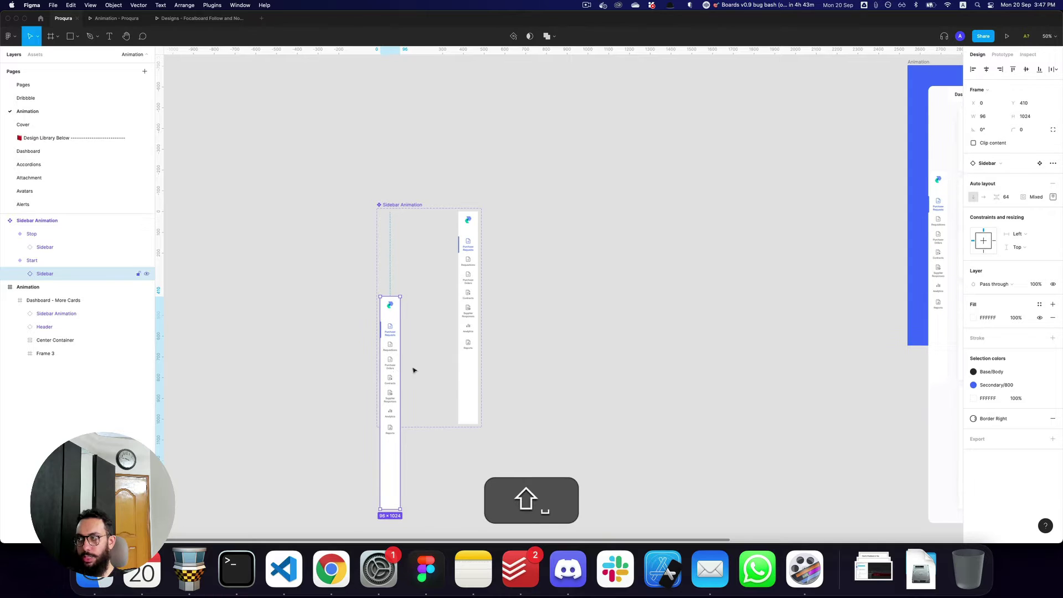
- Connect the sidebar's Start variant to Stop with an After delay trigger of 1000 ms
{"action": "left_click", "coordinate": [1009, 54]}
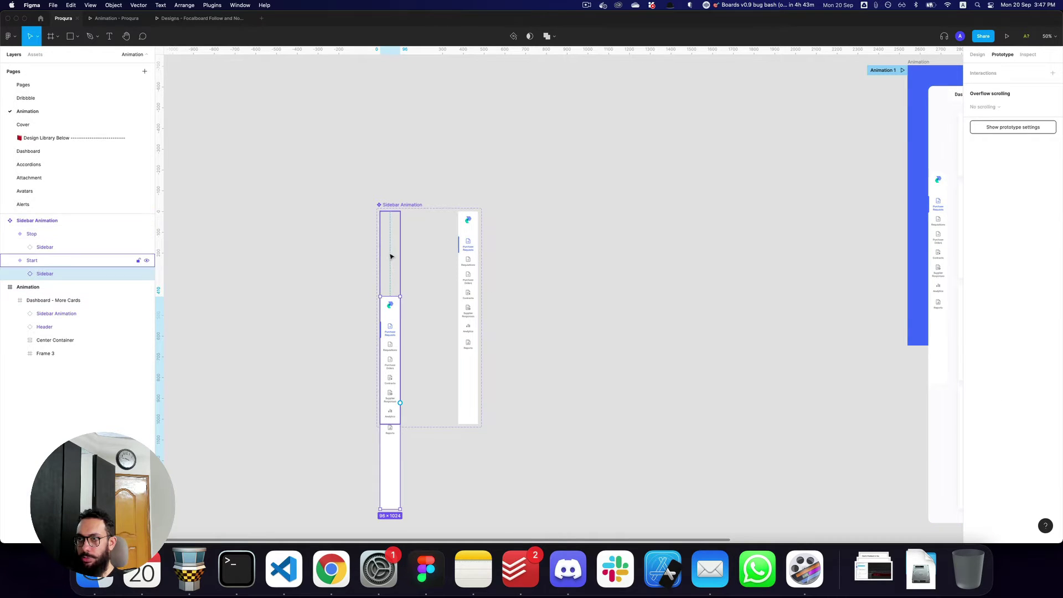
{"action": "left_click", "coordinate": [392, 254]}
{"action": "left_click_drag", "start_coordinate": [401, 318], "coordinate": [468, 320]}
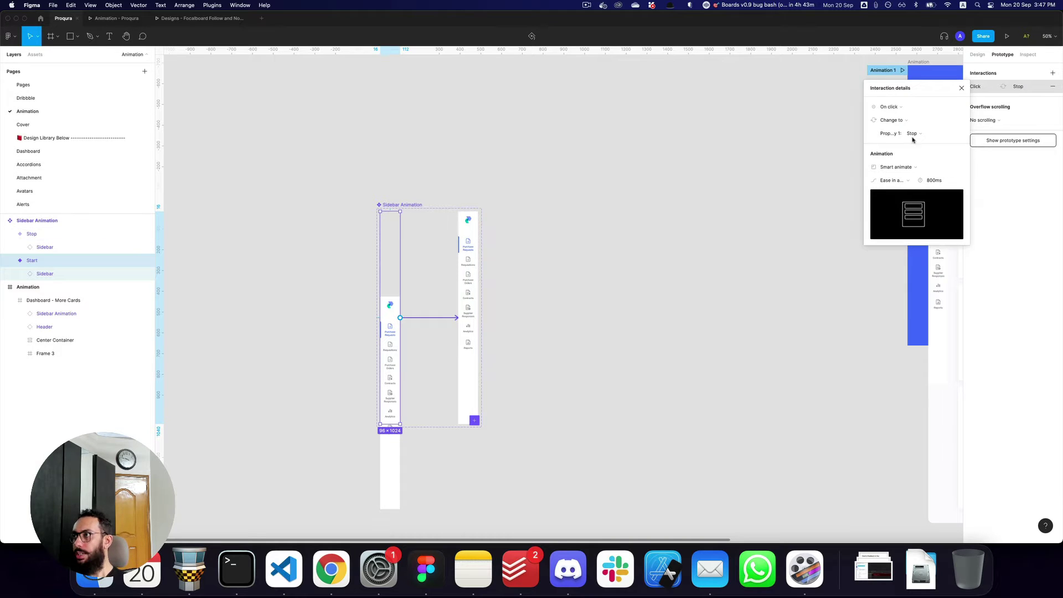
{"action": "left_click", "coordinate": [891, 109]}
{"action": "left_click", "coordinate": [894, 210]}
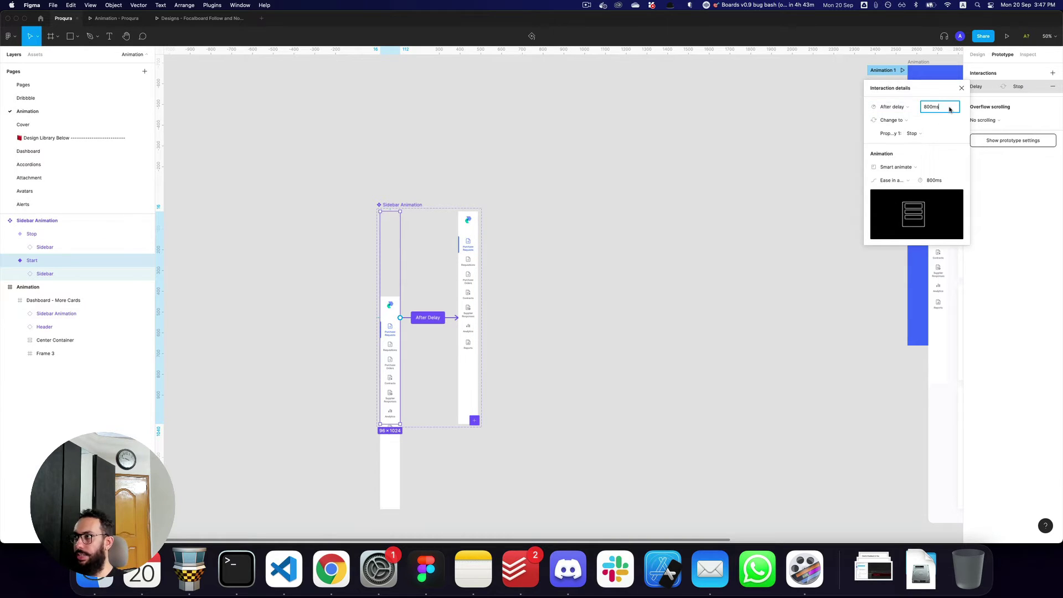
{"action": "type", "text": "10"}
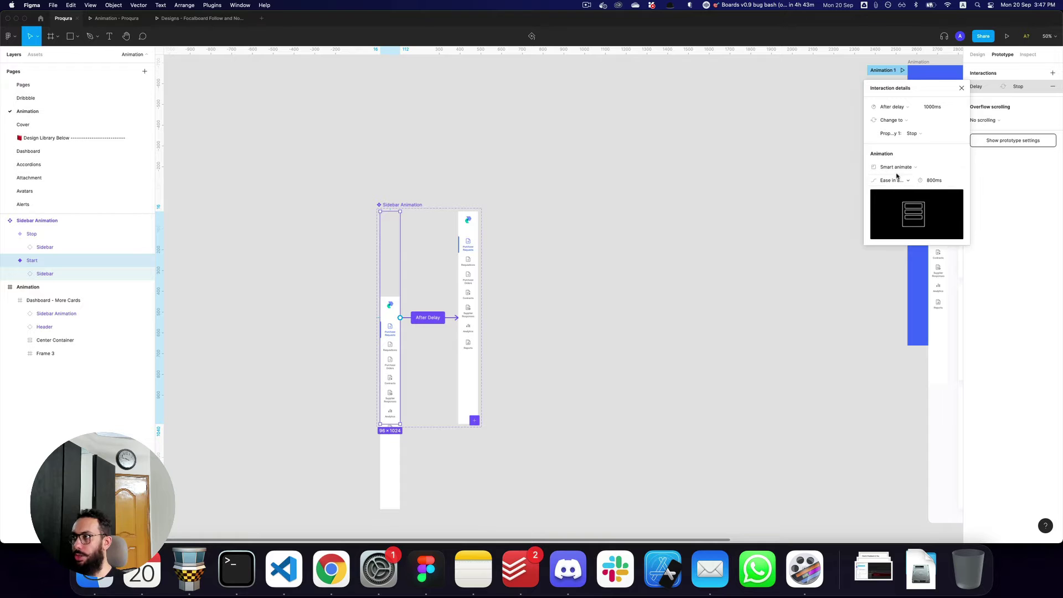
{"action": "left_click", "coordinate": [901, 181]}
{"action": "left_click", "coordinate": [900, 183]}
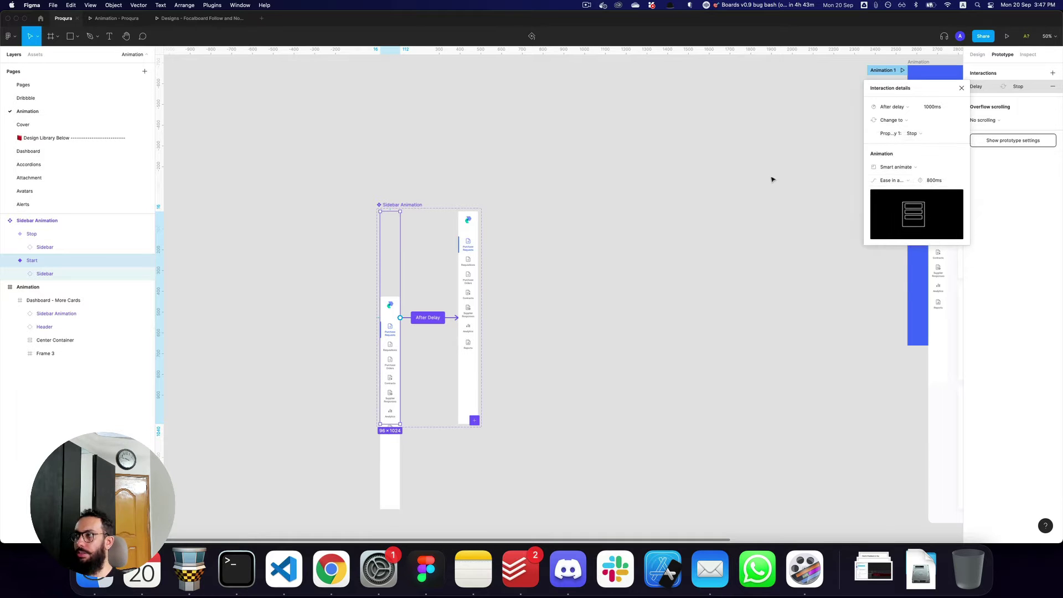
- Play and restart the prototype to check the sidebar's slide-in animation
{"action": "key", "text": "super+3"}
{"action": "key", "text": "super+r"}
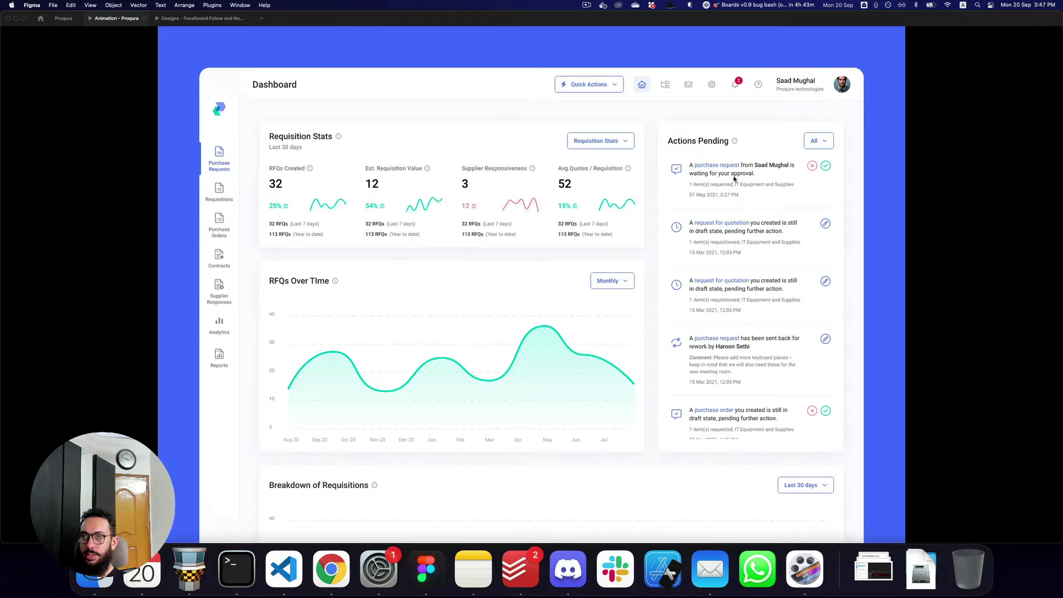
{"action": "key", "text": "super+r"}
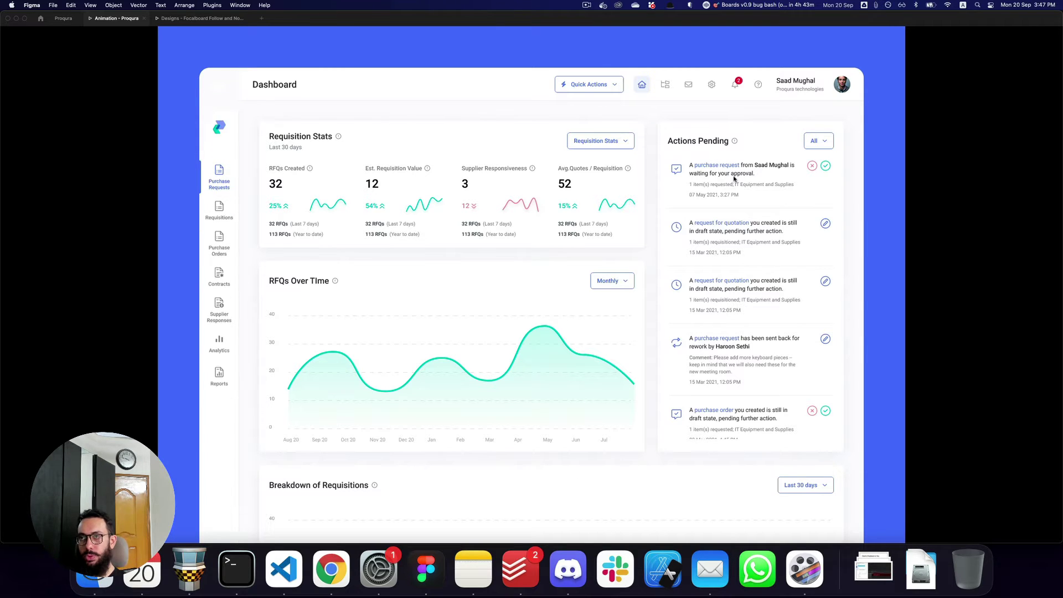
{"action": "key", "text": "super+2"}
- Set the opacity of the Sidebar layer inside the Start variant to 0%
{"action": "scroll", "coordinate": [736, 181], "scroll_direction": "left", "scroll_amount": 1}
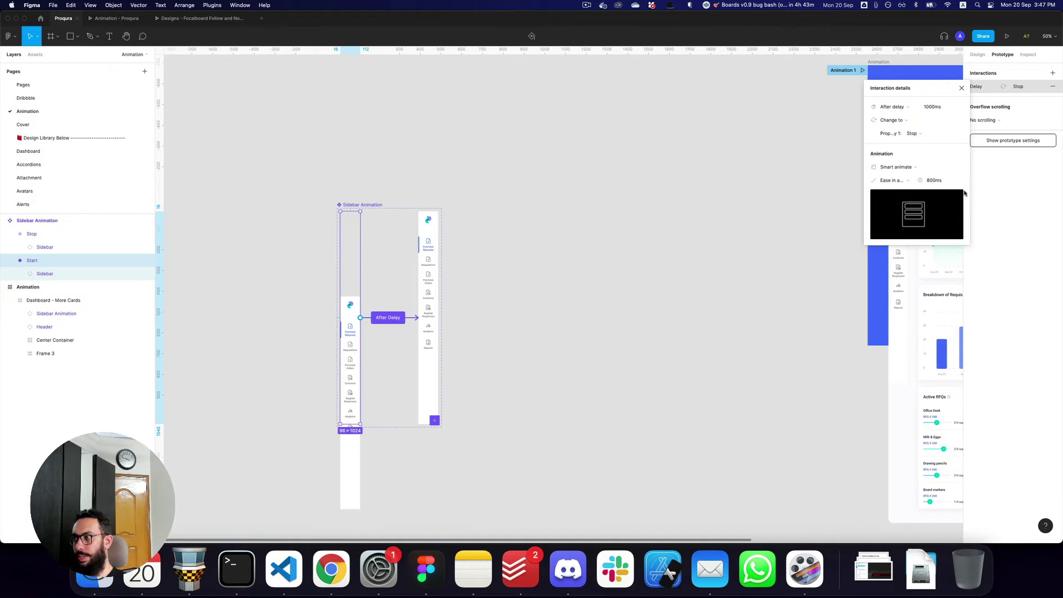
{"action": "double_click", "coordinate": [351, 327]}
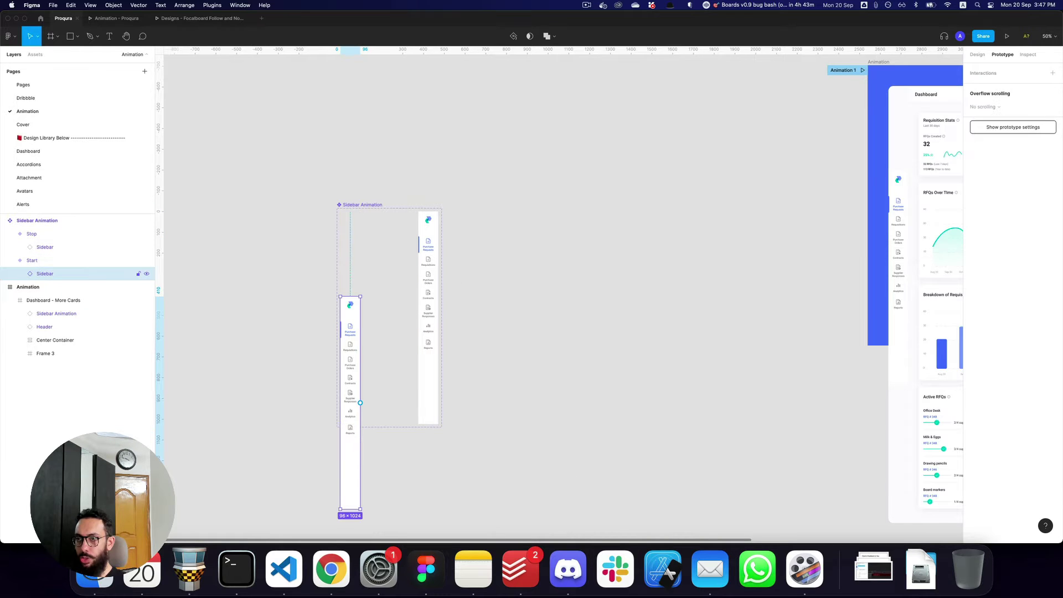
{"action": "key", "text": "0"}
- Replay the prototype to check the sidebar fading in as it slides
{"action": "key", "text": "super+3"}
{"action": "key", "text": "super+r"}
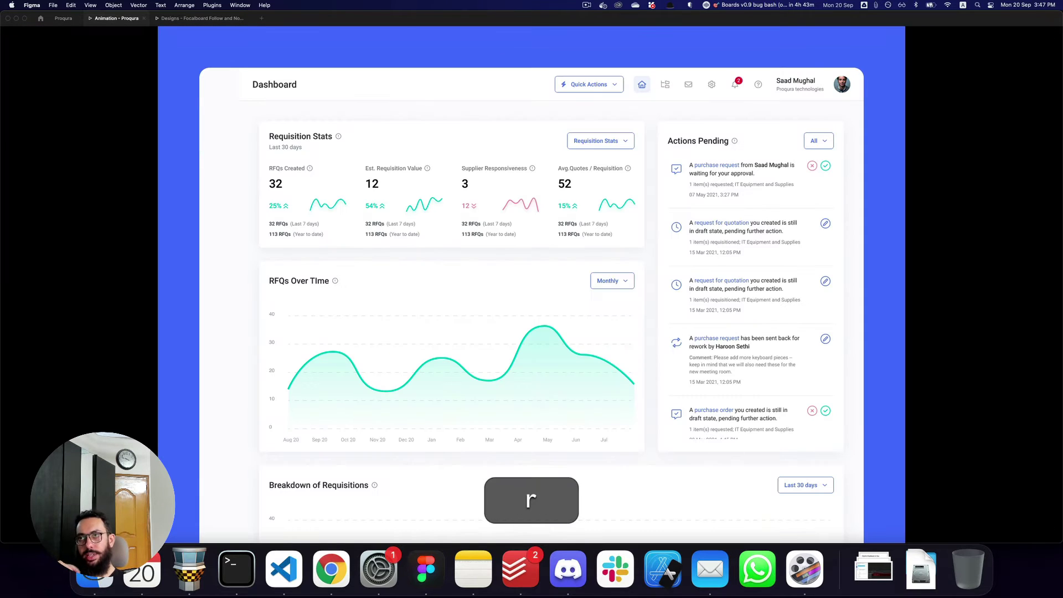
{"action": "key", "text": "super+2"}
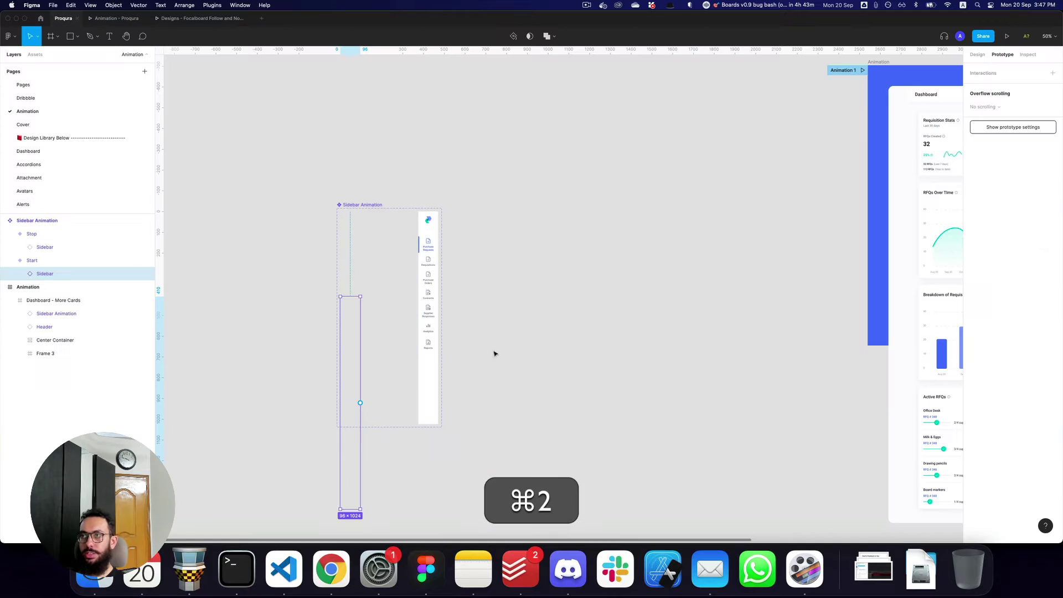
- Wrap the dashboard's Header in its own frame
{"action": "key", "text": "v"}
{"action": "left_click", "coordinate": [553, 310]}
{"action": "key", "text": "alt+space"}
{"action": "left_click", "coordinate": [565, 313], "text": "alt"}
{"action": "left_click_drag", "start_coordinate": [629, 314], "coordinate": [531, 284]}
{"action": "key", "text": "v"}
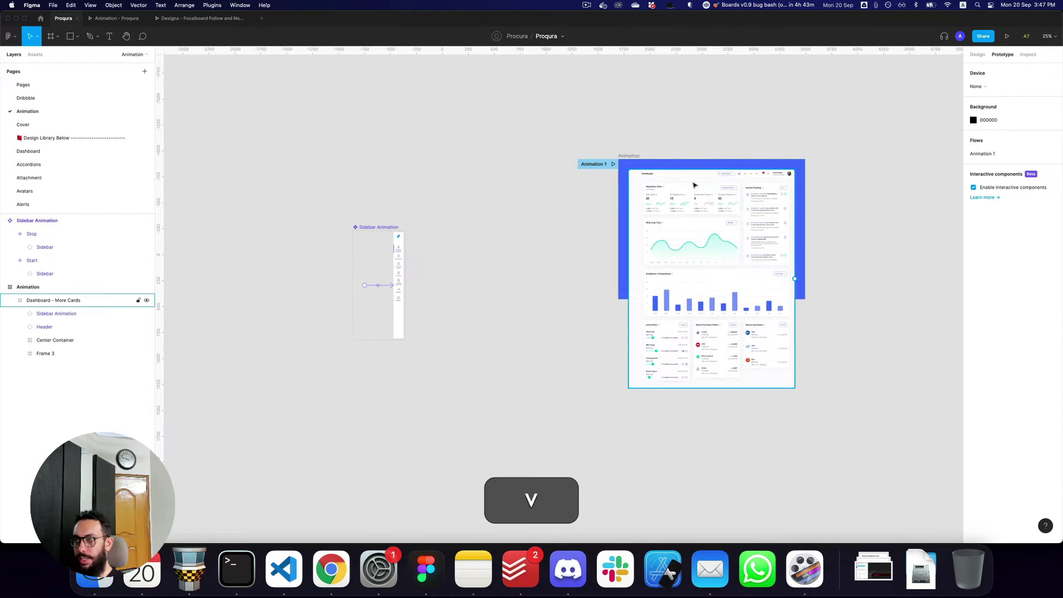
{"action": "left_click", "coordinate": [689, 178]}
{"action": "left_click", "coordinate": [688, 177]}
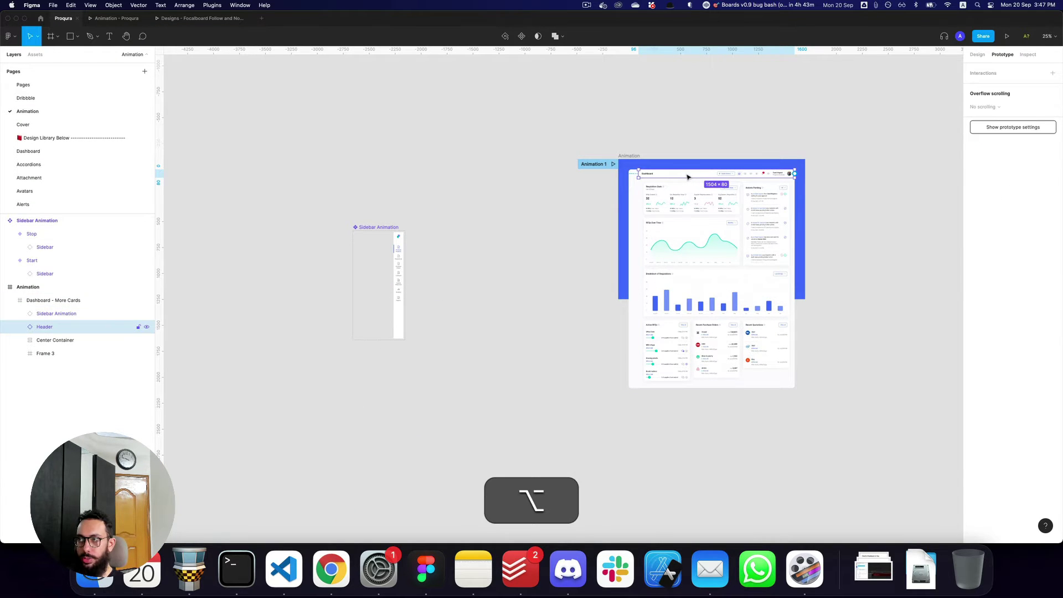
{"action": "key", "text": "alt+super+g"}
- Rename the header's frame Header Animation/Start and turn it into a component
{"action": "key", "text": "alt+super+r"}
{"action": "key", "text": "super+r"}
{"action": "type", "text": "Heade"}
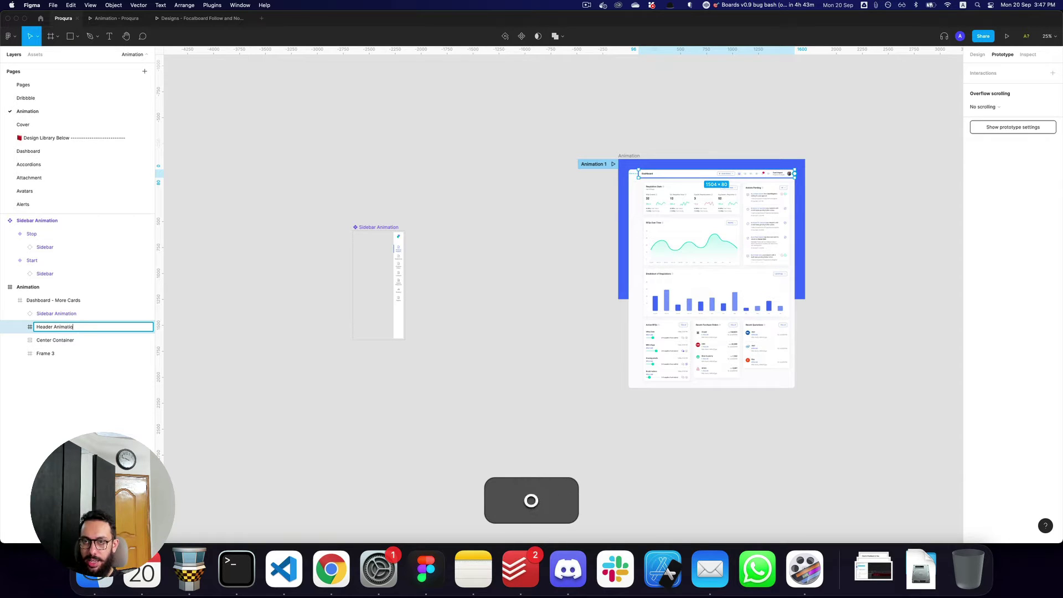
{"action": "type", "text": "r Animation/Start"}
{"action": "key", "text": "Return"}
{"action": "key", "text": "alt+super+k"}
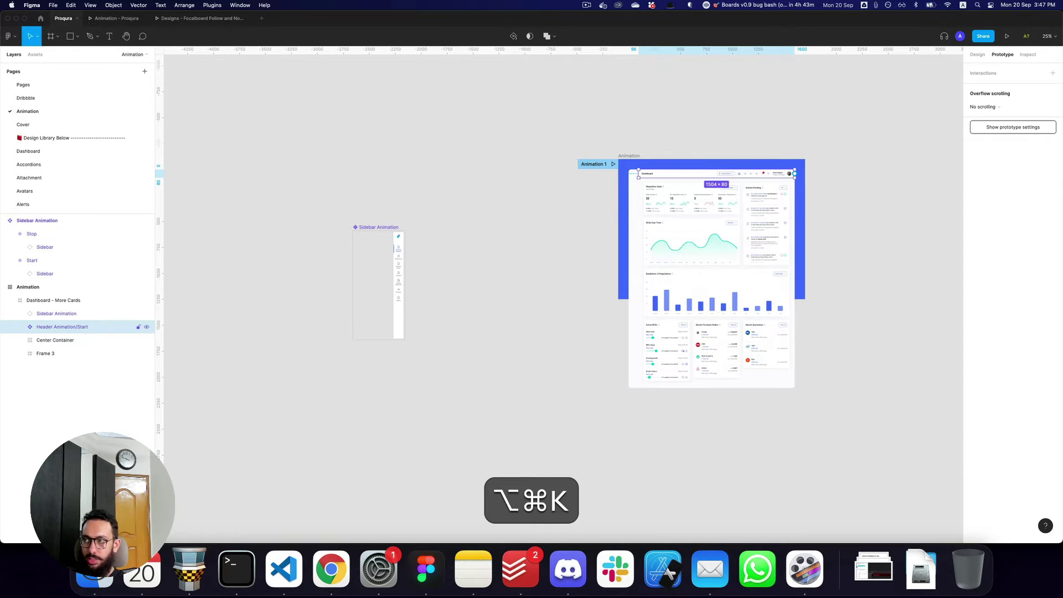
- Duplicate Header Animation/Start to leave an instance in the dashboard, and move the main component onto empty canvas outside it
{"action": "key", "text": "super+d"}
{"action": "left_click", "coordinate": [92, 340]}
{"action": "key", "text": "super+x"}
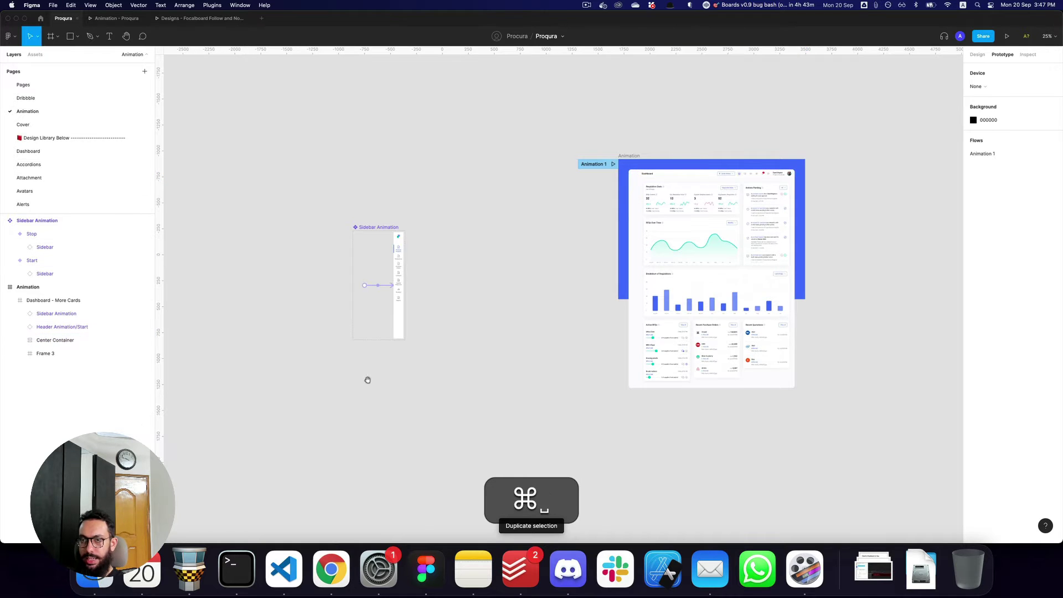
{"action": "left_click_drag", "start_coordinate": [365, 380], "coordinate": [583, 208]}
{"action": "key", "text": "z"}
{"action": "left_click", "coordinate": [553, 339]}
{"action": "key", "text": "super+v"}
{"action": "left_click_drag", "start_coordinate": [612, 302], "coordinate": [536, 330]}
- Duplicate the header component below the original with a 280 px gap, detach the copy and make it a component
{"action": "left_click_drag", "start_coordinate": [458, 328], "coordinate": [457, 403]}
{"action": "key", "text": "alt+shift+super+b"}
{"action": "key", "text": "alt+super+k"}
- Rename the copied header component Header Animation/Stop
{"action": "key", "text": "alt+super+r"}
{"action": "type", "text": "S"}
{"action": "key", "text": "Escape"}
{"action": "key", "text": "alt+super+r"}
{"action": "key", "text": "Right"}
{"action": "key", "text": "alt+BackSpace"}
{"action": "type", "text": "Stop"}
{"action": "key", "text": "Return"}
- Combine Header Animation/Start and Header Animation/Stop as variants, and move the Stop variant up closer to Start
{"action": "scroll", "coordinate": [425, 311], "scroll_direction": "down", "scroll_amount": 2}
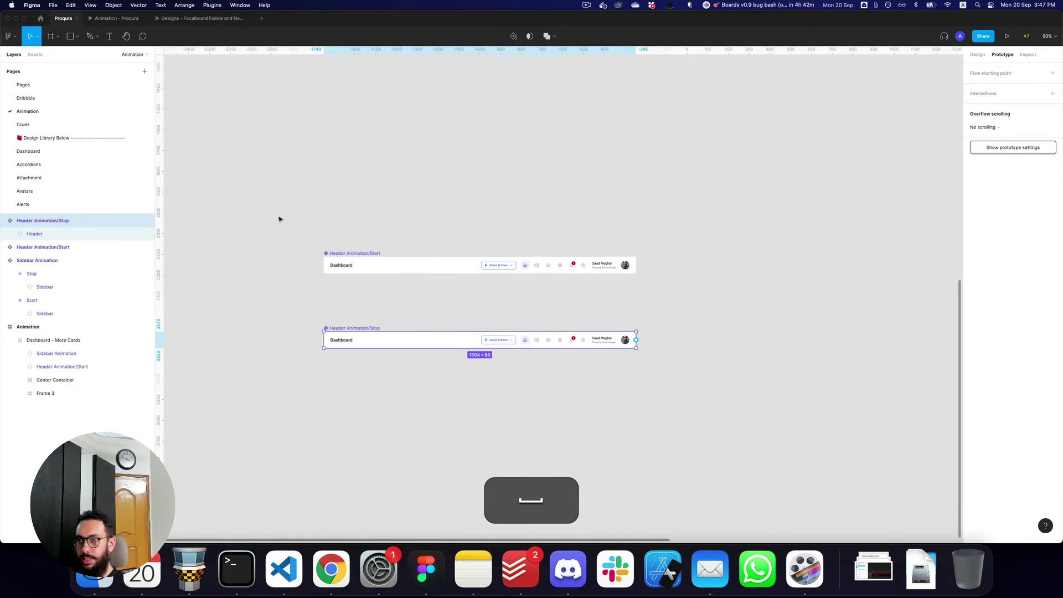
{"action": "left_click_drag", "start_coordinate": [274, 208], "coordinate": [633, 397]}
{"action": "left_click", "coordinate": [976, 55]}
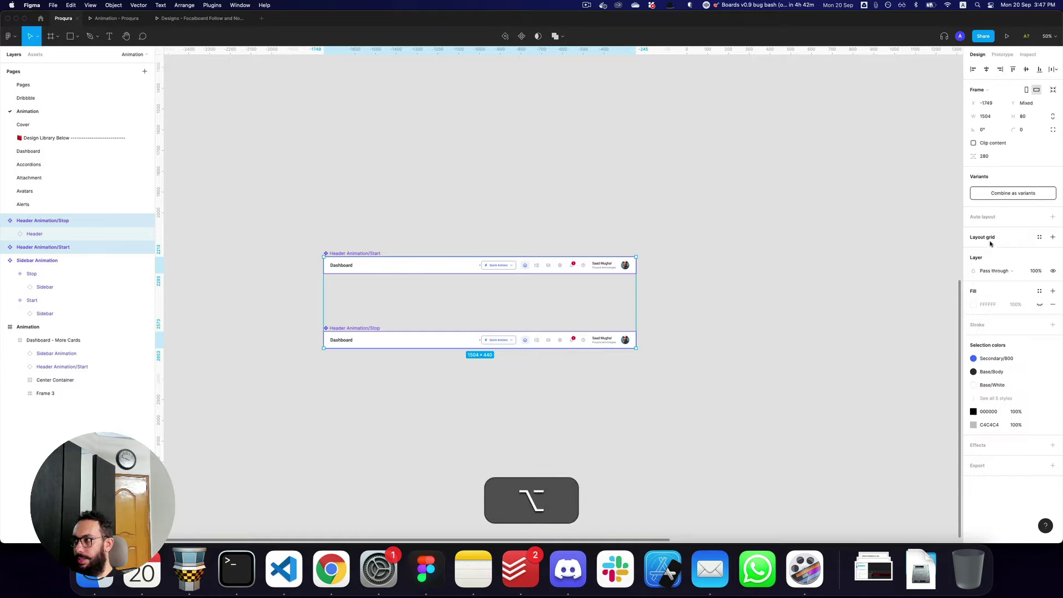
{"action": "left_click", "coordinate": [1003, 197]}
{"action": "left_click", "coordinate": [494, 340]}
{"action": "mouse_move", "coordinate": [495, 340]}
{"action": "left_mouse_down"}
{"action": "mouse_move", "coordinate": [491, 294]}
{"action": "mouse_move", "coordinate": [487, 325]}
{"action": "left_mouse_up"}
- Move the Header inside the Start variant down 80 px, so it sits just below the variant's frame
{"action": "left_click", "coordinate": [480, 266]}
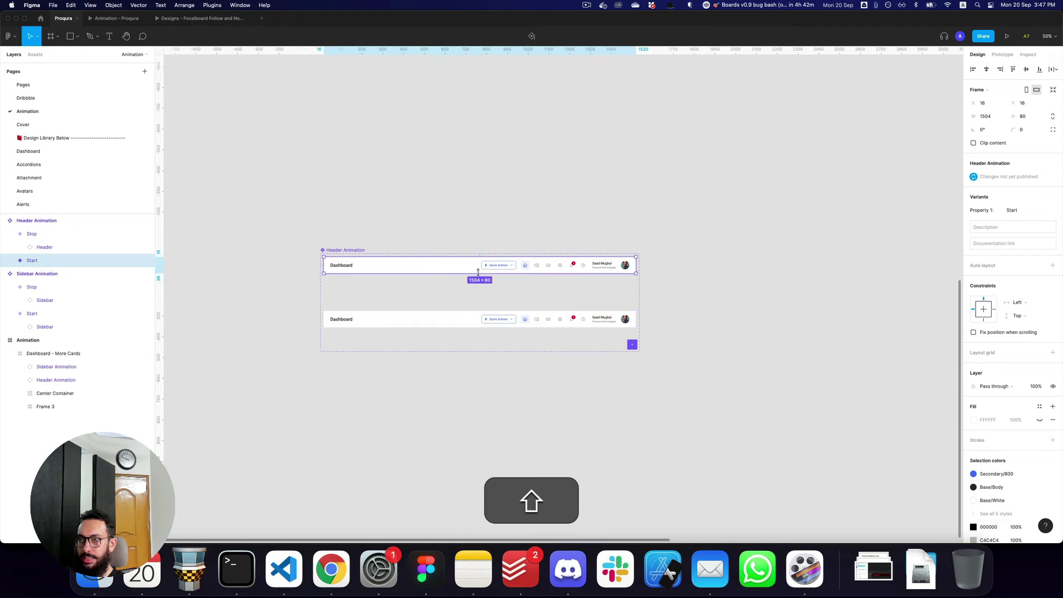
{"action": "key", "text": "Return"}
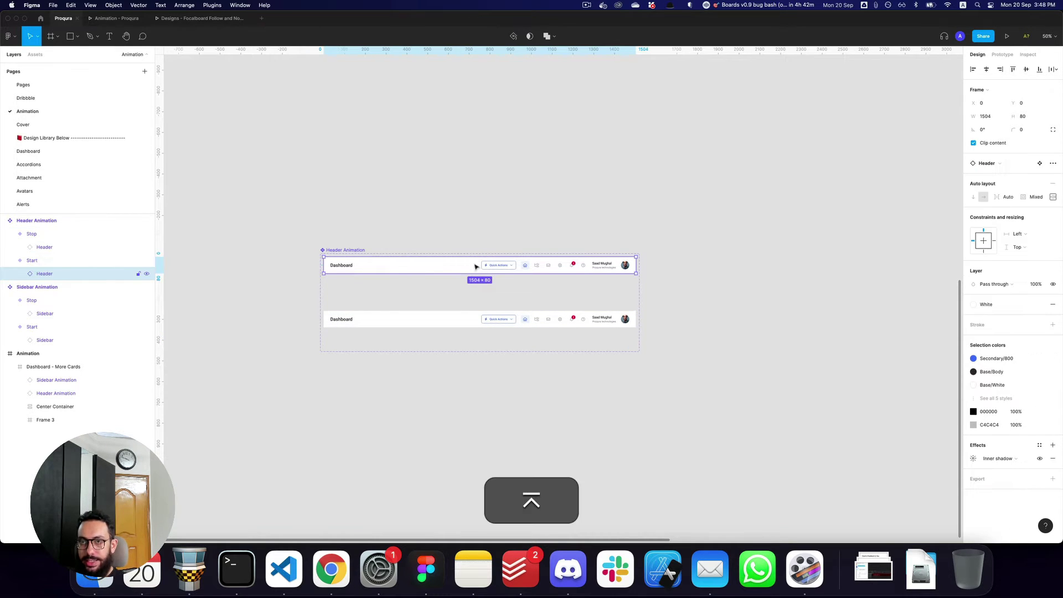
{"action": "left_click_drag", "start_coordinate": [475, 266], "coordinate": [474, 282]}
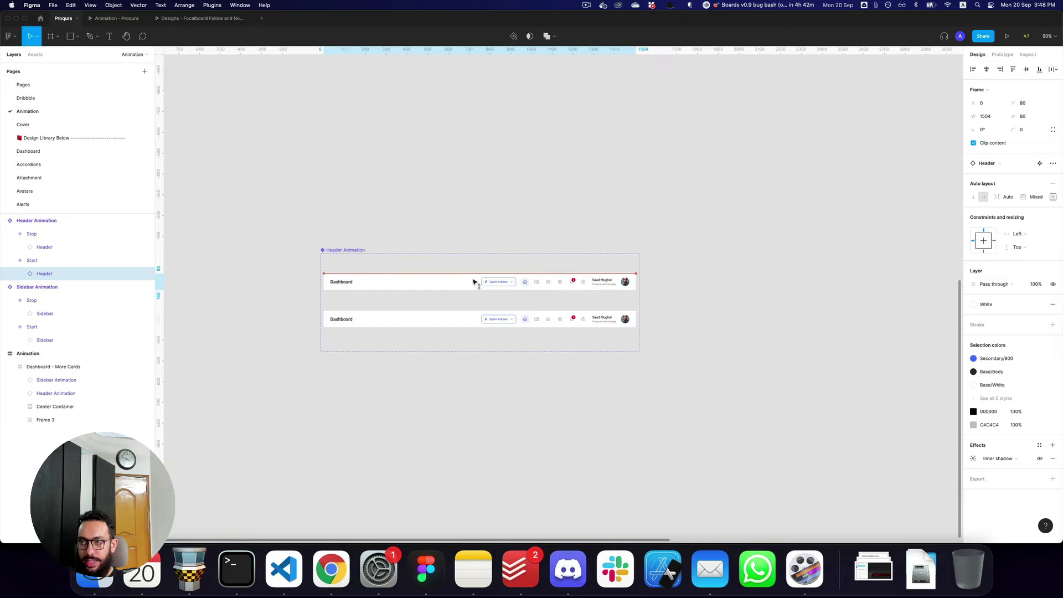
{"action": "key", "text": "shift+Return"}
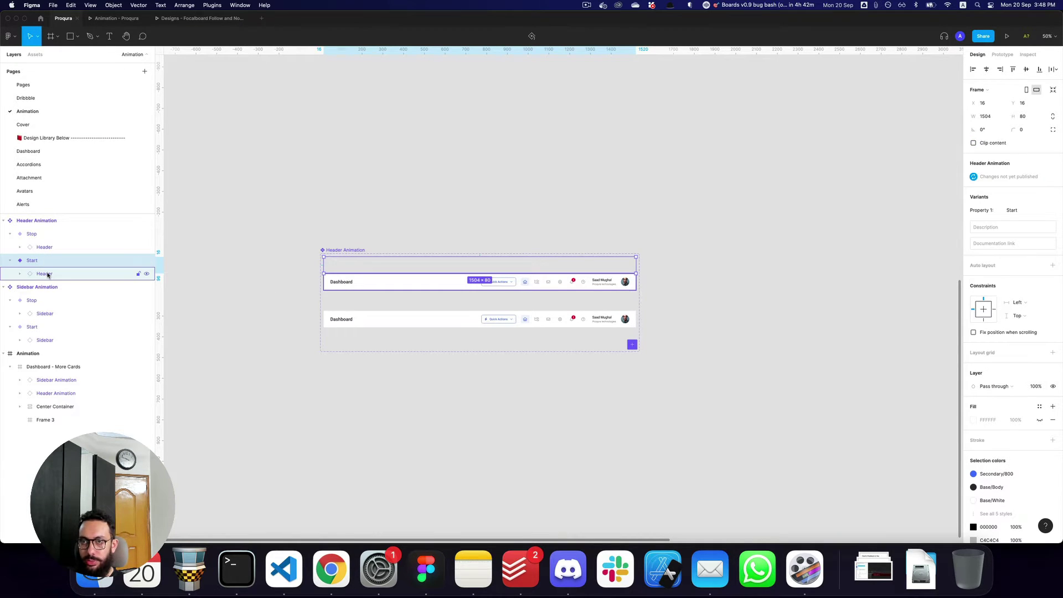
{"action": "left_click", "coordinate": [48, 276]}
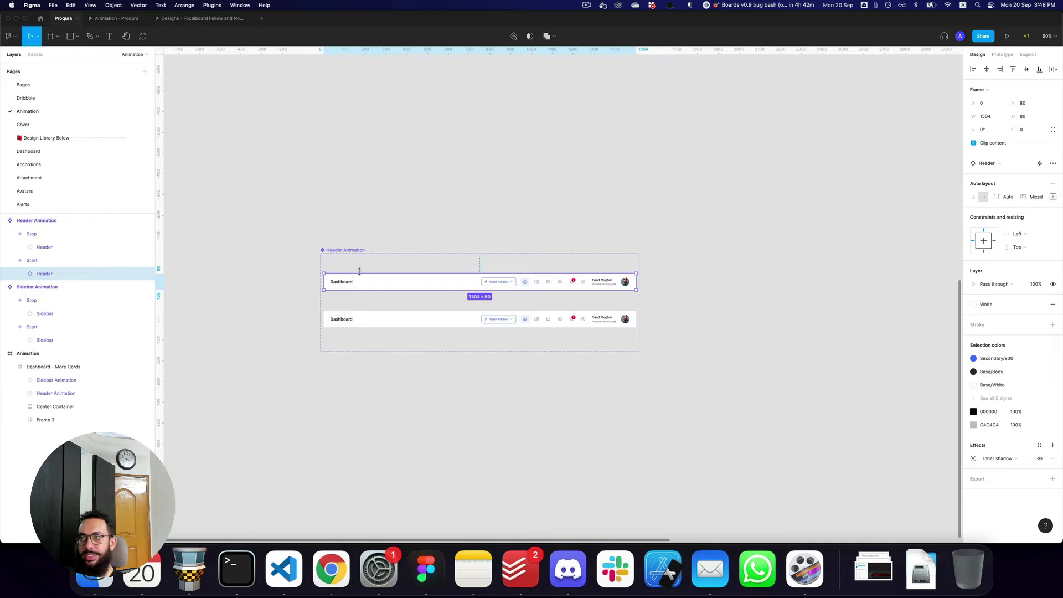
- Restart the prototype preview to check the header's starting position in the dashboard
{"action": "key", "text": "alt+super+z"}
{"action": "key", "text": "alt+super+Return"}
{"action": "key", "text": "super+r"}
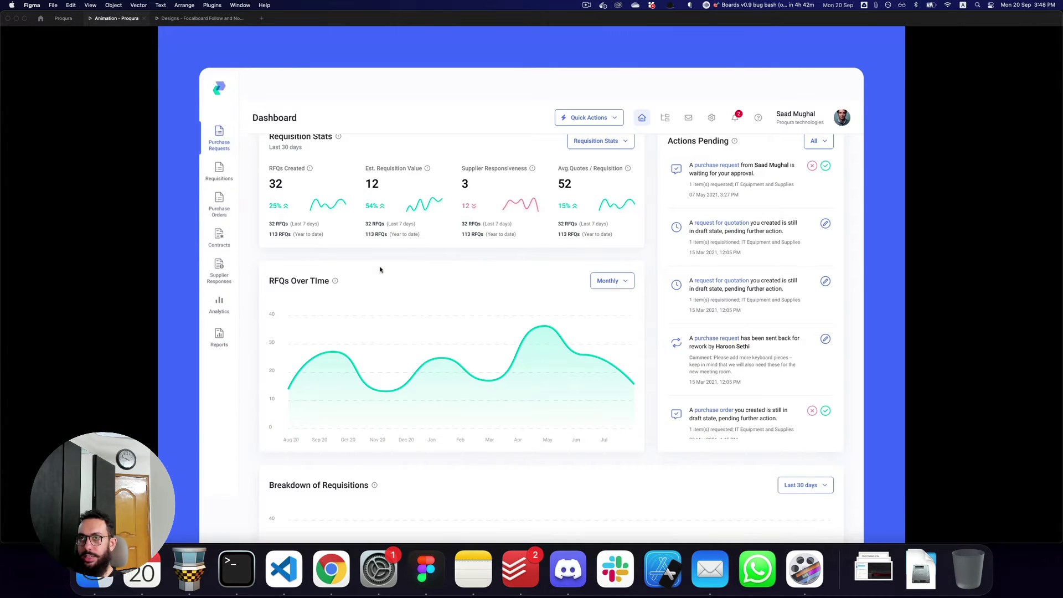
{"action": "key", "text": "super+2"}
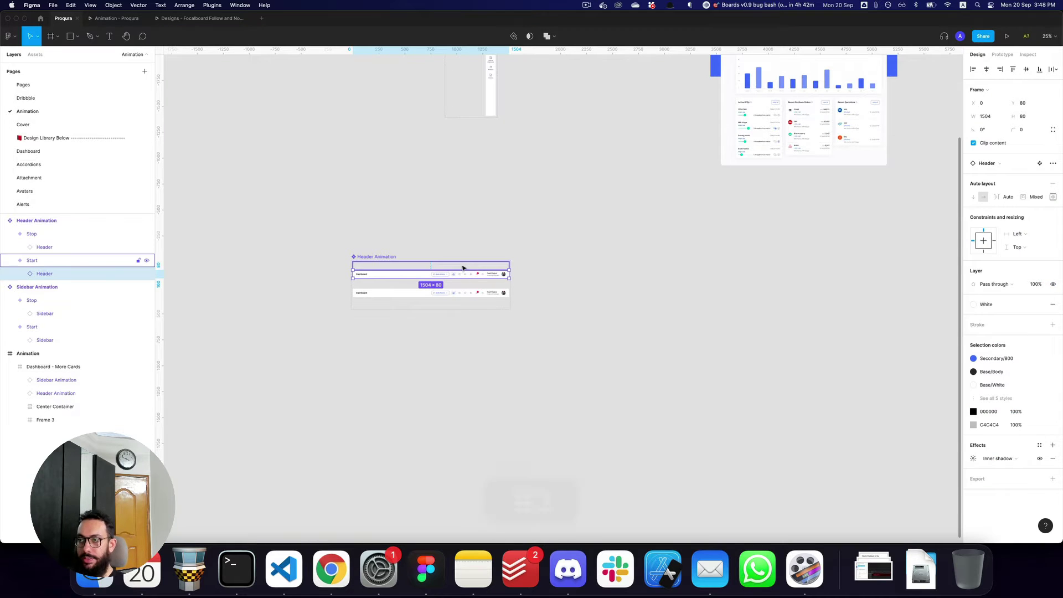
- Connect the header's Start variant to the Stop variant with an After delay trigger of 1800 ms
{"action": "left_click", "coordinate": [464, 266]}
{"action": "left_click", "coordinate": [1000, 55]}
{"action": "key", "text": "z"}
{"action": "left_click", "coordinate": [403, 288]}
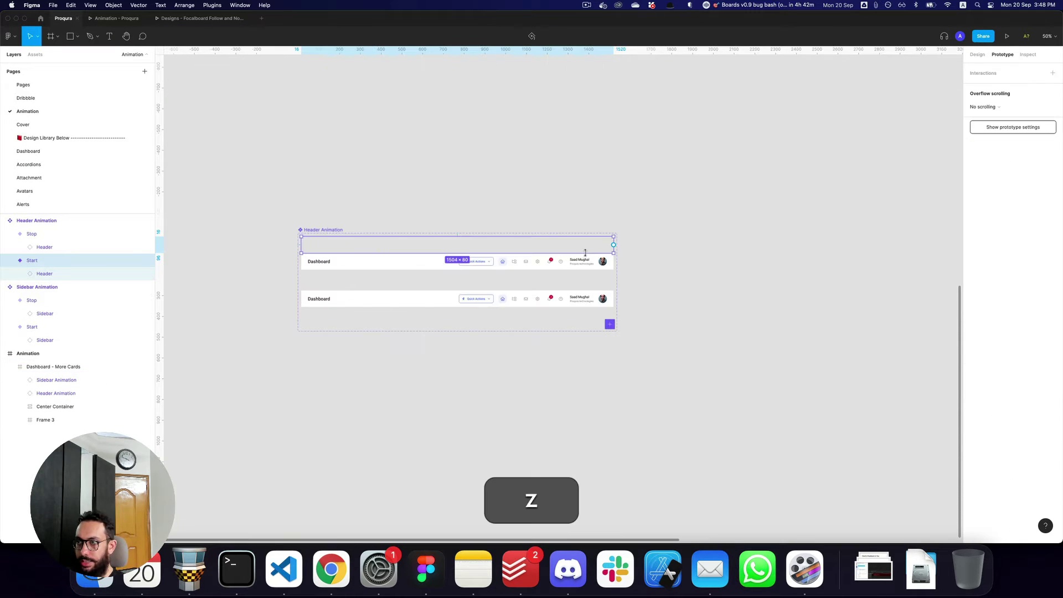
{"action": "left_click_drag", "start_coordinate": [614, 244], "coordinate": [574, 307]}
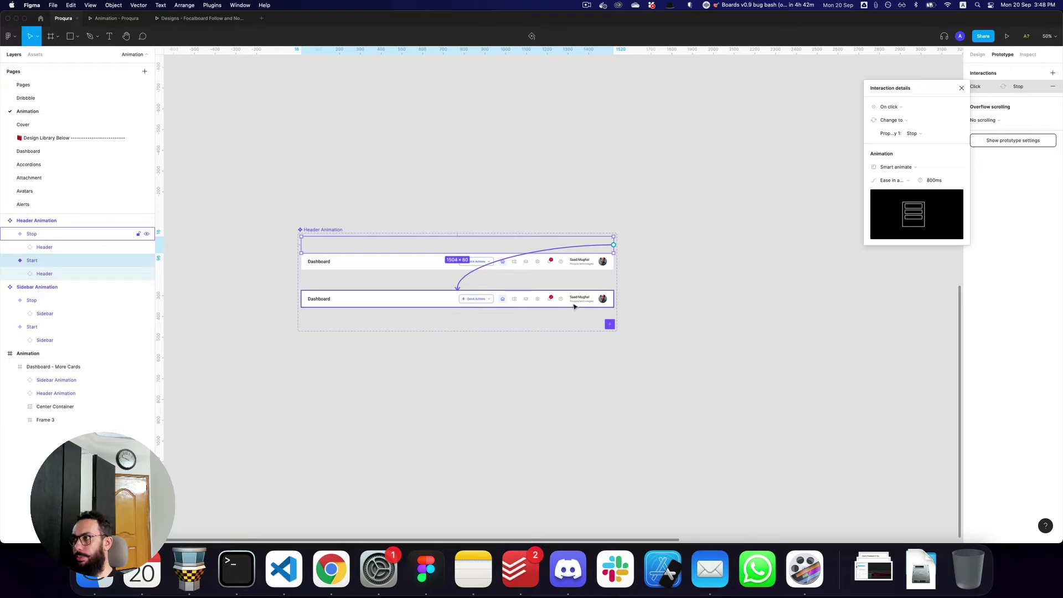
{"action": "left_click", "coordinate": [897, 107]}
{"action": "left_click", "coordinate": [904, 201]}
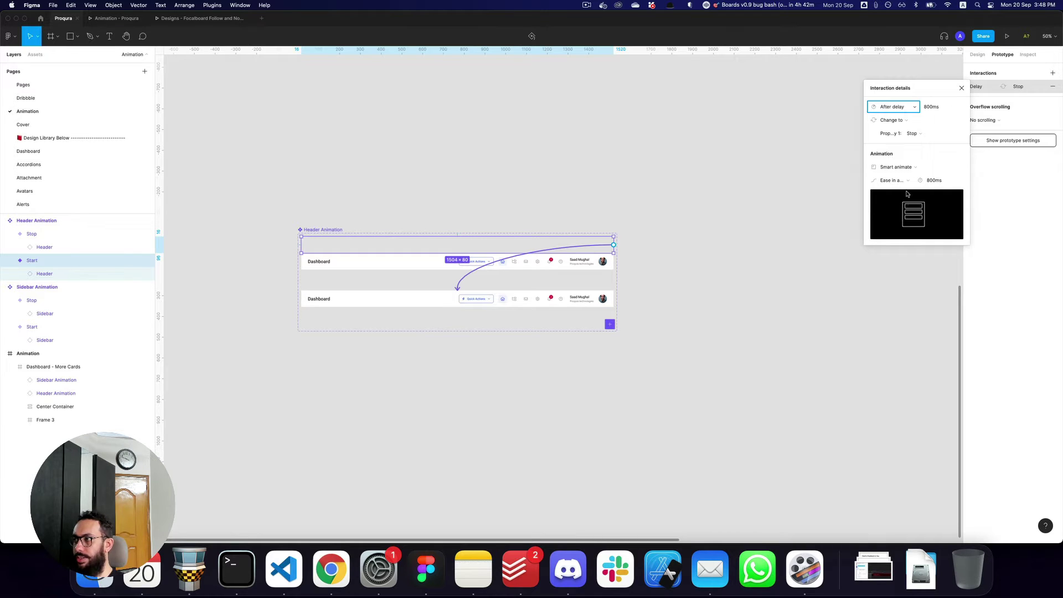
{"action": "left_click", "coordinate": [931, 106]}
{"action": "type", "text": "18"}
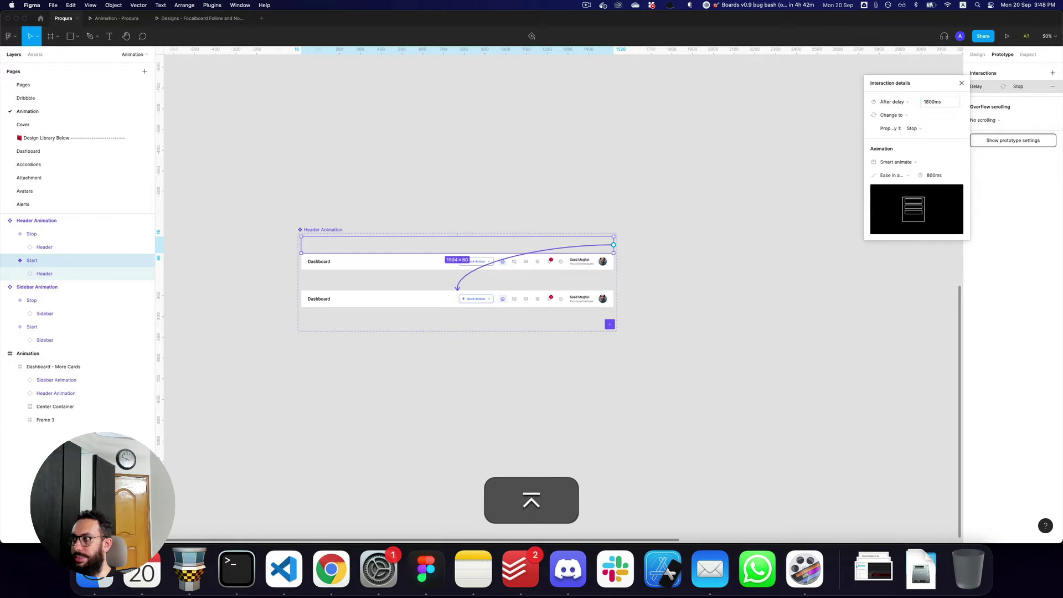
- Replay the prototype to check the timing of the header's delayed slide-in
{"action": "key", "text": "super+3"}
{"action": "key", "text": "super+r"}
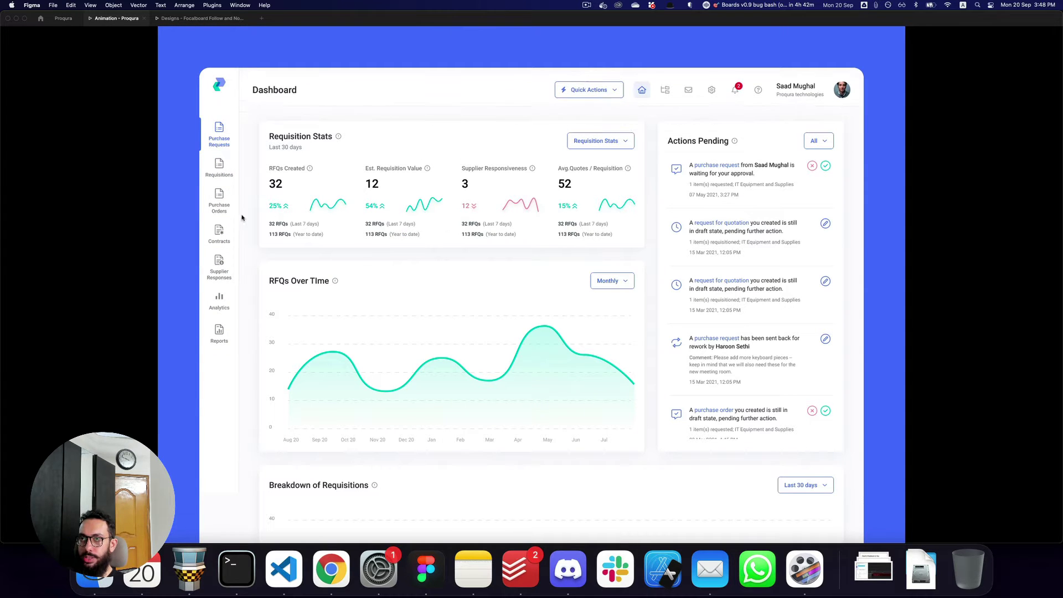
{"action": "key", "text": "super+2"}
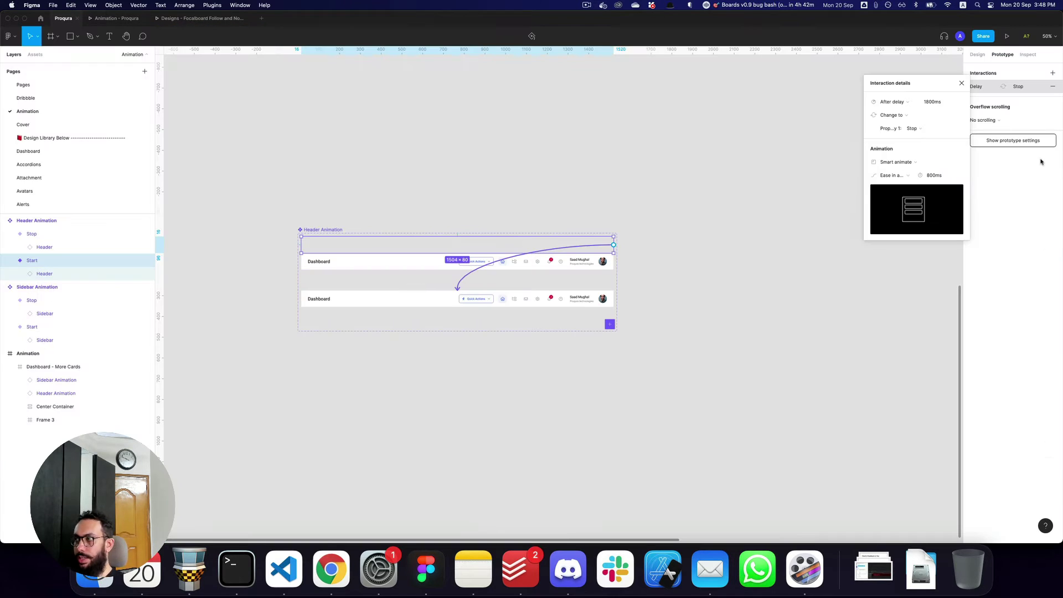
- Set the header transition's animation duration to 500 ms and replay the prototype
{"action": "type", "text": "1000"}
{"action": "key", "text": "Return"}
{"action": "key", "text": "super+3"}
{"action": "key", "text": "super+r"}
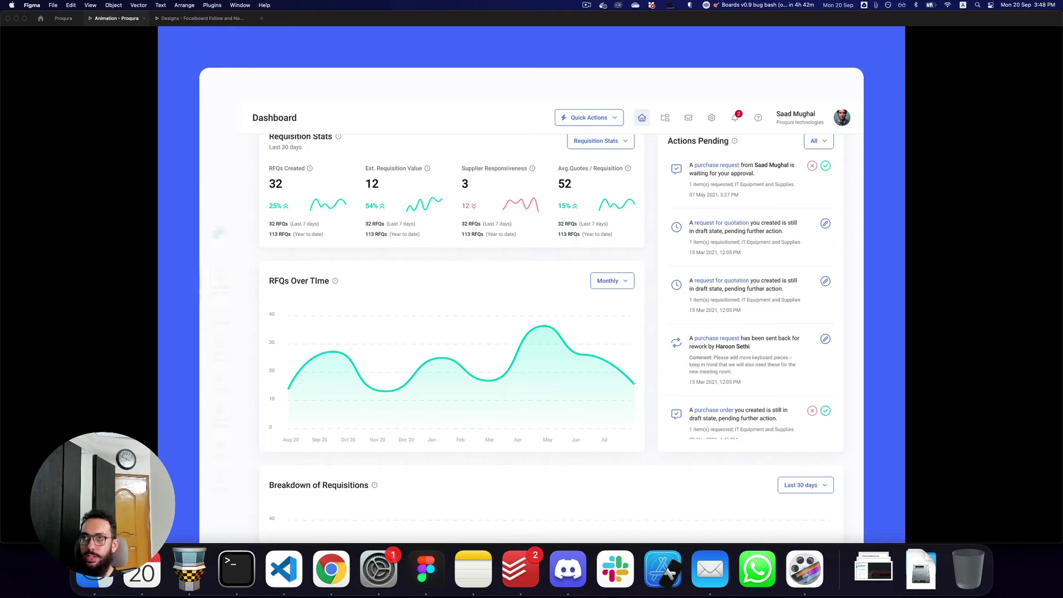
{"action": "key", "text": "super+2"}
- Set the opacity of the Header inside the Start variant to 0% and replay the prototype
{"action": "key", "text": "z"}
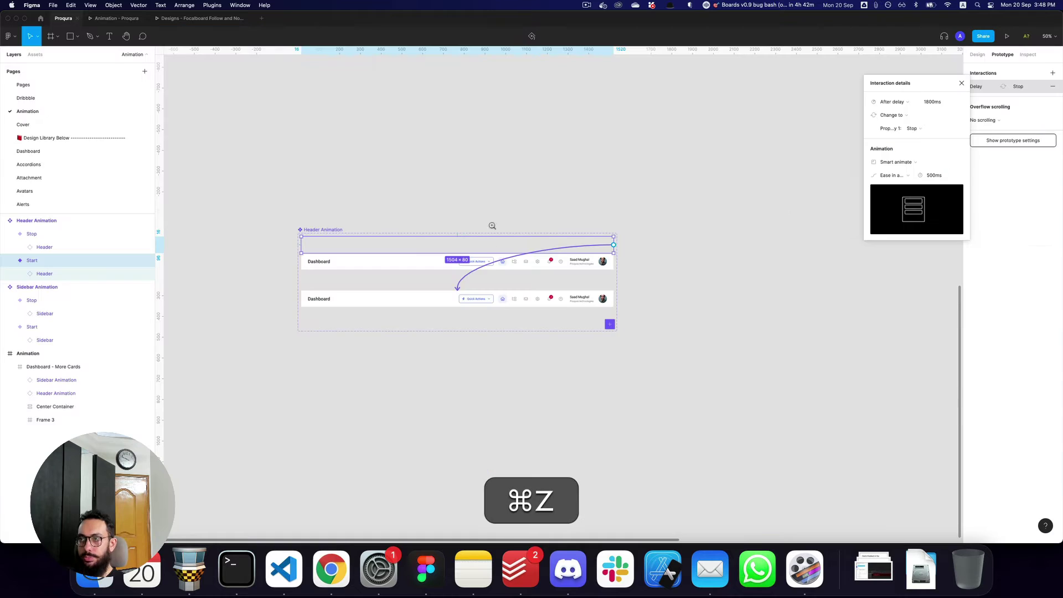
{"action": "left_click", "coordinate": [484, 274]}
{"action": "double_click", "coordinate": [551, 257]}
{"action": "key", "text": "0"}
{"action": "key", "text": "0"}
{"action": "key", "text": "super+3"}
{"action": "key", "text": "super+r"}
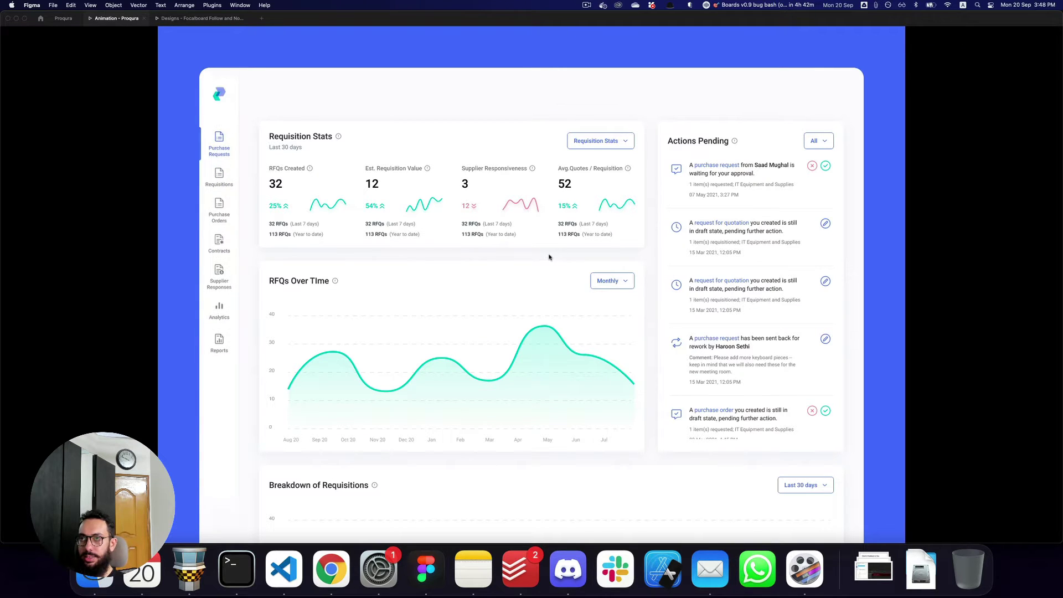
{"action": "key", "text": "super+2"}
- Select the Requisition Stats card inside the dashboard's Center Container
{"action": "key", "text": "z"}
{"action": "double_click", "coordinate": [455, 121], "text": "alt"}
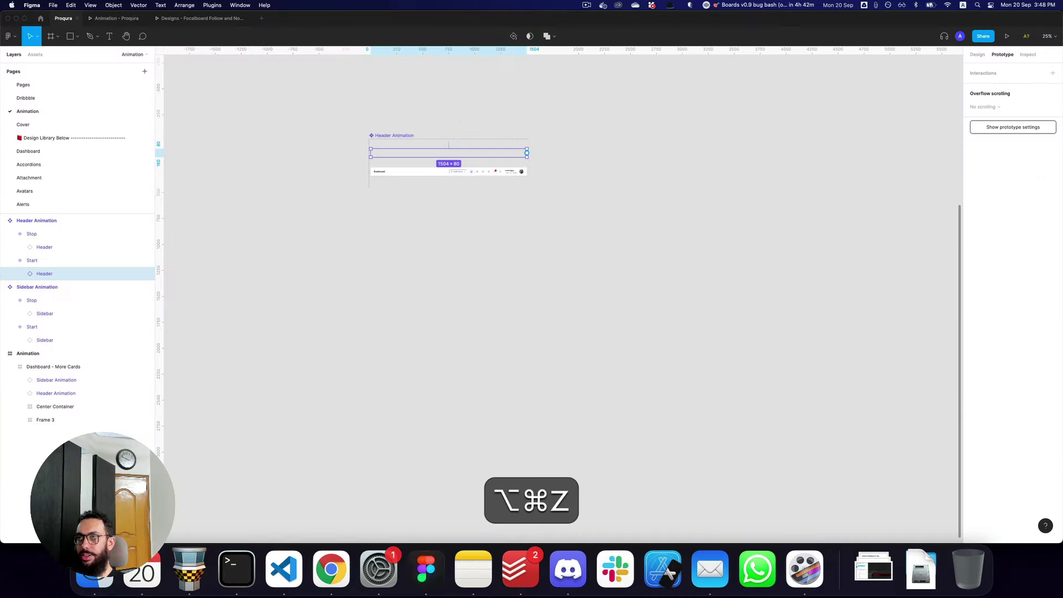
{"action": "key", "text": "v"}
{"action": "left_click", "coordinate": [510, 113]}
{"action": "key", "text": "z"}
{"action": "double_click", "coordinate": [510, 113], "text": "alt"}
{"action": "key", "text": "space"}
{"action": "left_click_drag", "start_coordinate": [569, 89], "coordinate": [496, 200]}
{"action": "key", "text": "z"}
{"action": "double_click", "coordinate": [511, 158]}
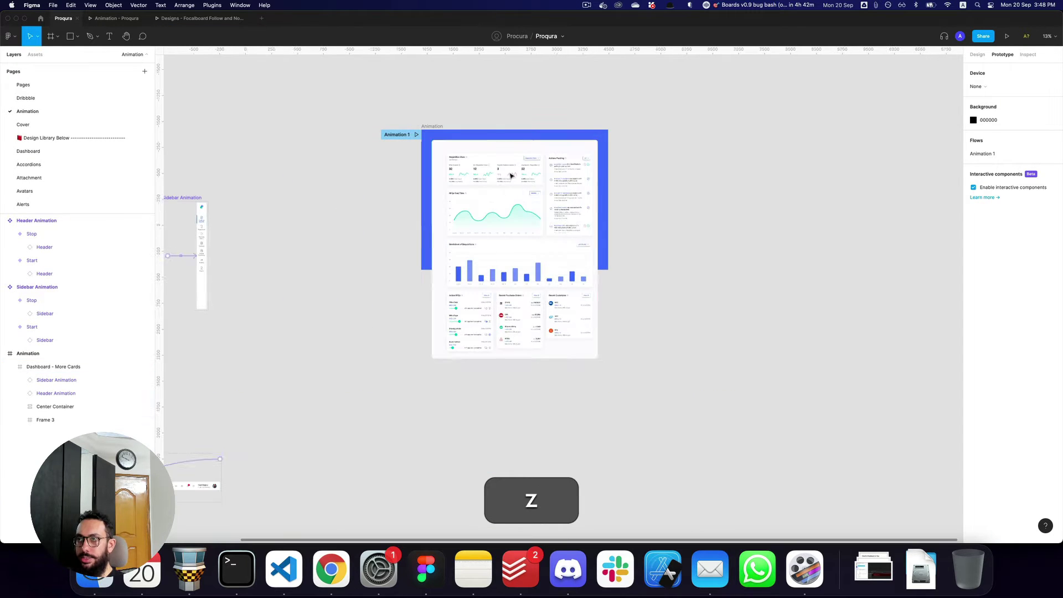
{"action": "double_click", "coordinate": [501, 194]}
{"action": "double_click", "coordinate": [494, 171]}
{"action": "key", "text": "z"}
{"action": "left_click", "coordinate": [481, 166]}
{"action": "left_click", "coordinate": [480, 166]}
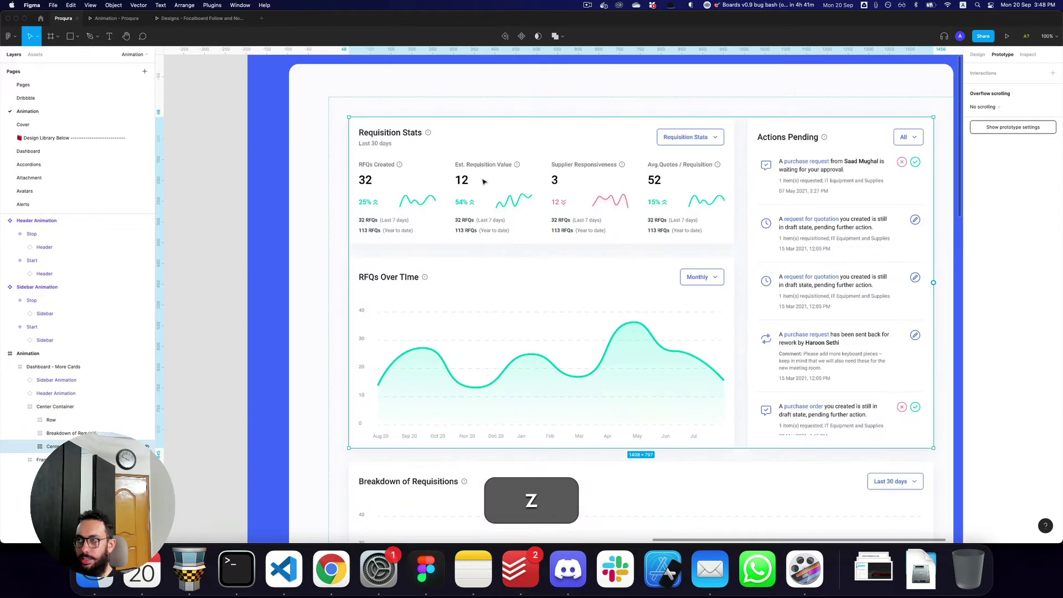
{"action": "double_click", "coordinate": [483, 180]}
{"action": "key", "text": "z"}
{"action": "left_click", "coordinate": [484, 180], "text": "alt"}
{"action": "double_click", "coordinate": [485, 179]}
{"action": "key", "text": "z"}
{"action": "left_click", "coordinate": [489, 173]}
- Wrap the Requisition Stats card in a frame named Requisition Stats Animation/Satart and turn it into a component
{"action": "key", "text": "super+r"}
{"action": "key", "text": "alt+super+g"}
{"action": "key", "text": "super+v"}
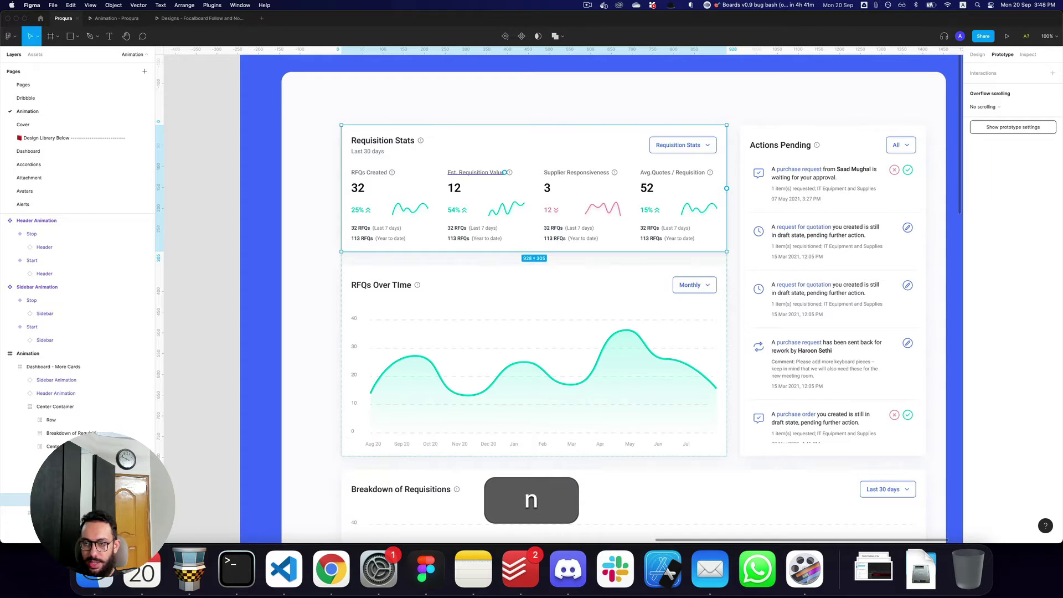
{"action": "type", "text": "/Start"}
{"action": "key", "text": "Return"}
{"action": "key", "text": "alt+super+k"}
- Duplicate the Requisition Stats component to leave an instance in the dashboard, and move the main component onto empty canvas outside it
{"action": "key", "text": "super+d"}
{"action": "key", "text": "alt+super+z"}
{"action": "left_click", "coordinate": [472, 280], "text": "alt"}
{"action": "left_click", "coordinate": [471, 279], "text": "alt"}
{"action": "left_click", "coordinate": [489, 264]}
{"action": "key", "text": "space"}
{"action": "left_click_drag", "start_coordinate": [490, 265], "coordinate": [433, 476]}
{"action": "key", "text": "space"}
{"action": "left_click_drag", "start_coordinate": [398, 516], "coordinate": [391, 357]}
{"action": "key", "text": "z"}
{"action": "left_click", "coordinate": [392, 358]}
- Duplicate the Requisition Stats component to its right with a gap of about 298 px, detach the copy and make it a component
{"action": "left_click_drag", "start_coordinate": [419, 290], "coordinate": [641, 342]}
{"action": "key", "text": "alt+shift+super+b"}
{"action": "key", "text": "alt+super+k"}
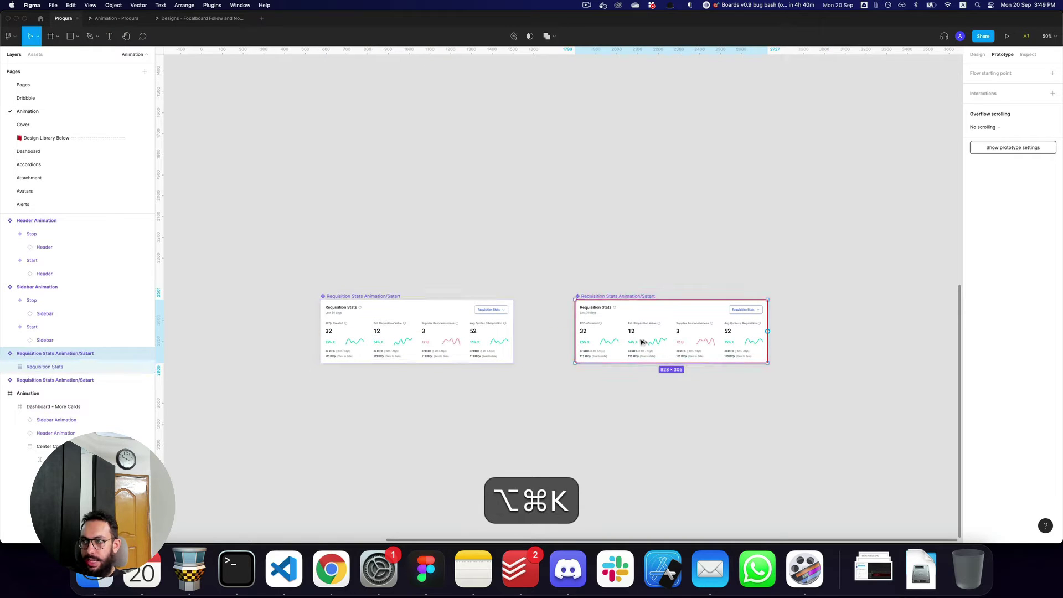
- Rename the copied component Requisition Stats Animation/Stop
{"action": "key", "text": "alt+super+r"}
{"action": "key", "text": "super+Right"}
{"action": "key", "text": "alt+shift+Left"}
{"action": "type", "text": "Stop"}
{"action": "key", "text": "Return"}
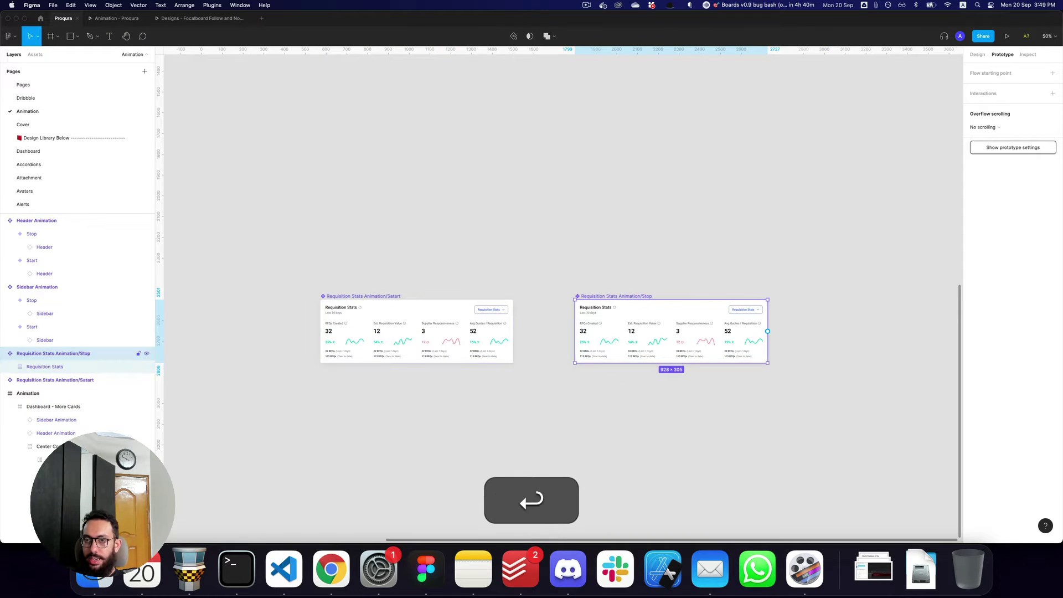
- Combine the two Requisition Stats Animation components as variants
{"action": "left_click", "coordinate": [435, 239]}
{"action": "left_click_drag", "start_coordinate": [301, 244], "coordinate": [781, 422]}
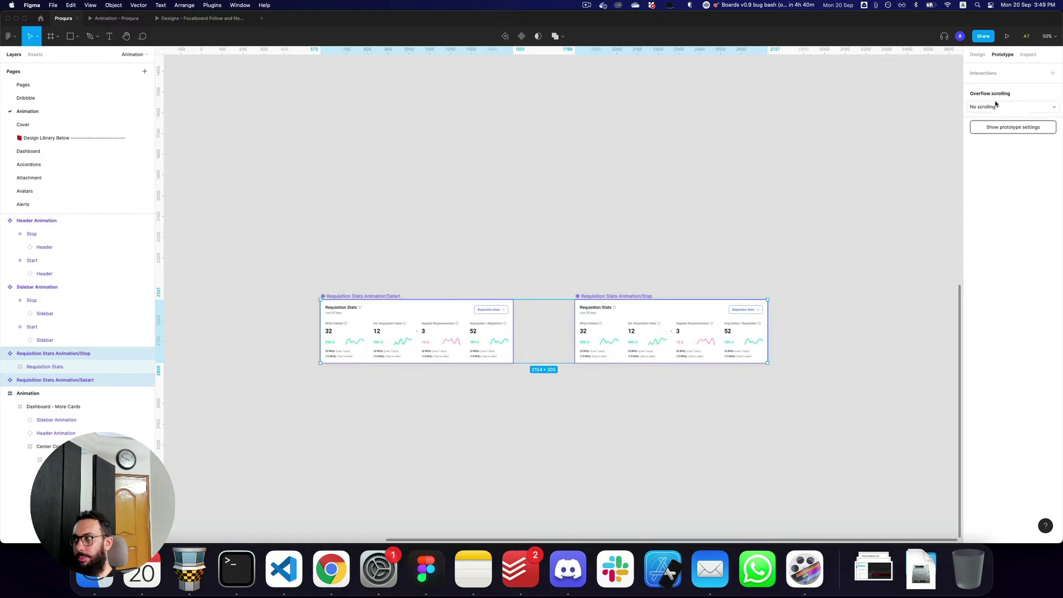
{"action": "left_click", "coordinate": [977, 54]}
{"action": "left_click", "coordinate": [1012, 194]}
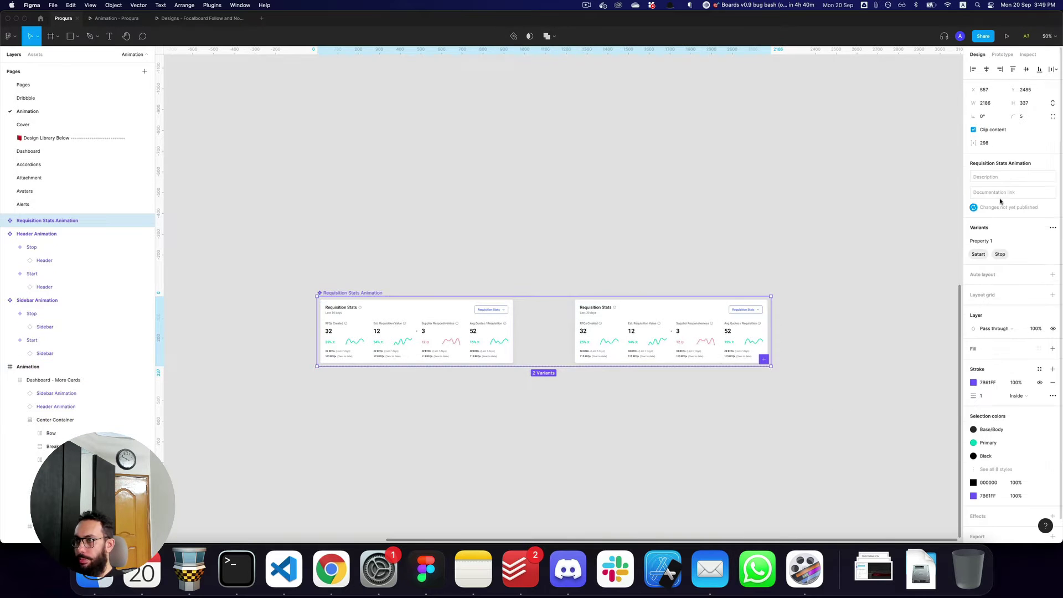
- Connect the Satart variant to Stop with an After delay trigger of 2000 ms and an 800 ms animation duration
{"action": "left_click", "coordinate": [446, 344]}
{"action": "key", "text": "shift+e"}
{"action": "left_click_drag", "start_coordinate": [513, 331], "coordinate": [779, 311]}
{"action": "left_click", "coordinate": [903, 107]}
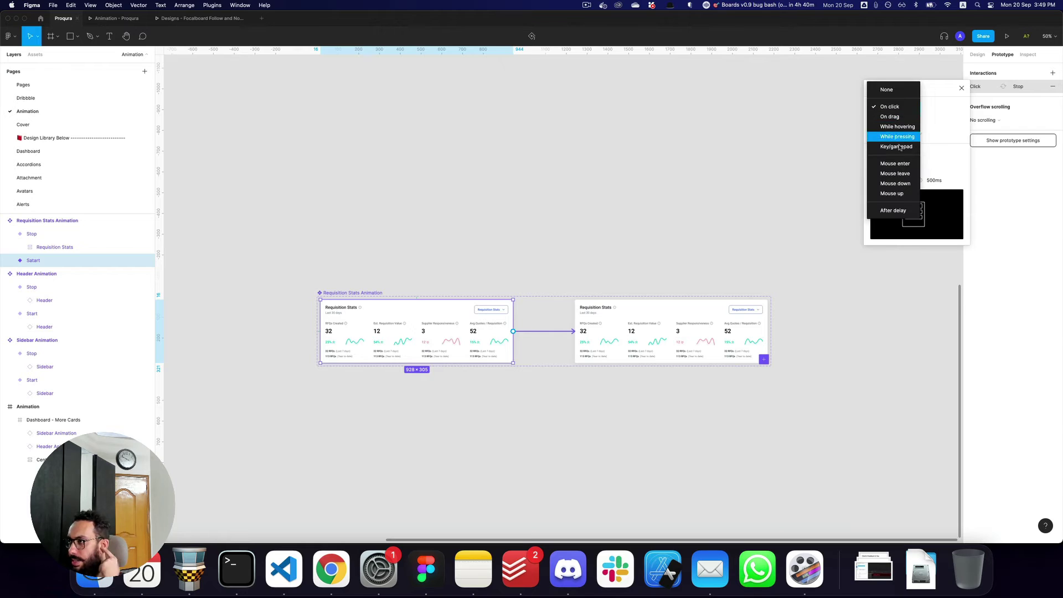
{"action": "left_click", "coordinate": [897, 209]}
{"action": "left_click", "coordinate": [939, 107]}
{"action": "type", "text": "200"}
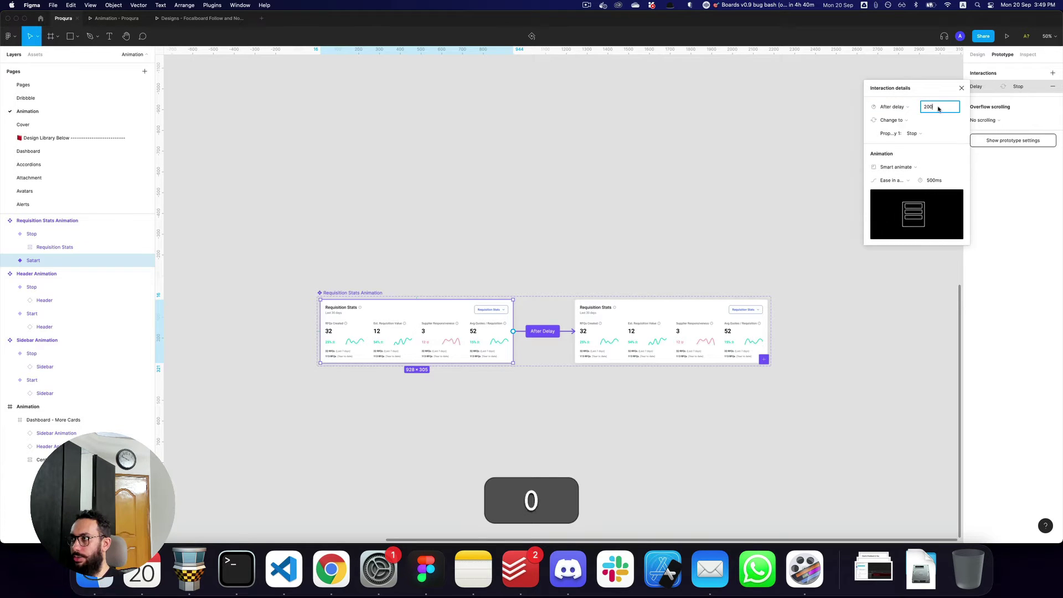
{"action": "type", "text": "0"}
{"action": "key", "text": "Return"}
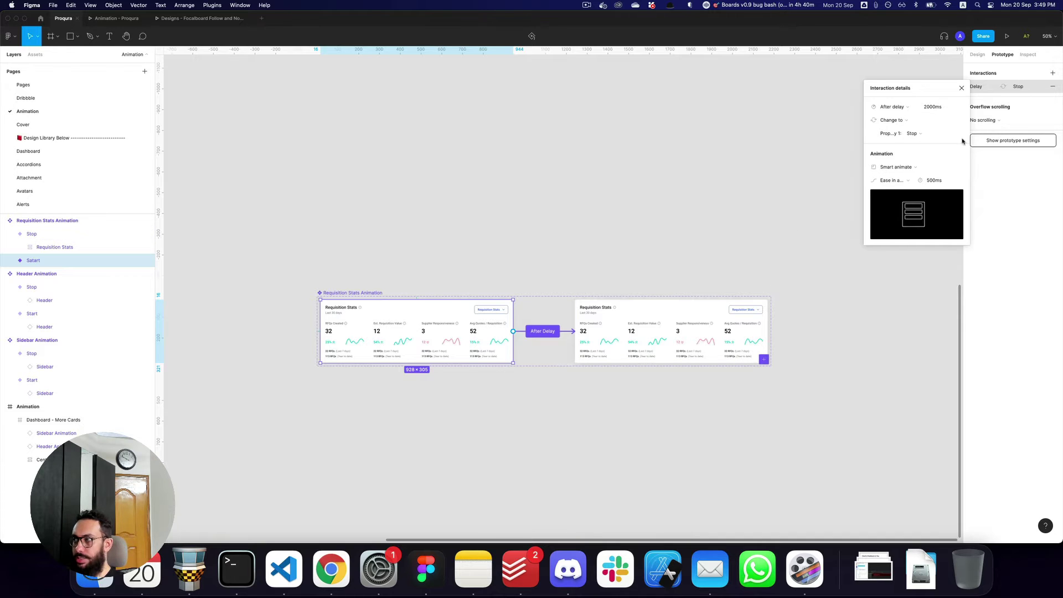
{"action": "left_click", "coordinate": [940, 180]}
{"action": "type", "text": "800"}
{"action": "key", "text": "Return"}
- Enlarge the Requisition Stats Animation set to about 545 px tall and move the card inside the Satart variant down 255 px
{"action": "left_click", "coordinate": [357, 294]}
{"action": "left_click_drag", "start_coordinate": [506, 368], "coordinate": [512, 410]}
{"action": "double_click", "coordinate": [460, 343]}
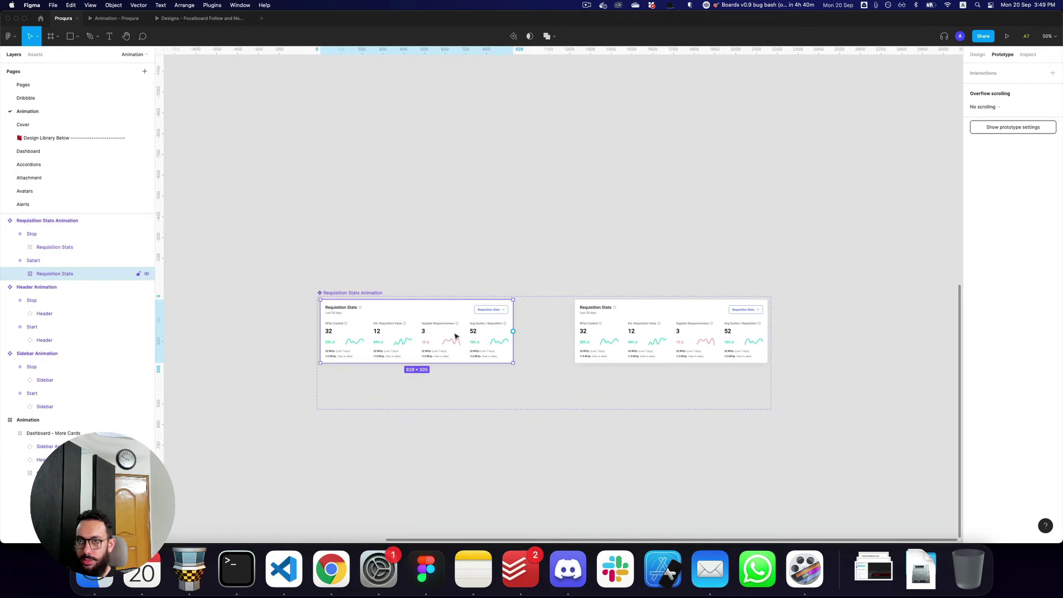
{"action": "left_click_drag", "start_coordinate": [455, 336], "coordinate": [428, 342]}
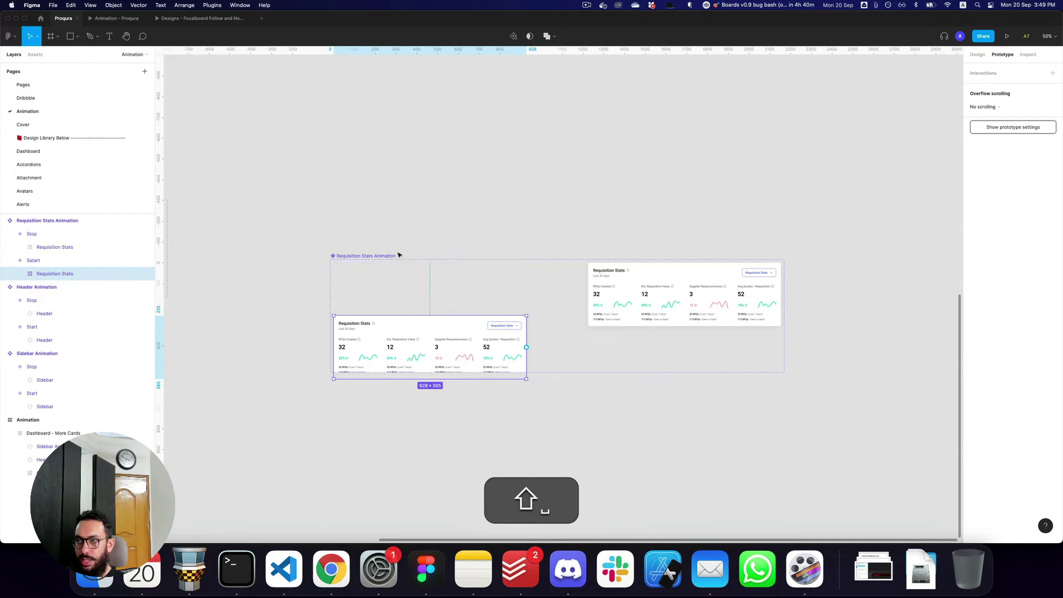
- Disable Clip content for the Requisition Stats Animation variant set
{"action": "left_click", "coordinate": [390, 256]}
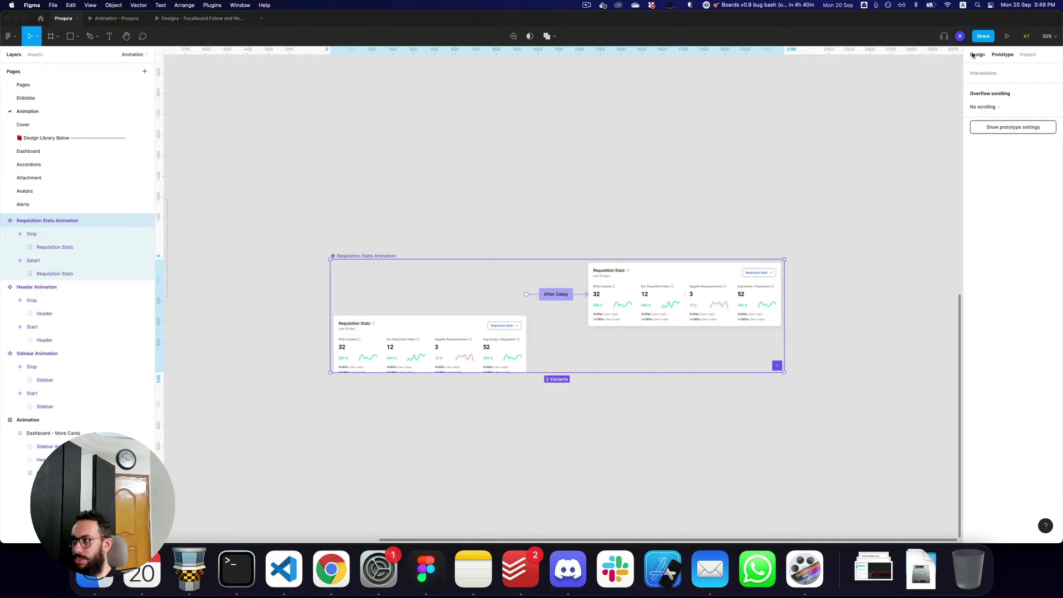
{"action": "left_click", "coordinate": [974, 55]}
- Remove auto layout from the Requisition Stats frame in both variants and from the Cards frame in the Satart variant
{"action": "key", "text": "z"}
{"action": "left_click", "coordinate": [402, 383]}
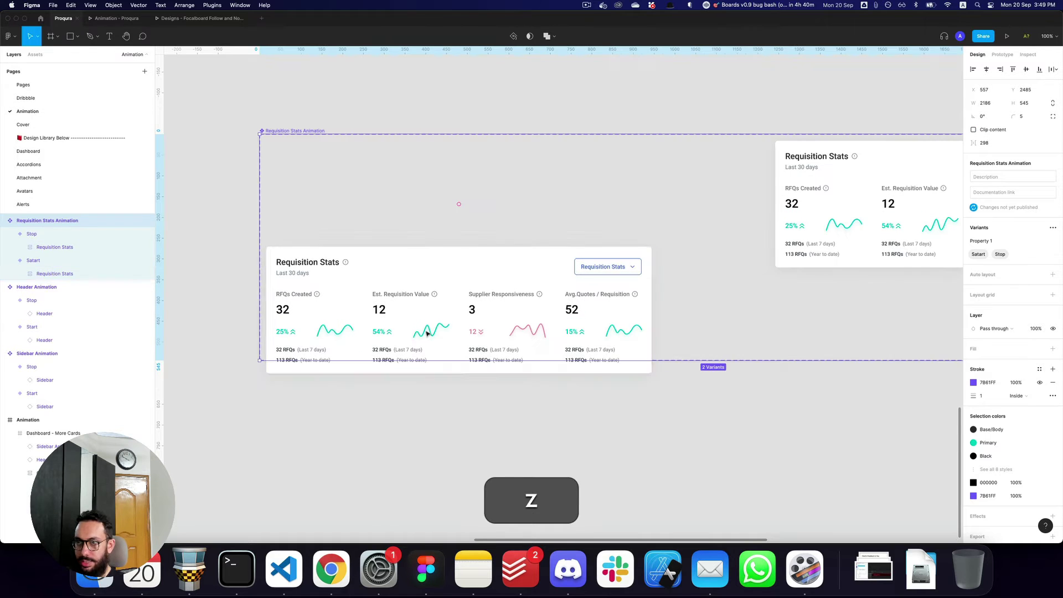
{"action": "double_click", "coordinate": [427, 333]}
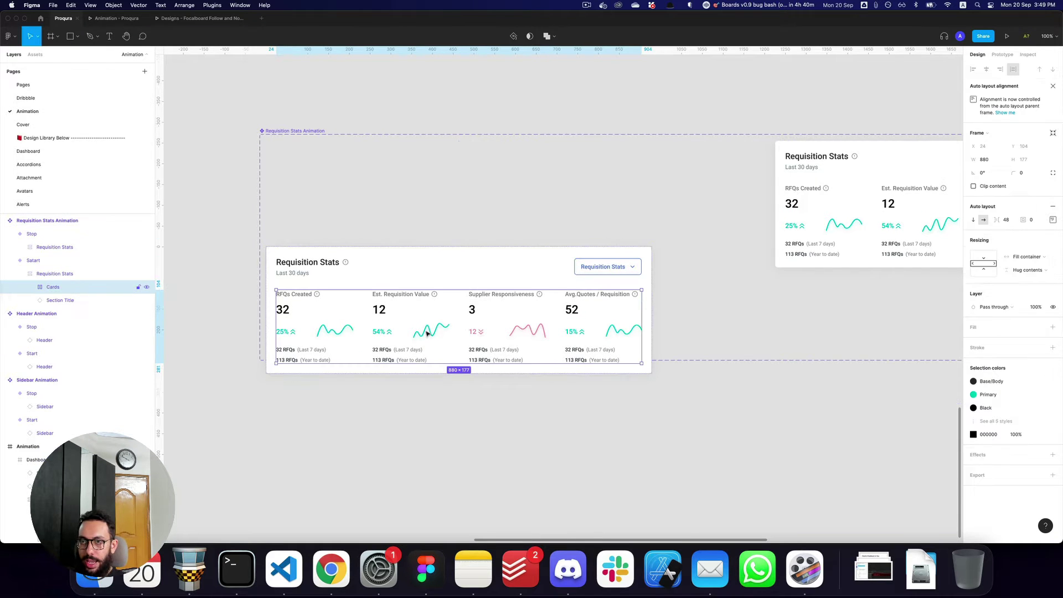
{"action": "left_click", "coordinate": [437, 256]}
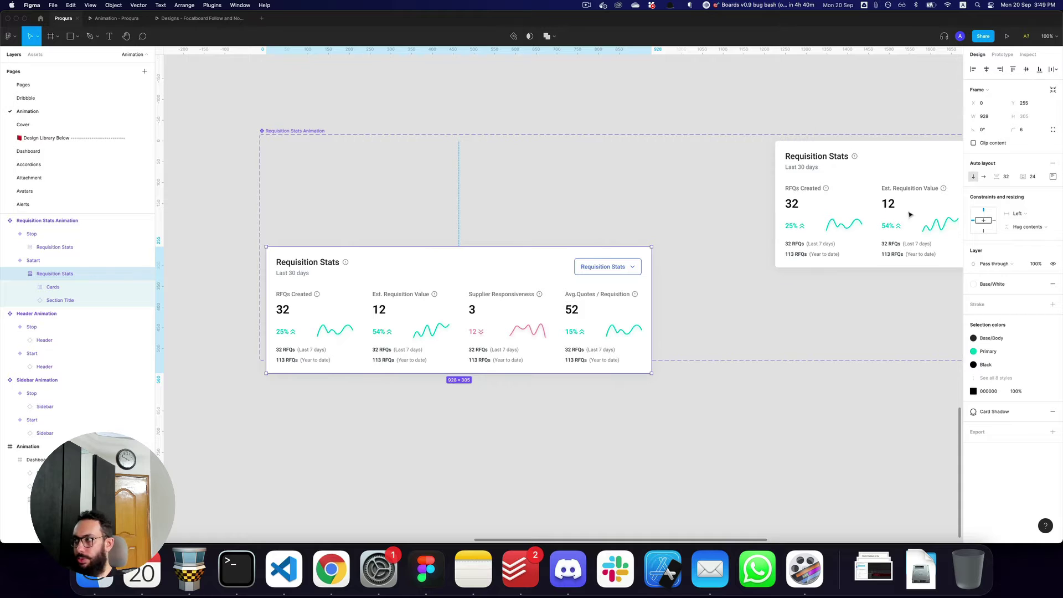
{"action": "left_click", "coordinate": [1052, 163]}
{"action": "left_click", "coordinate": [862, 162]}
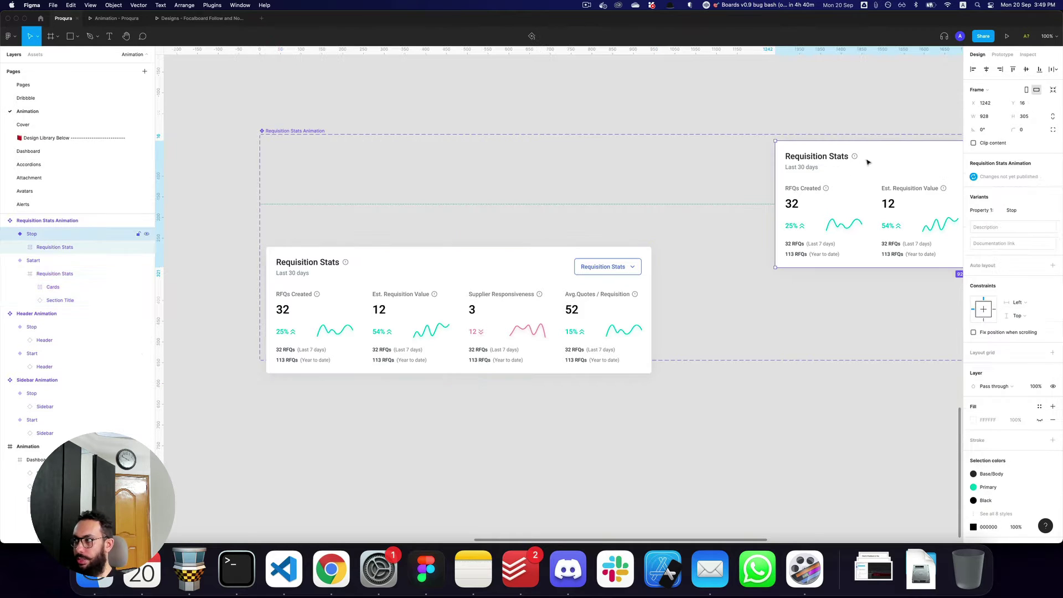
{"action": "left_click", "coordinate": [817, 225]}
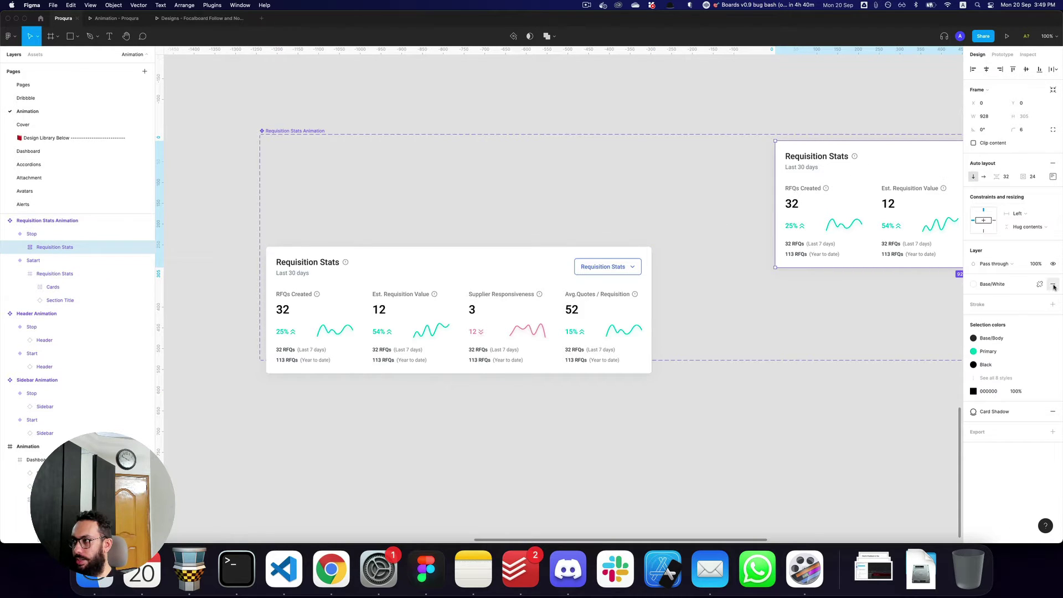
{"action": "left_click", "coordinate": [1053, 163]}
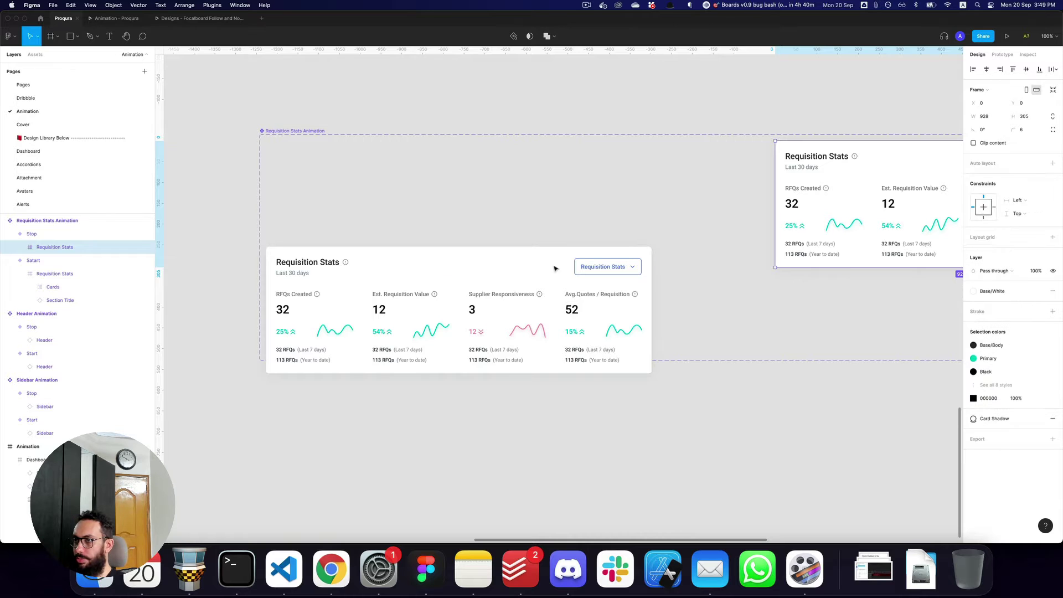
{"action": "double_click", "coordinate": [379, 319]}
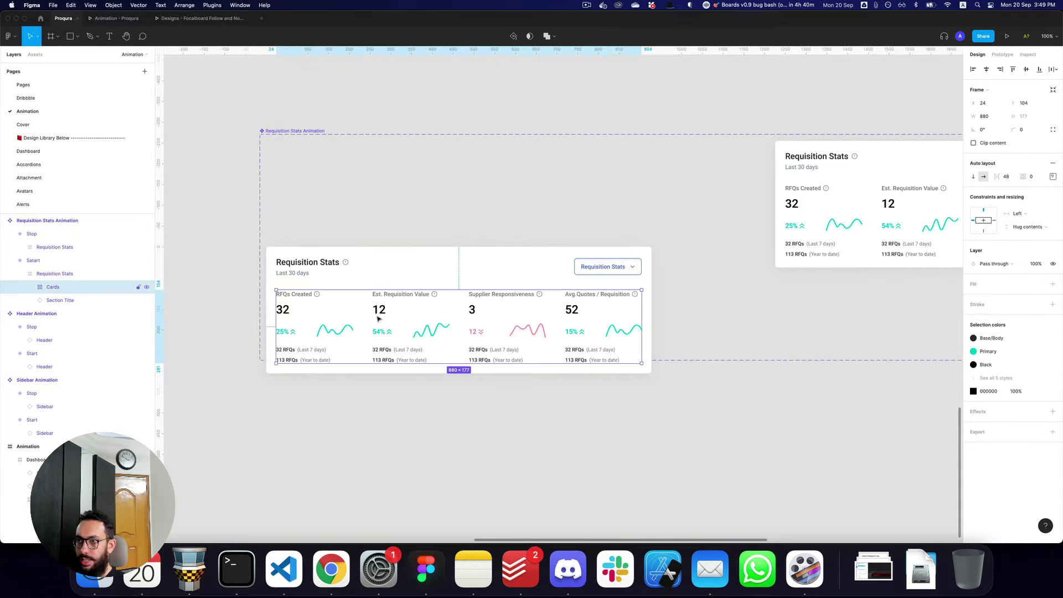
{"action": "left_click", "coordinate": [1054, 168]}
- Move the Satart variant's Cards and Section Title together about 312 px down, below the white card background
{"action": "left_click_drag", "start_coordinate": [394, 338], "coordinate": [454, 254]}
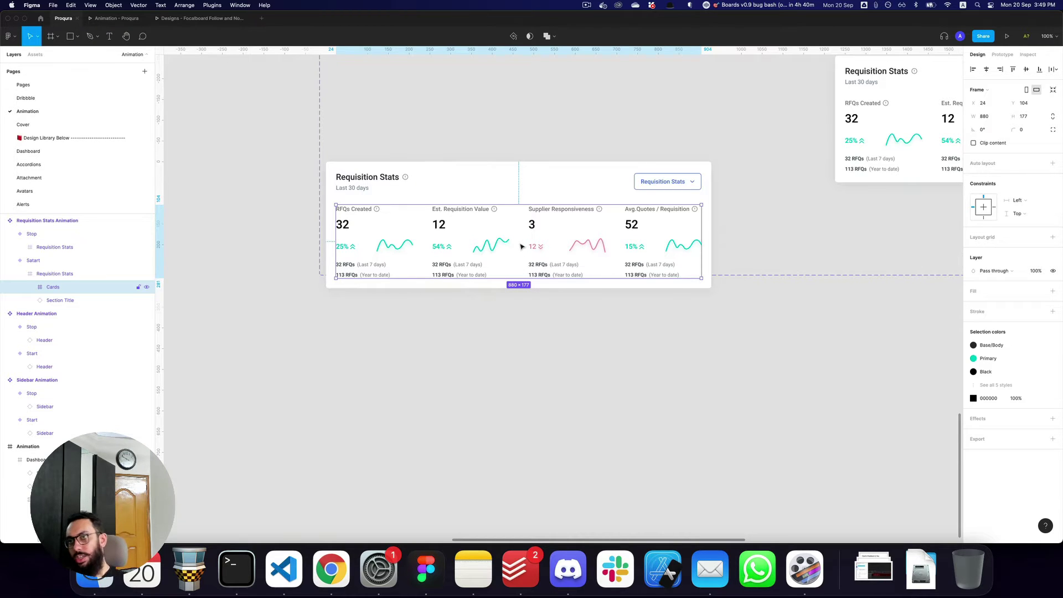
{"action": "left_click", "coordinate": [431, 192], "text": "shift"}
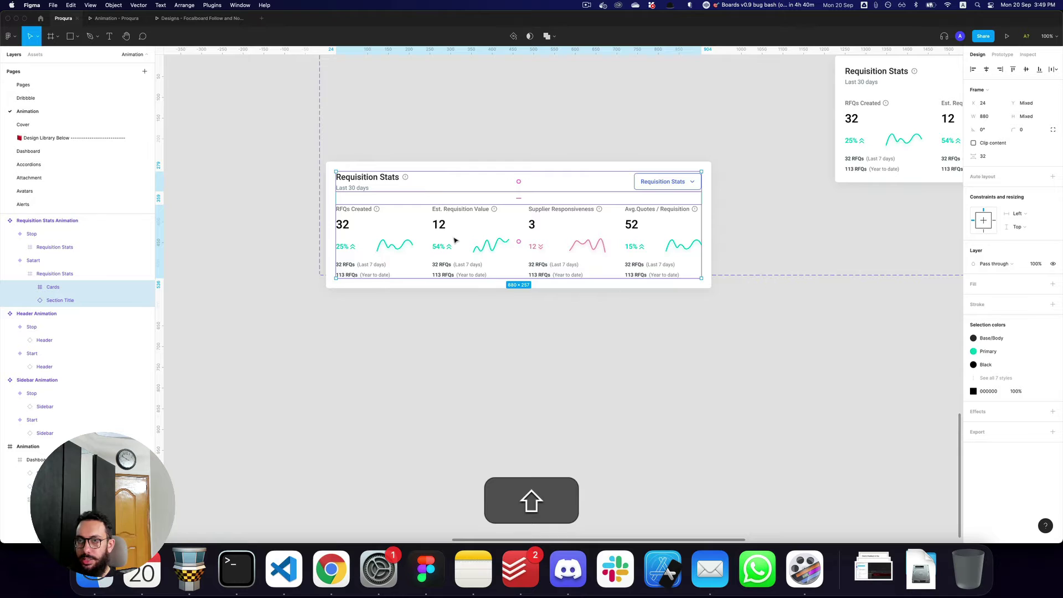
{"action": "left_click_drag", "start_coordinate": [456, 247], "coordinate": [451, 378]}
{"action": "key", "text": "space"}
{"action": "left_click_drag", "start_coordinate": [498, 379], "coordinate": [485, 290]}
- Lower Card 4 about 448 px in the Satart variant and distribute the four stat cards vertically into an even staircase
{"action": "left_click", "coordinate": [452, 280]}
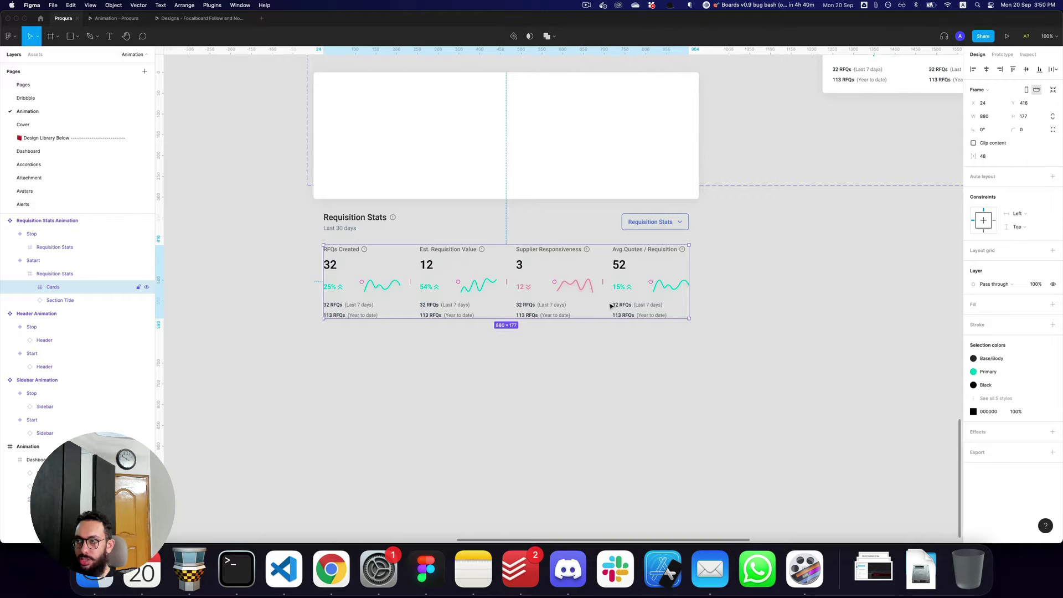
{"action": "double_click", "coordinate": [645, 291]}
{"action": "left_click_drag", "start_coordinate": [645, 287], "coordinate": [645, 473]}
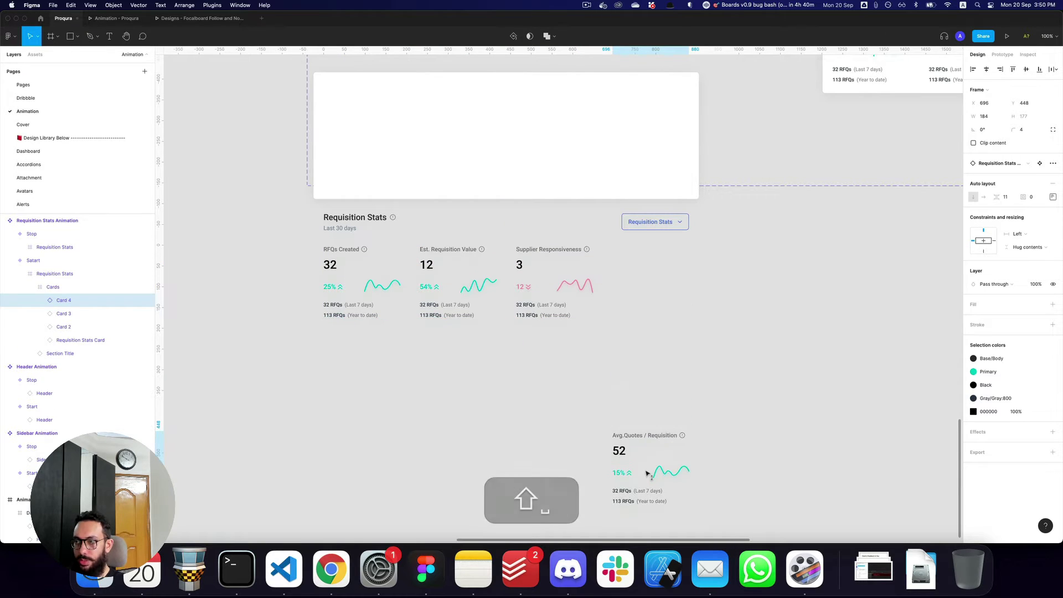
{"action": "left_click", "coordinate": [73, 340], "text": "shift"}
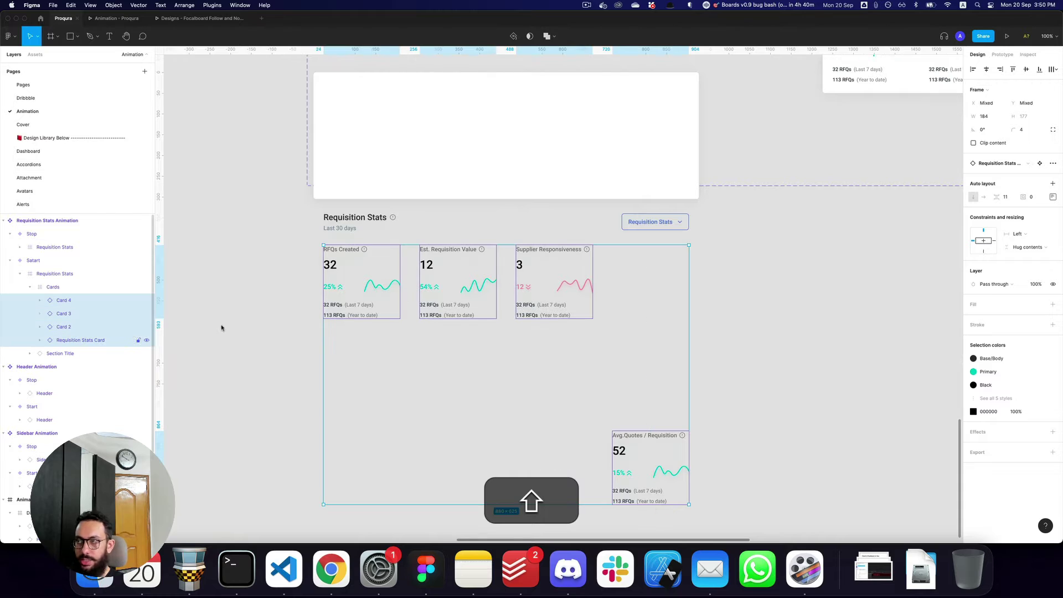
{"action": "left_click", "coordinate": [1052, 71]}
{"action": "left_click", "coordinate": [1028, 98]}
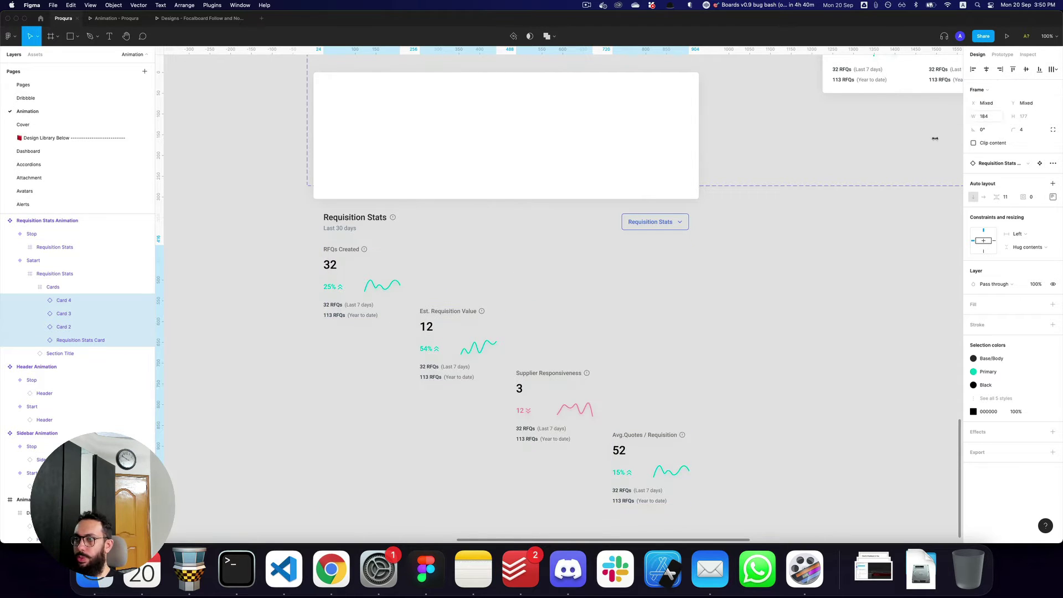
- Replay the prototype to check how the staggered Requisition Stats cards slide in
{"action": "key", "text": "z"}
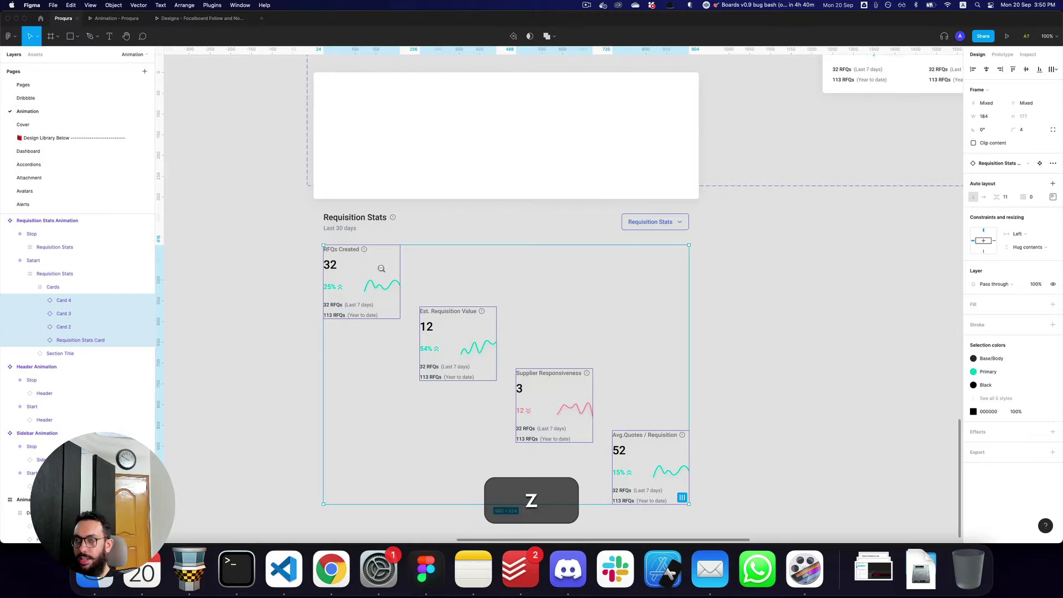
{"action": "left_click", "coordinate": [379, 268], "text": "alt"}
{"action": "key", "text": "space"}
{"action": "left_click_drag", "start_coordinate": [450, 276], "coordinate": [438, 295]}
{"action": "key", "text": "super"}
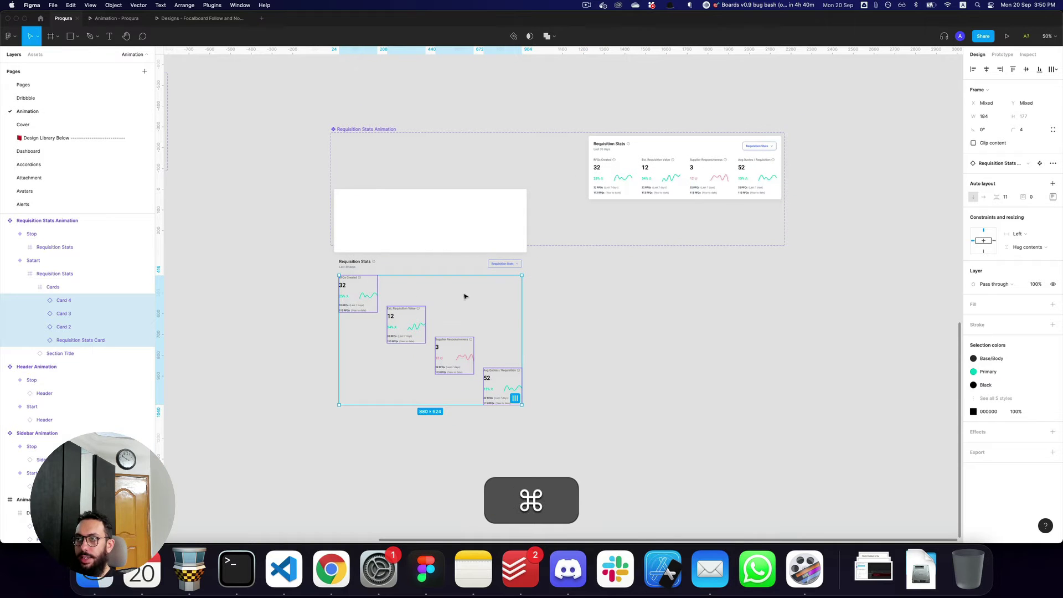
{"action": "key", "text": "super+r"}
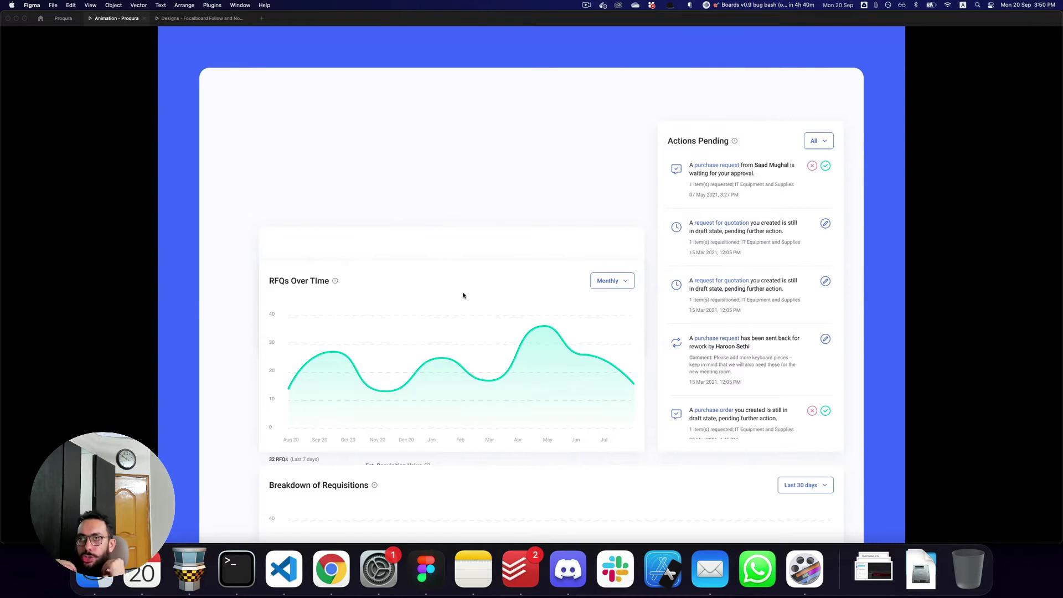
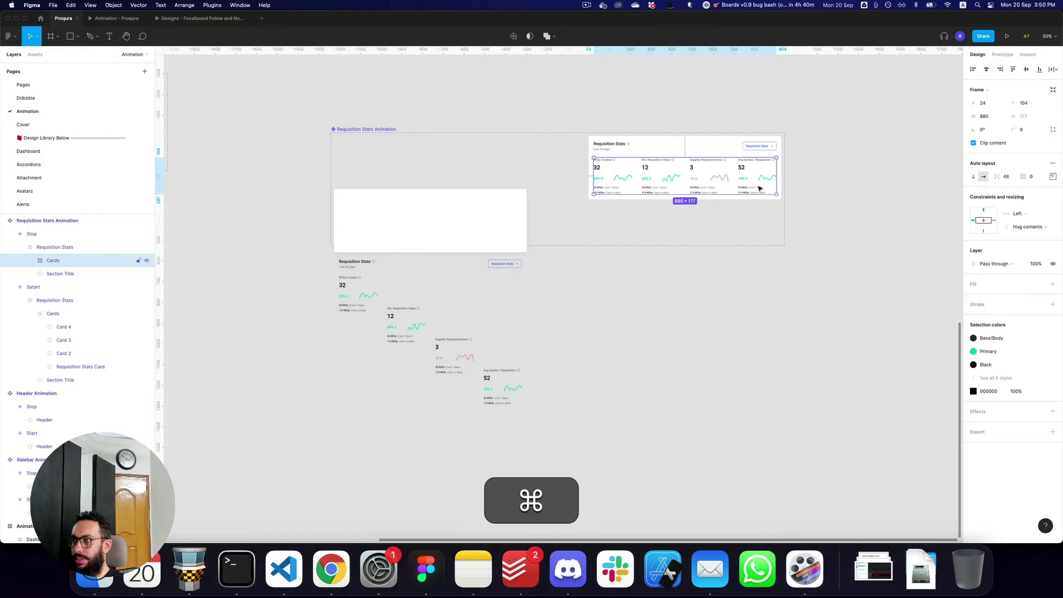
- Replay the prototype again and check the frame settings of the Stop variant against it
{"action": "key", "text": "super+3"}
{"action": "key", "text": "super+r"}
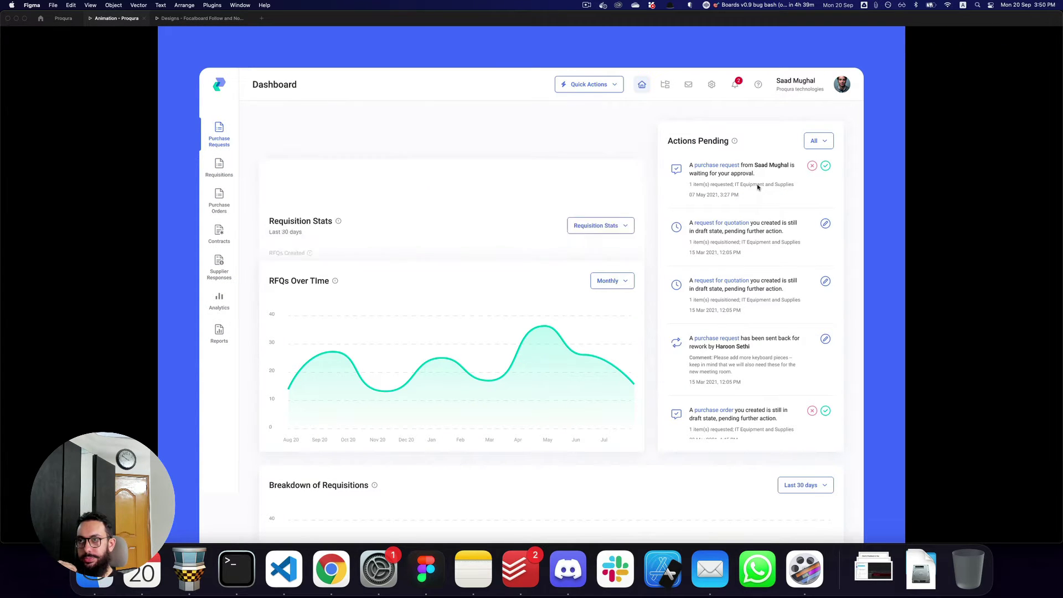
{"action": "key", "text": "super+2"}
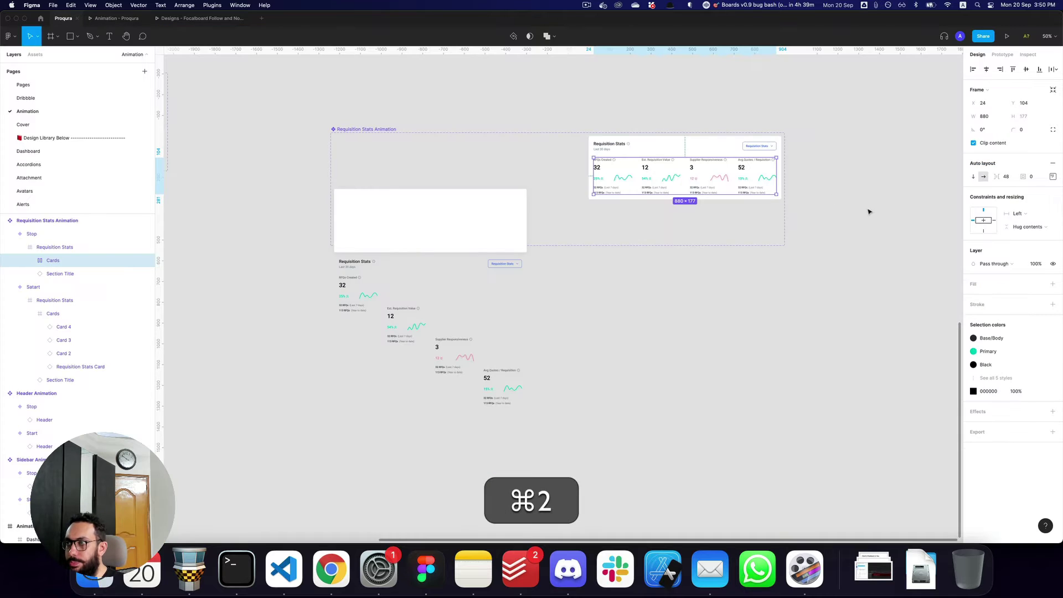
{"action": "left_click", "coordinate": [819, 198]}
{"action": "left_click", "coordinate": [735, 160]}
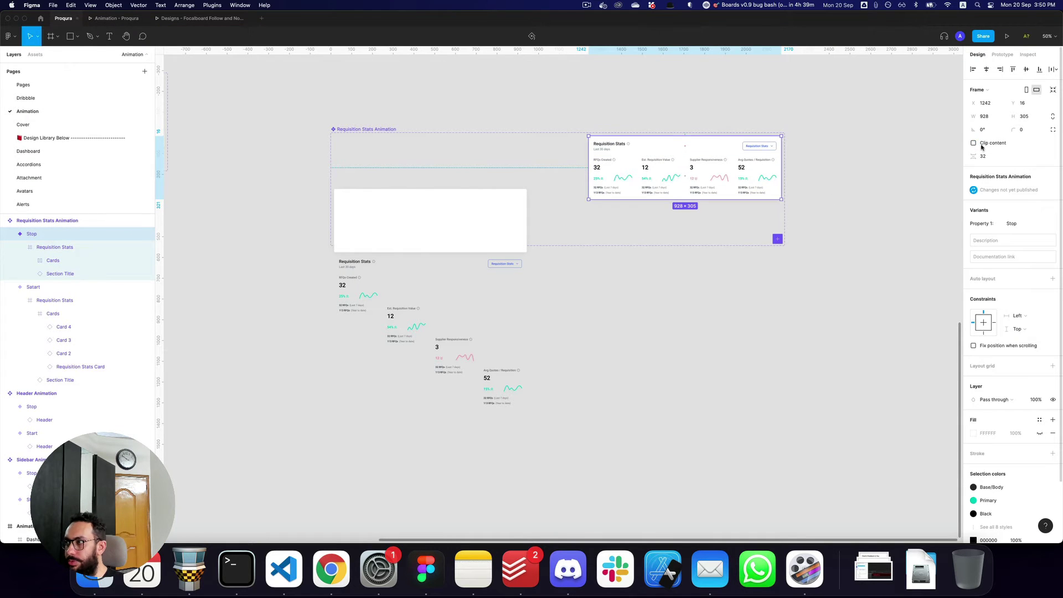
{"action": "key", "text": "super+3"}
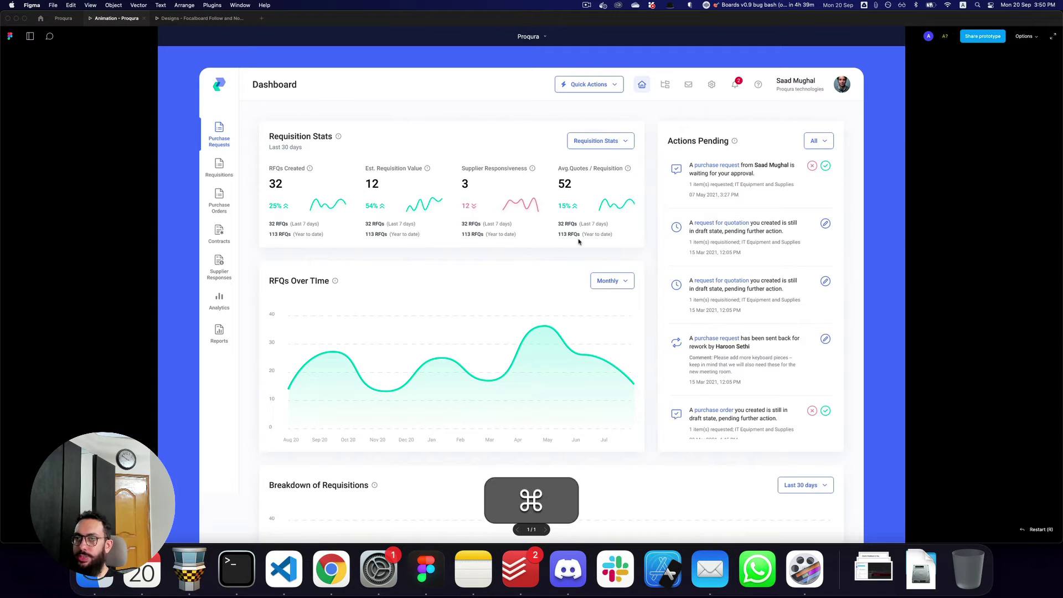
{"action": "key", "text": "super+2"}
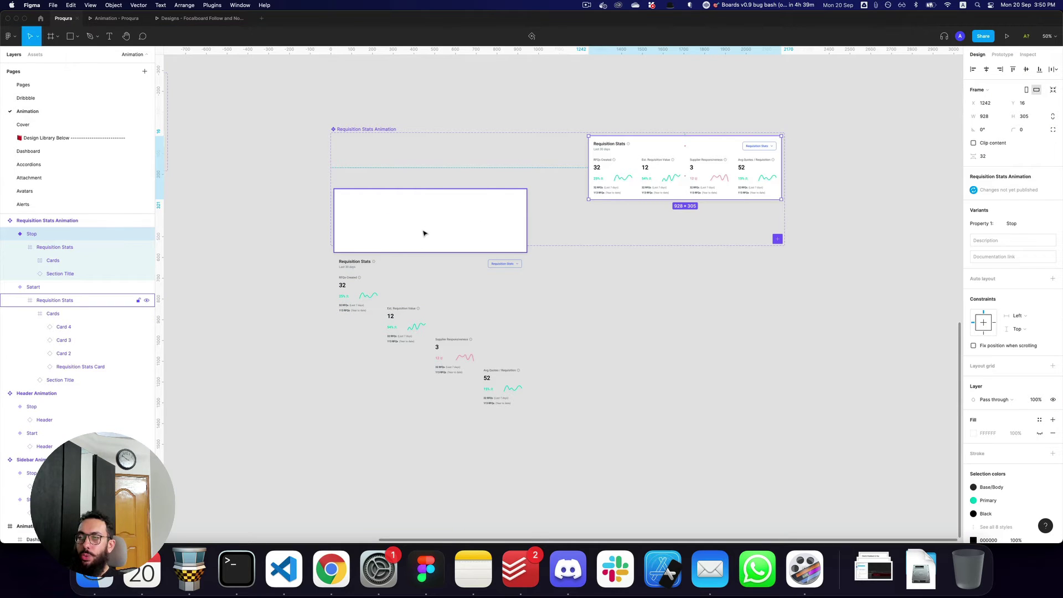
- Try 0% opacity on the Satart variant's Requisition Stats frame in the prototype, and restore it to 100%
{"action": "left_click", "coordinate": [403, 266], "text": "super"}
{"action": "left_click", "coordinate": [43, 300]}
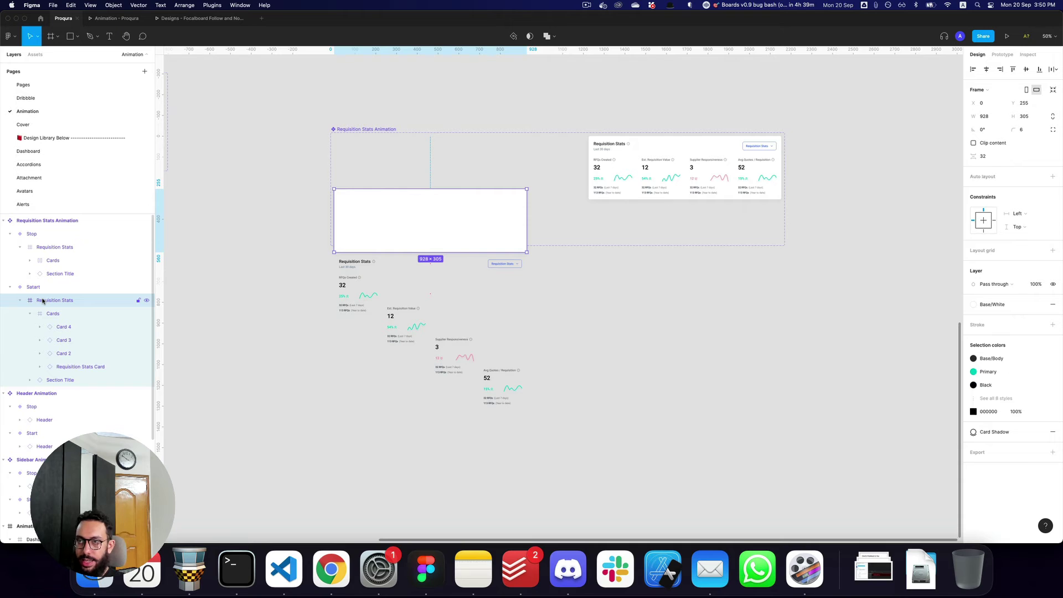
{"action": "key", "text": "0"}
{"action": "key", "text": "0"}
{"action": "key", "text": "super+3"}
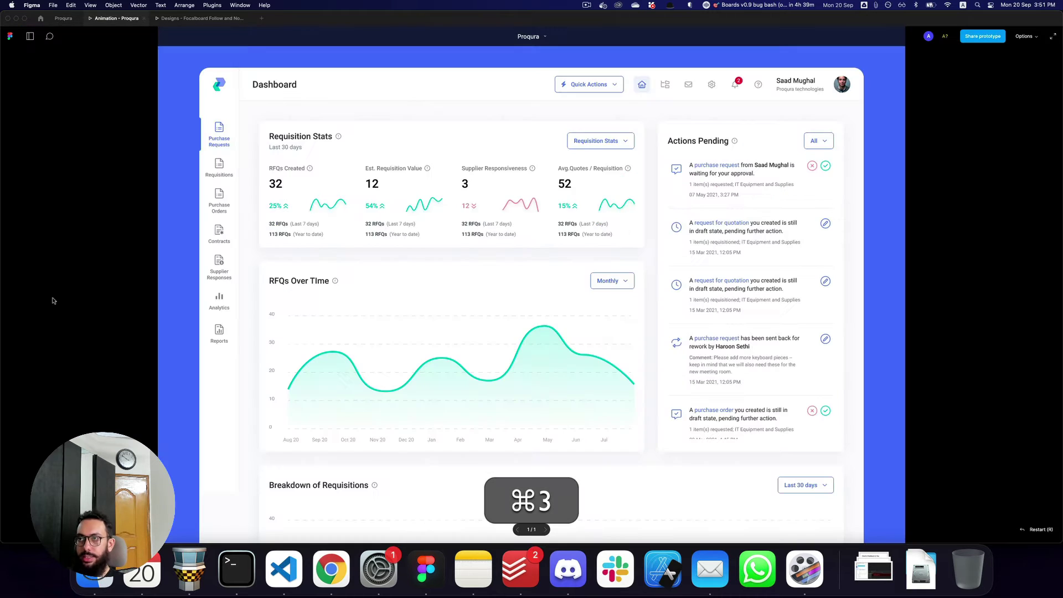
{"action": "key", "text": "super+r"}
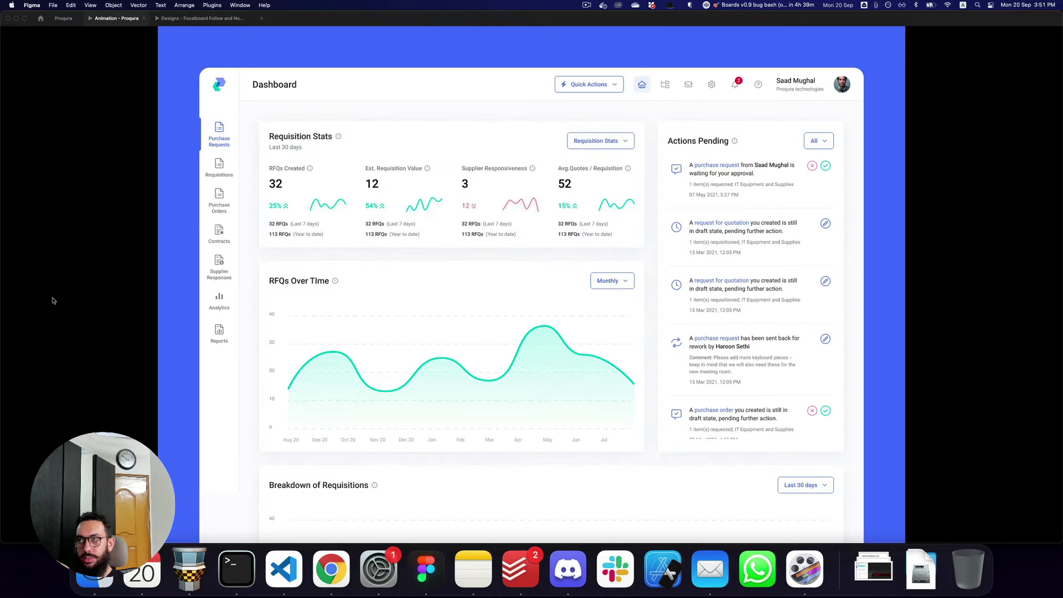
{"action": "key", "text": "super+2"}
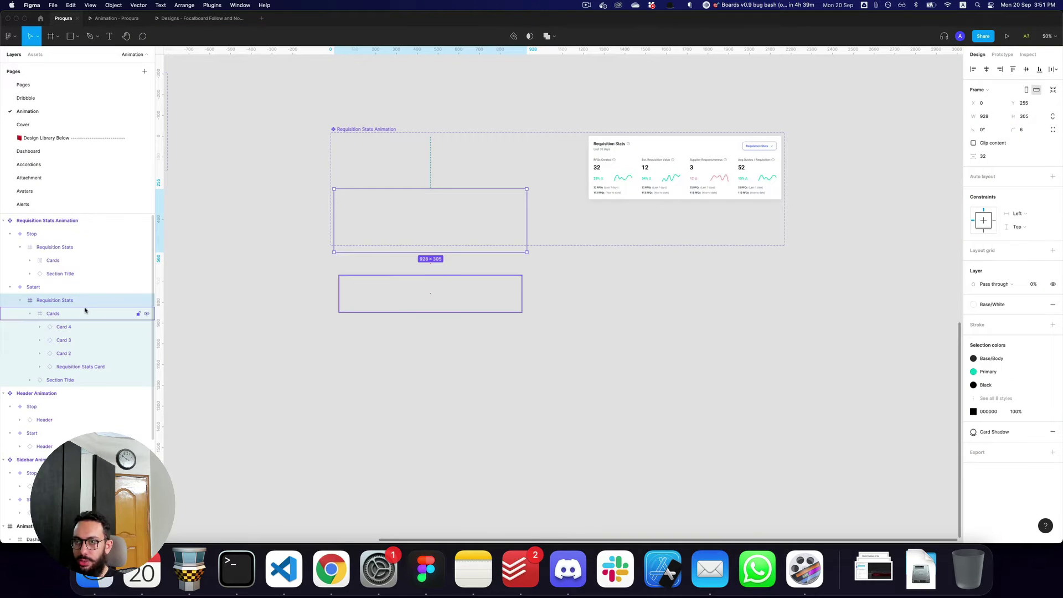
{"action": "key", "text": "0"}
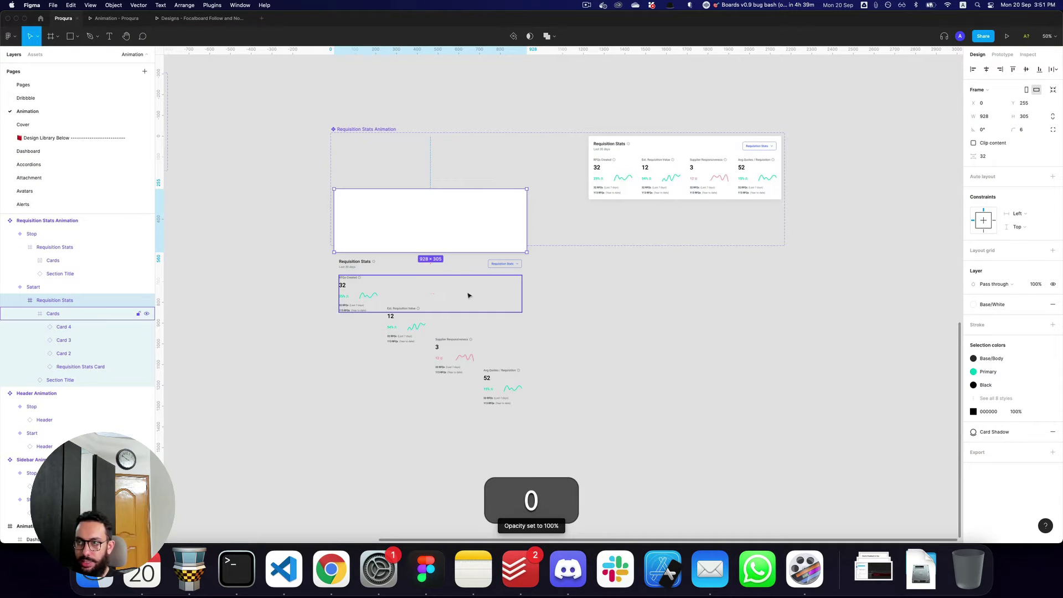
- Move the Satart variant's Cards and Section Title back up inside the white card, with Cards at Y 104, and replay the prototype
{"action": "left_click", "coordinate": [397, 268]}
{"action": "left_click", "coordinate": [402, 298], "text": "shift"}
{"action": "left_click_drag", "start_coordinate": [404, 298], "coordinate": [403, 234]}
{"action": "key", "text": "cmd+3"}
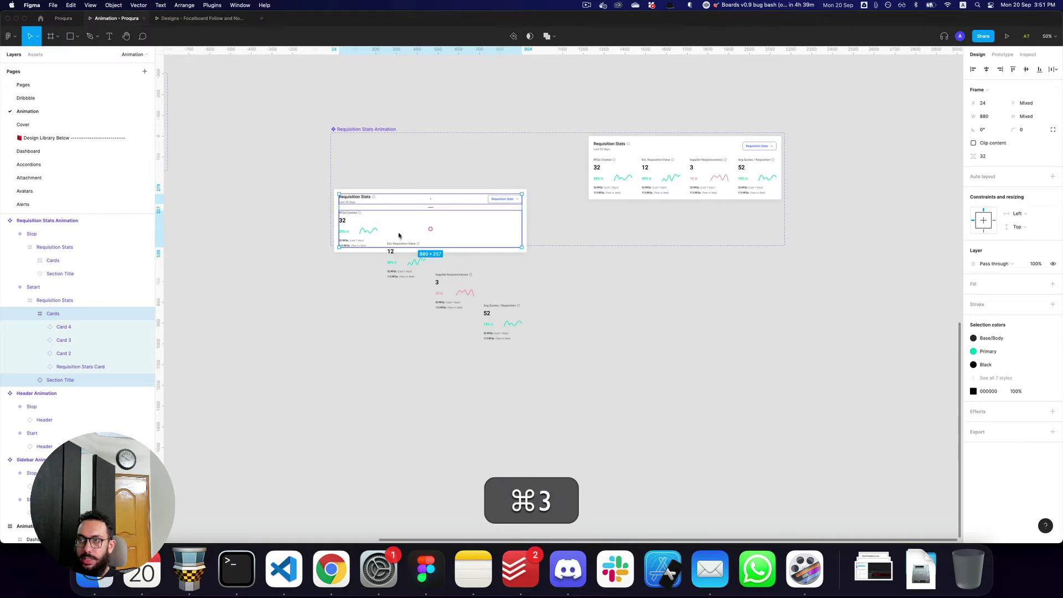
{"action": "key", "text": "cmd+r"}
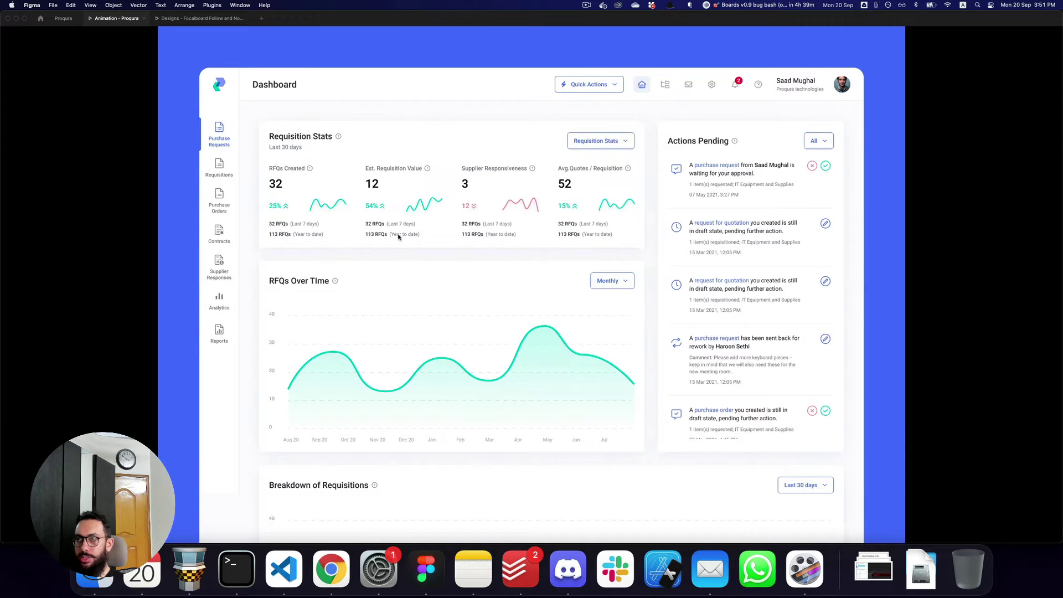
- Enable Clip content for the Satart variant's Cards frame and replay the prototype
{"action": "key", "text": "super+2"}
{"action": "left_click", "coordinate": [463, 239]}
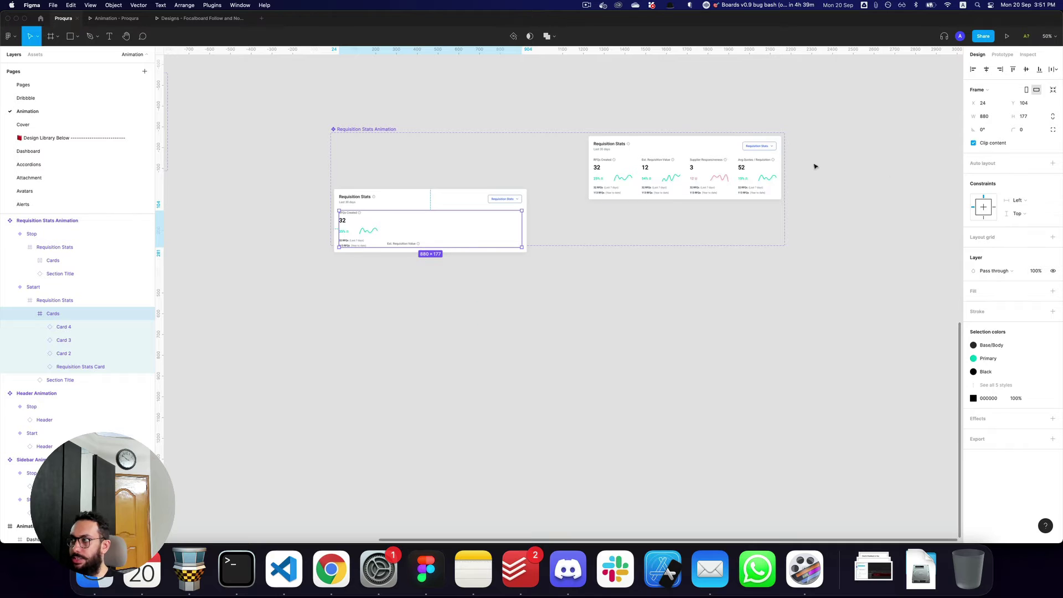
{"action": "key", "text": "super+3"}
{"action": "key", "text": "super+r"}
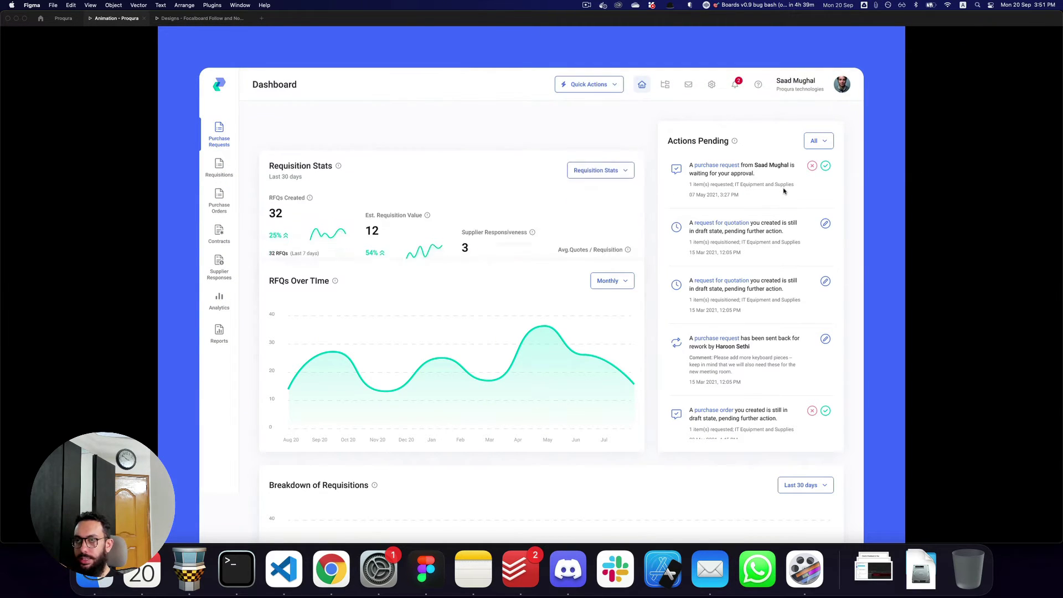
{"action": "key", "text": "super+2"}
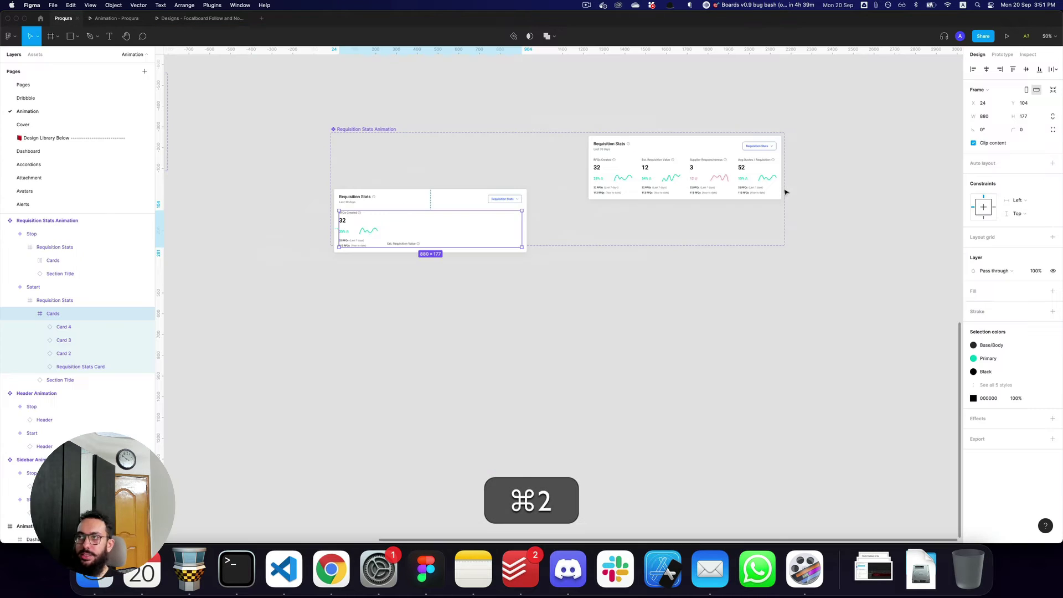
- Move the Requisition Stats Animation set beneath the Header Animation set, to about X -2243 and Y 3029
{"action": "left_click", "coordinate": [700, 259]}
{"action": "key", "text": "z"}
{"action": "left_click", "coordinate": [698, 260], "text": "alt"}
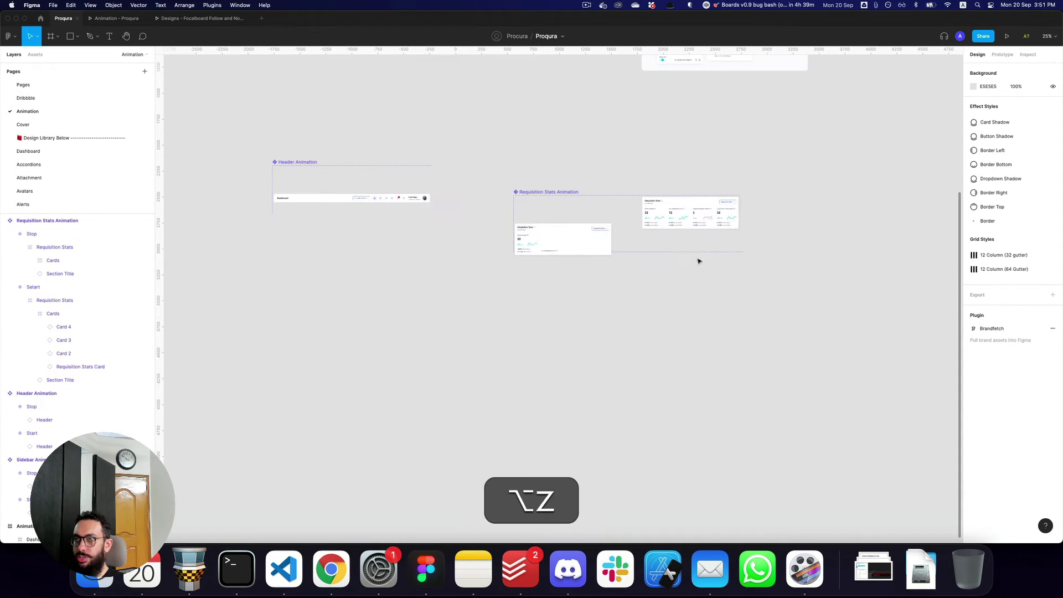
{"action": "key", "text": "space"}
{"action": "left_click_drag", "start_coordinate": [685, 253], "coordinate": [548, 304]}
{"action": "left_click_drag", "start_coordinate": [465, 251], "coordinate": [236, 285]}
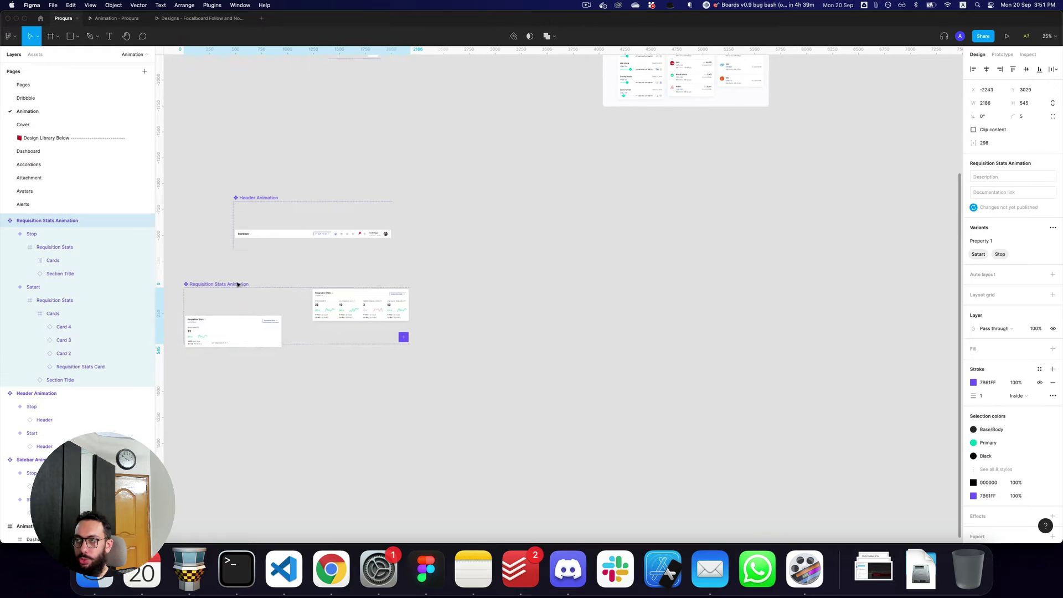
- Remove auto layout from the Actions Pending card frame in the dashboard
{"action": "key", "text": "space"}
{"action": "left_click_drag", "start_coordinate": [615, 188], "coordinate": [507, 341]}
{"action": "left_click_drag", "start_coordinate": [649, 110], "coordinate": [612, 230]}
{"action": "key", "text": "z"}
{"action": "left_click", "coordinate": [592, 174]}
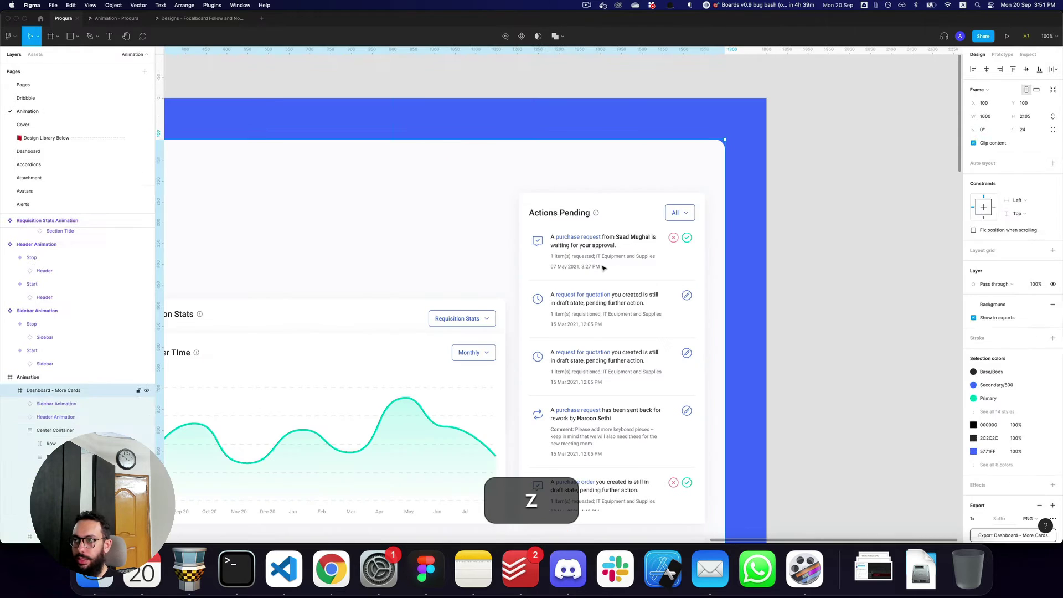
{"action": "left_click", "coordinate": [606, 268]}
{"action": "key", "text": "z"}
{"action": "left_click", "coordinate": [603, 267], "text": "alt"}
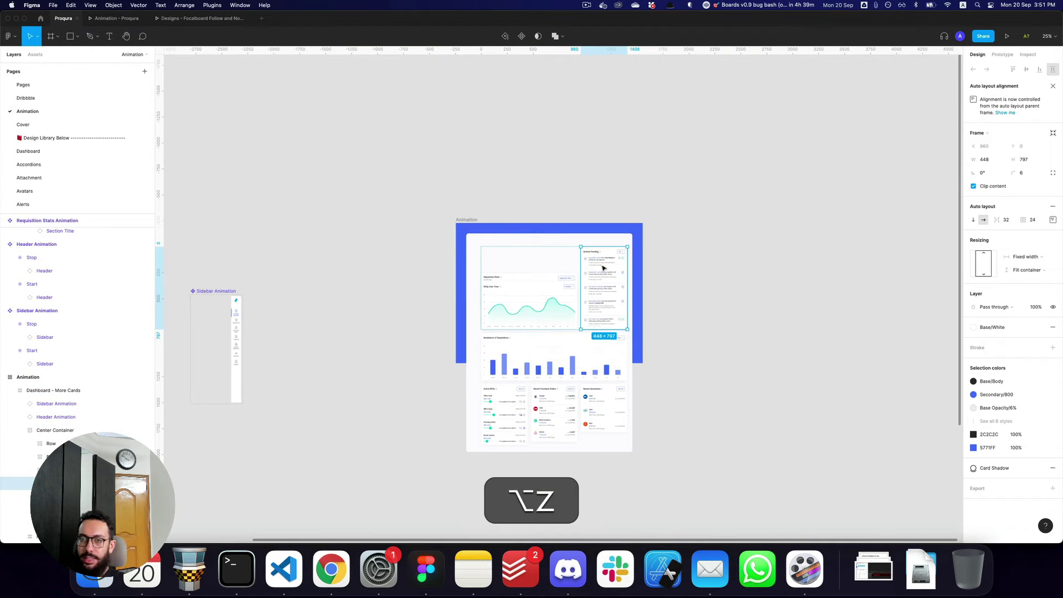
{"action": "key", "text": "alt+super"}
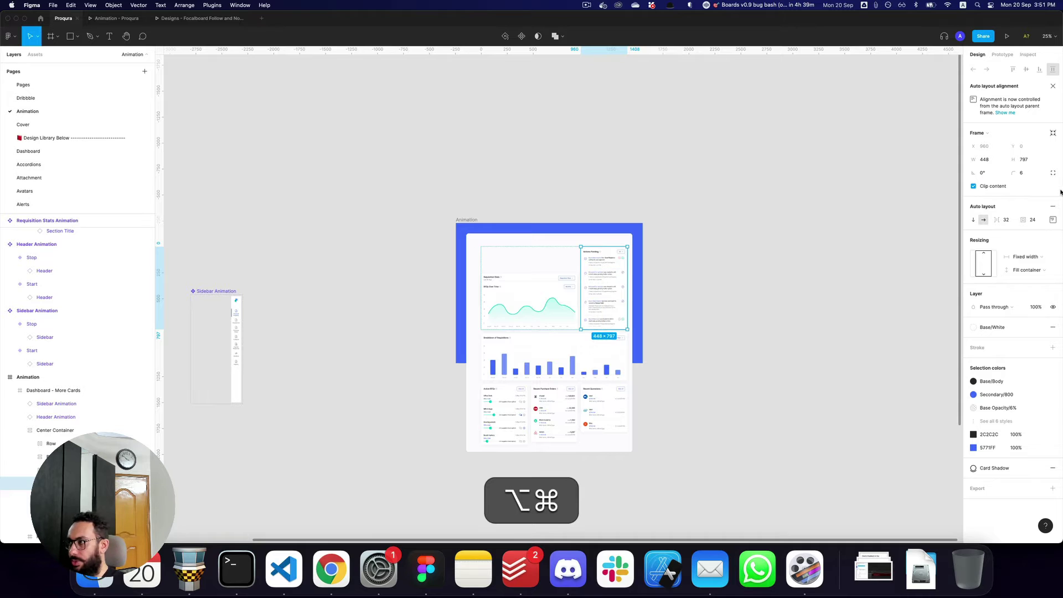
{"action": "left_click", "coordinate": [1053, 206]}
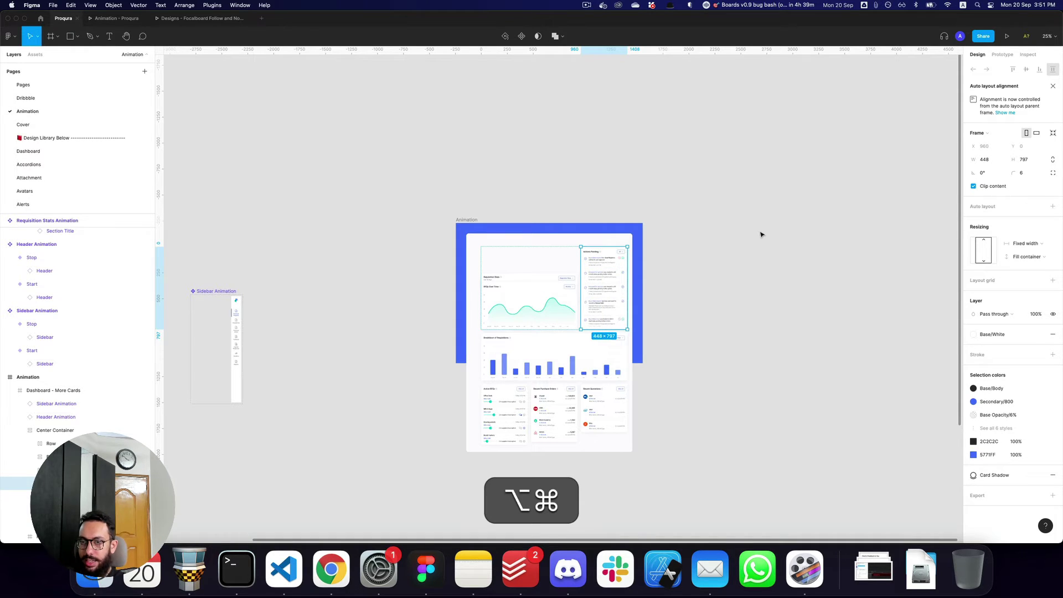
- Wrap the Actions Pending card in a frame named Right Content Animation/Start and turn it into a component
{"action": "key", "text": "alt+super+g"}
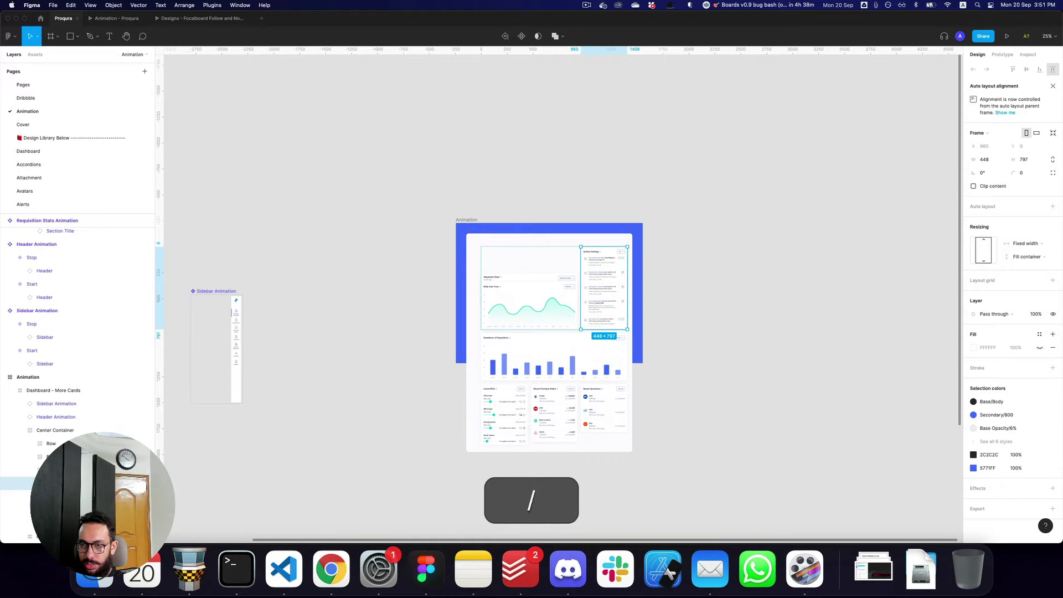
{"action": "key", "text": "alt+super+k"}
{"action": "left_click", "coordinate": [761, 234], "text": "alt"}
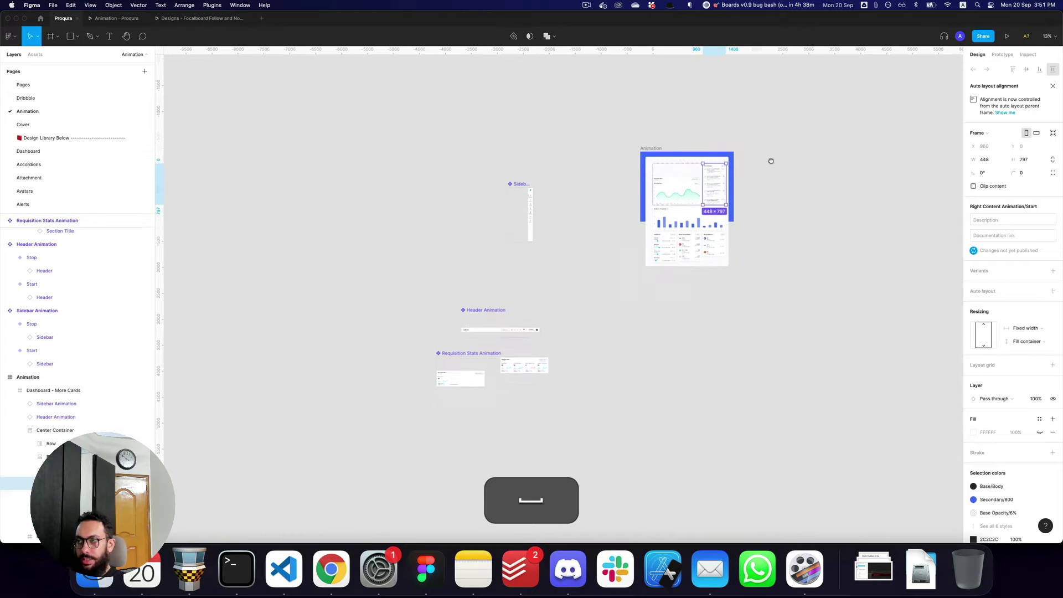
- Duplicate the component inside the dashboard, then move the main component out to the empty canvas at about X 887, Y 3735
{"action": "key", "text": "super+d"}
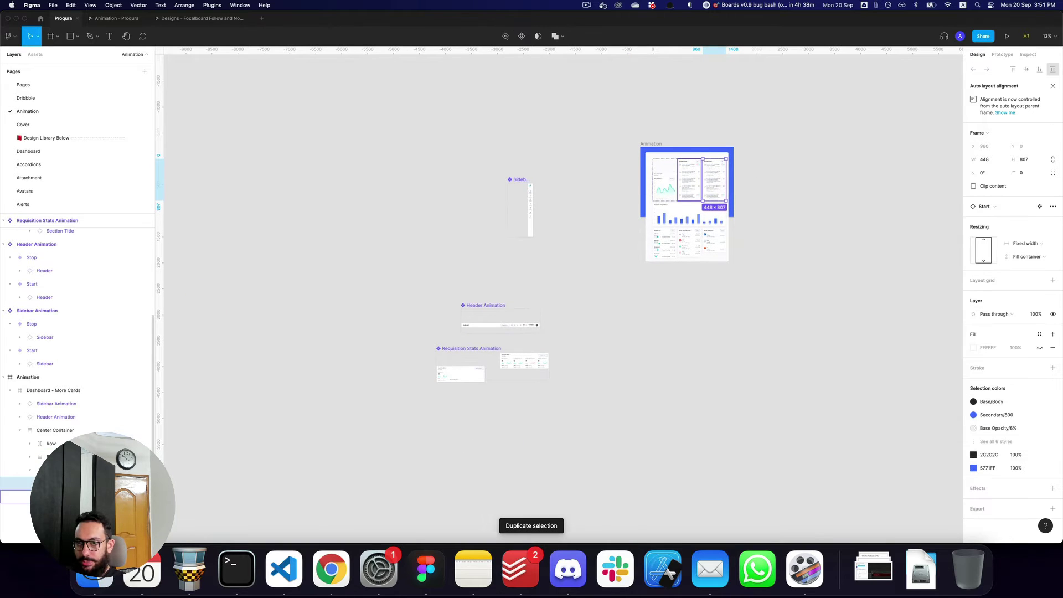
{"action": "key", "text": "super+x"}
{"action": "double_click", "coordinate": [626, 448]}
{"action": "key", "text": "super+v"}
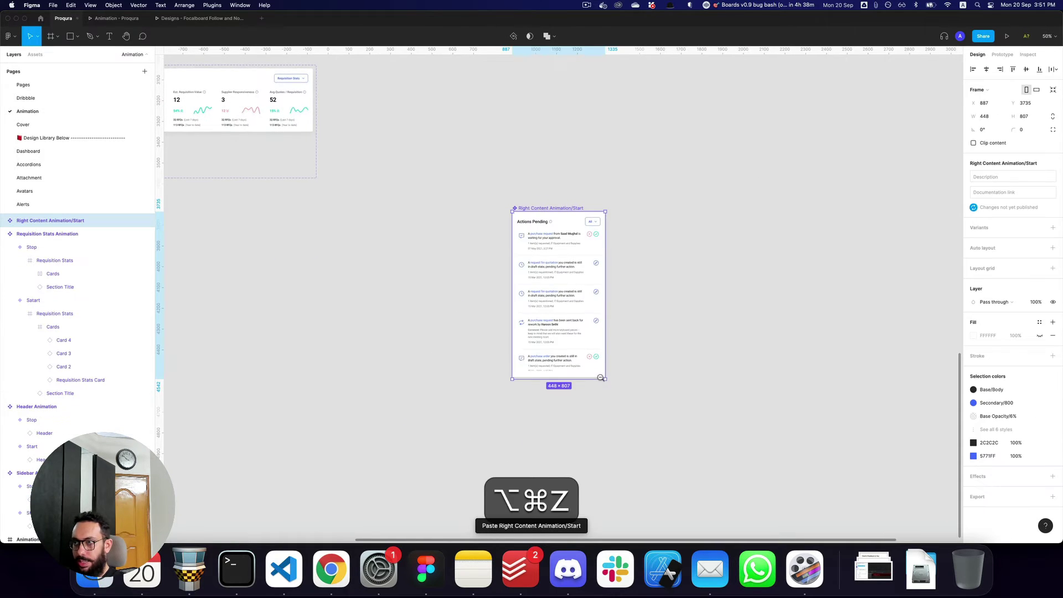
- Copy the component to X 1691, detach the copy, and make it a component named Right Content Animation/Stop
{"action": "left_click_drag", "start_coordinate": [573, 350], "coordinate": [739, 347]}
{"action": "key", "text": "alt+super+b"}
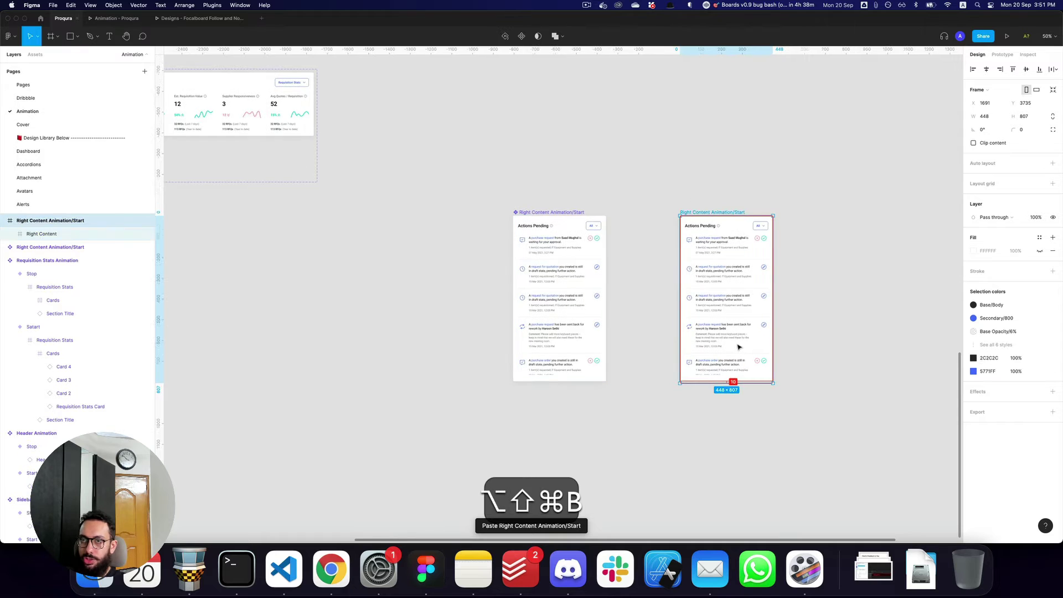
{"action": "key", "text": "alt+super+k"}
{"action": "key", "text": "alt+super+r"}
{"action": "key", "text": "Right"}
{"action": "key", "text": "alt+BackSpace"}
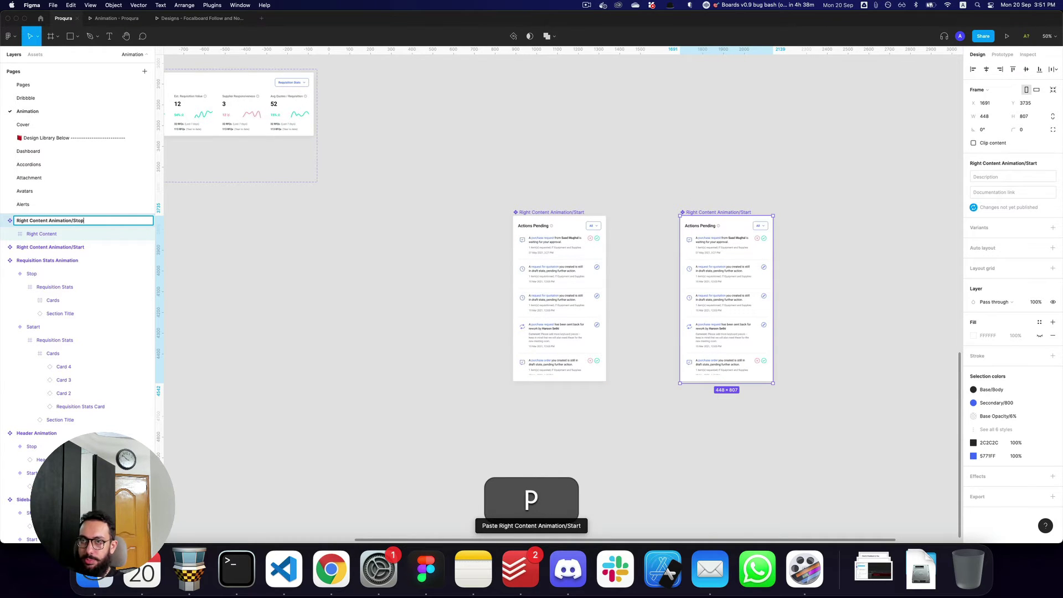
{"action": "key", "text": "Return"}
- Combine the Start and Stop components as variants and extend the variant set's lower edge downward
{"action": "left_click_drag", "start_coordinate": [455, 167], "coordinate": [832, 431]}
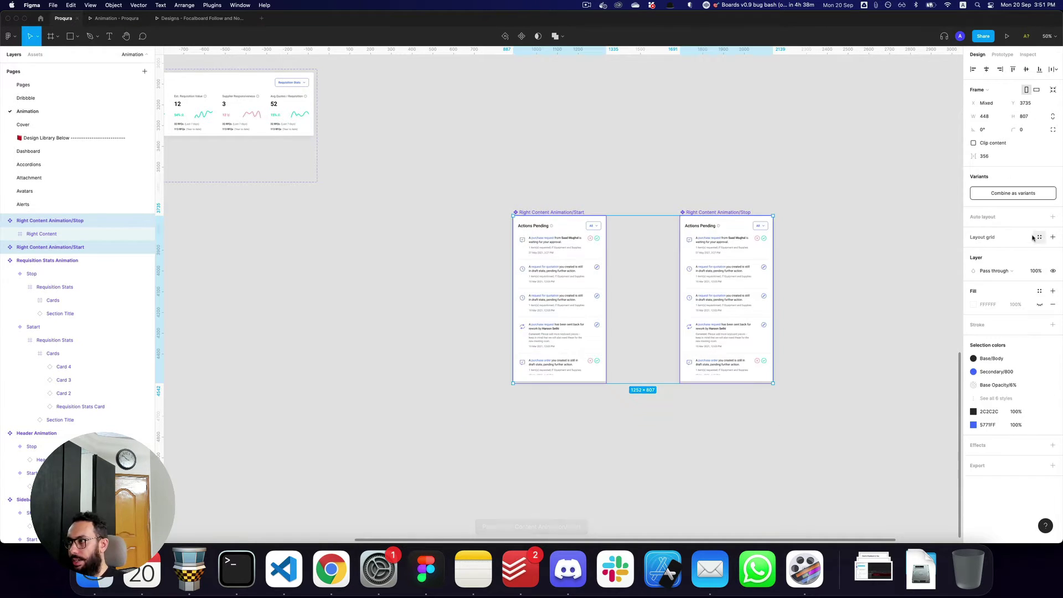
{"action": "left_click", "coordinate": [1009, 194]}
{"action": "key", "text": "space"}
{"action": "left_click_drag", "start_coordinate": [813, 309], "coordinate": [793, 275]}
{"action": "left_click_drag", "start_coordinate": [709, 352], "coordinate": [743, 488]}
- Move the Start variant's Right Content card straight down to Y 508
{"action": "double_click", "coordinate": [531, 289]}
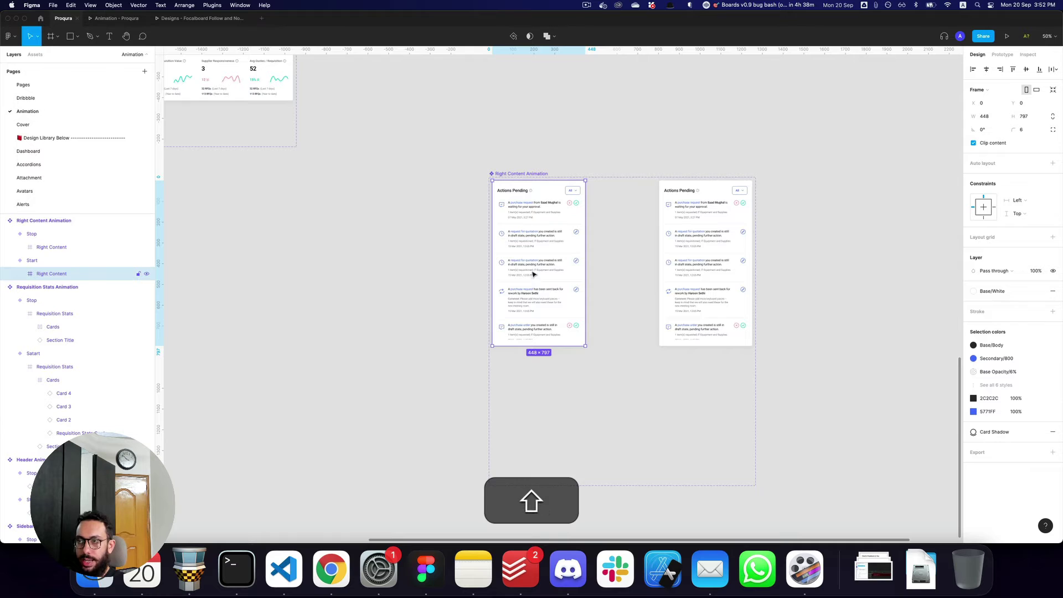
{"action": "left_click_drag", "start_coordinate": [533, 277], "coordinate": [536, 413]}
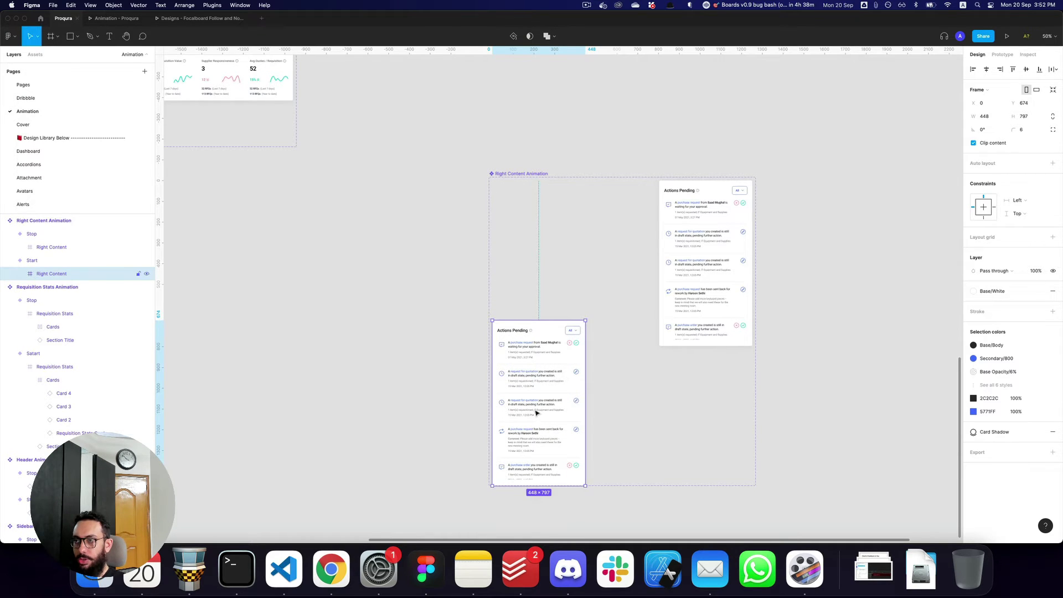
{"action": "key", "text": "super+z"}
{"action": "scroll", "coordinate": [568, 257], "scroll_direction": "up", "scroll_amount": 3}
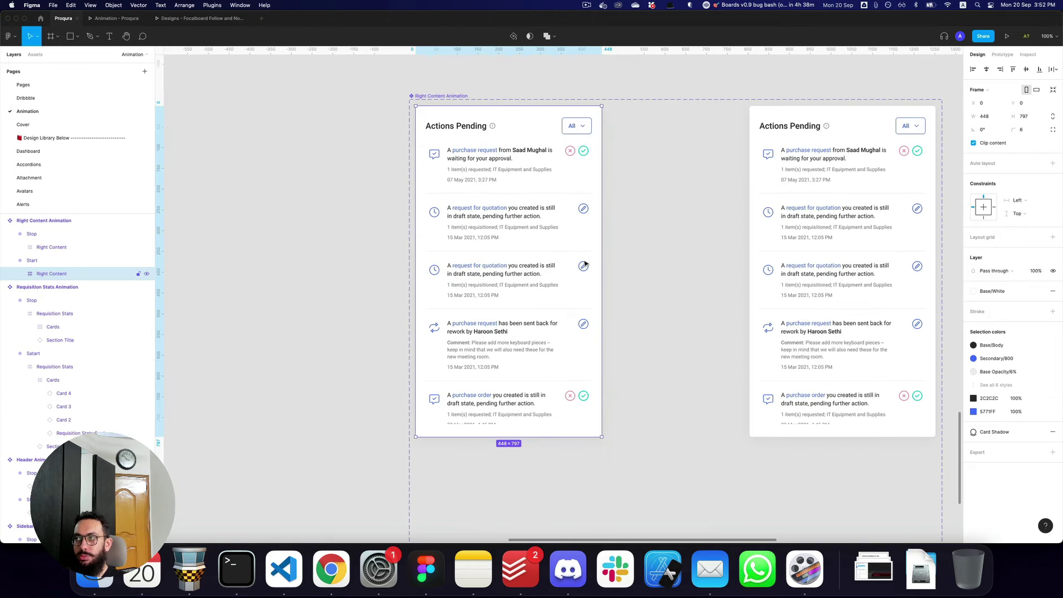
{"action": "key", "text": "z"}
{"action": "left_click", "coordinate": [584, 262], "text": "alt"}
{"action": "left_click", "coordinate": [584, 262], "text": "alt"}
{"action": "left_click_drag", "start_coordinate": [574, 265], "coordinate": [556, 287]}
{"action": "key", "text": "z"}
{"action": "left_click", "coordinate": [574, 318]}
{"action": "key", "text": "space"}
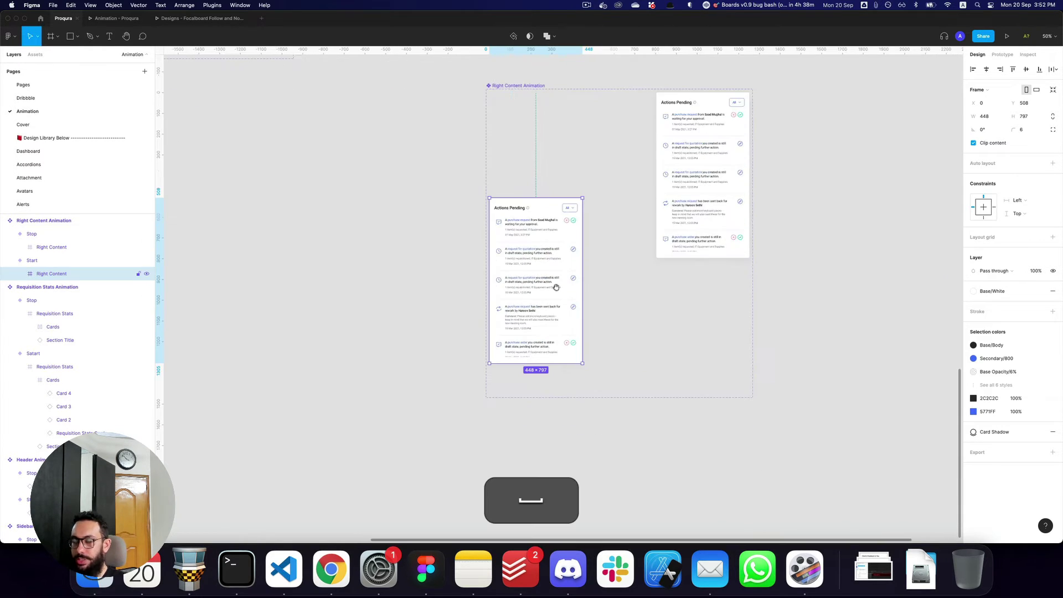
- Remove auto layout from the Actions Pending frame in both the Start and Stop variants
{"action": "double_click", "coordinate": [539, 212]}
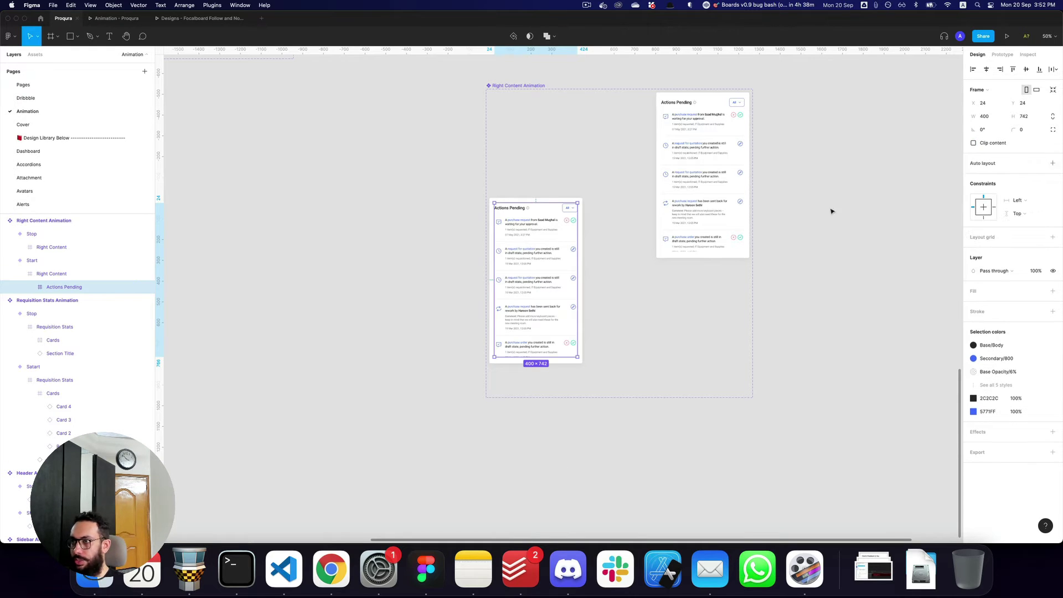
{"action": "left_click", "coordinate": [714, 142]}
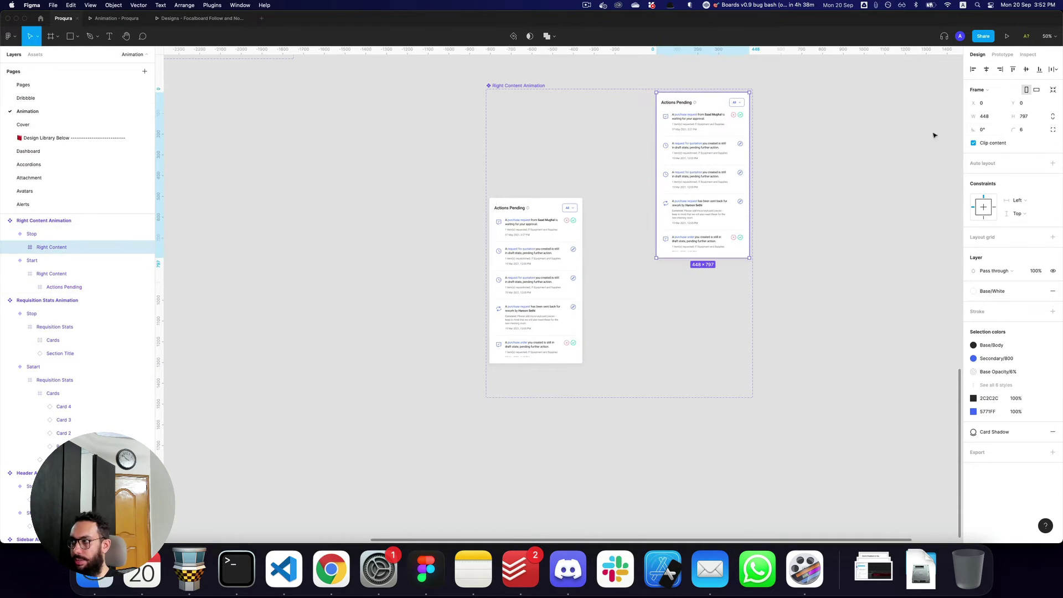
{"action": "double_click", "coordinate": [709, 158]}
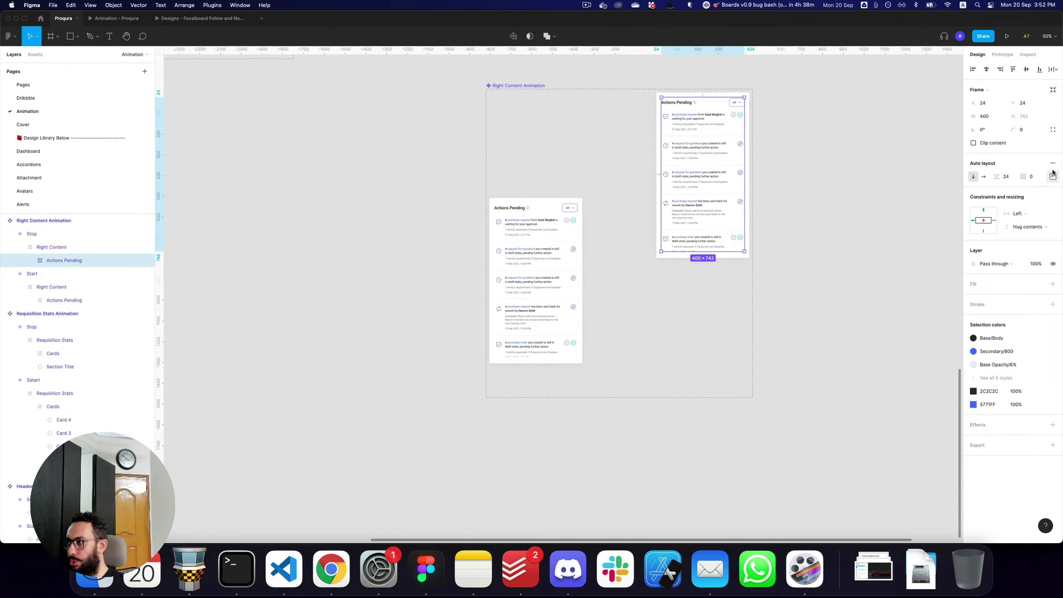
- Lower the Start variant's Actions Pending frame inside its white card to Y 358
{"action": "left_click", "coordinate": [566, 268]}
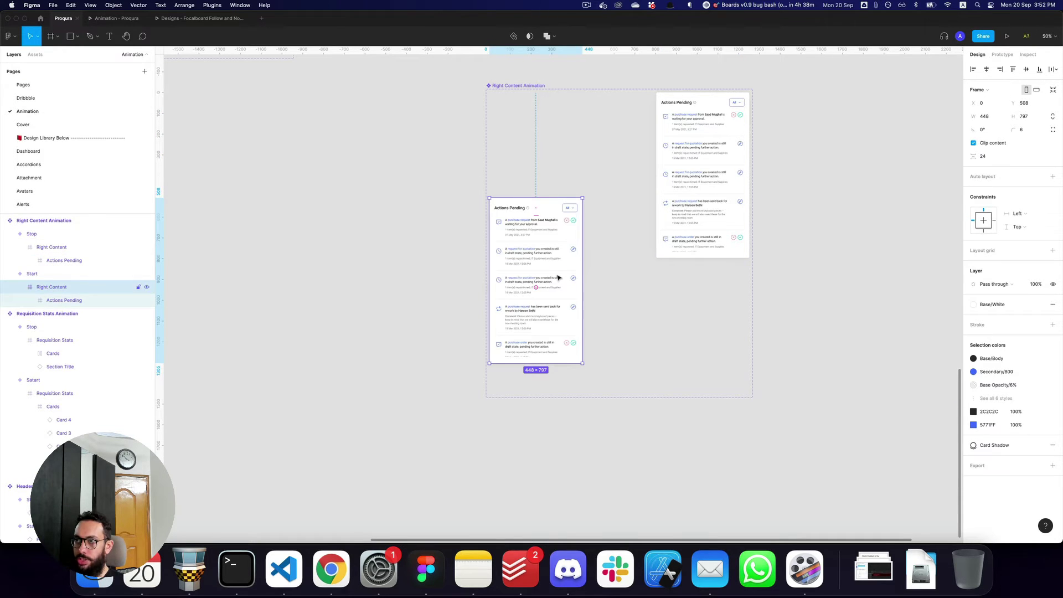
{"action": "double_click", "coordinate": [558, 277]}
{"action": "left_click_drag", "start_coordinate": [553, 270], "coordinate": [555, 346]}
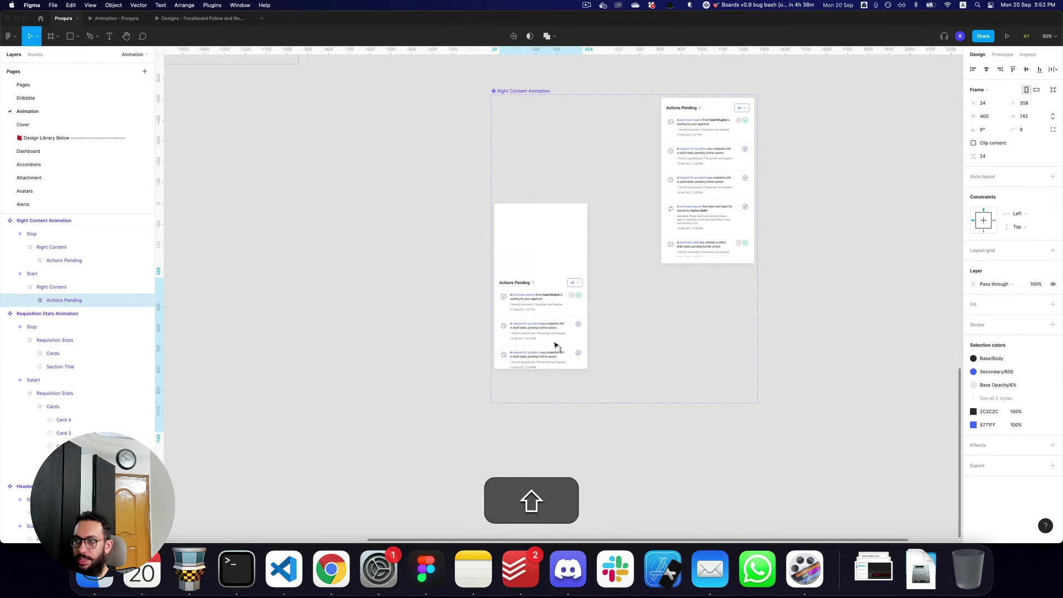
- Remove auto layout from the Start variant's Content frame and spread its list items farther down
{"action": "double_click", "coordinate": [538, 306]}
{"action": "left_click_drag", "start_coordinate": [540, 310], "coordinate": [541, 275]}
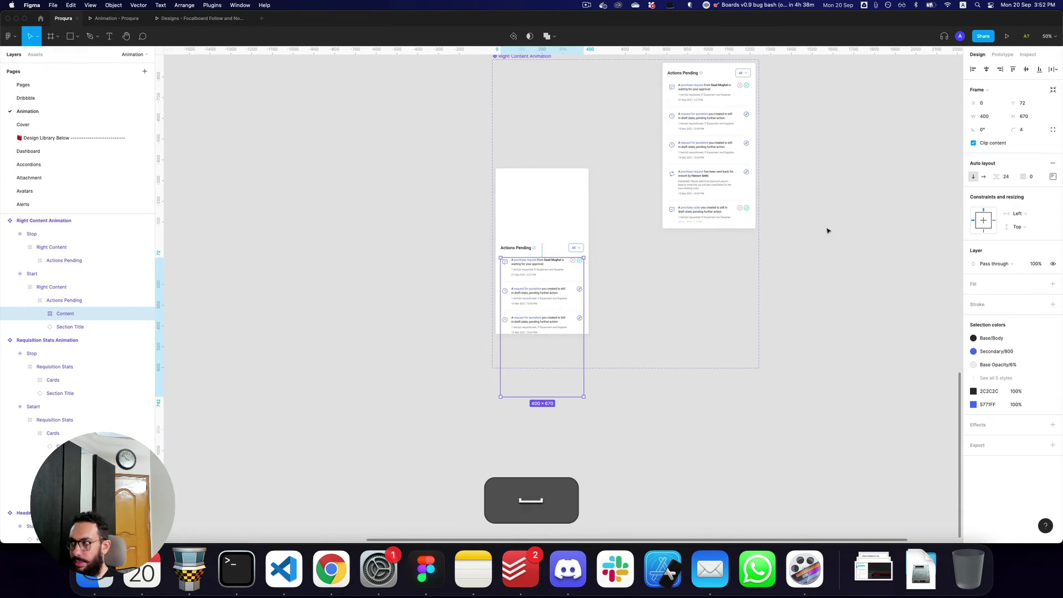
{"action": "left_click", "coordinate": [713, 143]}
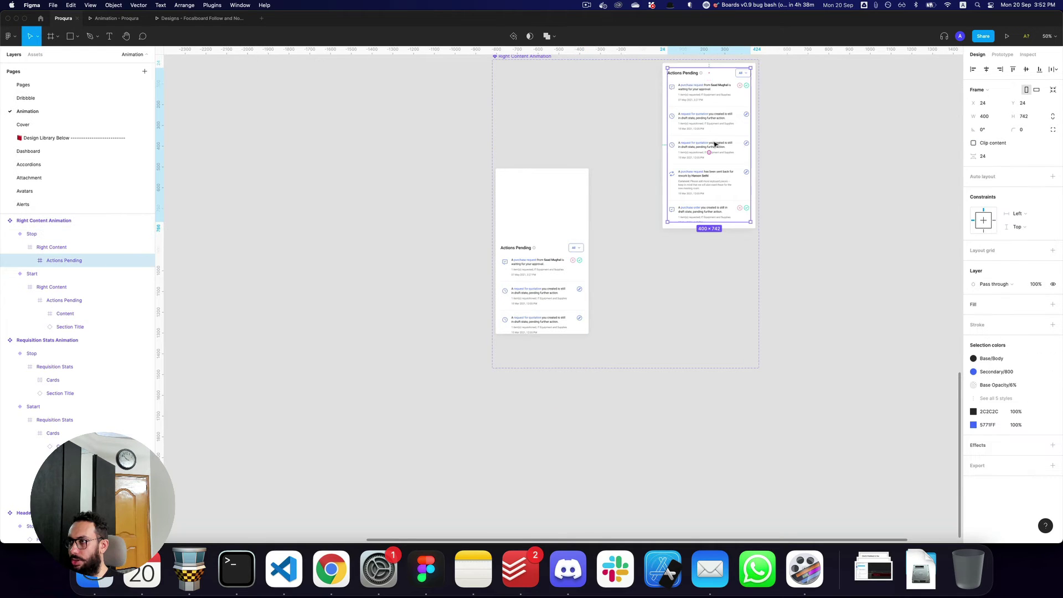
{"action": "left_click", "coordinate": [558, 287]}
{"action": "double_click", "coordinate": [556, 288]}
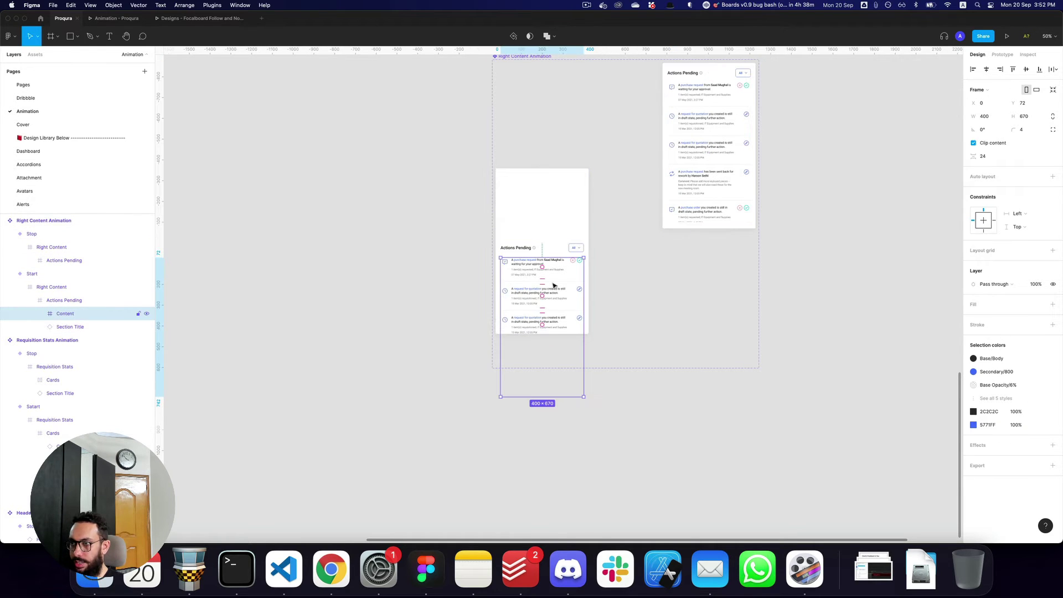
{"action": "mouse_move", "coordinate": [543, 281]}
{"action": "left_mouse_down"}
{"action": "mouse_move", "coordinate": [543, 301]}
{"action": "mouse_move", "coordinate": [541, 274]}
{"action": "left_mouse_up"}
{"action": "left_click", "coordinate": [535, 252], "text": "shift"}
{"action": "left_click", "coordinate": [631, 272]}
- Replay the prototype to check the Actions Pending card, and return to the design file
{"action": "key", "text": "super+3"}
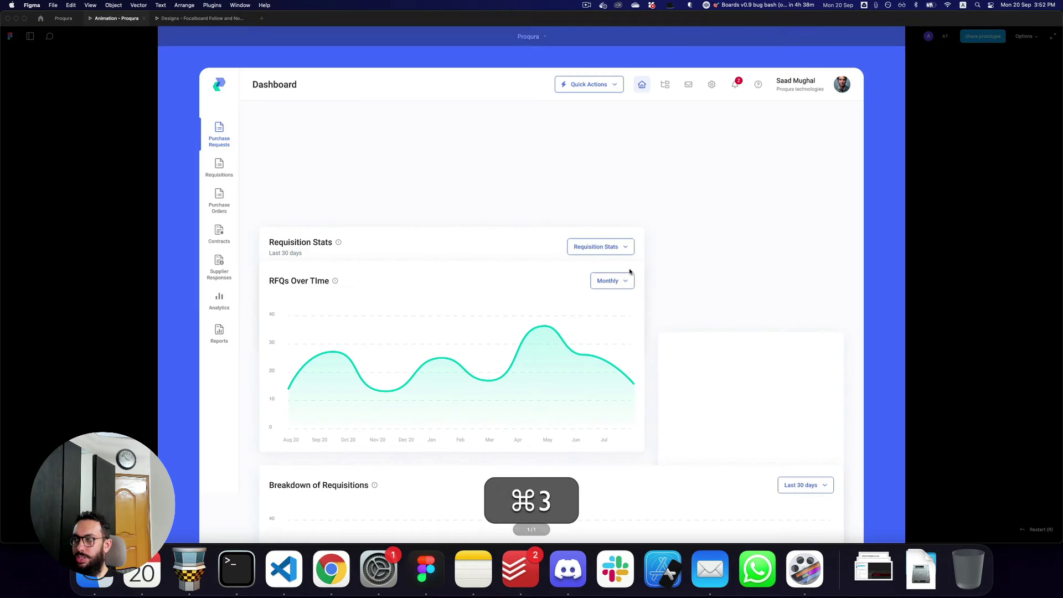
{"action": "key", "text": "super+r"}
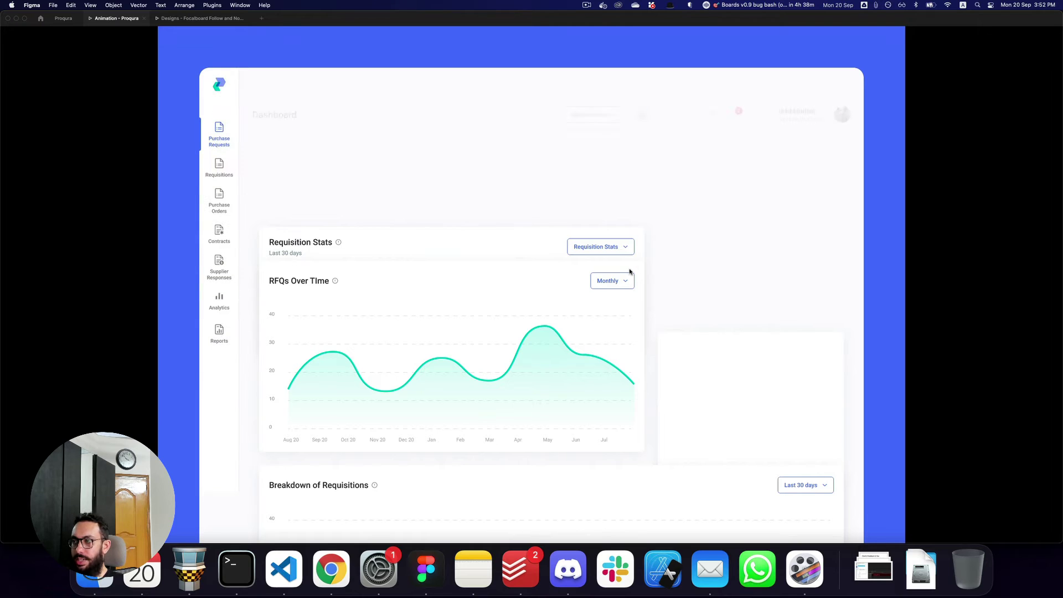
{"action": "key", "text": "super+2"}
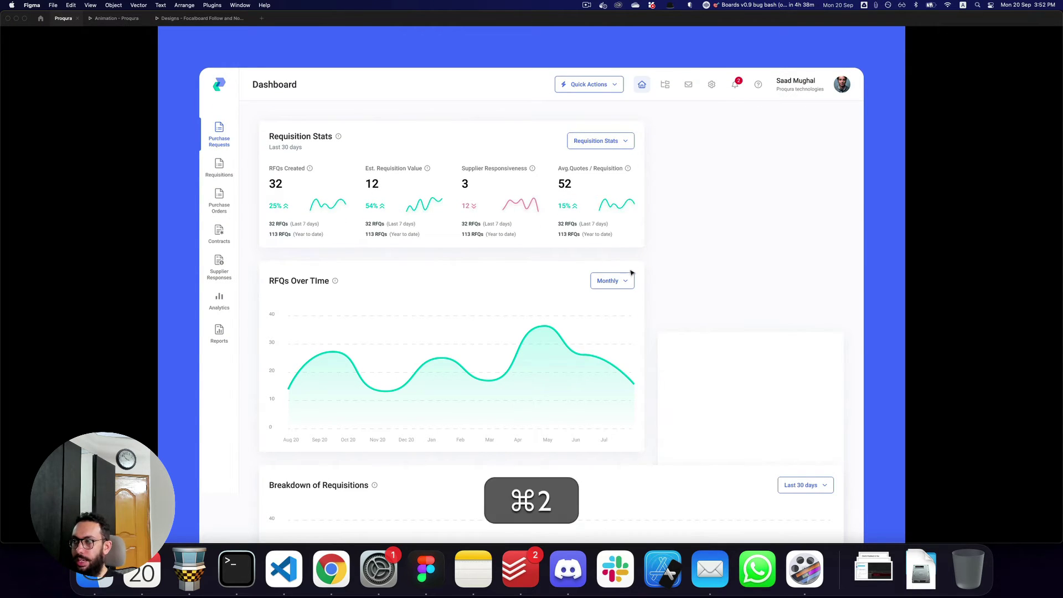
- Link the Right Content Start variant to Stop with a 3000 ms After delay trigger, and replay the prototype
{"action": "key", "text": "shift+e"}
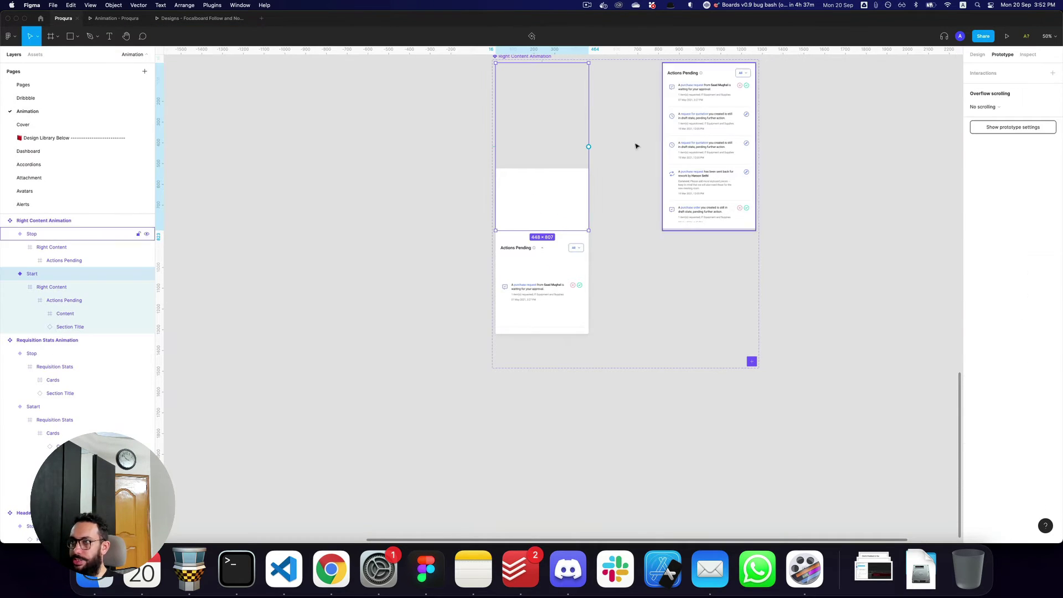
{"action": "left_click_drag", "start_coordinate": [588, 146], "coordinate": [702, 148]}
{"action": "left_click", "coordinate": [893, 106]}
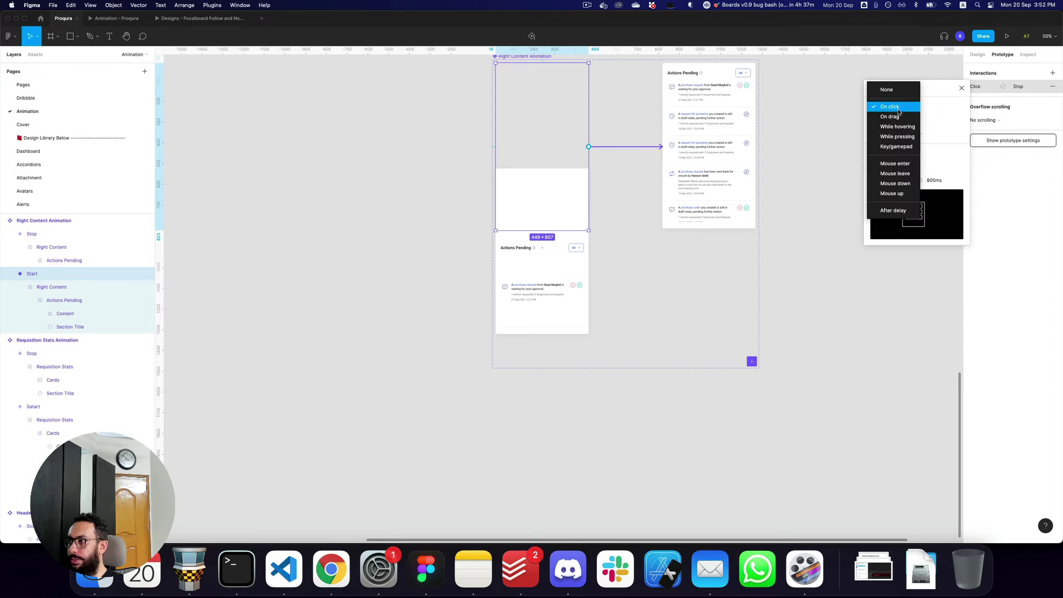
{"action": "left_click", "coordinate": [906, 200]}
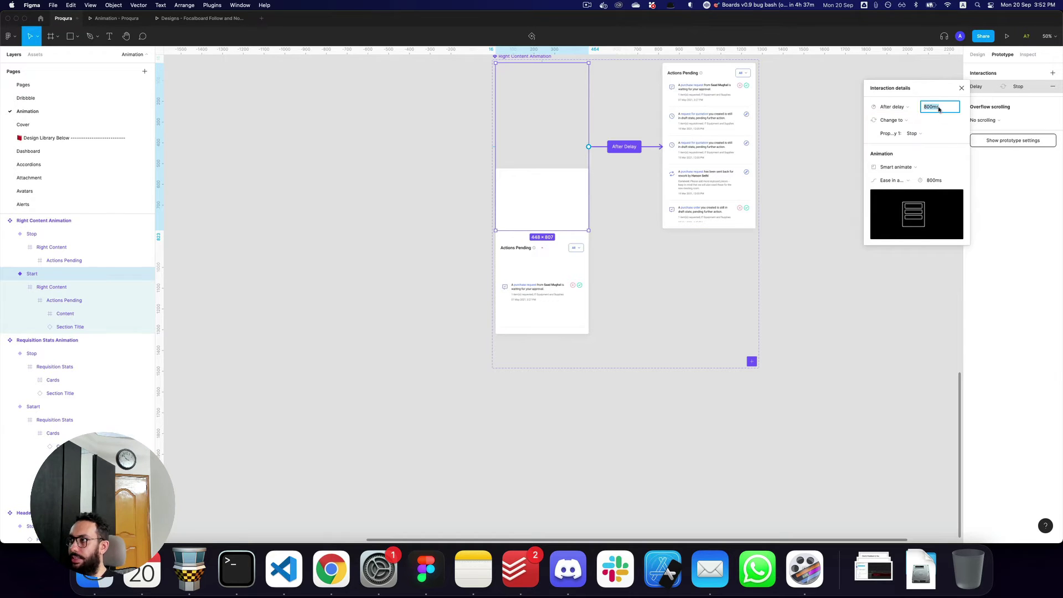
{"action": "type", "text": "4"}
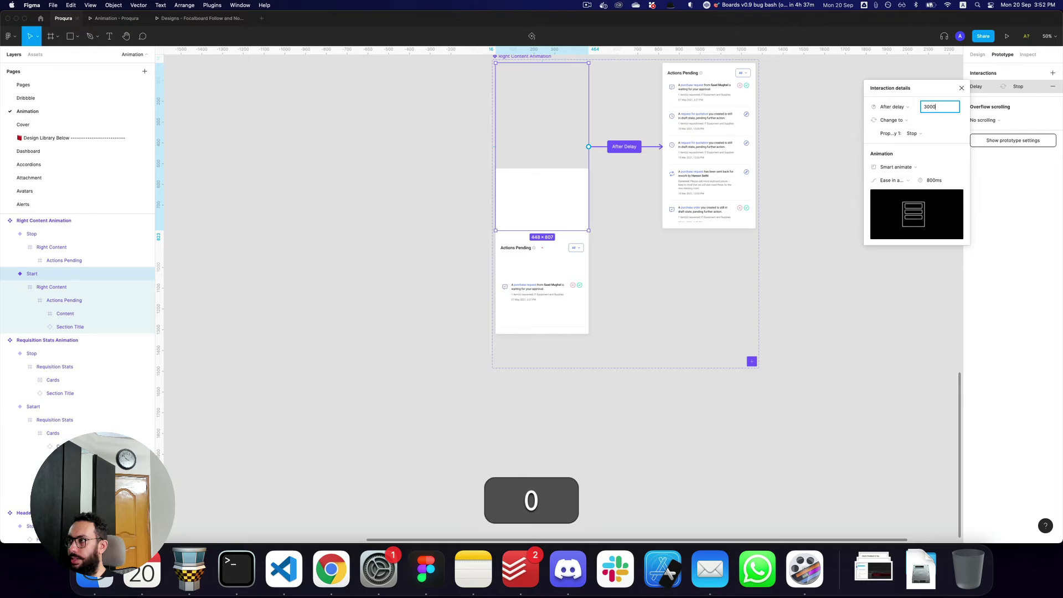
{"action": "key", "text": "super+r"}
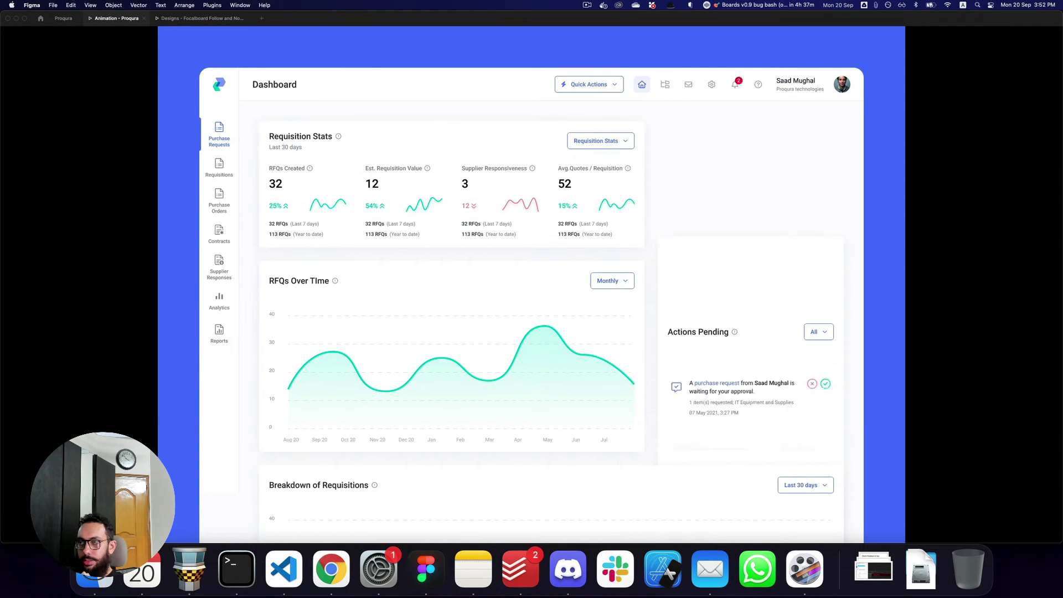
{"action": "key", "text": "super+2"}
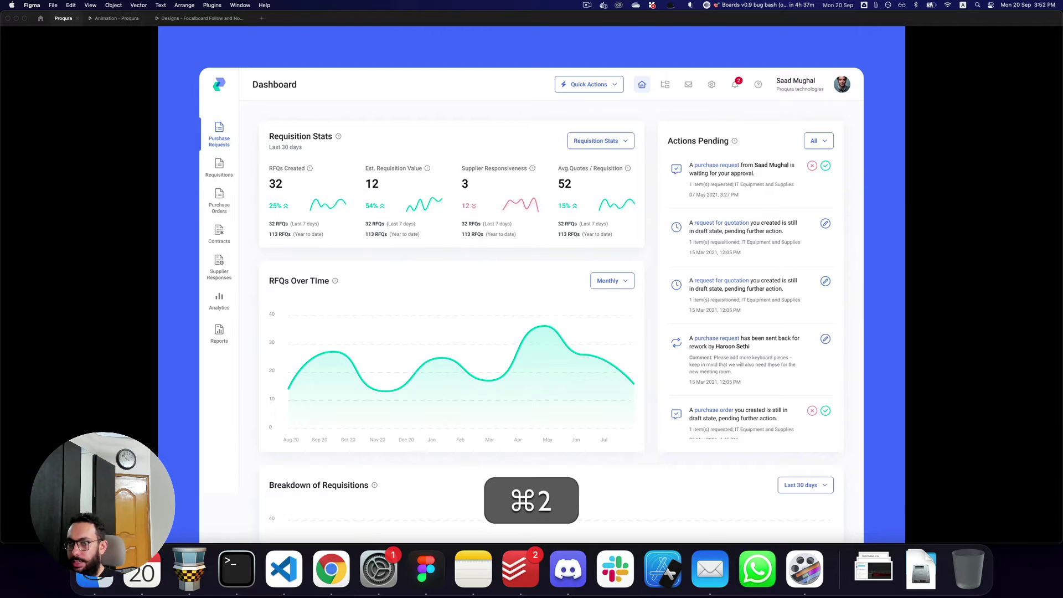
- Set the opacity of the Satart variant's Requisition Stats frame to 0%
{"action": "left_click", "coordinate": [580, 259]}
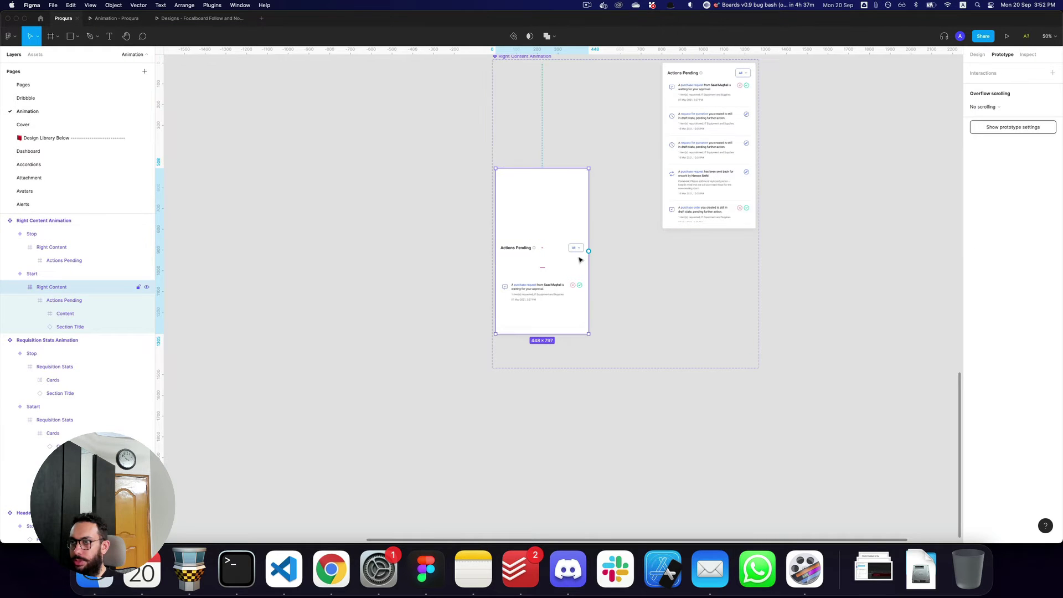
{"action": "key", "text": "z"}
{"action": "left_click", "coordinate": [612, 251], "text": "alt"}
{"action": "left_click", "coordinate": [612, 251], "text": "alt"}
{"action": "key", "text": "z"}
{"action": "left_click", "coordinate": [442, 194]}
{"action": "double_click", "coordinate": [439, 192]}
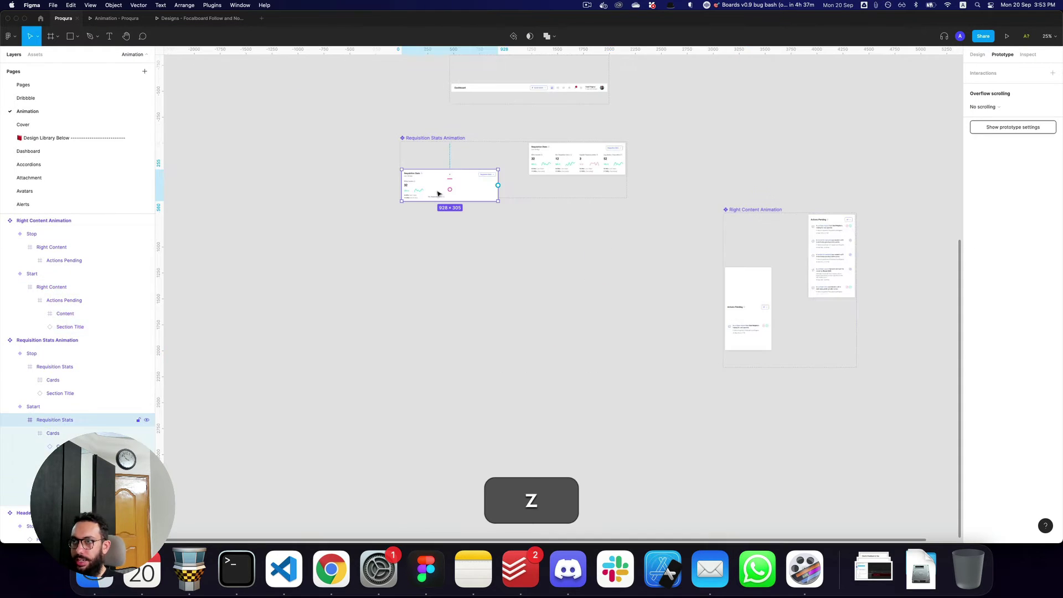
{"action": "key", "text": "0"}
{"action": "key", "text": "0"}
- Set the opacity of the Right Content frame in the Right Content Animation's Start variant to 0%
{"action": "key", "text": "space"}
{"action": "left_click_drag", "start_coordinate": [629, 247], "coordinate": [502, 213]}
{"action": "key", "text": "z"}
{"action": "left_click", "coordinate": [623, 258]}
{"action": "left_click", "coordinate": [623, 258]}
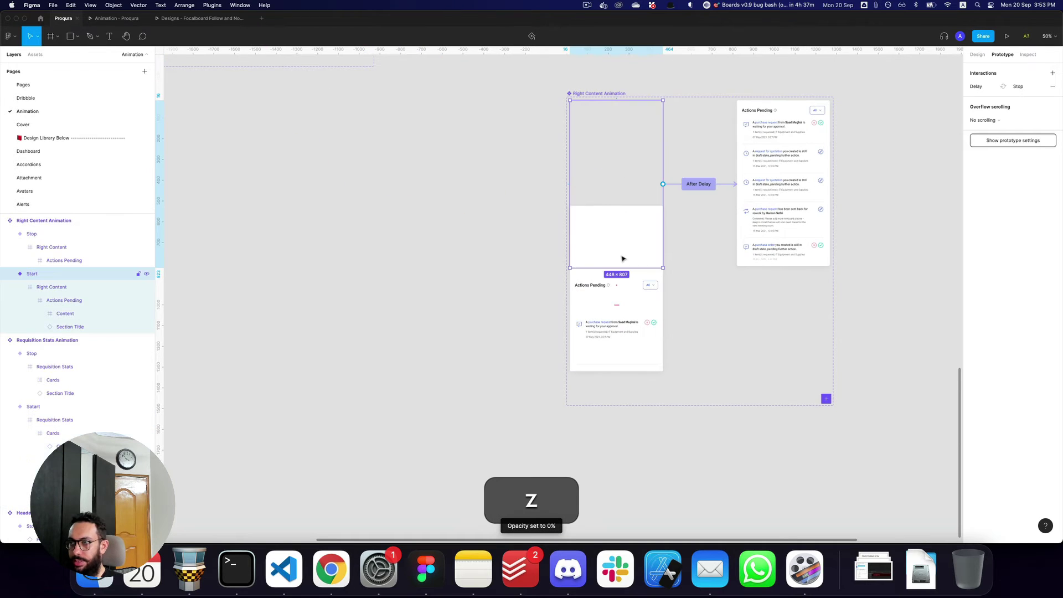
{"action": "double_click", "coordinate": [612, 308]}
{"action": "key", "text": "0"}
{"action": "key", "text": "0"}
- Replay the prototype to check the Requisition Stats and Actions Pending fade-ins, and return to the design file
{"action": "key", "text": "super+3"}
{"action": "key", "text": "super+r"}
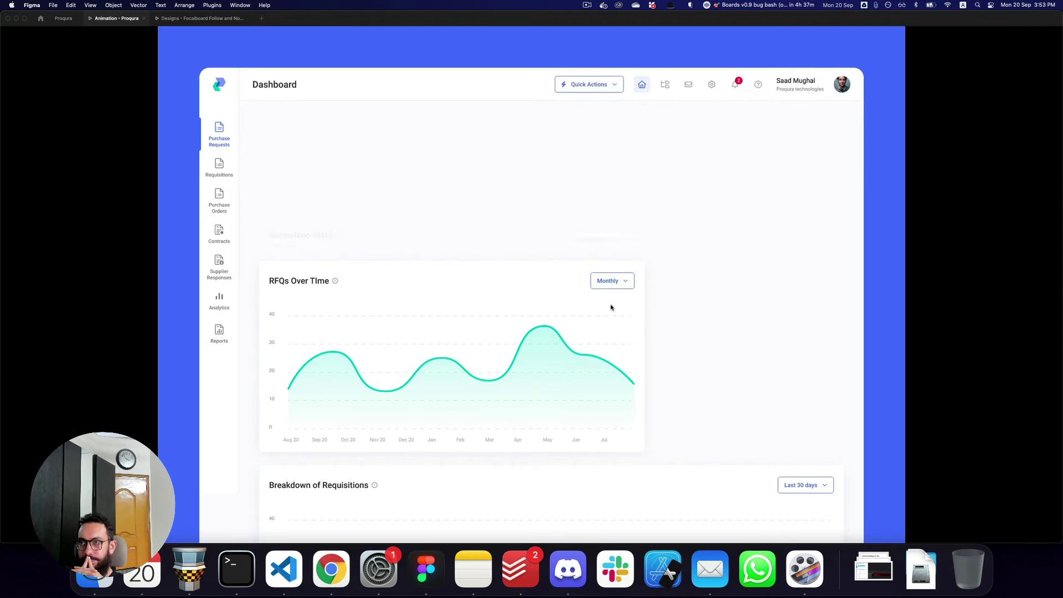
{"action": "key", "text": "super+2"}
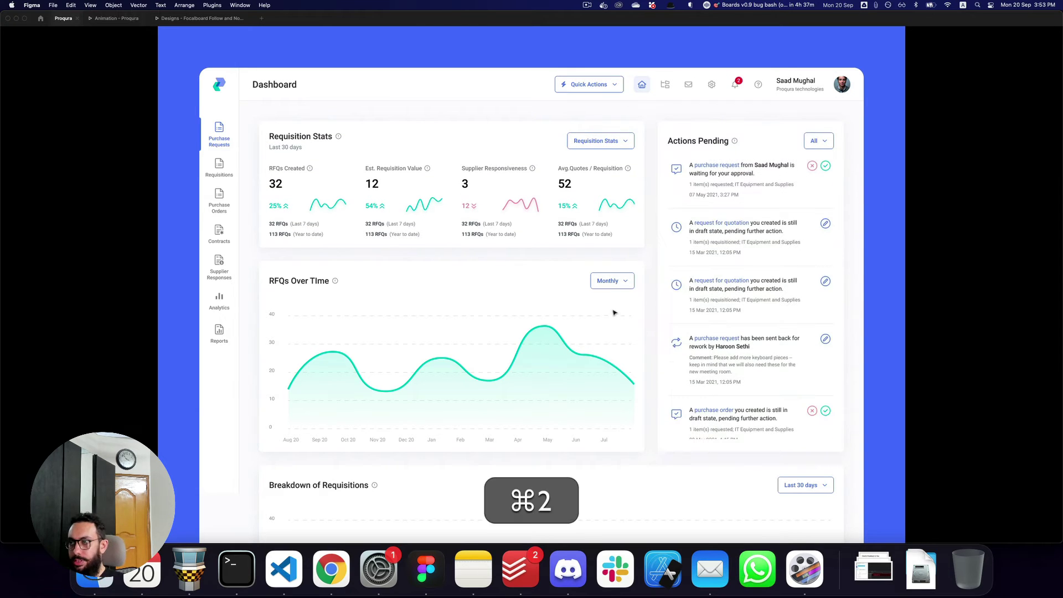
- Select the RFQs Over Time card in the Animation dashboard and check the current sequence in the prototype
{"action": "key", "text": "z"}
{"action": "left_click", "coordinate": [615, 298], "text": "alt"}
{"action": "left_click", "coordinate": [615, 297], "text": "alt"}
{"action": "key", "text": "space"}
{"action": "left_click_drag", "start_coordinate": [718, 258], "coordinate": [585, 393]}
{"action": "key", "text": "z"}
{"action": "left_click", "coordinate": [596, 165]}
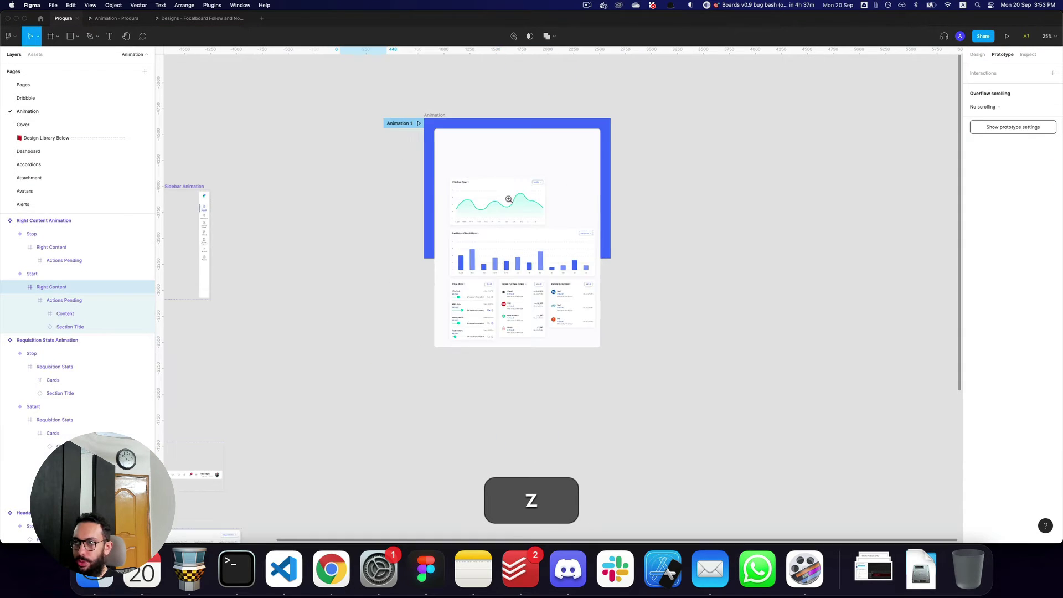
{"action": "left_click", "coordinate": [509, 199]}
{"action": "left_click", "coordinate": [456, 199]}
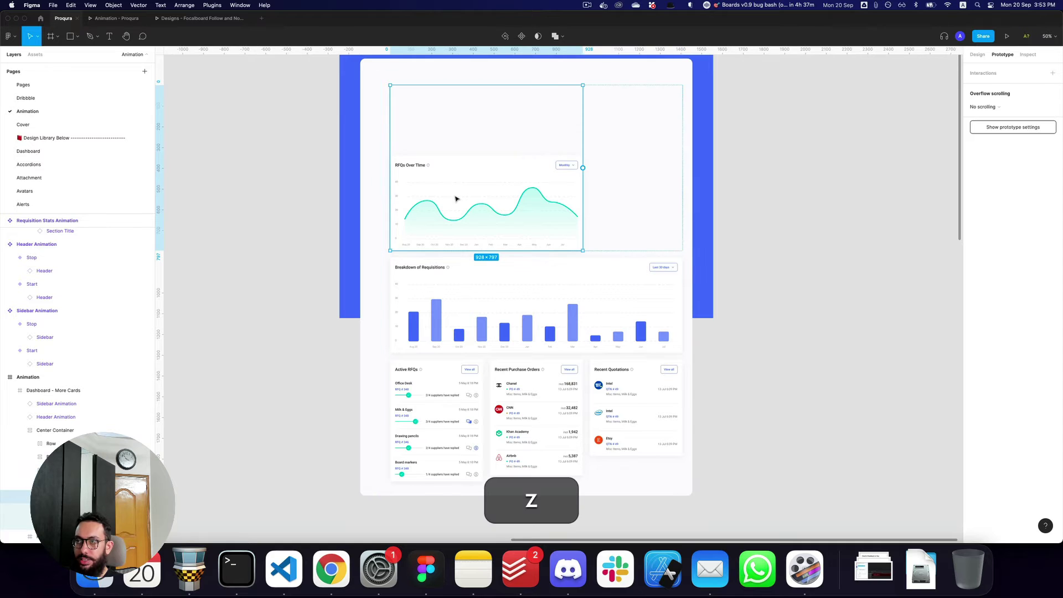
{"action": "double_click", "coordinate": [456, 199]}
{"action": "key", "text": "z"}
{"action": "left_click", "coordinate": [475, 205], "text": "alt"}
{"action": "left_click", "coordinate": [475, 205], "text": "alt"}
{"action": "key", "text": "z"}
{"action": "left_click", "coordinate": [478, 206]}
{"action": "left_click", "coordinate": [479, 206]}
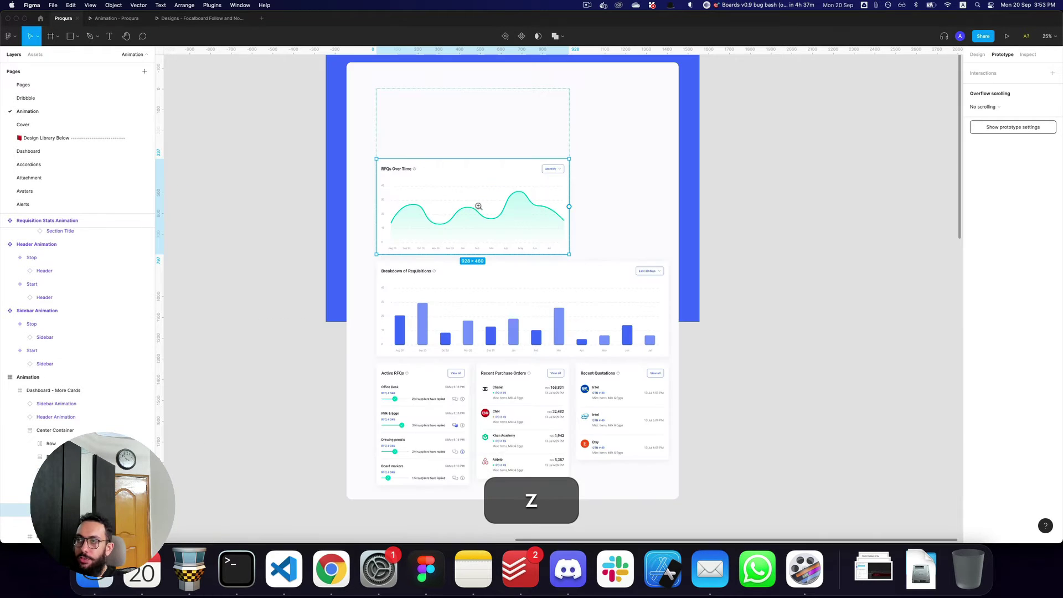
{"action": "key", "text": "super+3"}
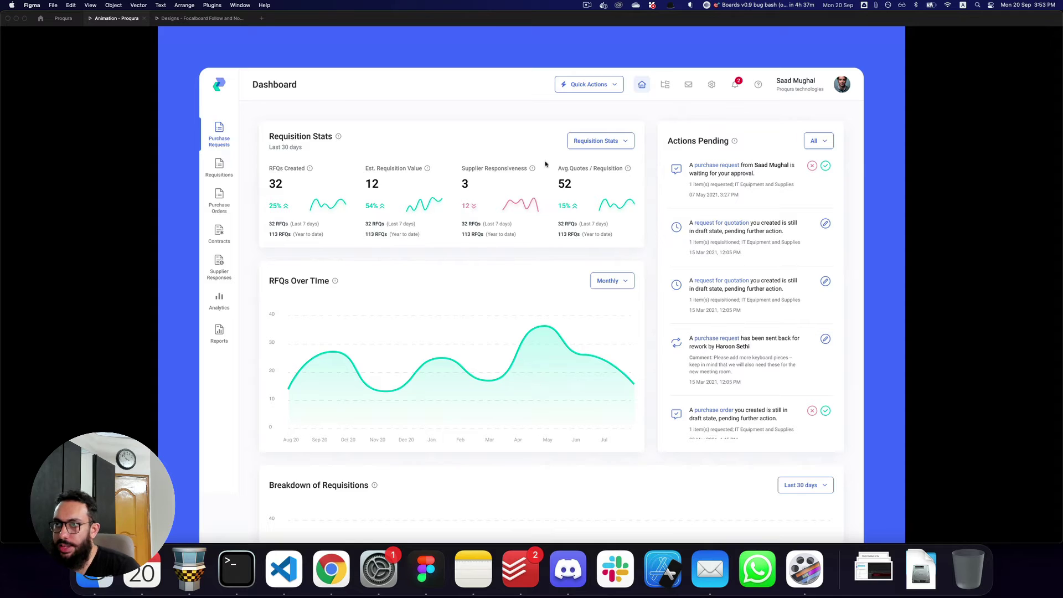
{"action": "key", "text": "super+2"}
- Wrap the RFQs Over Time card in a new frame and remove auto layout from the inner card frame
{"action": "key", "text": "alt+super+z"}
{"action": "left_click_drag", "start_coordinate": [538, 184], "coordinate": [621, 112]}
{"action": "key", "text": "super+Escape"}
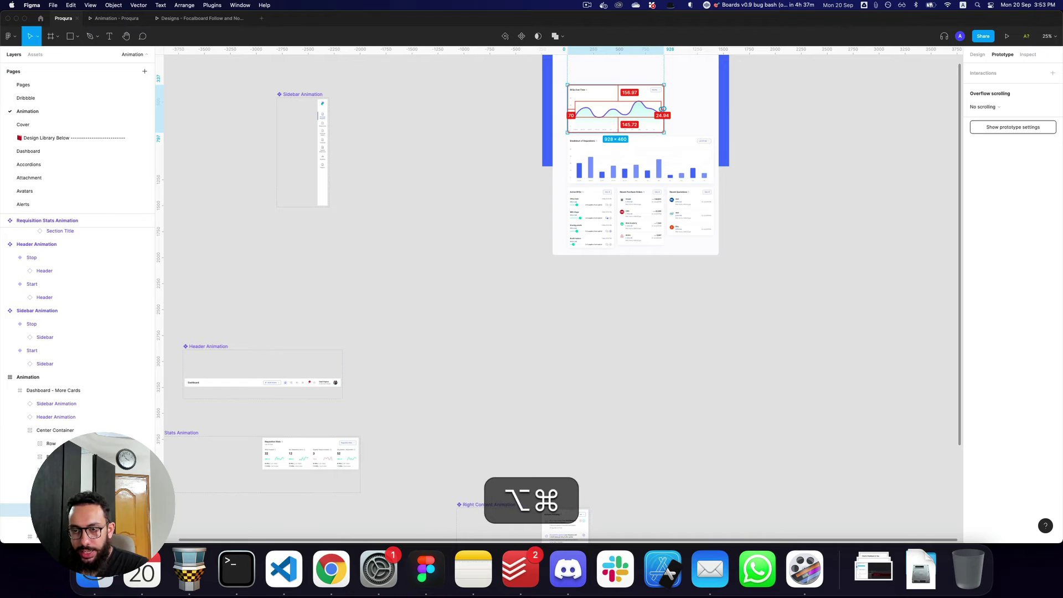
{"action": "key", "text": "alt+super+k"}
{"action": "key", "text": "alt+super+z"}
{"action": "key", "text": "alt+super+r"}
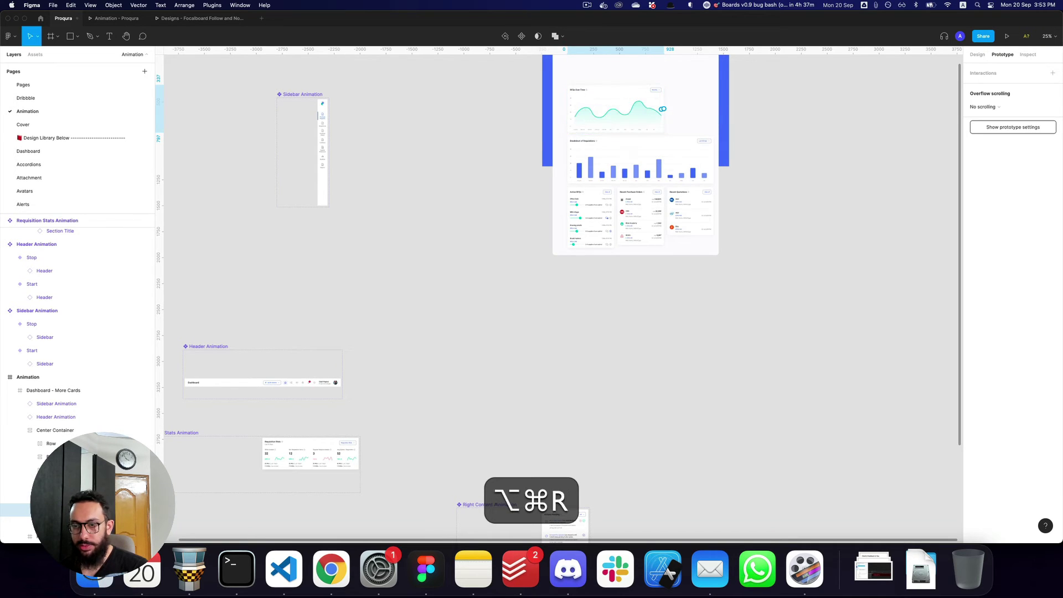
{"action": "key", "text": "super+v"}
{"action": "key", "text": "super+z"}
{"action": "key", "text": "super+z"}
{"action": "key", "text": "super+Return"}
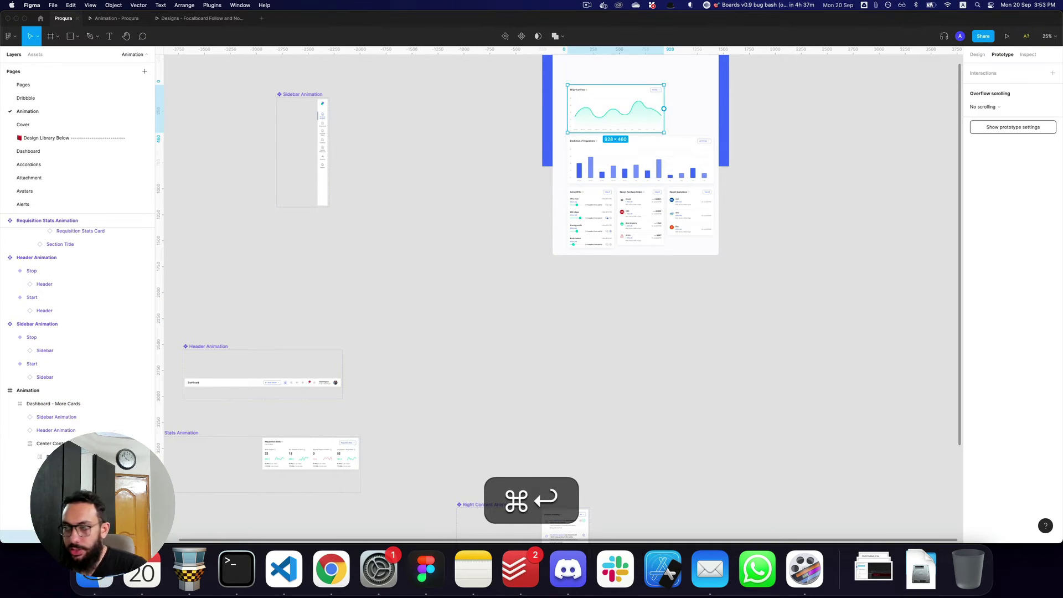
{"action": "left_click", "coordinate": [974, 53]}
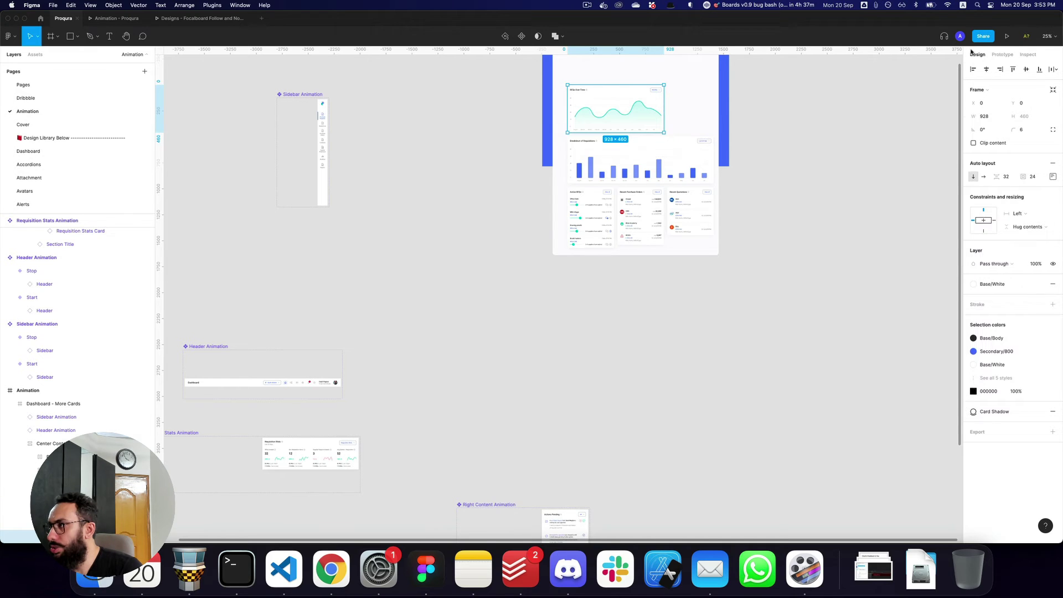
{"action": "left_click", "coordinate": [1053, 163]}
- Turn the wrapper frame into a component named RFQs Over Time Animation/Start, and duplicate it inside the dashboard
{"action": "key", "text": "super+r"}
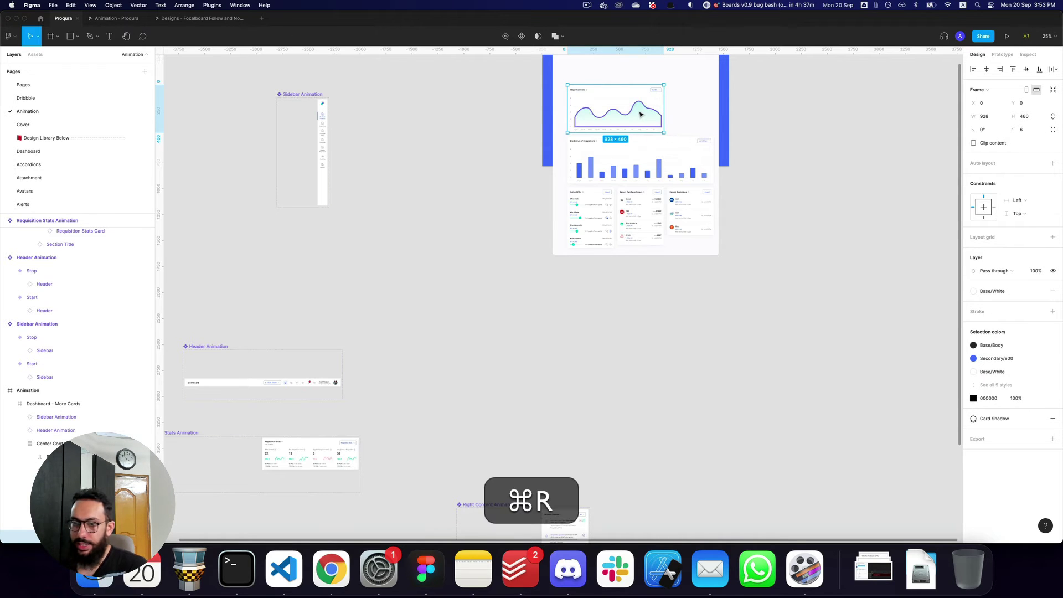
{"action": "key", "text": "shift+Return"}
{"action": "key", "text": "super+r"}
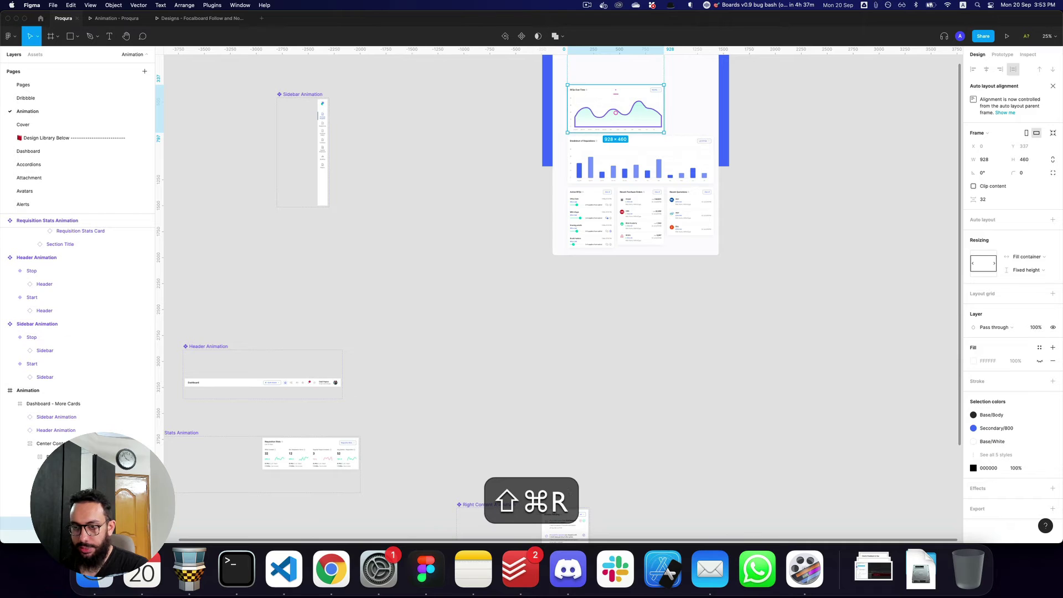
{"action": "key", "text": "Escape"}
{"action": "scroll", "coordinate": [83, 294], "scroll_direction": "down", "scroll_amount": 1}
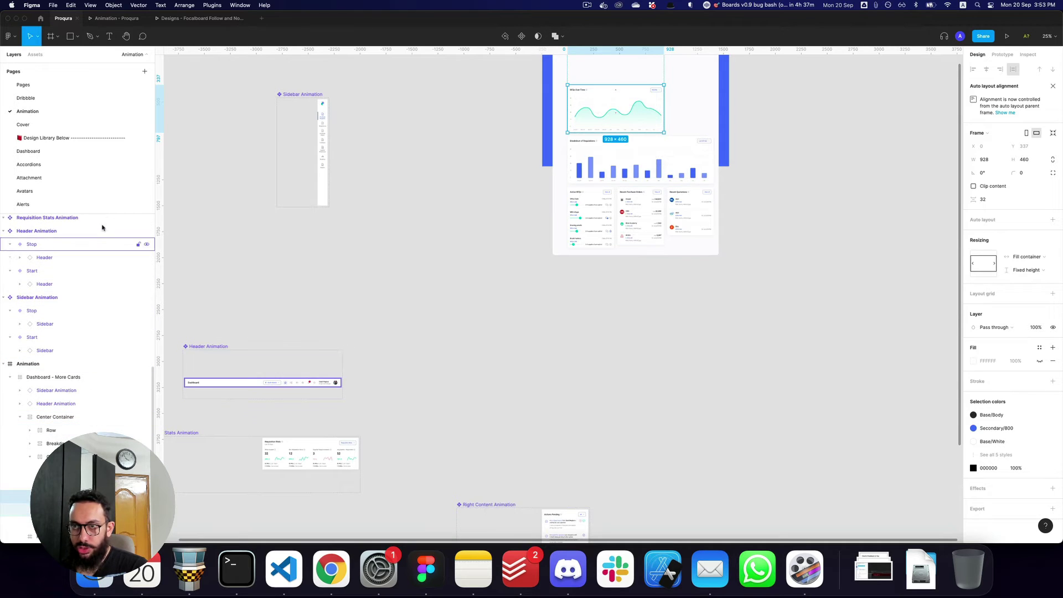
{"action": "left_click_drag", "start_coordinate": [131, 153], "coordinate": [131, 160]}
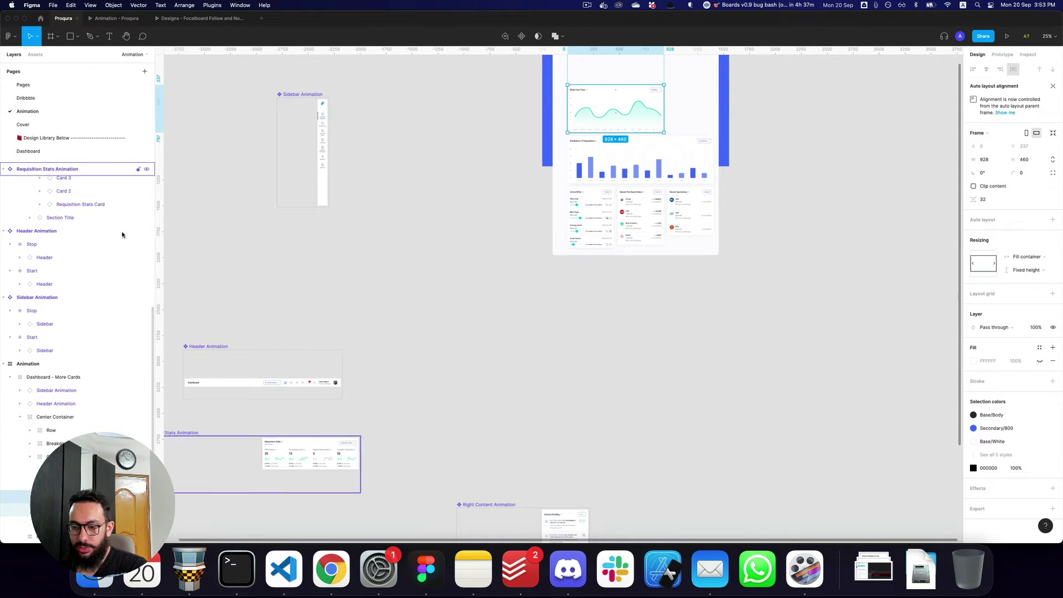
{"action": "key", "text": "super+r"}
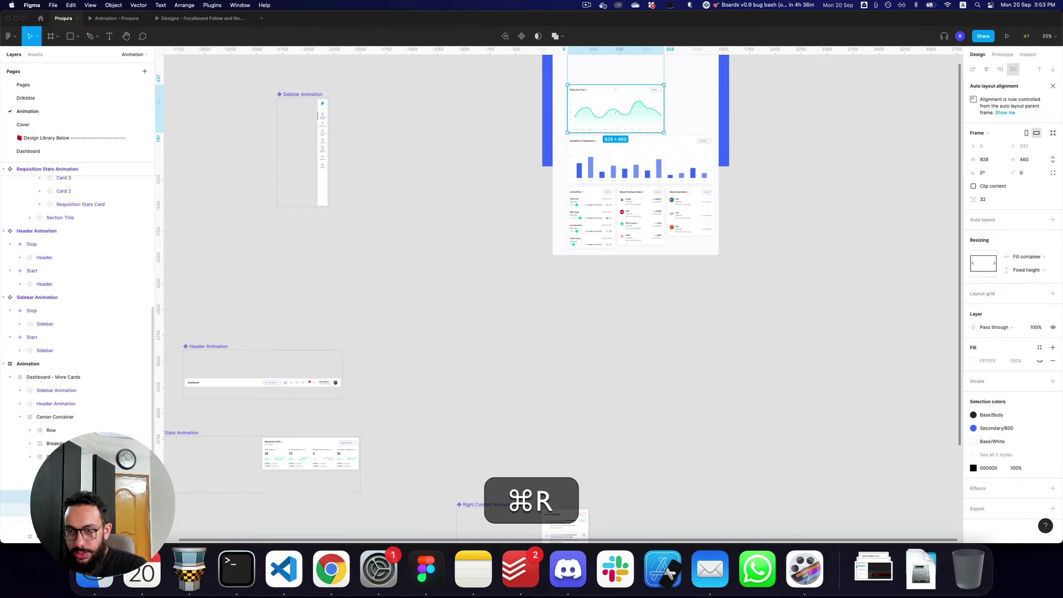
{"action": "key", "text": "alt"}
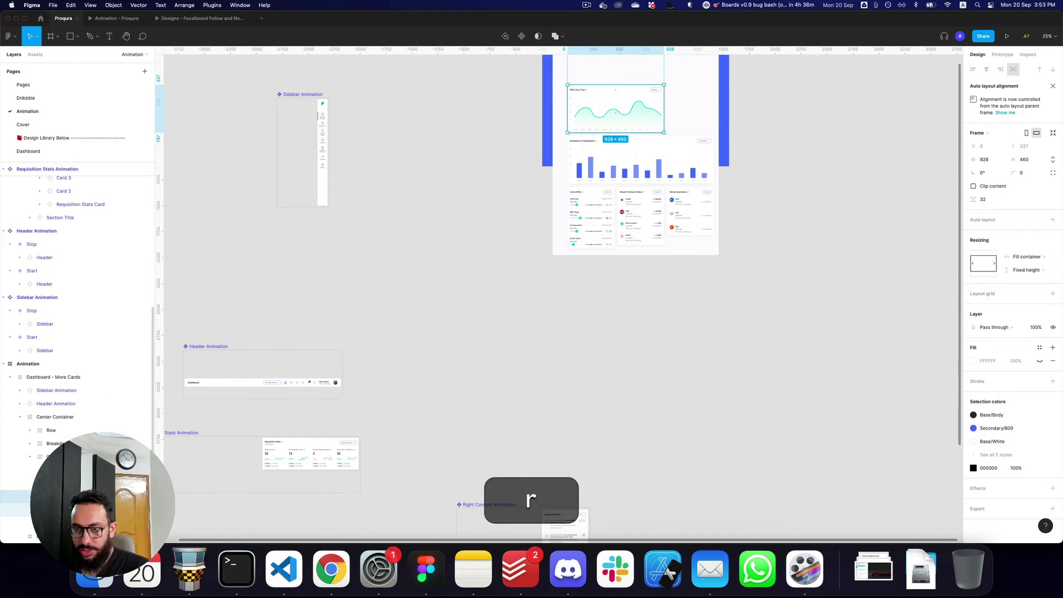
{"action": "key", "text": "super+d"}
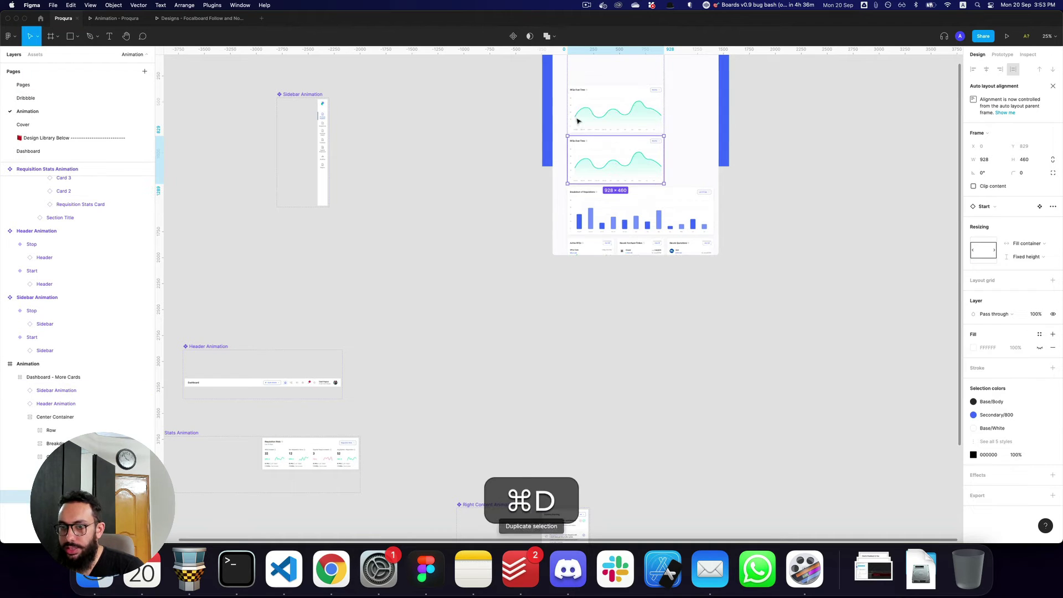
- Move the main RFQs Over Time Animation/Start component out of the dashboard onto empty canvas
{"action": "left_click", "coordinate": [82, 510]}
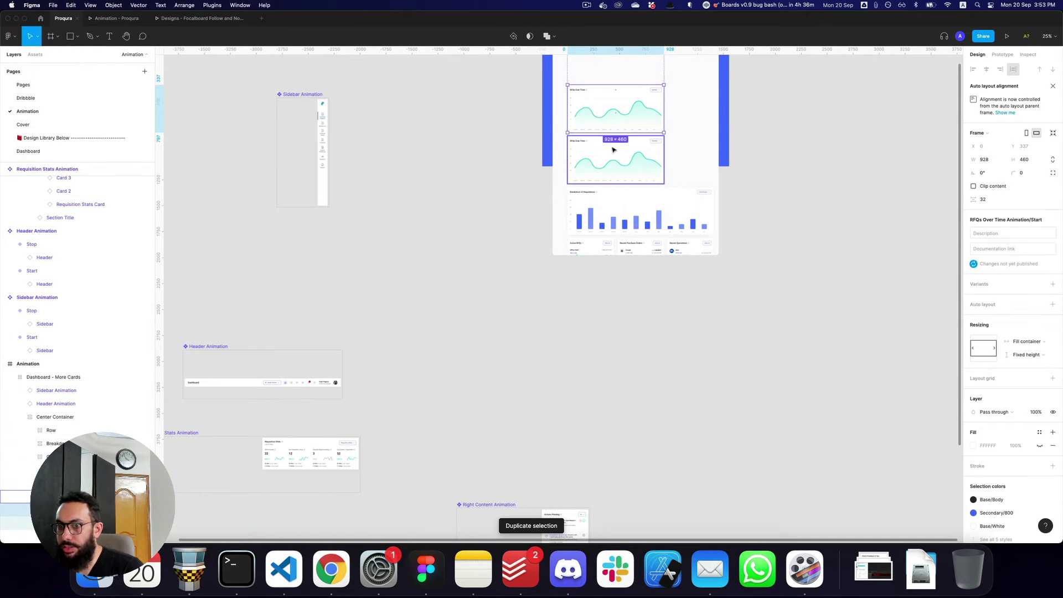
{"action": "left_click_drag", "start_coordinate": [608, 124], "coordinate": [706, 413]}
{"action": "key", "text": "alt+shift+z"}
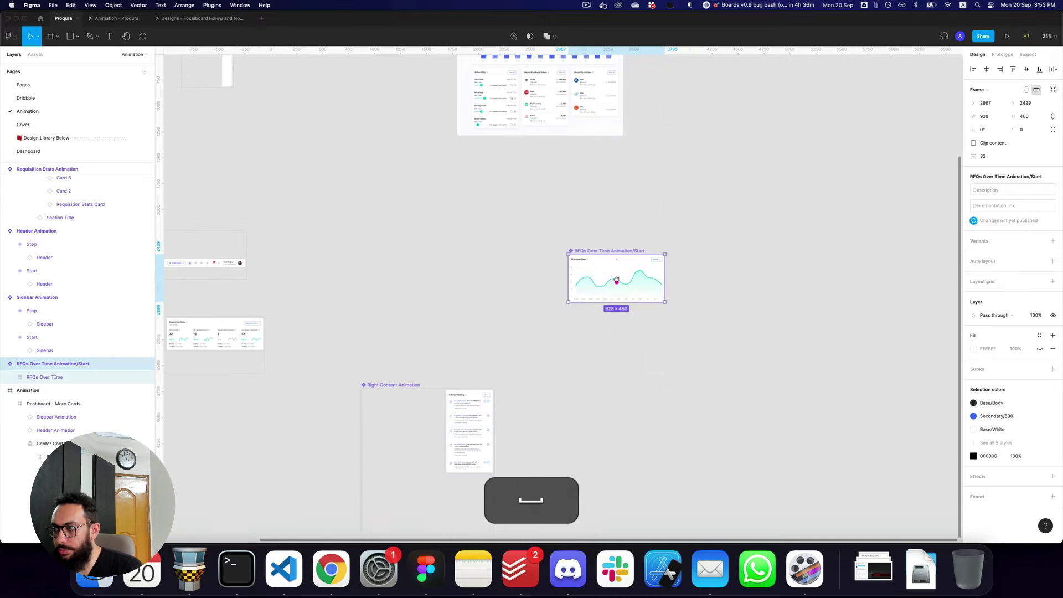
- Duplicate the component beside the original as RFQs Over Time Animation/Stop, and combine both as variants
{"action": "left_click_drag", "start_coordinate": [596, 274], "coordinate": [763, 270]}
{"action": "key", "text": "alt+super+k"}
{"action": "key", "text": "super+r"}
{"action": "key", "text": "super+Right"}
{"action": "type", "text": "Stop"}
{"action": "key", "text": "Return"}
{"action": "left_click_drag", "start_coordinate": [351, 153], "coordinate": [984, 382]}
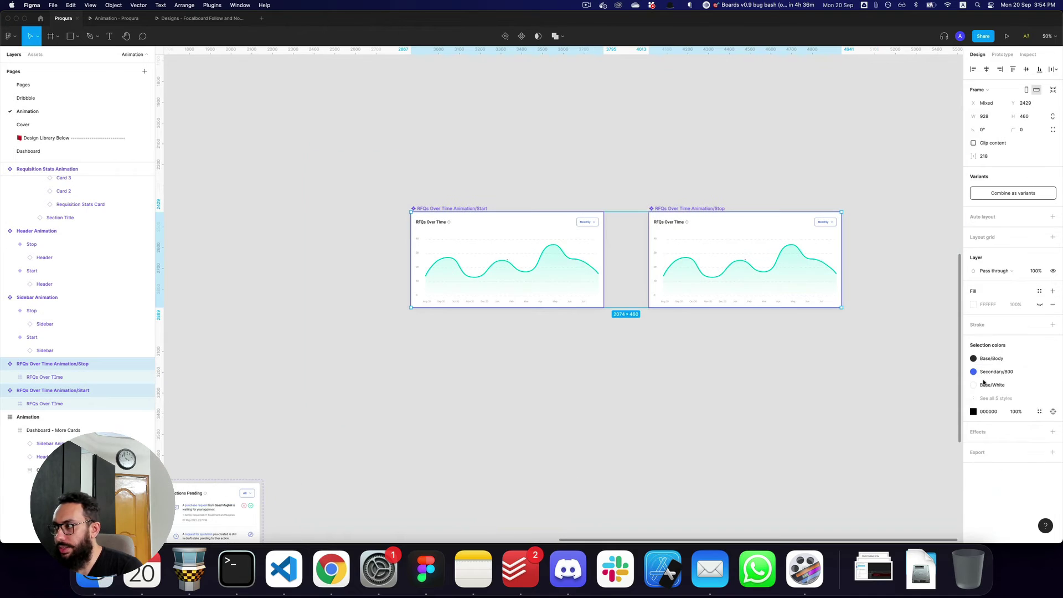
{"action": "left_click", "coordinate": [1012, 193]}
- Give the RFQs Over Time Start variant an After delay interaction of 4200ms that changes to Stop
{"action": "left_click", "coordinate": [1002, 54]}
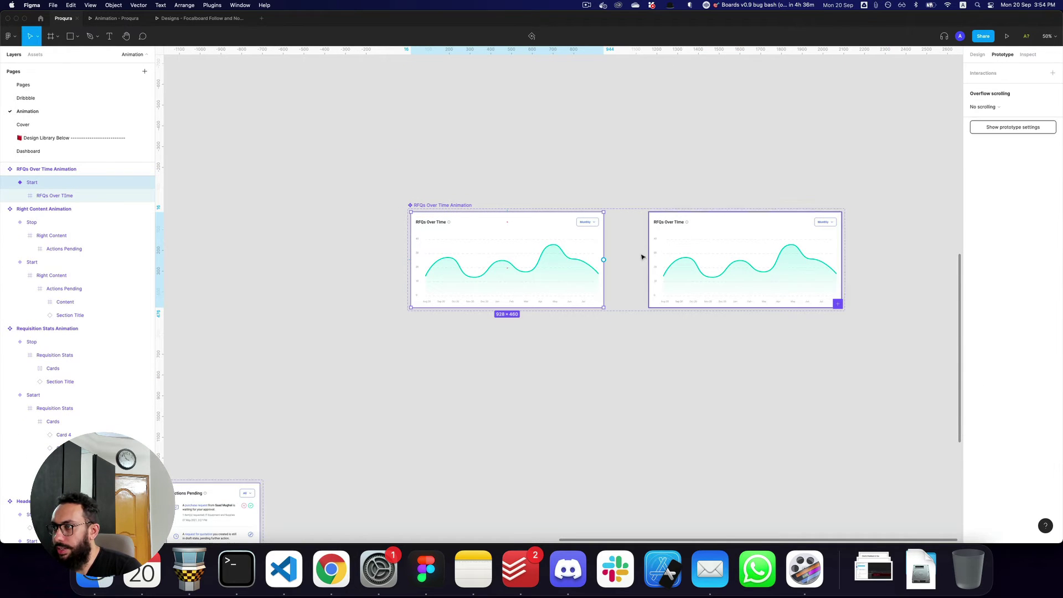
{"action": "left_click", "coordinate": [1052, 73]}
{"action": "left_click", "coordinate": [902, 108]}
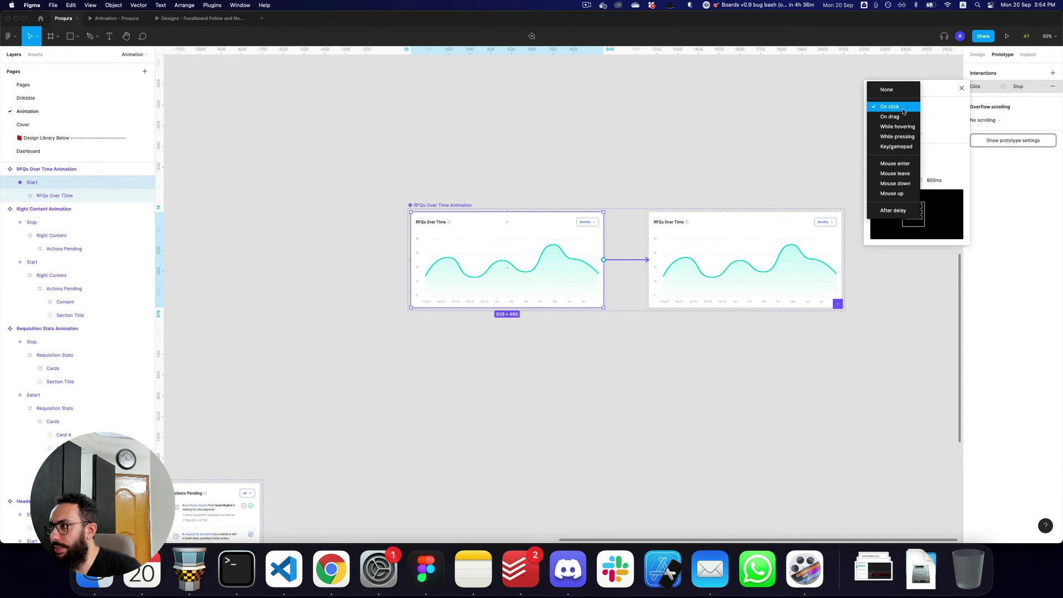
{"action": "left_click", "coordinate": [897, 210]}
{"action": "type", "text": "4200ms"}
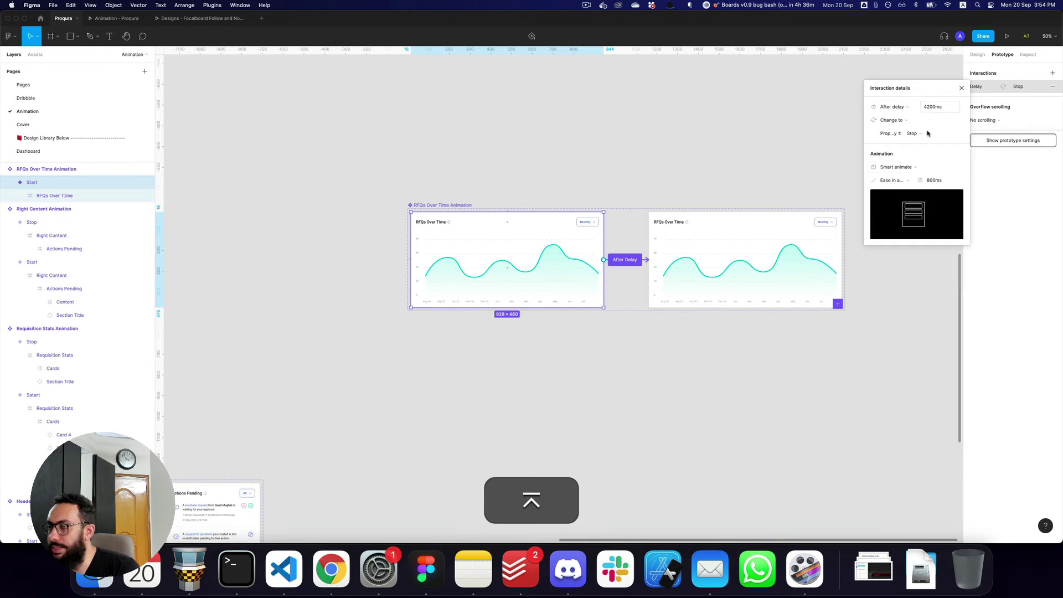
- Extend the RFQs Over Time Animation set downward and move the Start variant's card down by about its own height
{"action": "scroll", "coordinate": [703, 193], "scroll_direction": "down", "scroll_amount": 3}
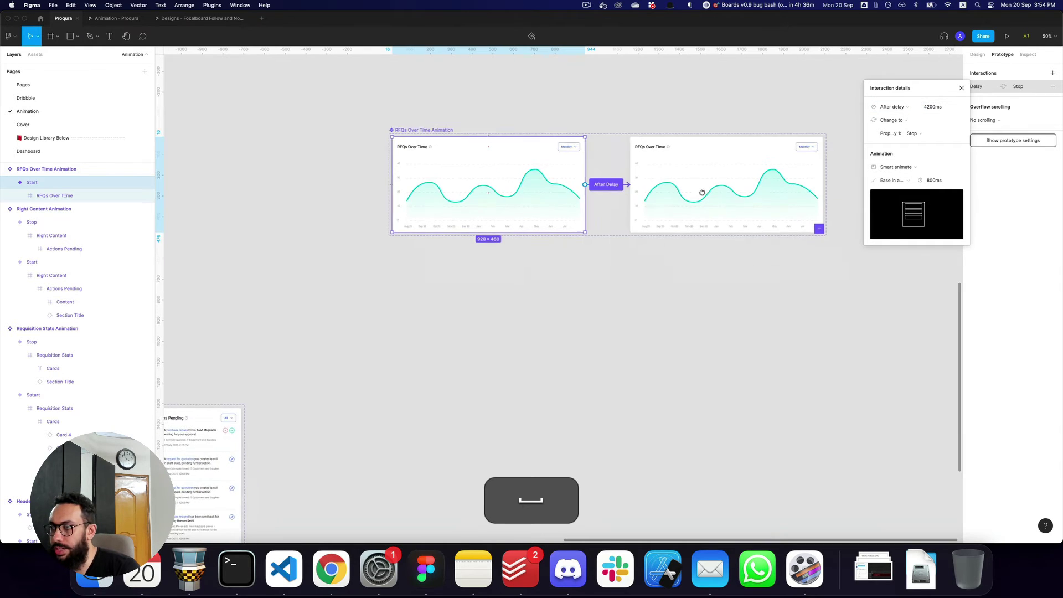
{"action": "left_click", "coordinate": [446, 129]}
{"action": "left_click_drag", "start_coordinate": [590, 235], "coordinate": [600, 396]}
{"action": "left_click", "coordinate": [498, 229]}
{"action": "key", "text": "v"}
{"action": "double_click", "coordinate": [507, 199]}
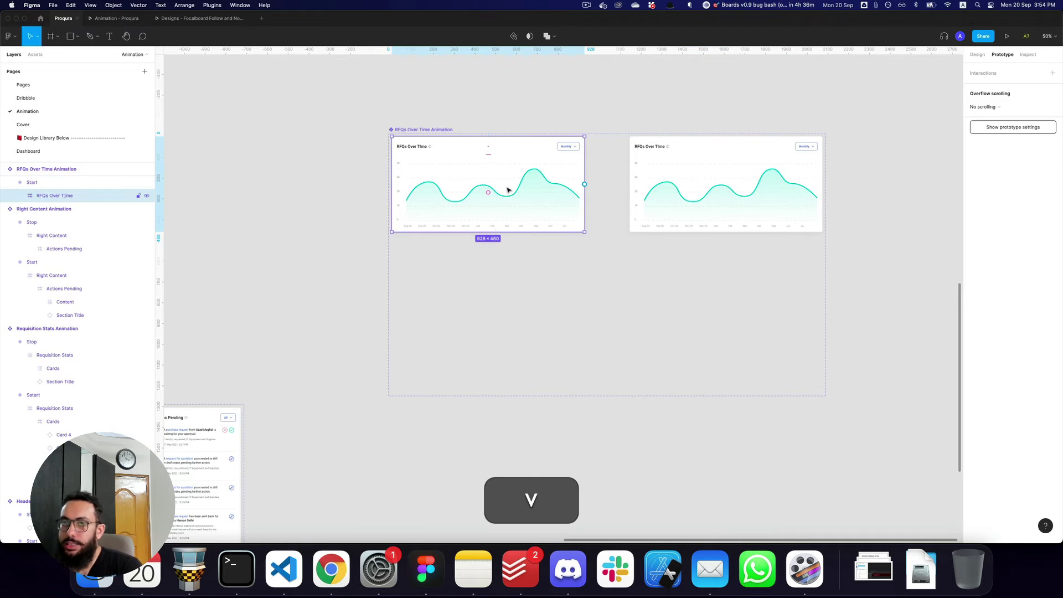
{"action": "left_click_drag", "start_coordinate": [507, 189], "coordinate": [516, 282]}
- Check the RFQs card in the prototype, and move the Start variant's Graphs layer below the card
{"action": "key", "text": "super+r"}
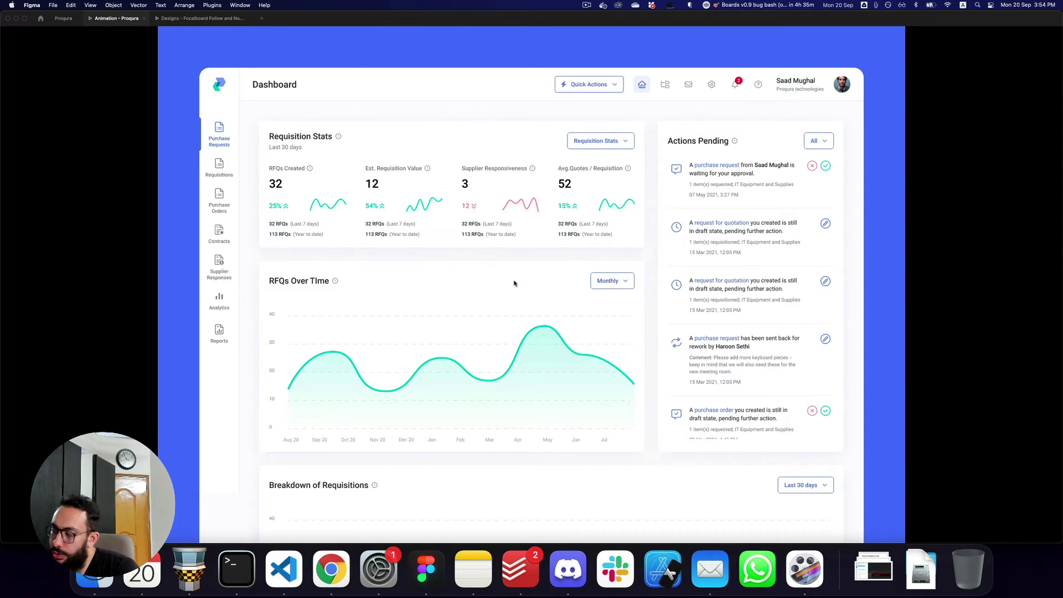
{"action": "key", "text": "super+2"}
{"action": "left_click", "coordinate": [499, 287]}
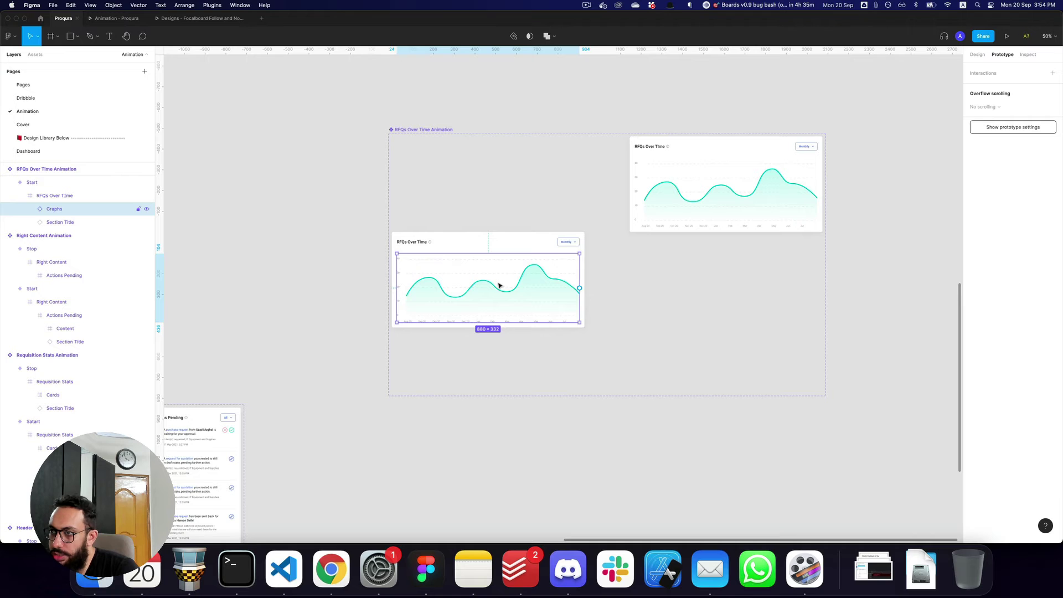
{"action": "left_click_drag", "start_coordinate": [498, 286], "coordinate": [497, 370]}
- Replay the prototype to check how the RFQs graph slides in, and return to the design file
{"action": "key", "text": "super+r"}
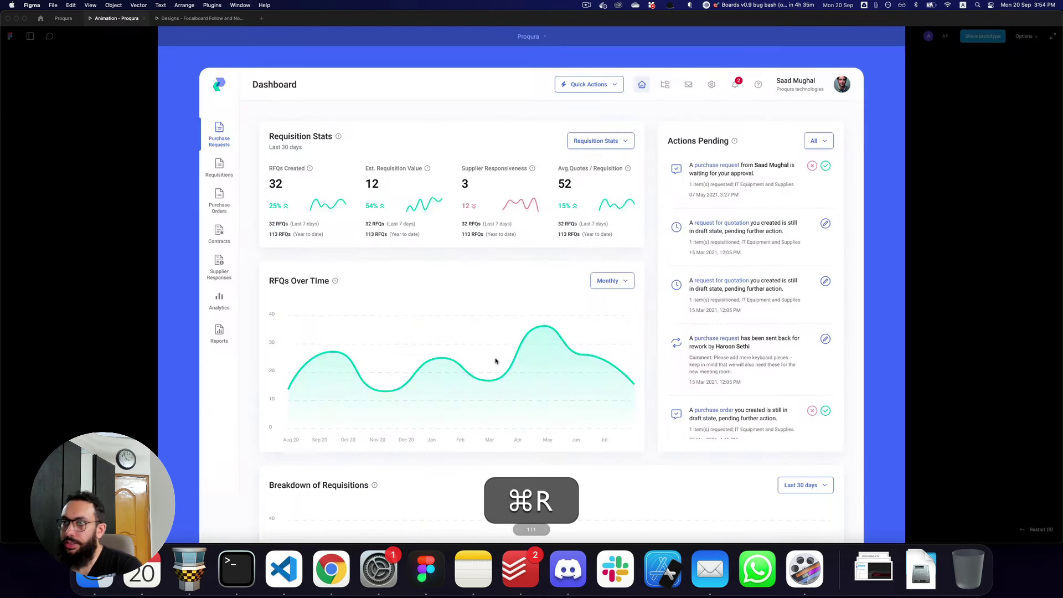
{"action": "key", "text": "r"}
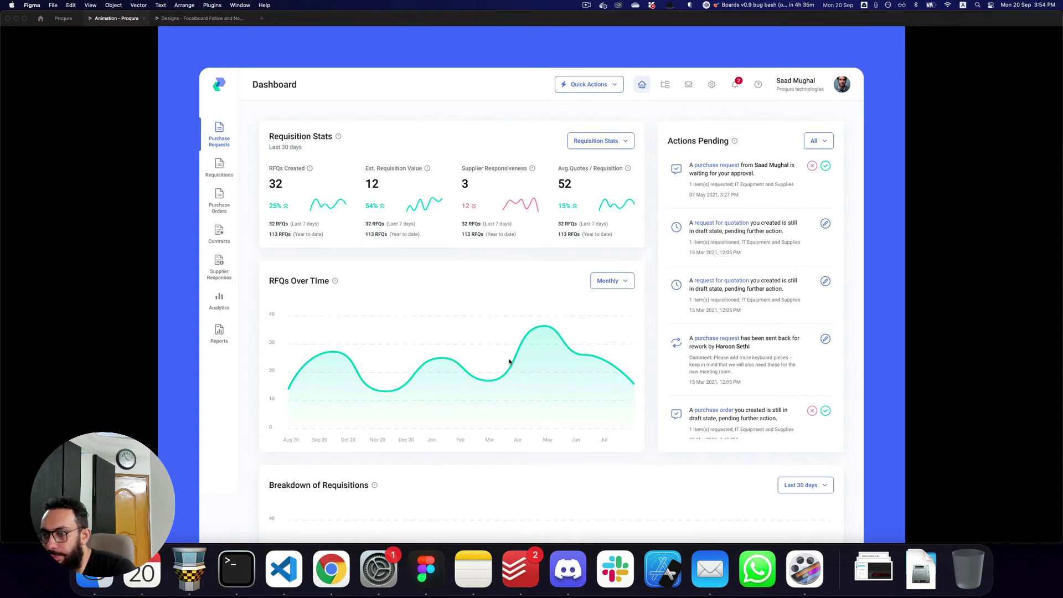
{"action": "key", "text": "super+2"}
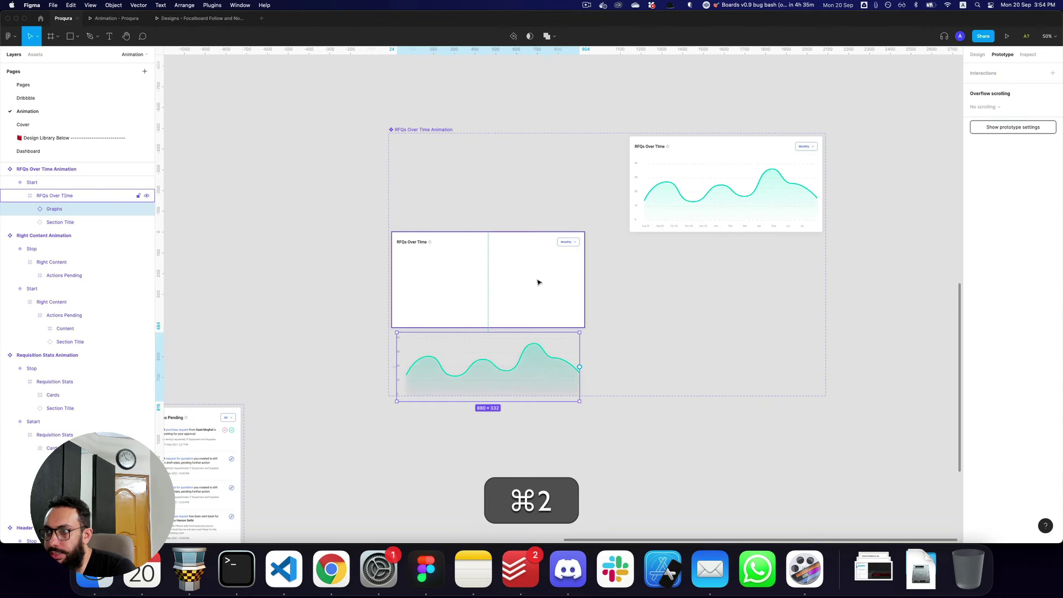
- Set the opacity of Vector 4, the Start graph's area fill, to 0% and replay the prototype
{"action": "left_click", "coordinate": [546, 369], "text": "super"}
{"action": "key", "text": "0"}
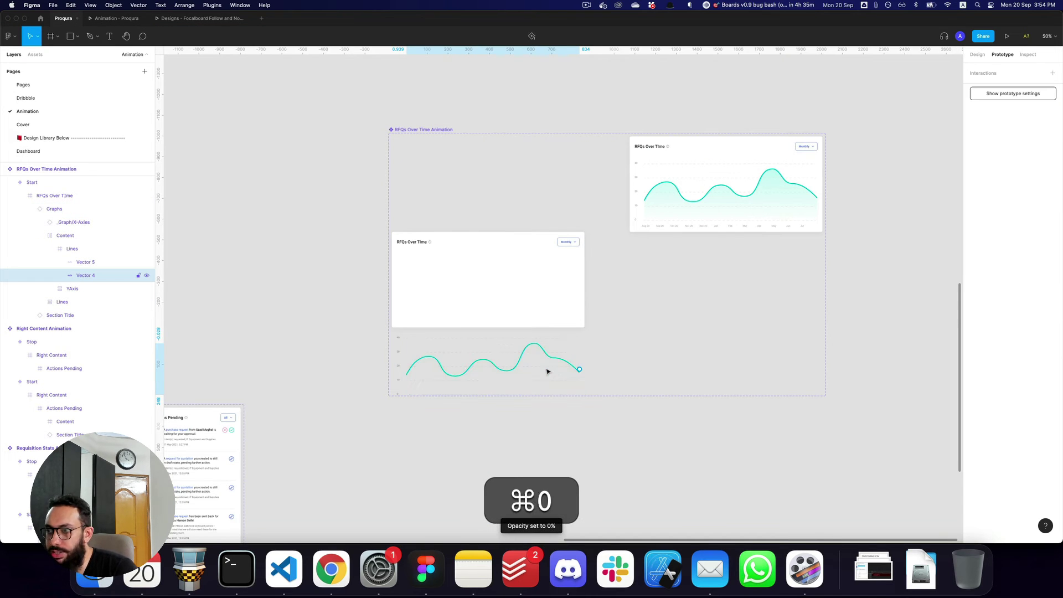
{"action": "key", "text": "super+3"}
{"action": "key", "text": "super+r"}
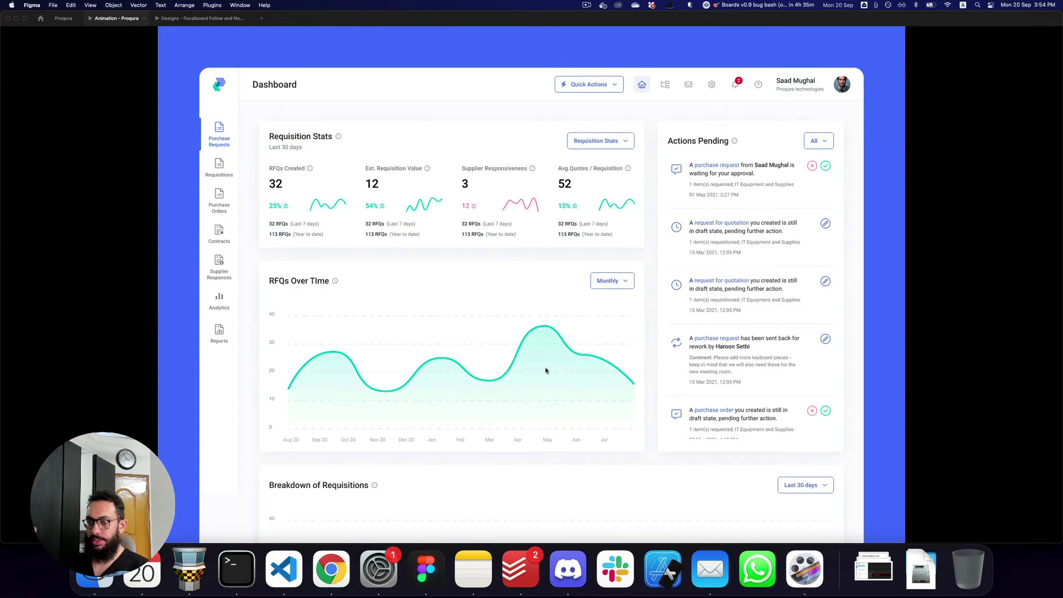
- Undo the opacity change on the Start graph's area fill, and return to the prototype
{"action": "key", "text": "super+2"}
{"action": "key", "text": "super+z"}
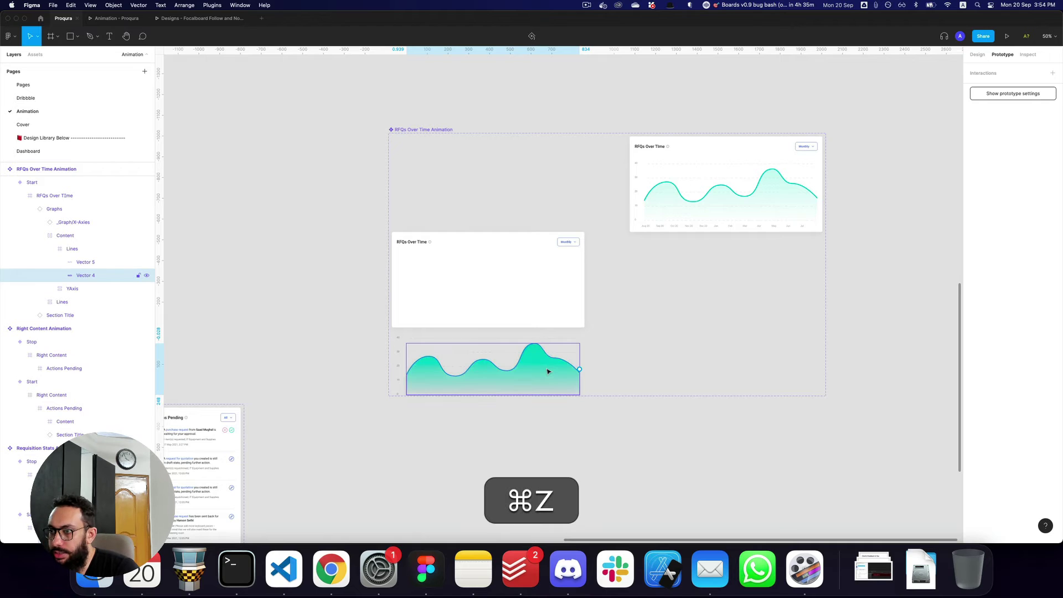
{"action": "key", "text": "super+z"}
{"action": "key", "text": "super+3"}
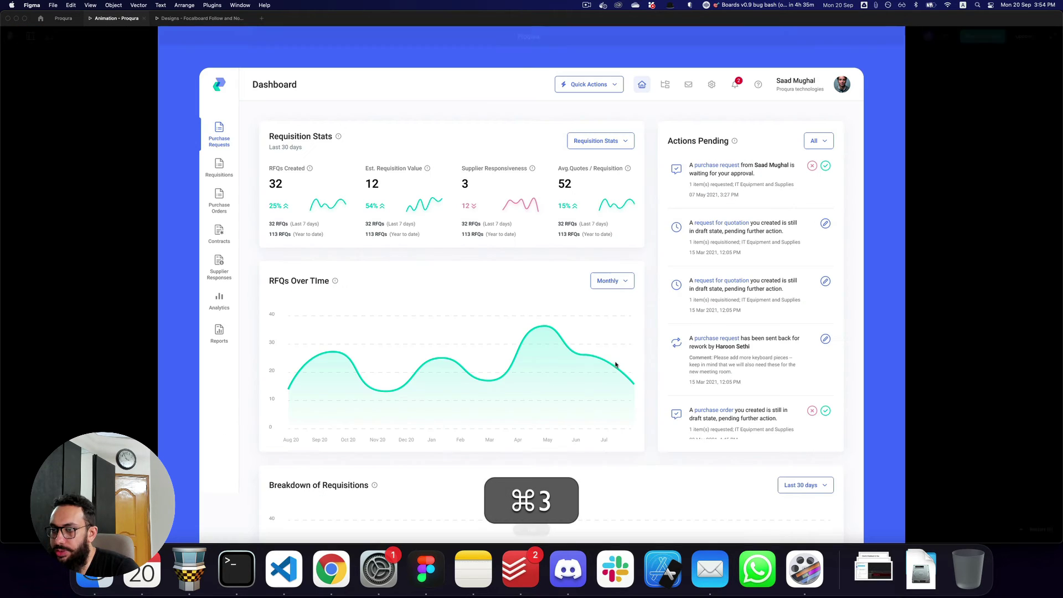
- Return to the design file and set the opacity of the Start variant's RFQs Over Time card to 0%
{"action": "key", "text": "super+2"}
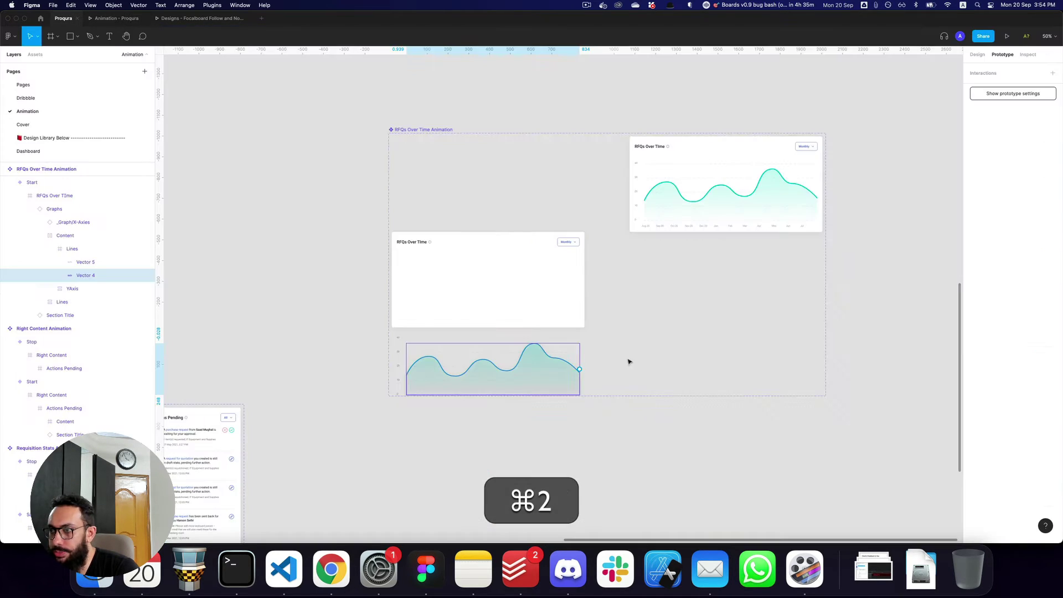
{"action": "left_click", "coordinate": [630, 361], "text": "alt+super"}
{"action": "left_click", "coordinate": [629, 360], "text": "alt+super"}
{"action": "left_click", "coordinate": [645, 281]}
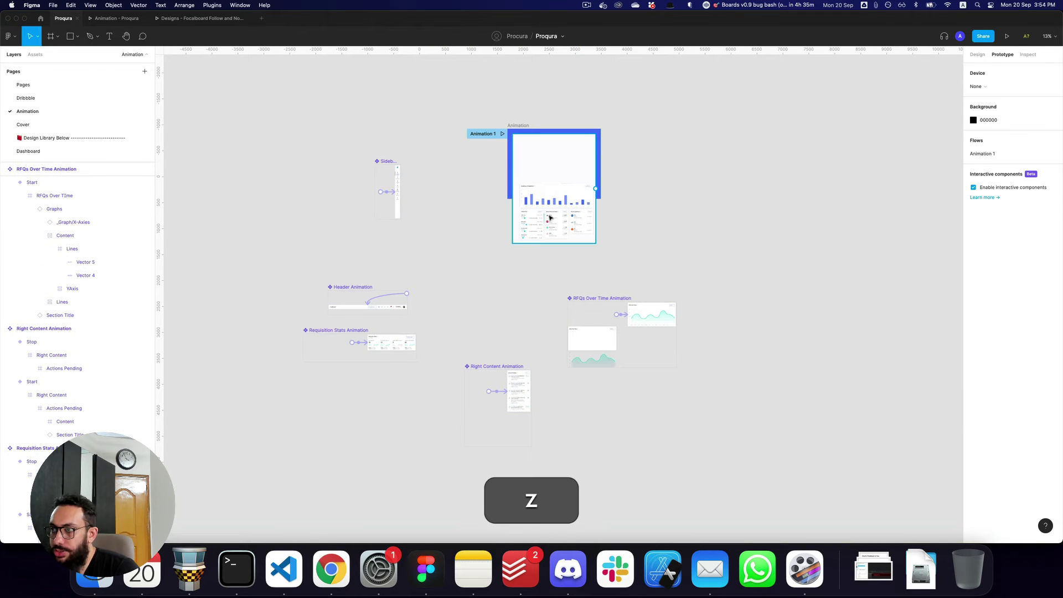
{"action": "double_click", "coordinate": [550, 204]}
{"action": "double_click", "coordinate": [528, 170]}
{"action": "double_click", "coordinate": [528, 171]}
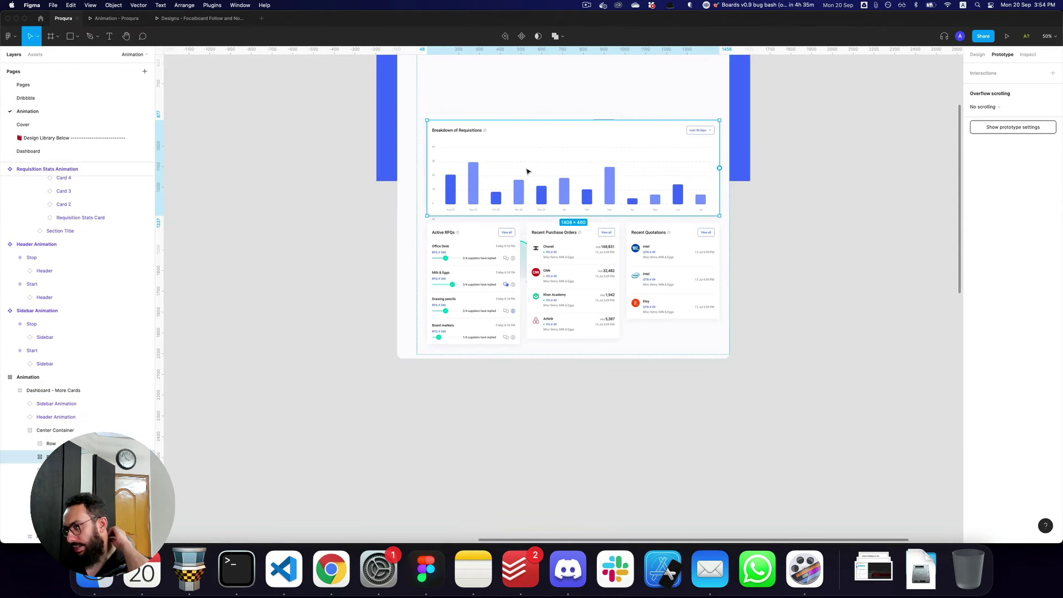
{"action": "left_click", "coordinate": [527, 243], "text": "alt"}
{"action": "left_click_drag", "start_coordinate": [620, 493], "coordinate": [581, 308]}
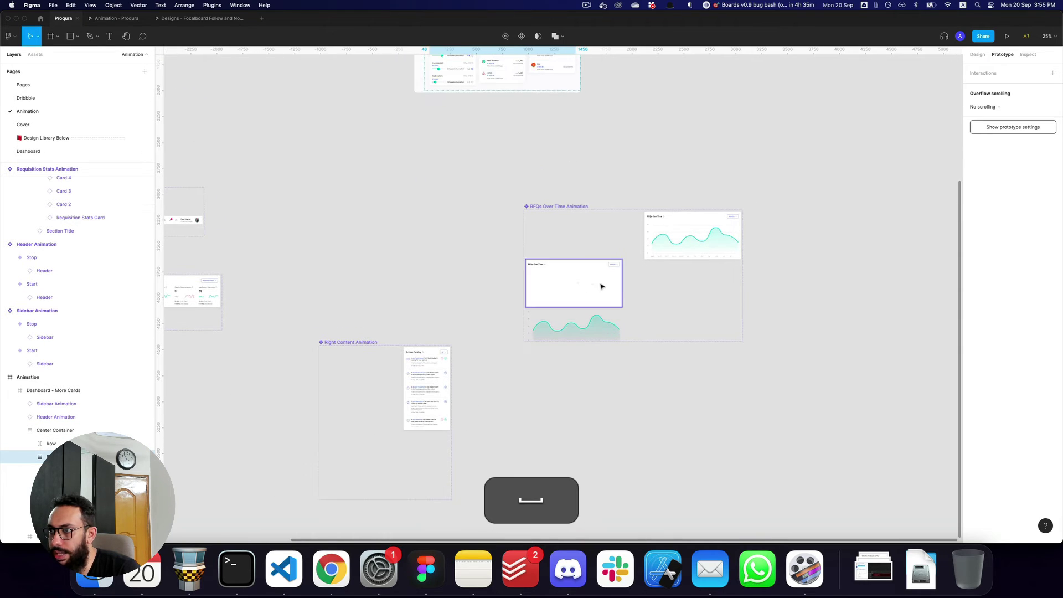
{"action": "left_click", "coordinate": [507, 290]}
{"action": "left_click", "coordinate": [558, 289], "text": "super"}
{"action": "key", "text": "0"}
{"action": "key", "text": "0"}
- Remove the auto layout from the Breakdown of Requisitions card in the dashboard frame
{"action": "key", "text": "space"}
{"action": "scroll", "coordinate": [574, 261], "scroll_direction": "up", "scroll_amount": 5}
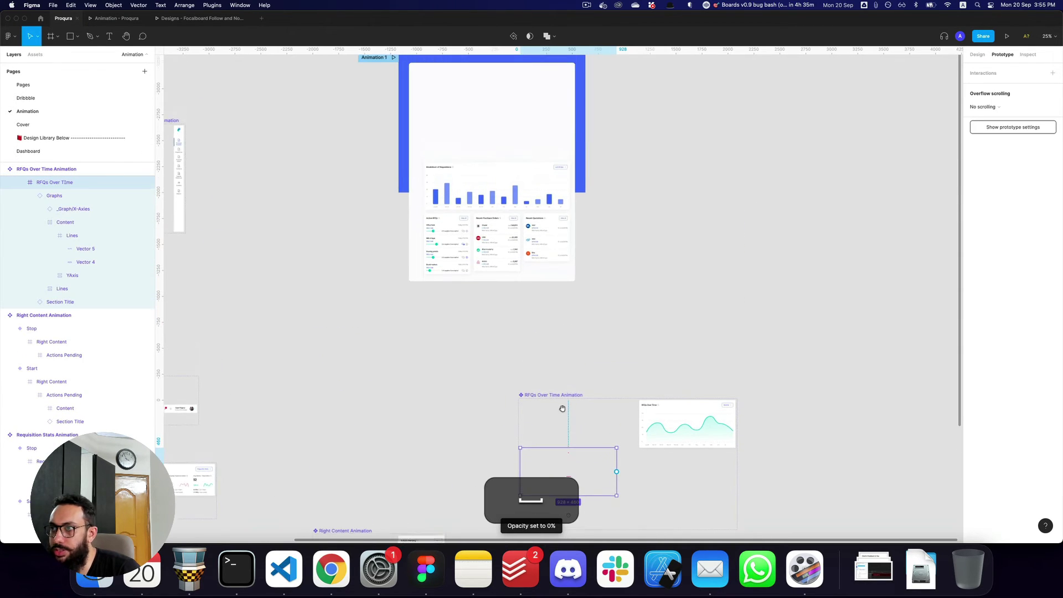
{"action": "key", "text": "v"}
{"action": "left_click", "coordinate": [491, 248]}
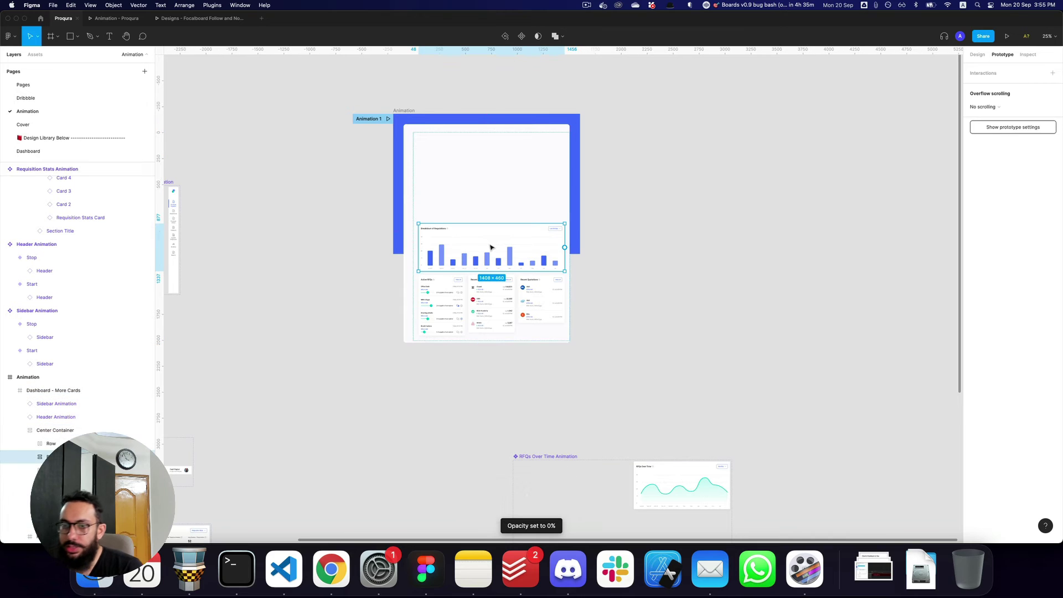
{"action": "key", "text": "super+r"}
{"action": "key", "text": "alt+super+k"}
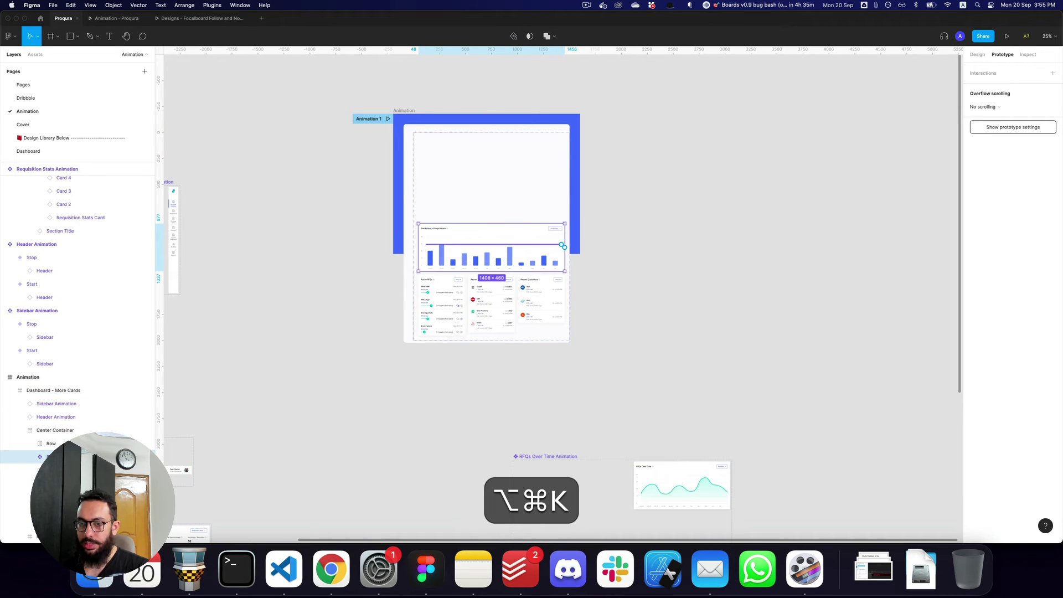
{"action": "left_click", "coordinate": [977, 56]}
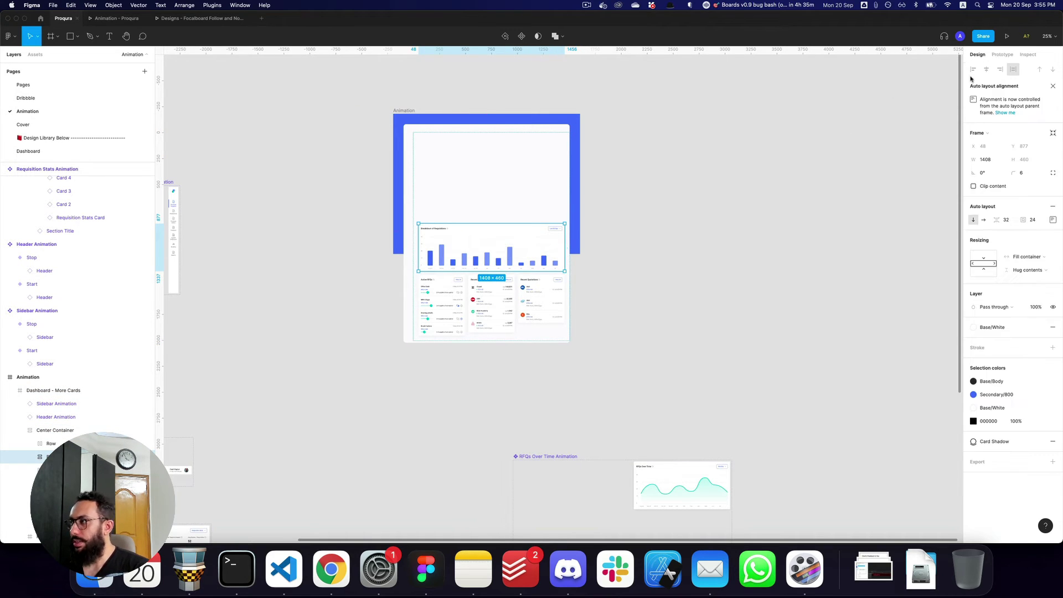
{"action": "left_click", "coordinate": [1053, 207]}
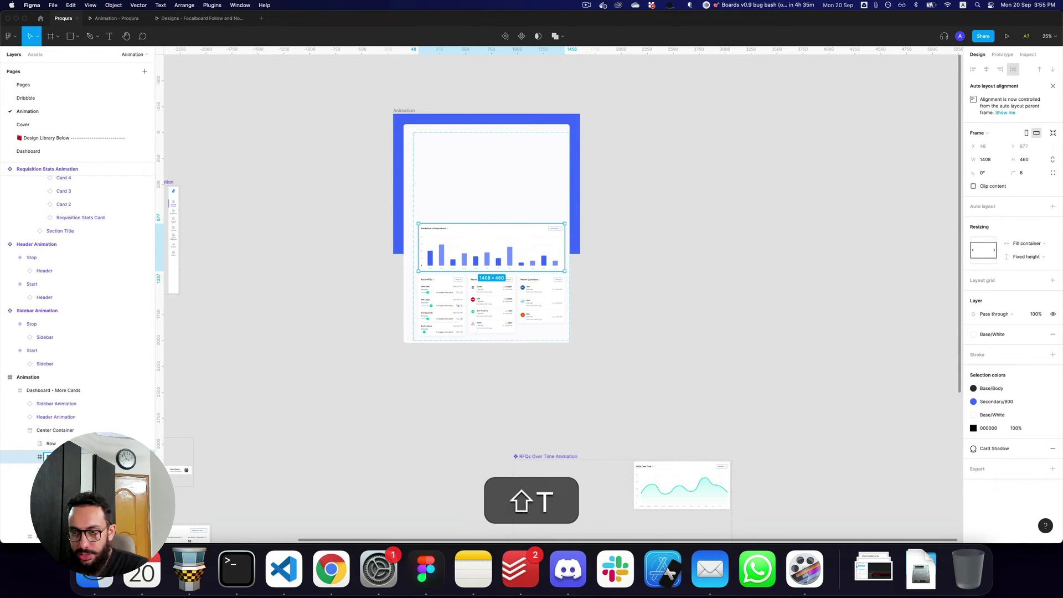
- Wrap the dashboard's Breakdown of Requisitions card in a new frame
{"action": "key", "text": "Return"}
{"action": "key", "text": "shift+Return"}
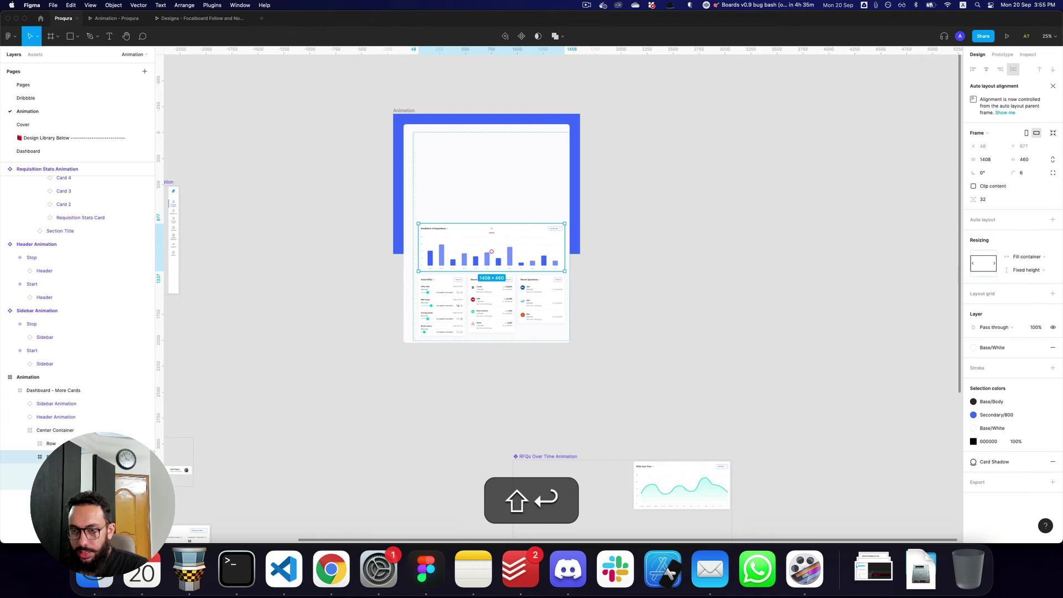
{"action": "key", "text": "alt+shift+super+k"}
{"action": "key", "text": "alt+super+g"}
- Rename the new frame Breakdown of Requisitions/Start and turn it into a component
{"action": "key", "text": "alt+super+r"}
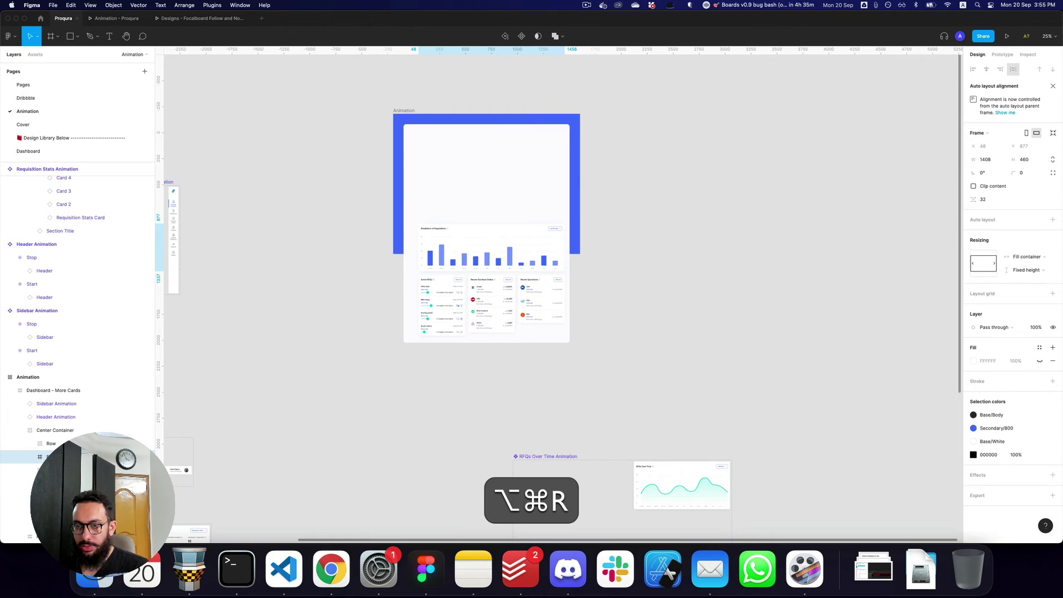
{"action": "key", "text": "super+v"}
{"action": "key", "text": "super+z"}
{"action": "key", "text": "super+r"}
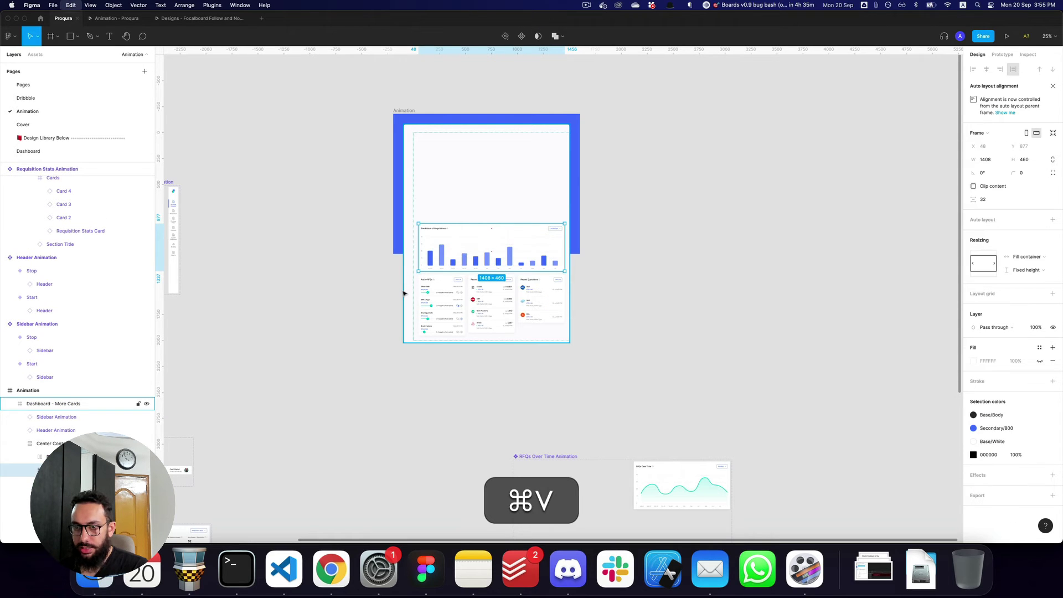
{"action": "key", "text": "Return"}
{"action": "key", "text": "alt+super+k"}
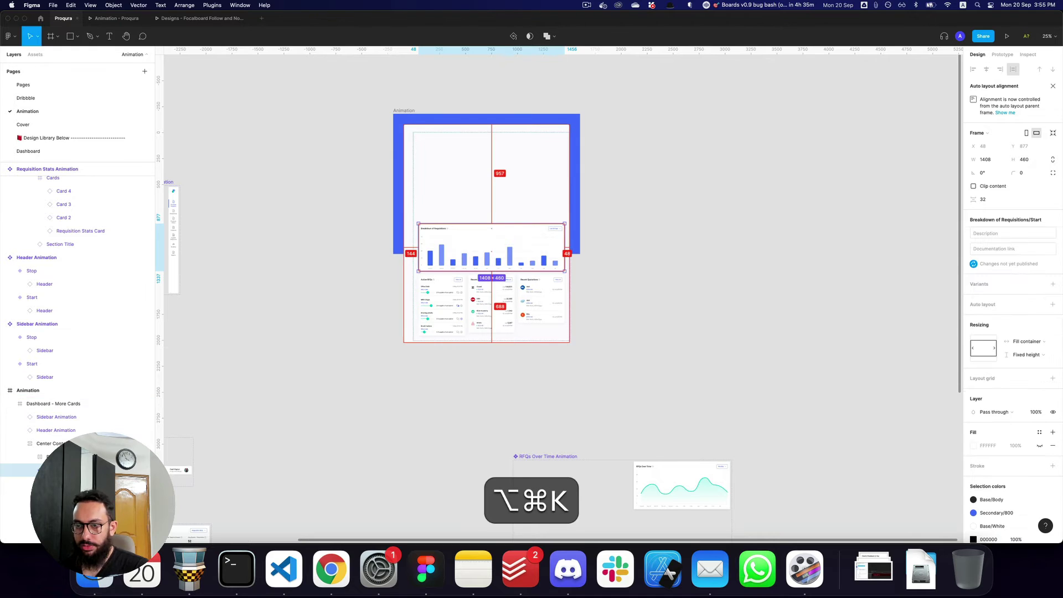
- Duplicate the Breakdown of Requisitions/Start component in the dashboard and move the main component onto the empty canvas beside it
{"action": "key", "text": "super+d"}
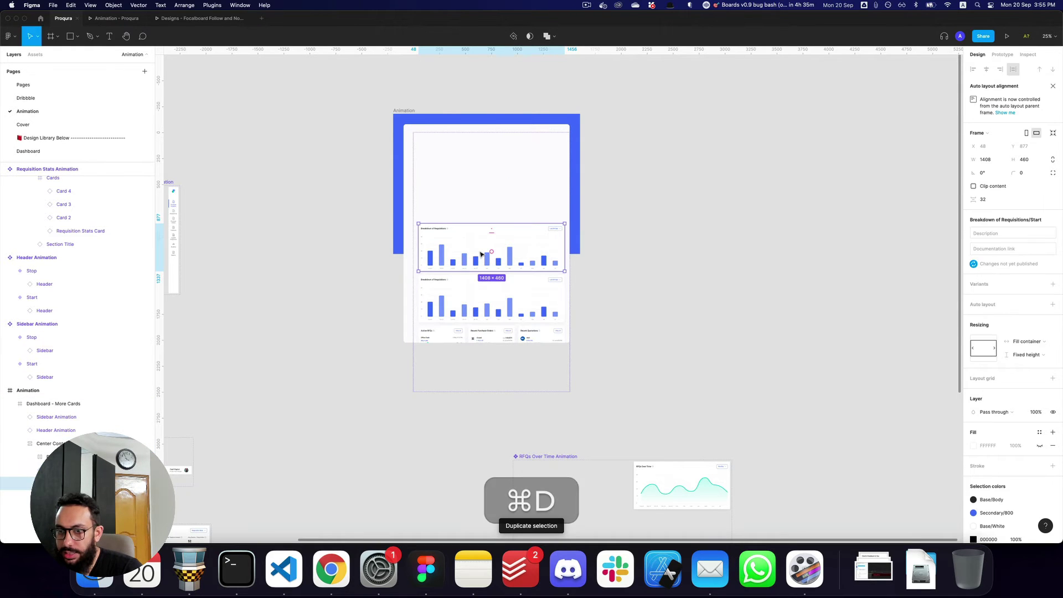
{"action": "left_click_drag", "start_coordinate": [477, 254], "coordinate": [891, 292]}
{"action": "key", "text": "space"}
{"action": "left_click_drag", "start_coordinate": [793, 276], "coordinate": [520, 207]}
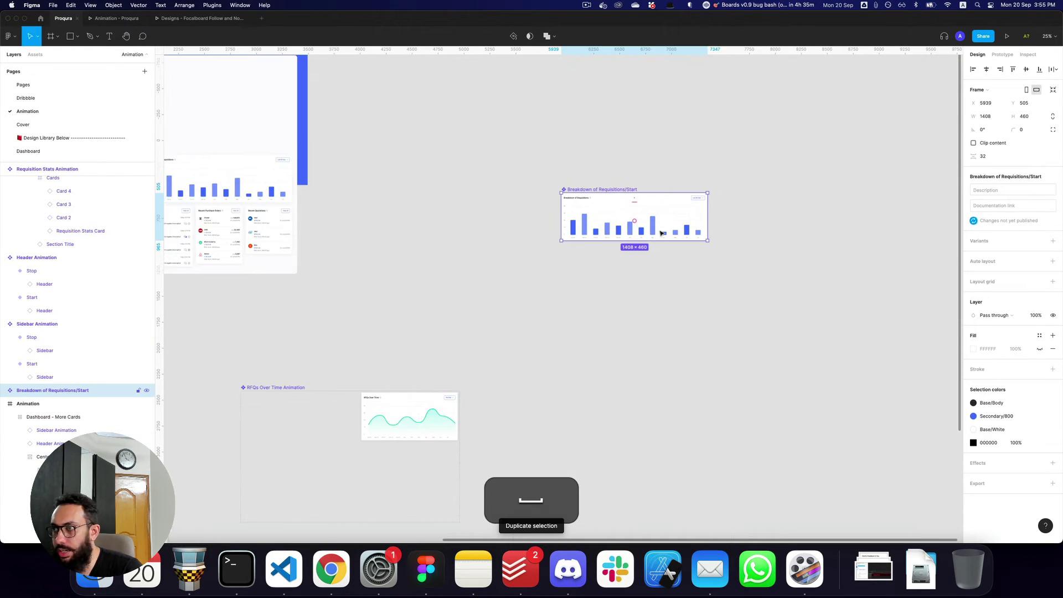
- Copy the Start component beside itself, and make the copy a separate component named Breakdown of Requisitions/Stop
{"action": "left_click_drag", "start_coordinate": [637, 232], "coordinate": [831, 278]}
{"action": "key", "text": "alt+shift+super+r"}
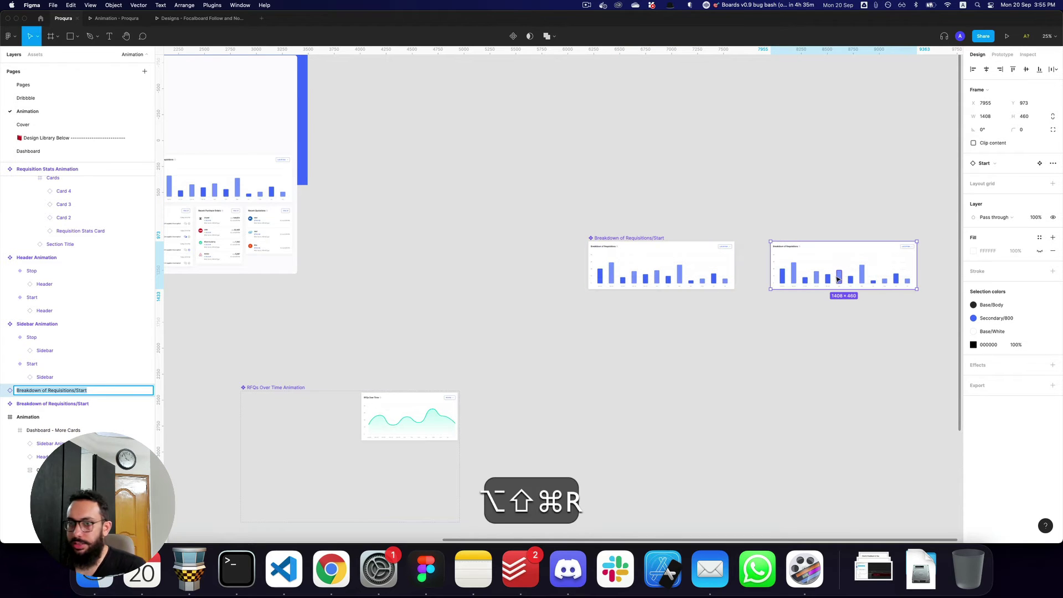
{"action": "key", "text": "alt+shift+BackSpace"}
{"action": "key", "text": "Return"}
{"action": "key", "text": "alt+super+k"}
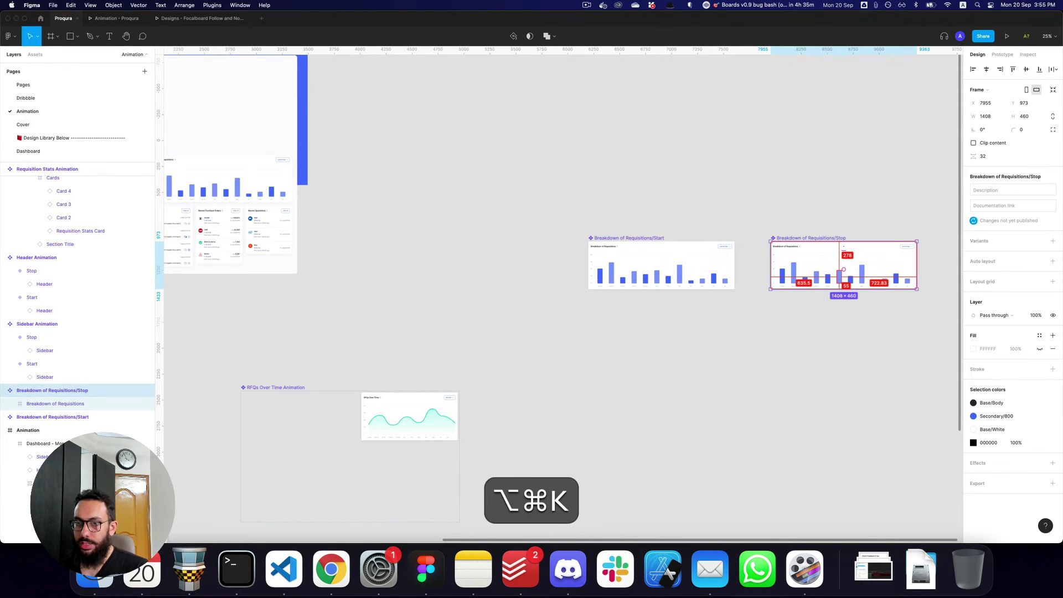
- Combine the Breakdown of Requisitions Start and Stop components as variants and extend the variant frame downward
{"action": "left_click_drag", "start_coordinate": [803, 270], "coordinate": [677, 249]}
{"action": "left_click_drag", "start_coordinate": [456, 189], "coordinate": [809, 287]}
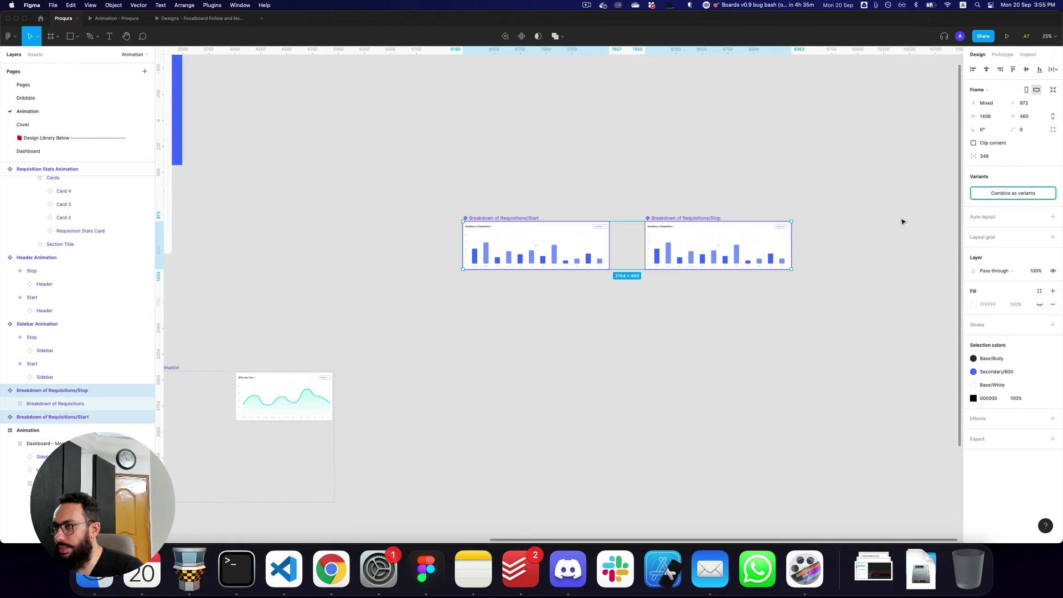
{"action": "left_click_drag", "start_coordinate": [617, 271], "coordinate": [618, 389]}
- Link the Start variant to Stop with an After delay trigger of 5500 ms, using Change to with an 800 ms Smart animate
{"action": "left_click", "coordinate": [560, 240]}
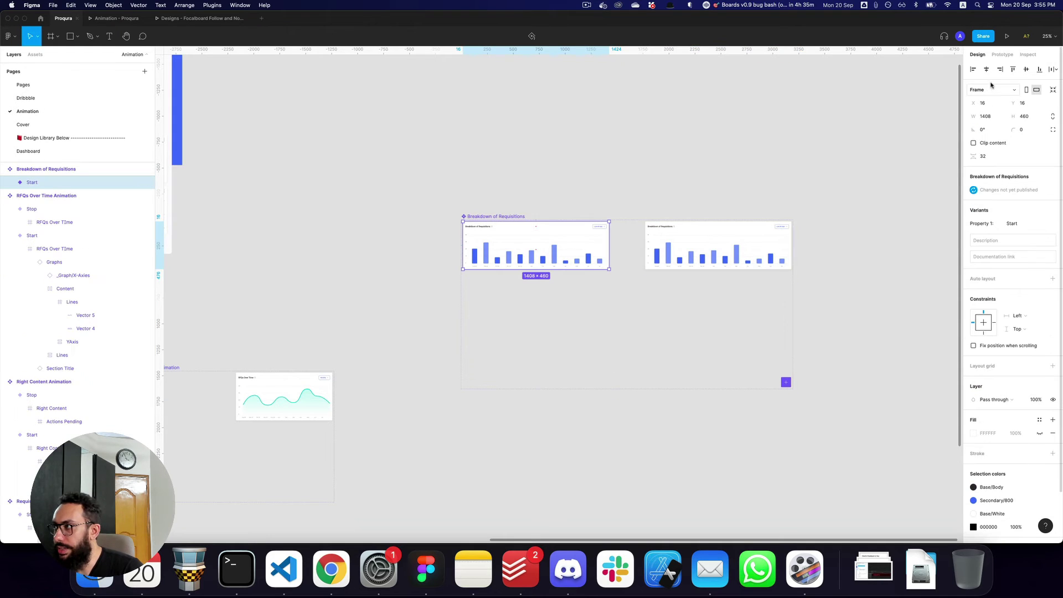
{"action": "left_click", "coordinate": [1002, 54]}
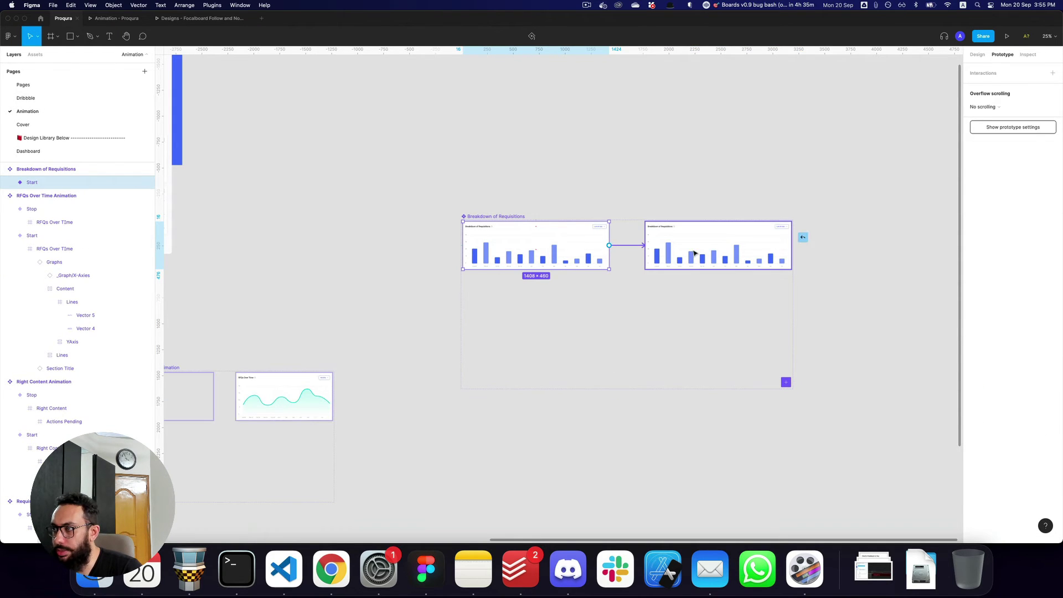
{"action": "left_click_drag", "start_coordinate": [695, 254], "coordinate": [694, 253]}
{"action": "left_click", "coordinate": [901, 105]}
{"action": "left_click", "coordinate": [893, 211]}
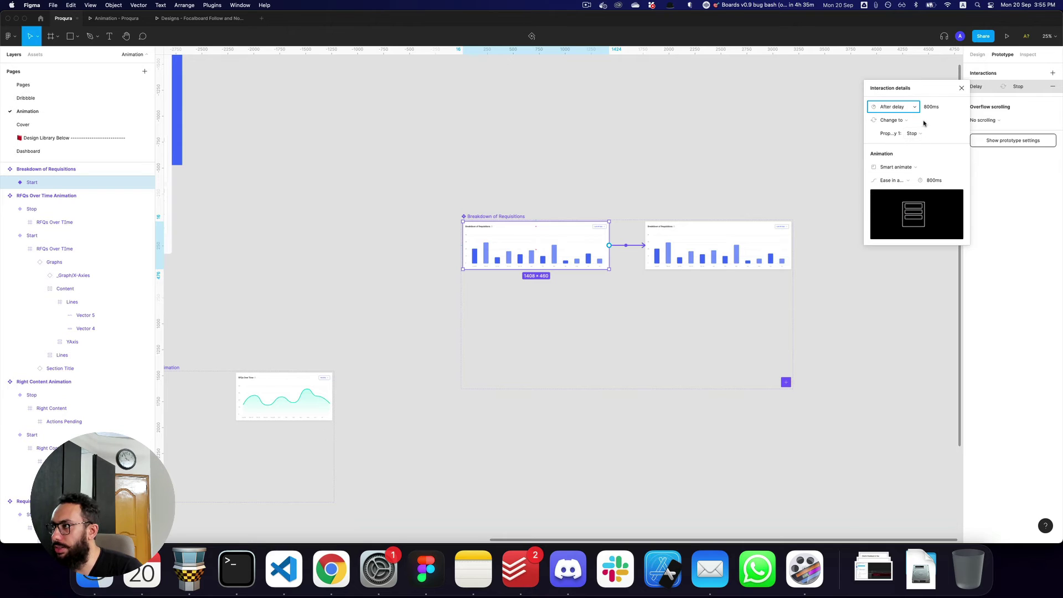
{"action": "type", "text": "55"}
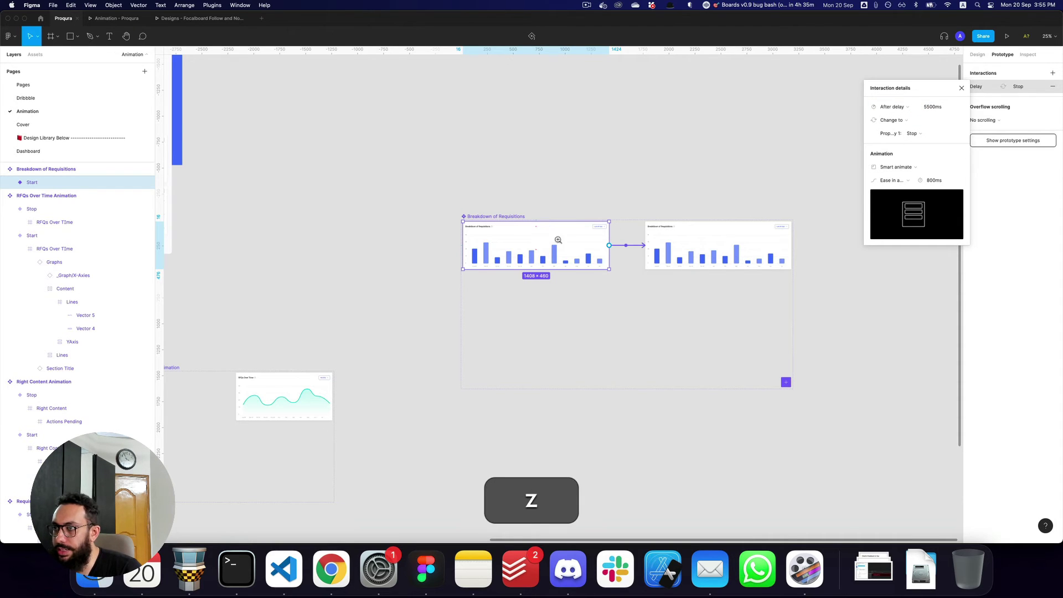
- Try moving the Start variant's section title and graph below the Breakdown of Requisitions card, with the graph lower still
{"action": "left_click", "coordinate": [558, 239]}
{"action": "left_click", "coordinate": [536, 260]}
{"action": "double_click", "coordinate": [535, 259]}
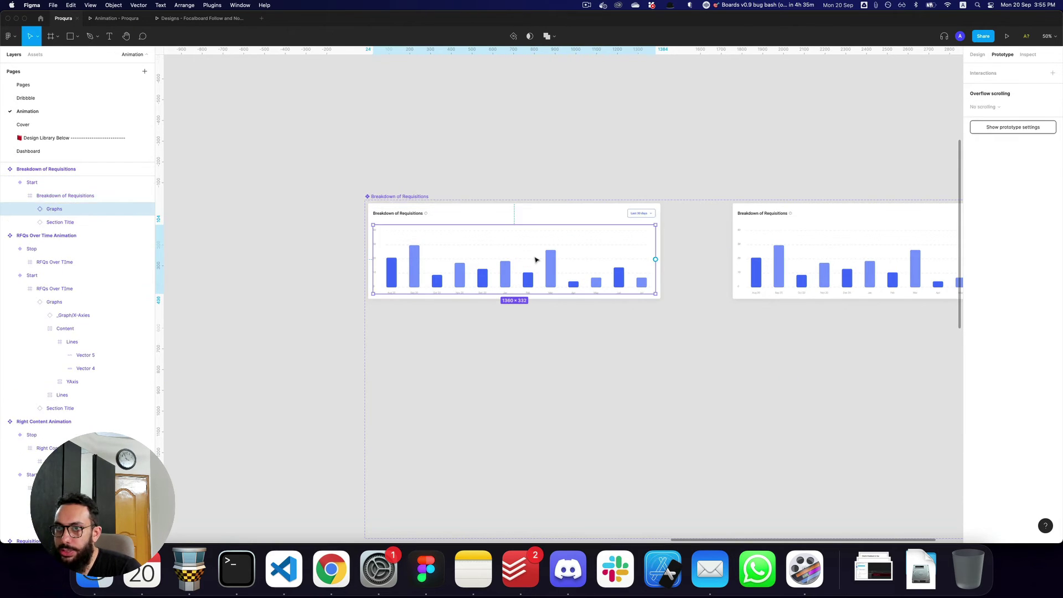
{"action": "left_click", "coordinate": [477, 223], "text": "shift"}
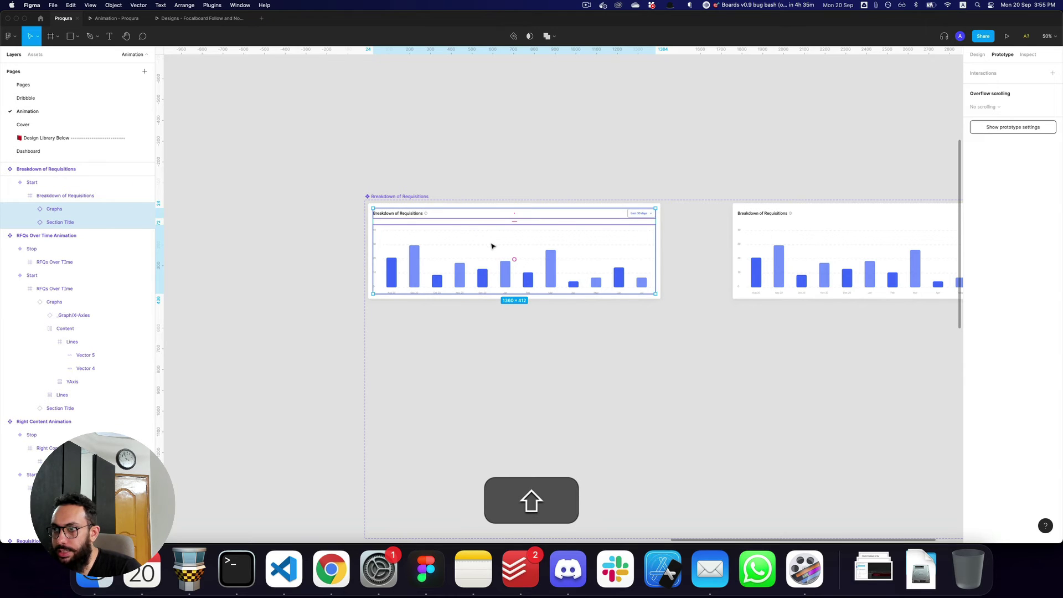
{"action": "left_click_drag", "start_coordinate": [492, 246], "coordinate": [504, 406]}
{"action": "left_click", "coordinate": [505, 381]}
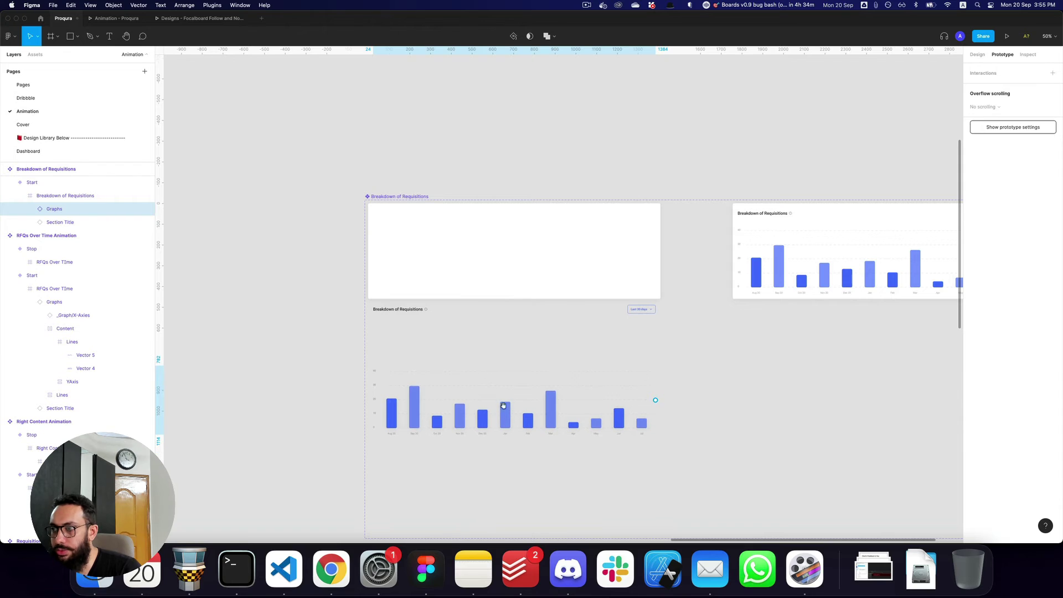
- Replay the prototype and scroll down to check how the Breakdown of Requisitions card animates in
{"action": "key", "text": "super+r"}
{"action": "key", "text": "r"}
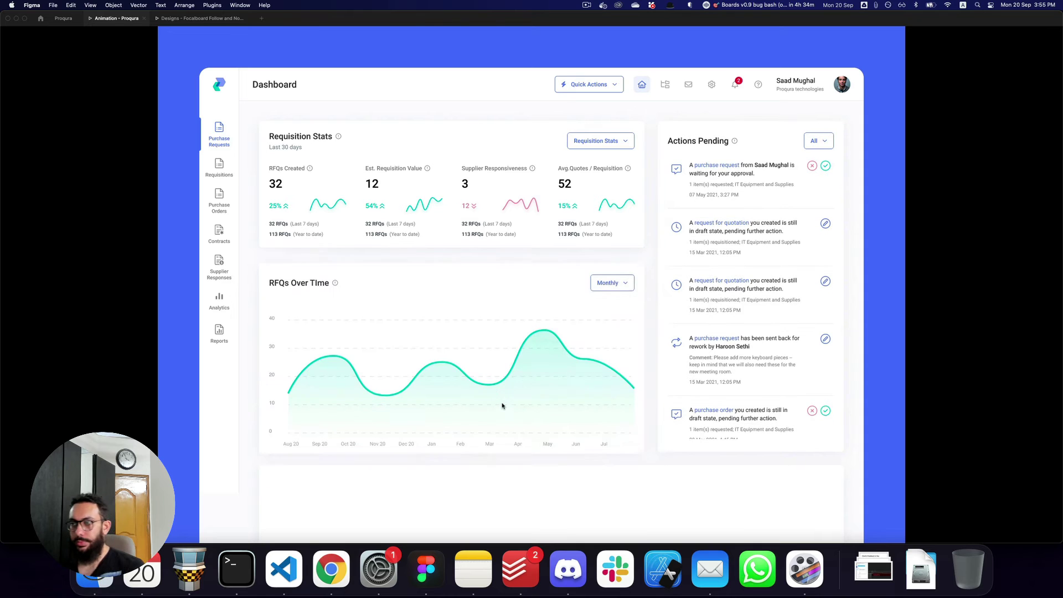
{"action": "scroll", "coordinate": [522, 405], "scroll_direction": "down", "scroll_amount": 2}
- Return to the design file and undo the moves of the Start variant's graph and section title
{"action": "key", "text": "super+2"}
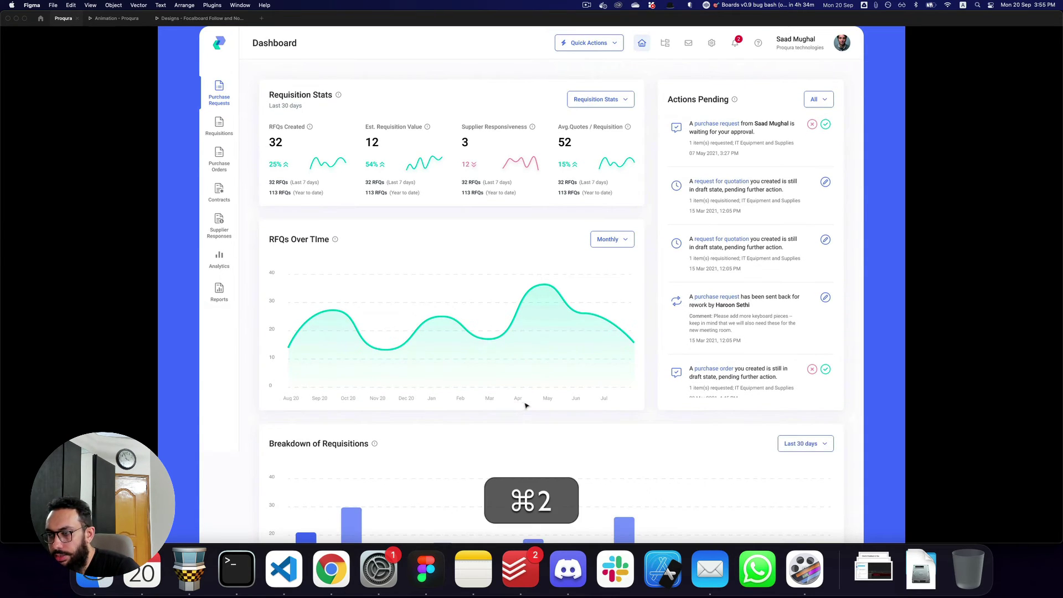
{"action": "key", "text": "alt+super+z"}
{"action": "key", "text": "space"}
{"action": "left_click_drag", "start_coordinate": [524, 393], "coordinate": [541, 336]}
{"action": "left_click_drag", "start_coordinate": [615, 314], "coordinate": [550, 329]}
{"action": "key", "text": "z"}
{"action": "left_click", "coordinate": [561, 316]}
{"action": "left_click", "coordinate": [559, 315]}
{"action": "key", "text": "super+z"}
{"action": "key", "text": "super+z"}
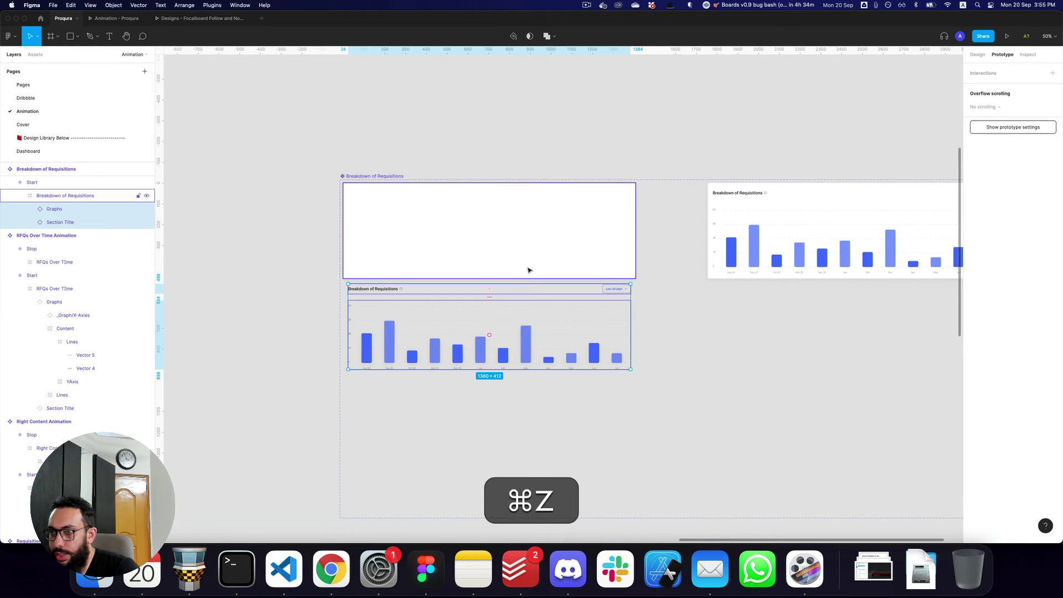
{"action": "key", "text": "super+z"}
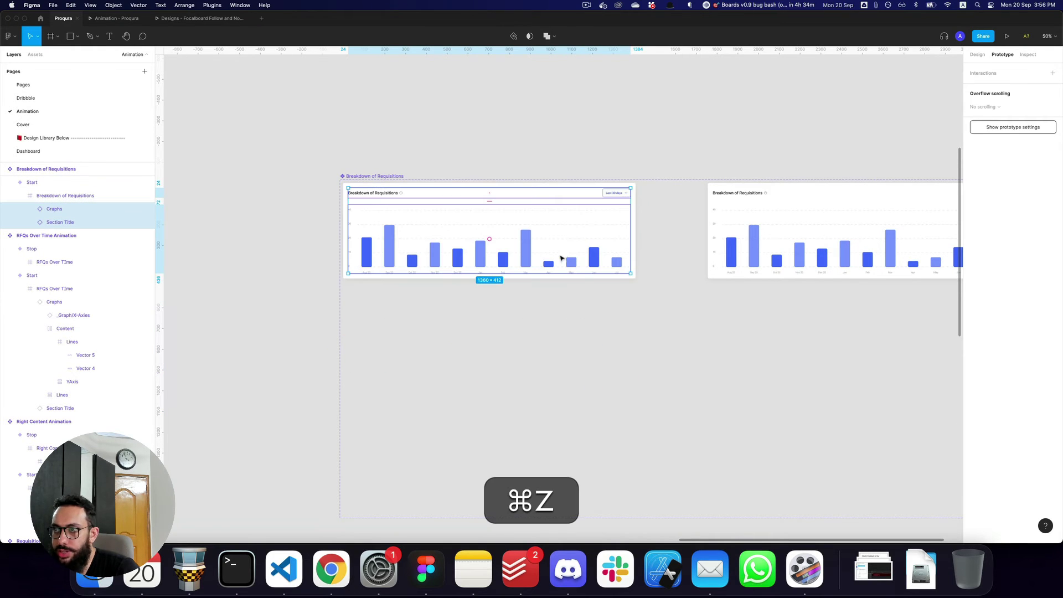
- Move the Breakdown of Requisitions card straight down inside the Start variant
{"action": "left_click", "coordinate": [607, 304]}
{"action": "left_click", "coordinate": [558, 236]}
{"action": "double_click", "coordinate": [558, 236]}
{"action": "key", "text": "shift+space"}
{"action": "left_click_drag", "start_coordinate": [556, 235], "coordinate": [548, 316]}
- Shift the Start card's section title and graph down, placing the graph below the card's lower edge
{"action": "double_click", "coordinate": [502, 321]}
{"action": "left_click", "coordinate": [408, 281], "text": "shift"}
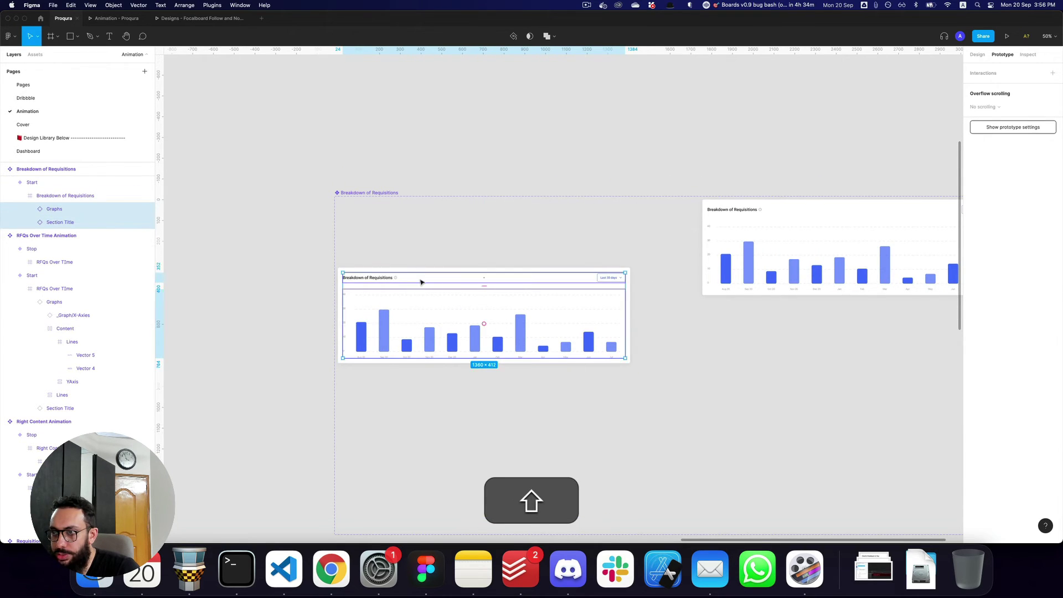
{"action": "left_click_drag", "start_coordinate": [421, 282], "coordinate": [429, 334]}
{"action": "left_click", "coordinate": [449, 380]}
{"action": "left_click_drag", "start_coordinate": [449, 379], "coordinate": [453, 415]}
{"action": "key", "text": "Escape"}
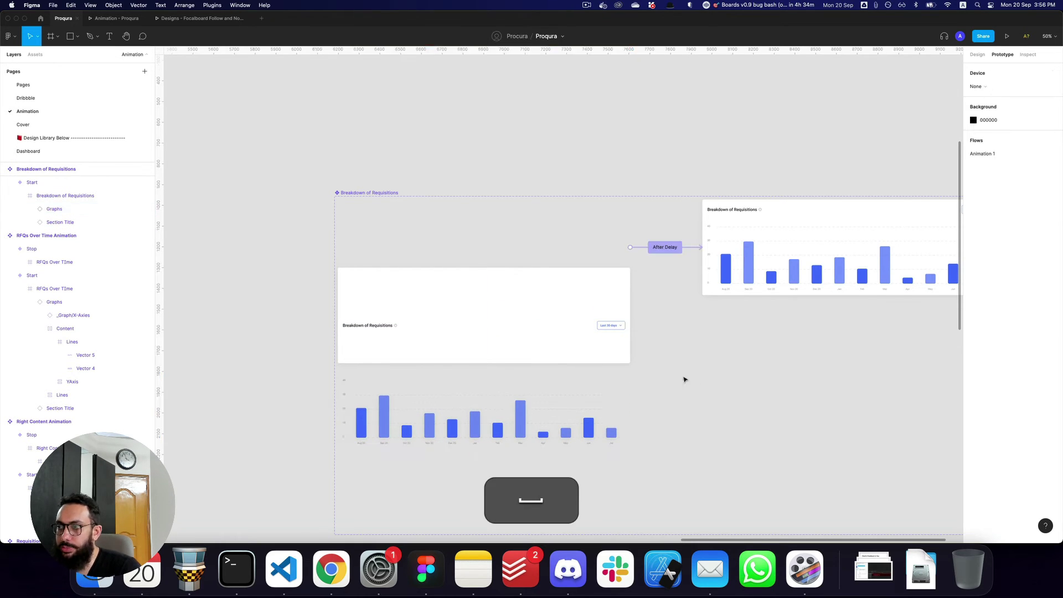
- Set the opacity of the Start variant's Breakdown of Requisitions card to 0% and replay the prototype
{"action": "left_click", "coordinate": [558, 315]}
{"action": "key", "text": "0"}
{"action": "key", "text": "0"}
{"action": "key", "text": "z"}
{"action": "left_click", "coordinate": [556, 314], "text": "alt"}
{"action": "key", "text": "super+3"}
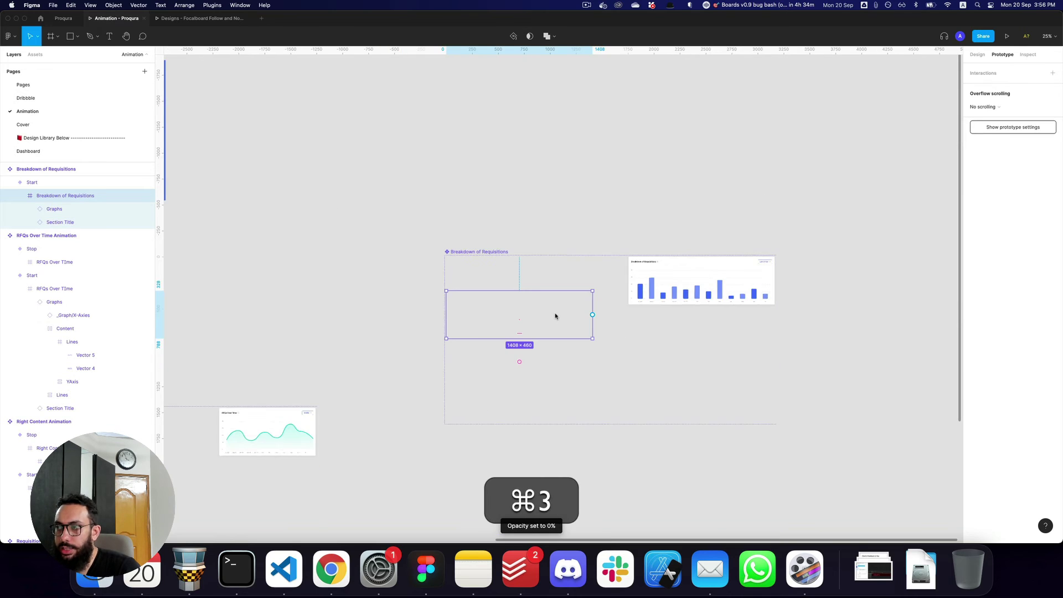
{"action": "key", "text": "super+r"}
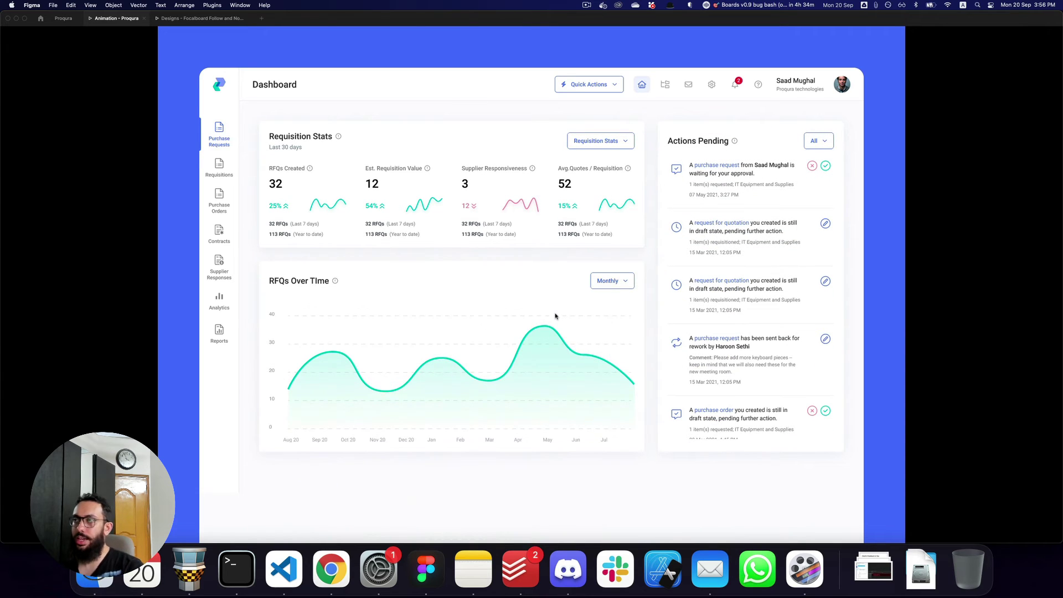
- Set the after-delay of the Right Content Animation's Start variant to 3500 ms and replay the prototype
{"action": "key", "text": "super"}
{"action": "key", "text": "super+2"}
{"action": "key", "text": "alt+z"}
{"action": "left_click", "coordinate": [585, 305], "text": "alt"}
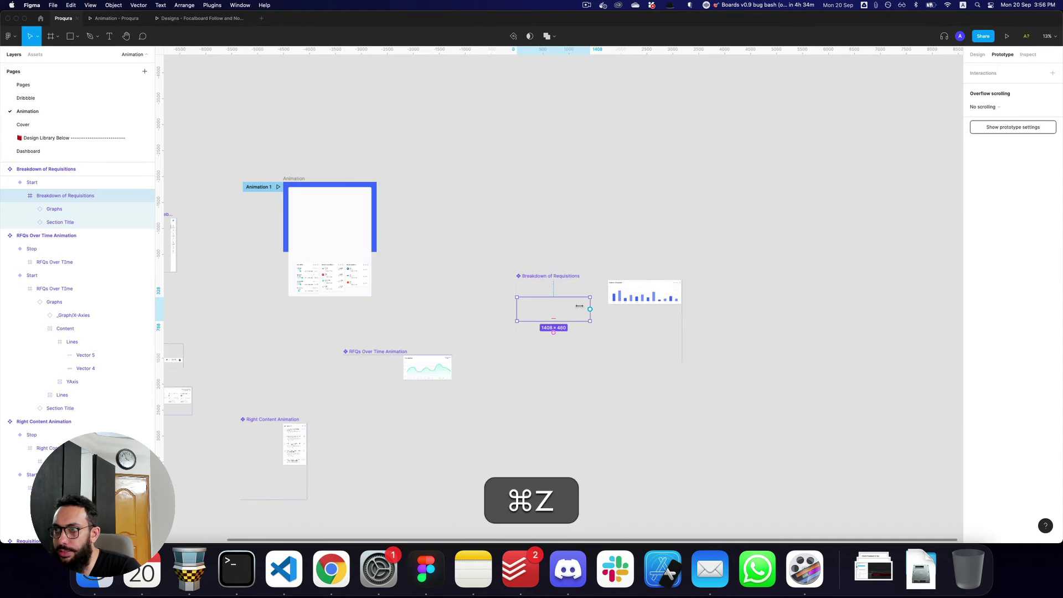
{"action": "key", "text": "space"}
{"action": "left_click_drag", "start_coordinate": [492, 278], "coordinate": [722, 226]}
{"action": "key", "text": "z"}
{"action": "left_click", "coordinate": [413, 317]}
{"action": "key", "text": "space"}
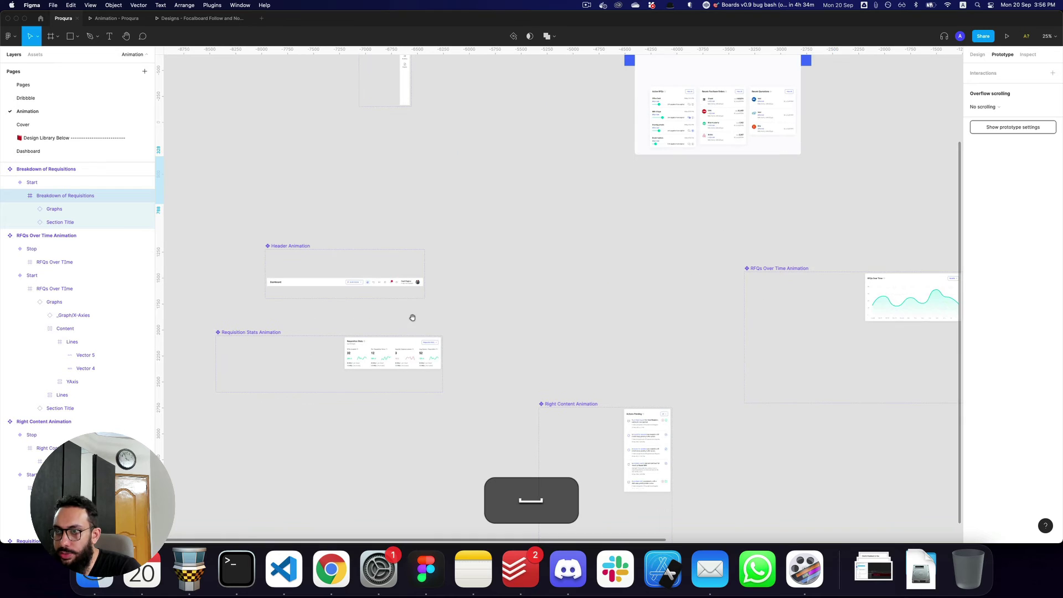
{"action": "left_click_drag", "start_coordinate": [715, 368], "coordinate": [681, 227]}
{"action": "key", "text": "z"}
{"action": "left_click", "coordinate": [598, 304]}
{"action": "left_click", "coordinate": [555, 300]}
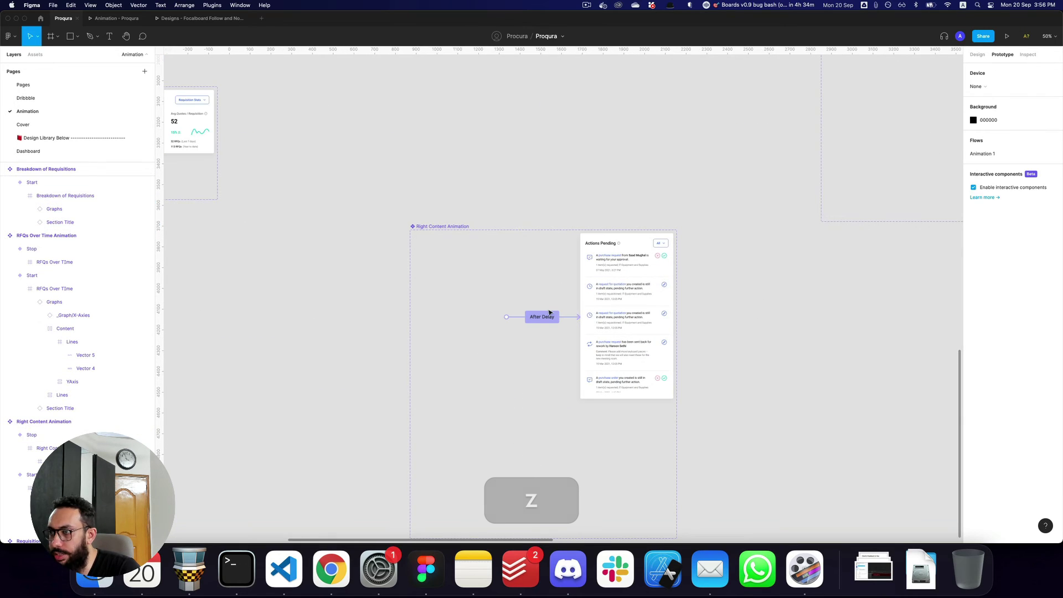
{"action": "left_click", "coordinate": [549, 315]}
{"action": "type", "text": "32"}
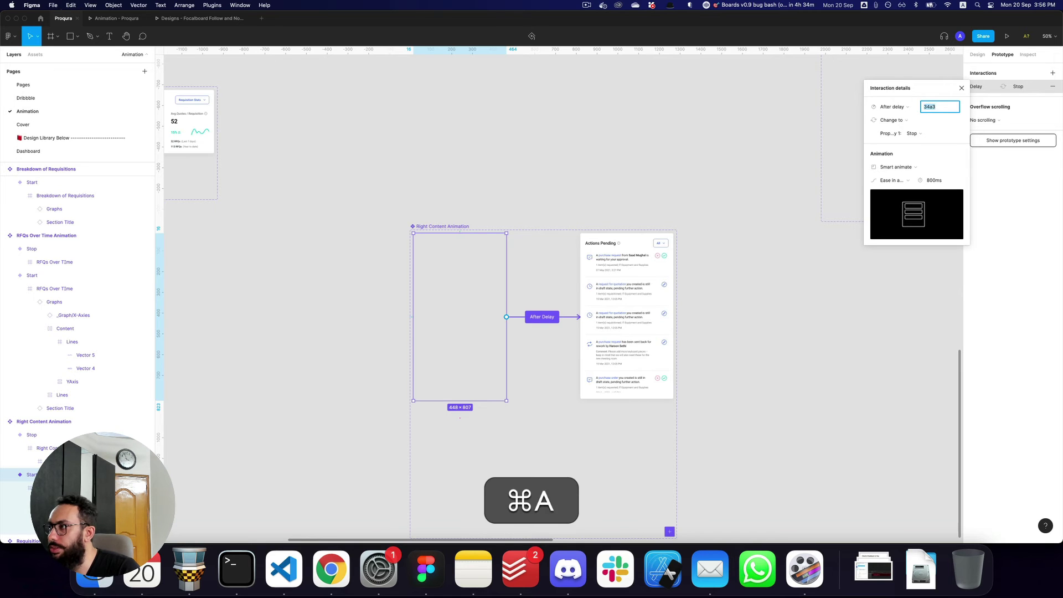
{"action": "key", "text": "super+3"}
{"action": "key", "text": "super+r"}
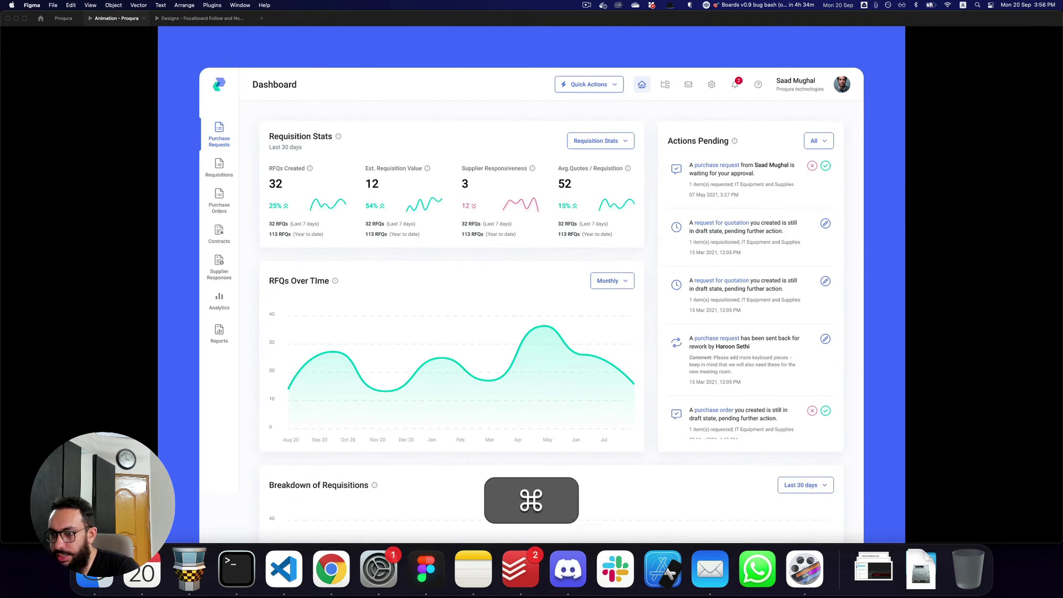
- Set the after-delay of the RFQs Over Time Animation's Start variant to 4200 ms and check the prototype
{"action": "key", "text": "alt+super+z"}
{"action": "left_click", "coordinate": [825, 182], "text": "alt"}
{"action": "left_click", "coordinate": [825, 181], "text": "alt"}
{"action": "left_click_drag", "start_coordinate": [832, 221], "coordinate": [487, 95]}
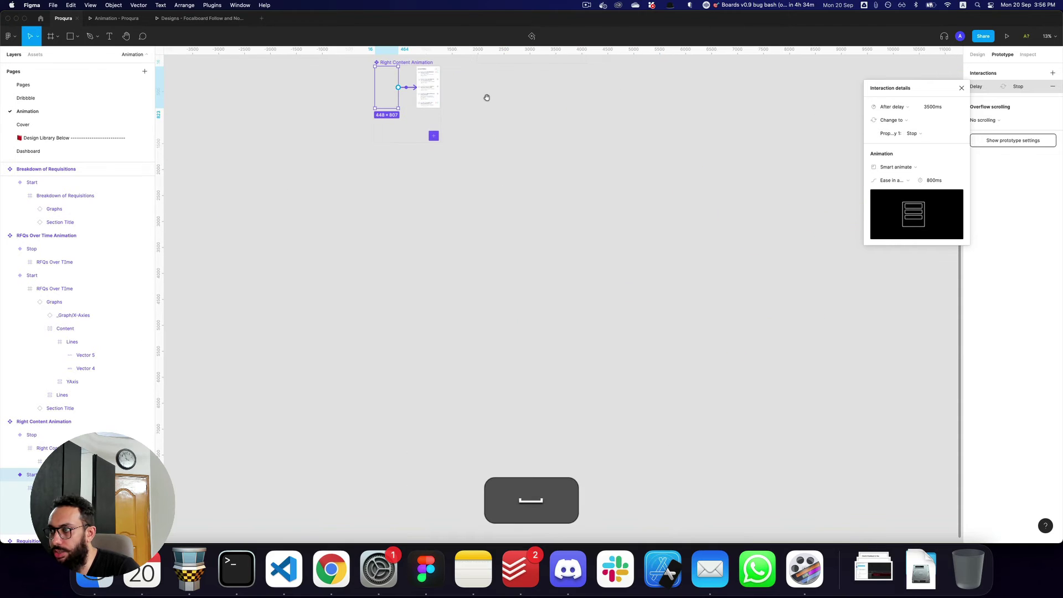
{"action": "left_click_drag", "start_coordinate": [638, 73], "coordinate": [643, 215]}
{"action": "left_click_drag", "start_coordinate": [659, 138], "coordinate": [645, 231]}
{"action": "scroll", "coordinate": [645, 232], "scroll_direction": "up", "scroll_amount": 3}
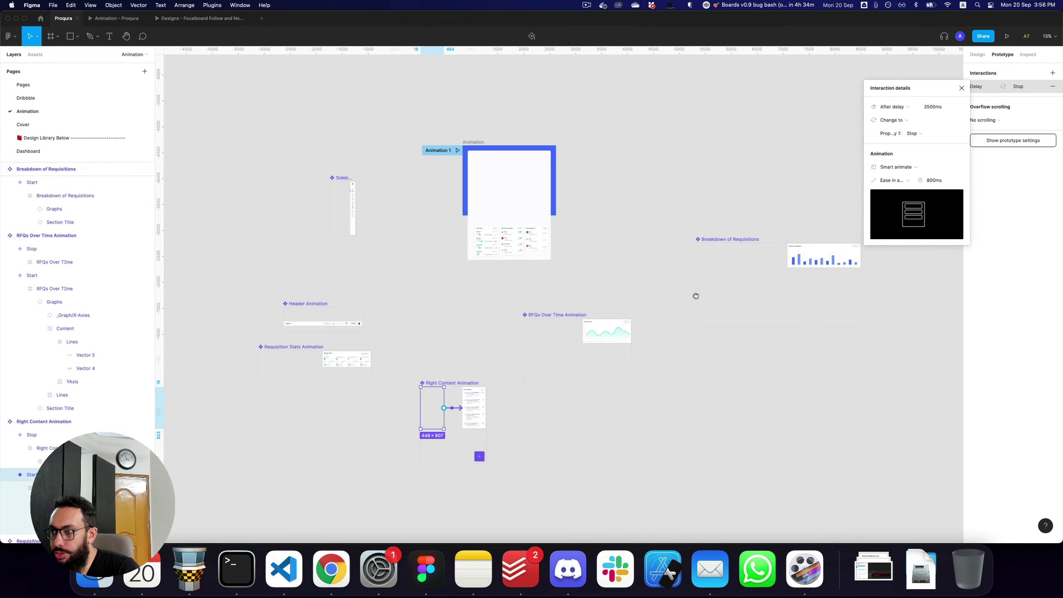
{"action": "left_click_drag", "start_coordinate": [696, 296], "coordinate": [675, 277]}
{"action": "key", "text": "z"}
{"action": "left_click", "coordinate": [577, 317]}
{"action": "left_click", "coordinate": [577, 316]}
{"action": "left_click", "coordinate": [480, 306]}
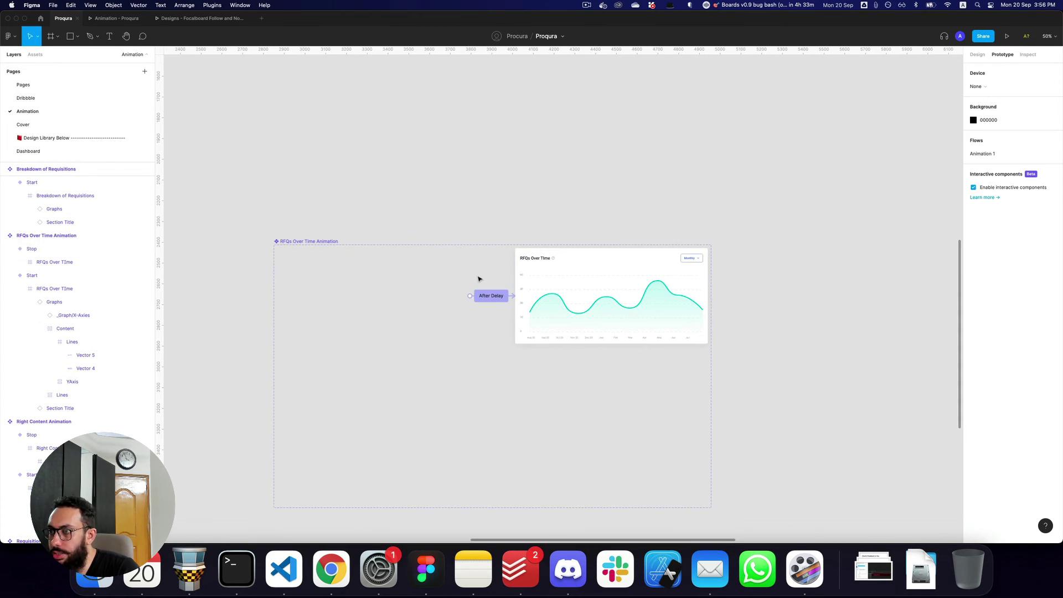
{"action": "left_click", "coordinate": [501, 298]}
{"action": "left_click", "coordinate": [938, 111]}
{"action": "type", "text": "4200ms"}
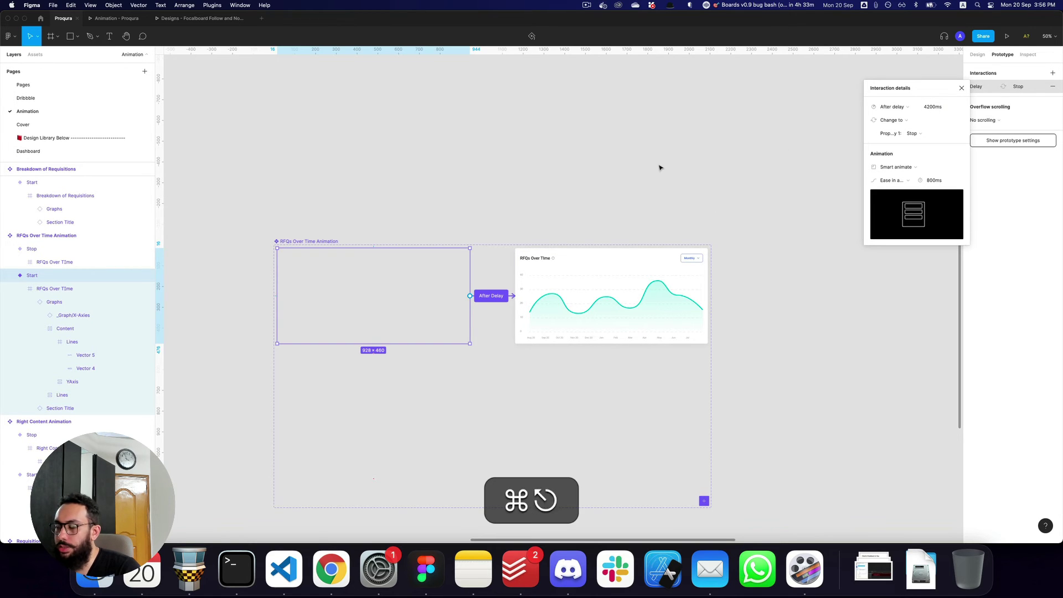
{"action": "key", "text": "super+Tab"}
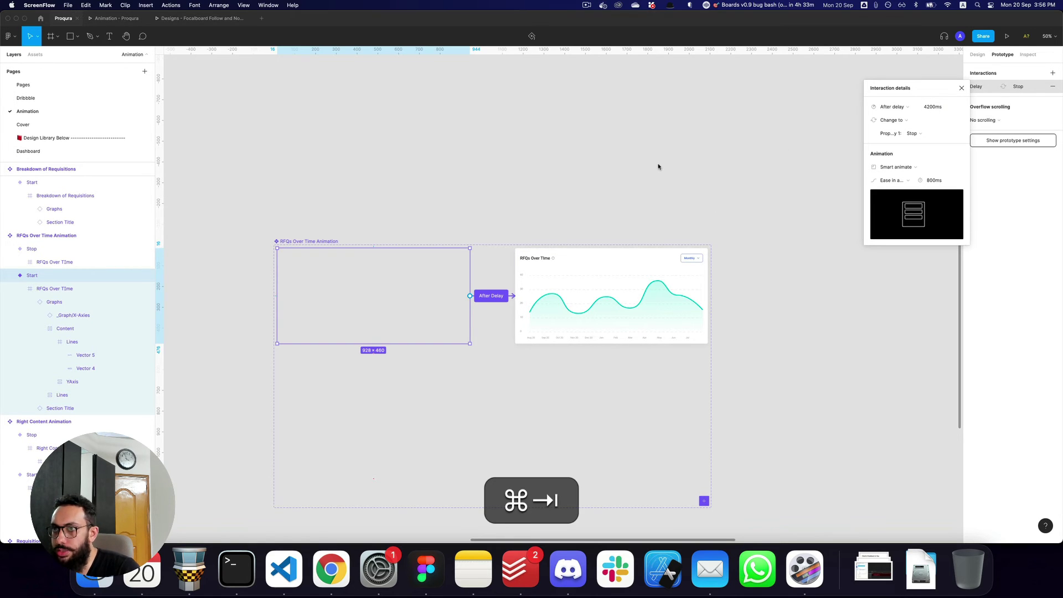
{"action": "key", "text": "super+3"}
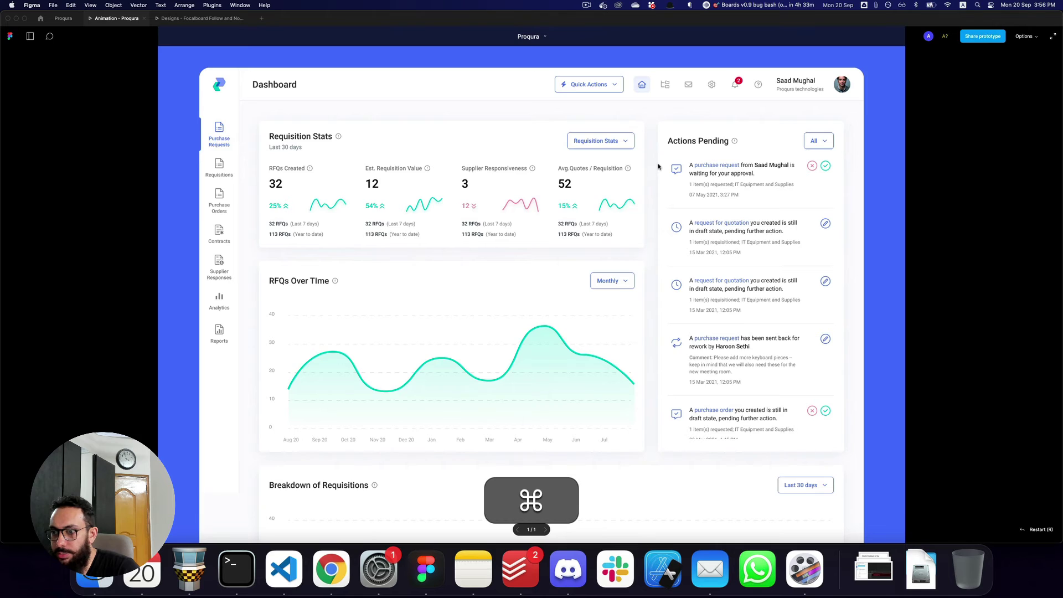
- Set the after-delay of the Breakdown of Requisitions Start variant to 5000 ms and replay the prototype
{"action": "key", "text": "super+2"}
{"action": "key", "text": "alt+super+z"}
{"action": "key", "text": "alt+space"}
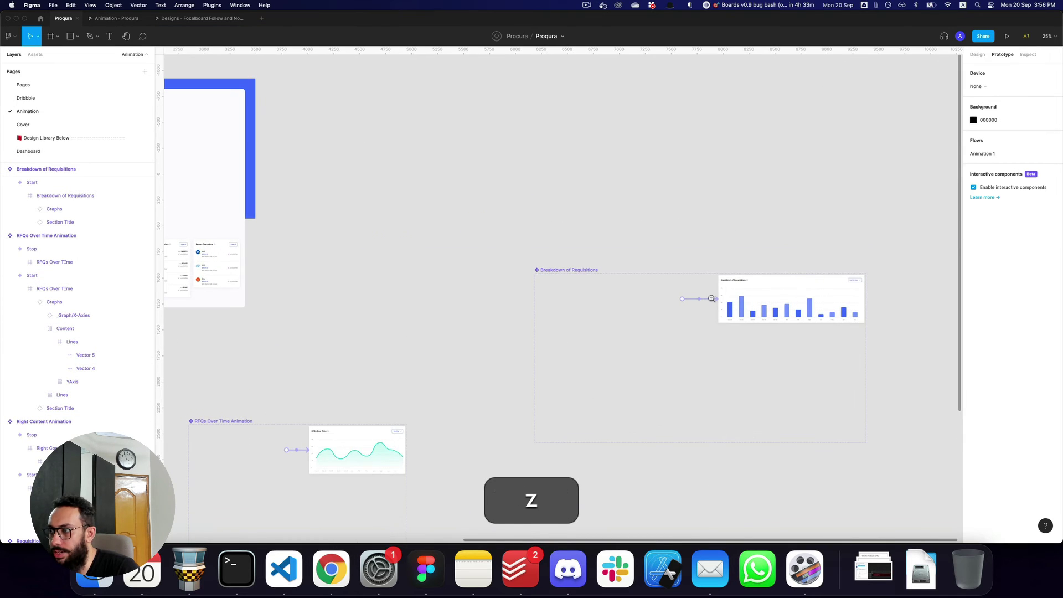
{"action": "left_click", "coordinate": [712, 299]}
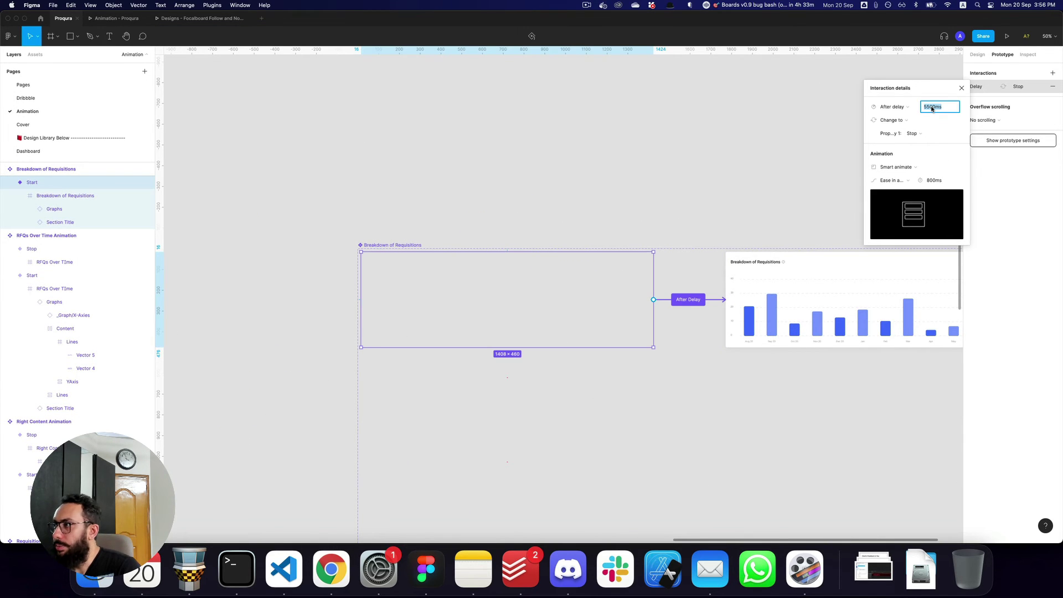
{"action": "type", "text": "5"}
{"action": "key", "text": "super+r"}
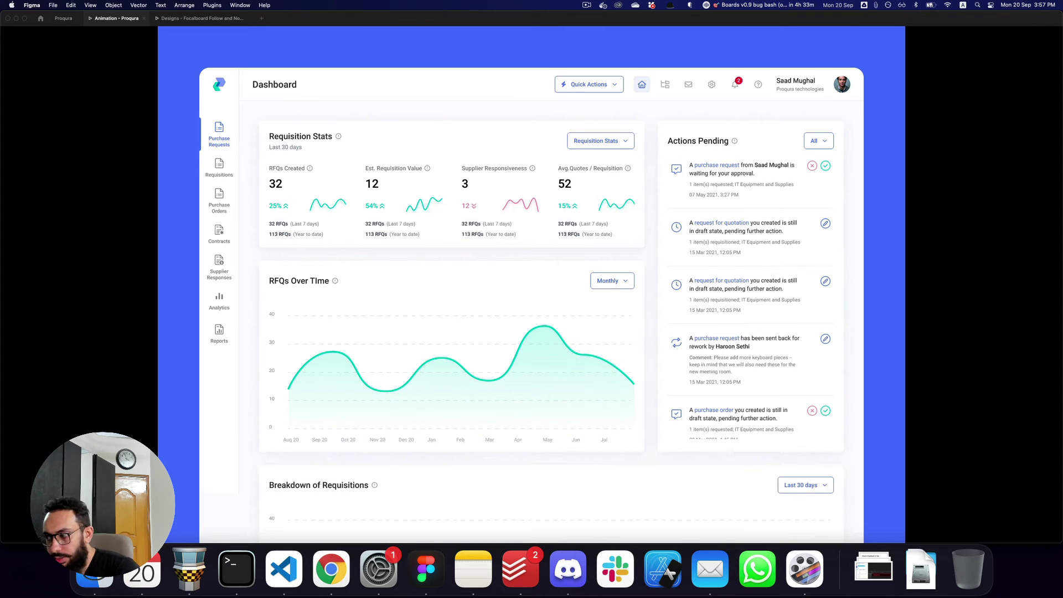
{"action": "key", "text": "super+2"}
{"action": "key", "text": "z"}
{"action": "left_click", "coordinate": [632, 208], "text": "alt"}
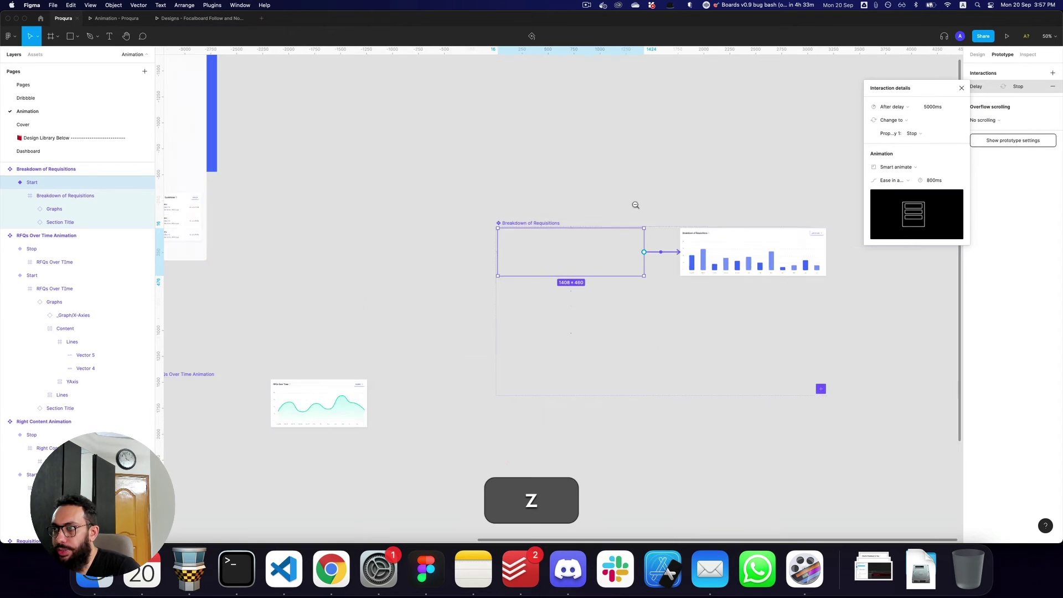
{"action": "left_click", "coordinate": [631, 208], "text": "alt"}
{"action": "left_click", "coordinate": [632, 207], "text": "alt"}
{"action": "left_click", "coordinate": [565, 212]}
{"action": "key", "text": "super+3"}
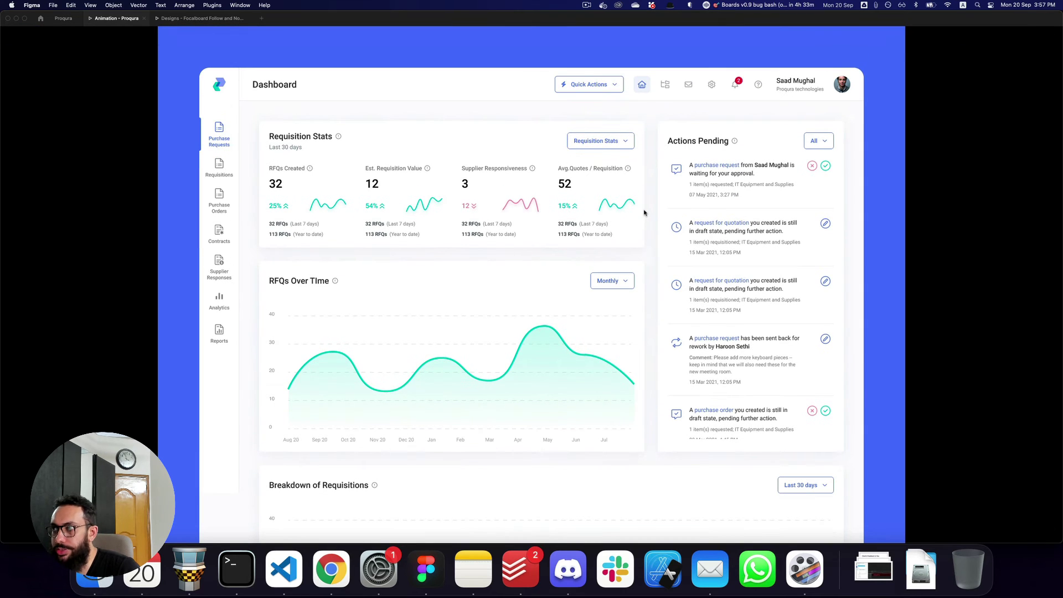
- Change the graph type in the Breakdown of Requisitions Stop variant to Line
{"action": "key", "text": "super+2"}
{"action": "scroll", "coordinate": [644, 213], "scroll_direction": "right", "scroll_amount": 2}
{"action": "key", "text": "z"}
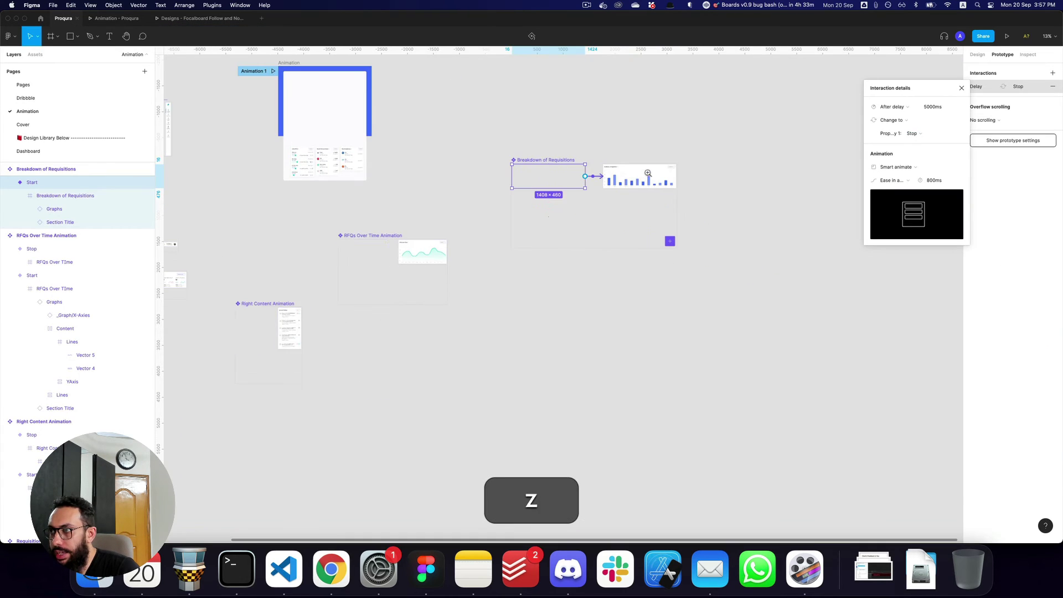
{"action": "left_click", "coordinate": [644, 177]}
{"action": "double_click", "coordinate": [641, 185]}
{"action": "double_click", "coordinate": [640, 186]}
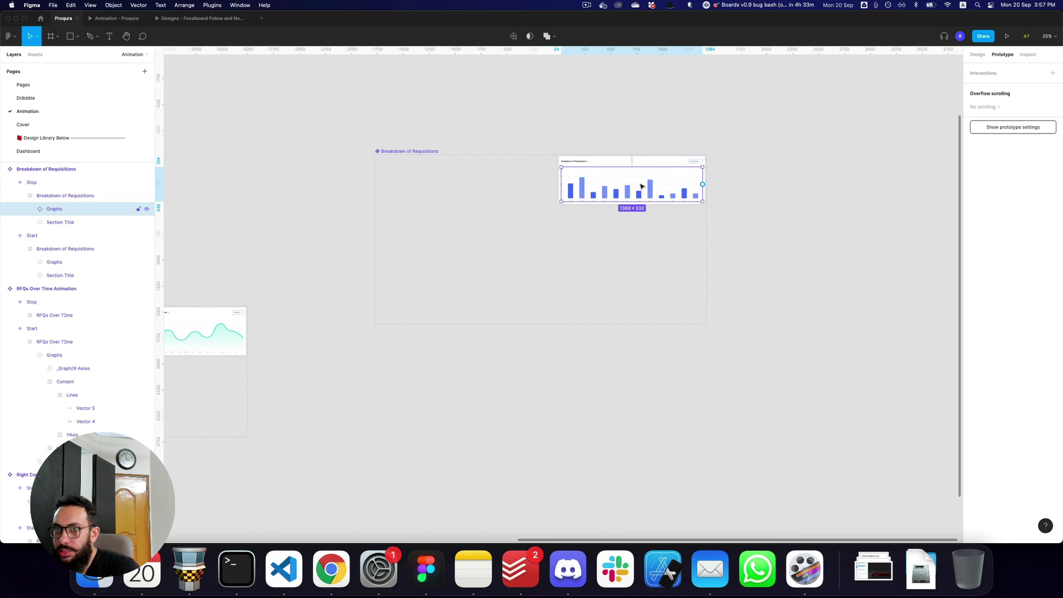
{"action": "left_click", "coordinate": [982, 55]}
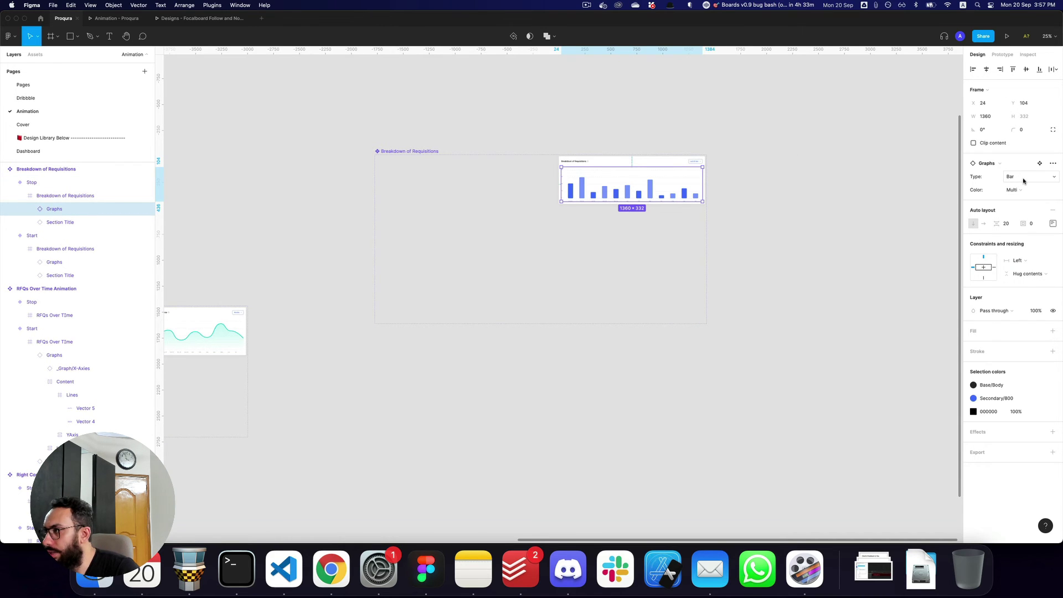
{"action": "left_click", "coordinate": [1024, 177]}
{"action": "left_click", "coordinate": [1022, 167]}
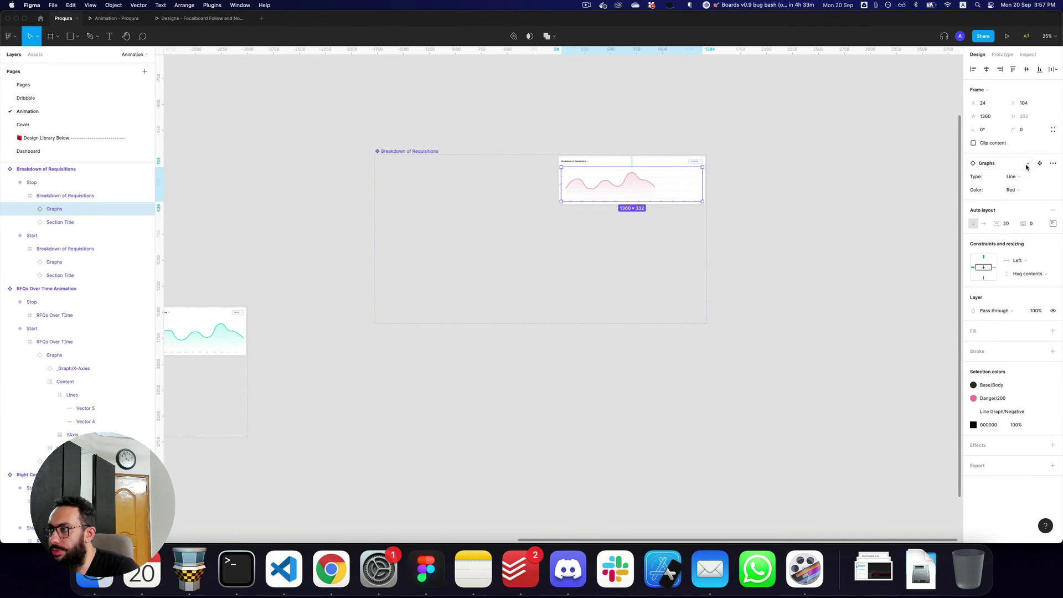
- Set the color of the Breakdown of Requisitions line graph to Green and review the card in the prototype
{"action": "key", "text": "super+2"}
{"action": "left_click", "coordinate": [1027, 167]}
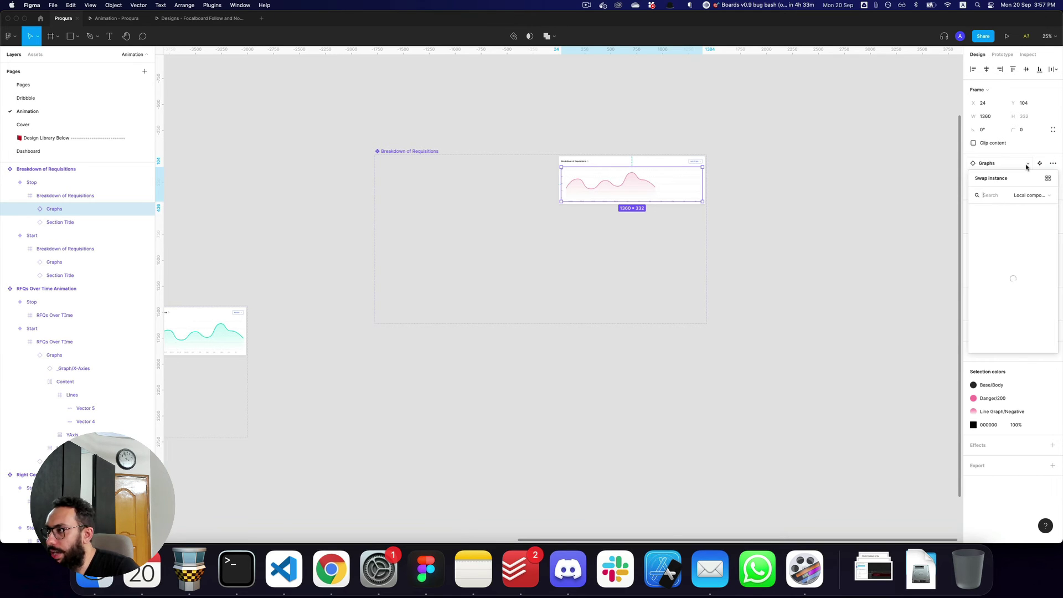
{"action": "key", "text": "Escape"}
{"action": "left_click", "coordinate": [1013, 177]}
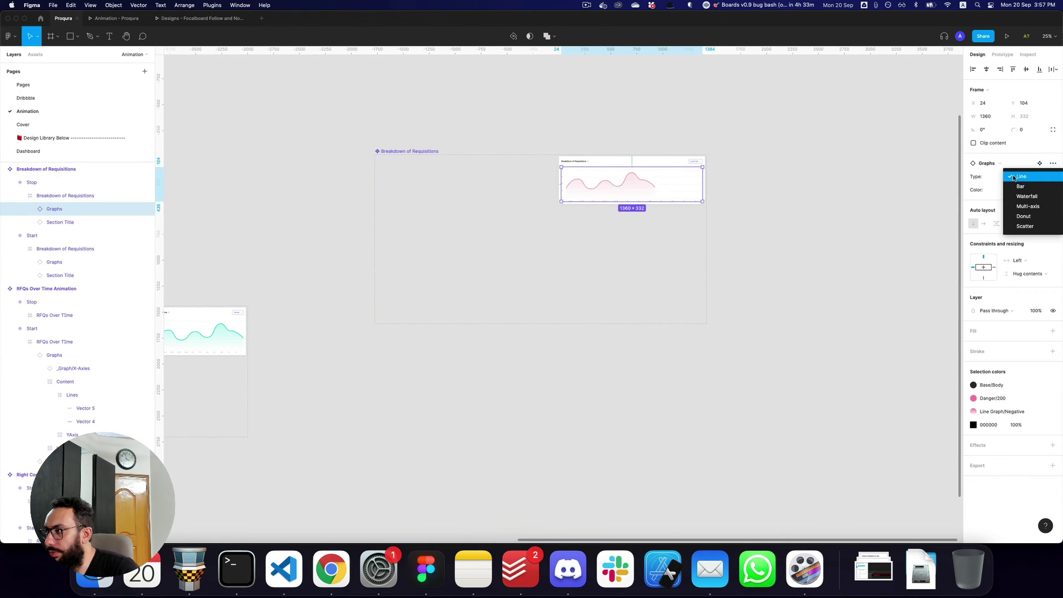
{"action": "left_click", "coordinate": [1014, 177]}
{"action": "left_click", "coordinate": [1016, 190]}
{"action": "left_click", "coordinate": [1021, 209]}
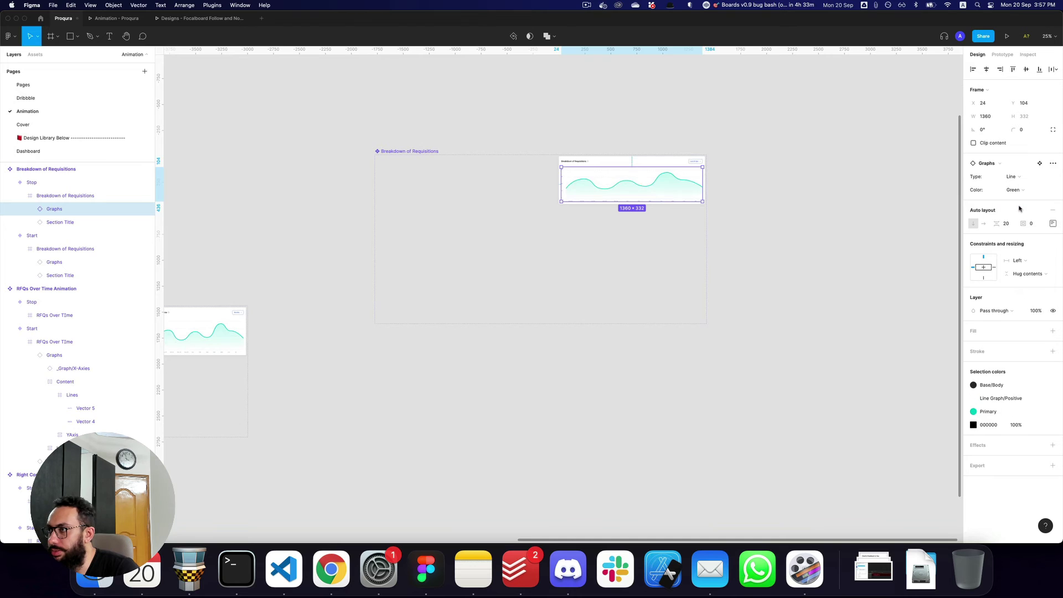
{"action": "key", "text": "super+3"}
{"action": "scroll", "coordinate": [606, 389], "scroll_direction": "down", "scroll_amount": 2}
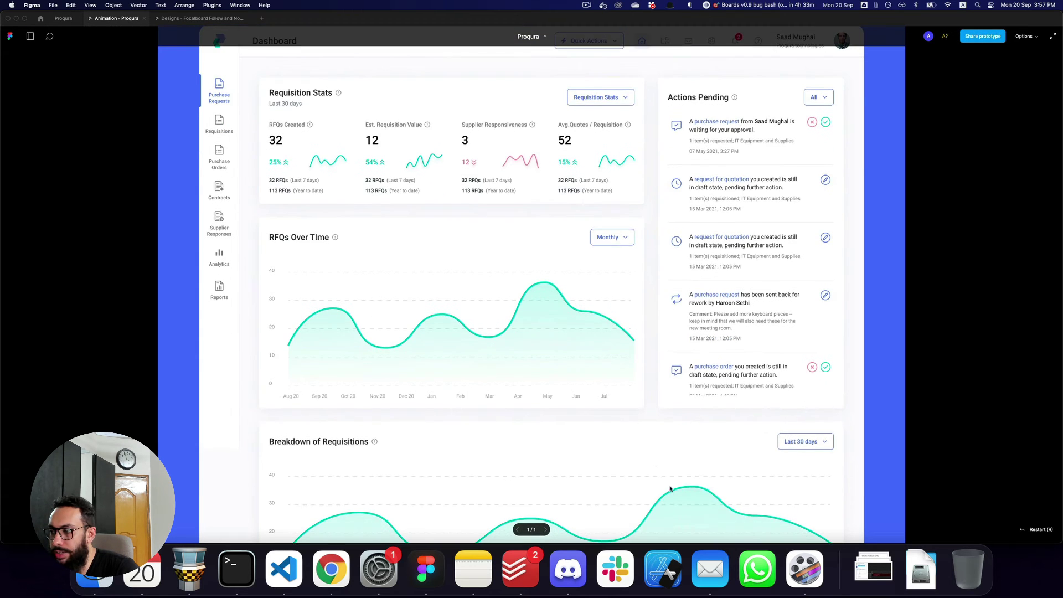
{"action": "scroll", "coordinate": [670, 489], "scroll_direction": "up", "scroll_amount": 2}
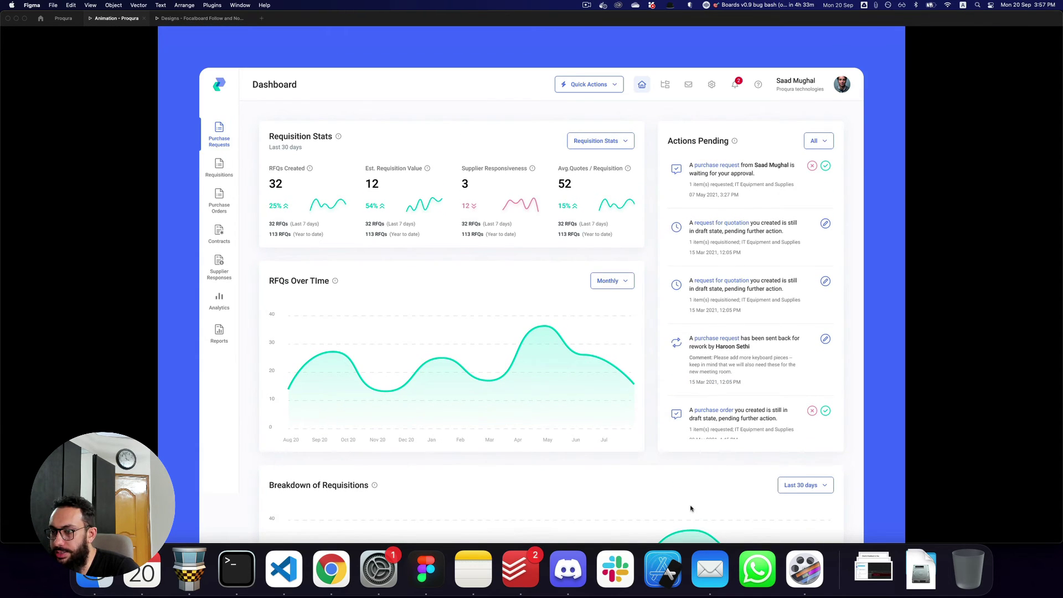
- Change the graph type in the RFQs Over Time Stop variant to Bar and review it in the prototype
{"action": "key", "text": "super+2"}
{"action": "key", "text": "alt+super+z"}
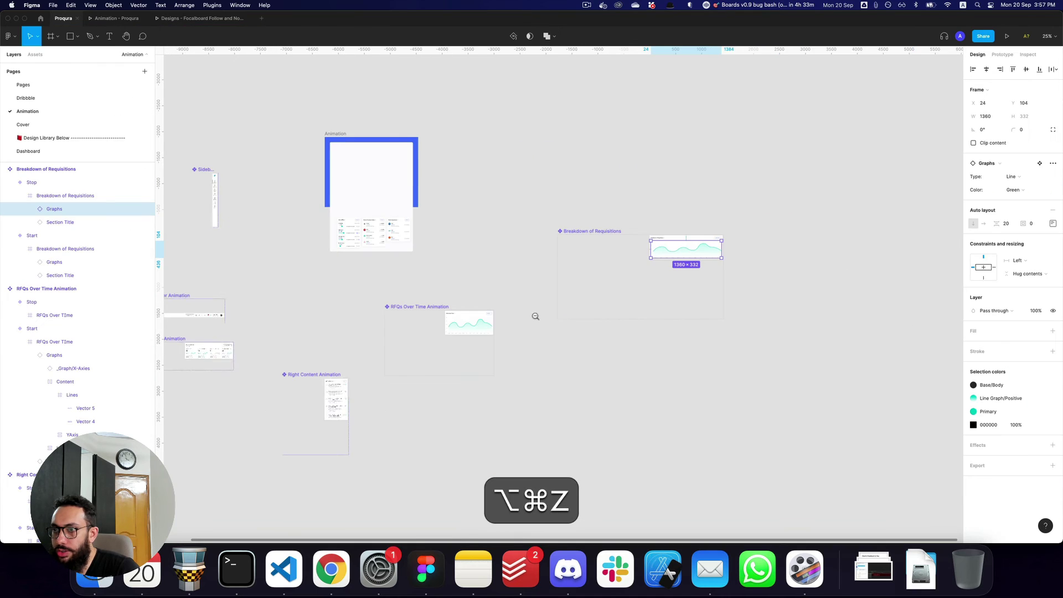
{"action": "scroll", "coordinate": [535, 316], "scroll_direction": "left", "scroll_amount": 2}
{"action": "key", "text": "z"}
{"action": "left_click", "coordinate": [544, 327]}
{"action": "double_click", "coordinate": [548, 326]}
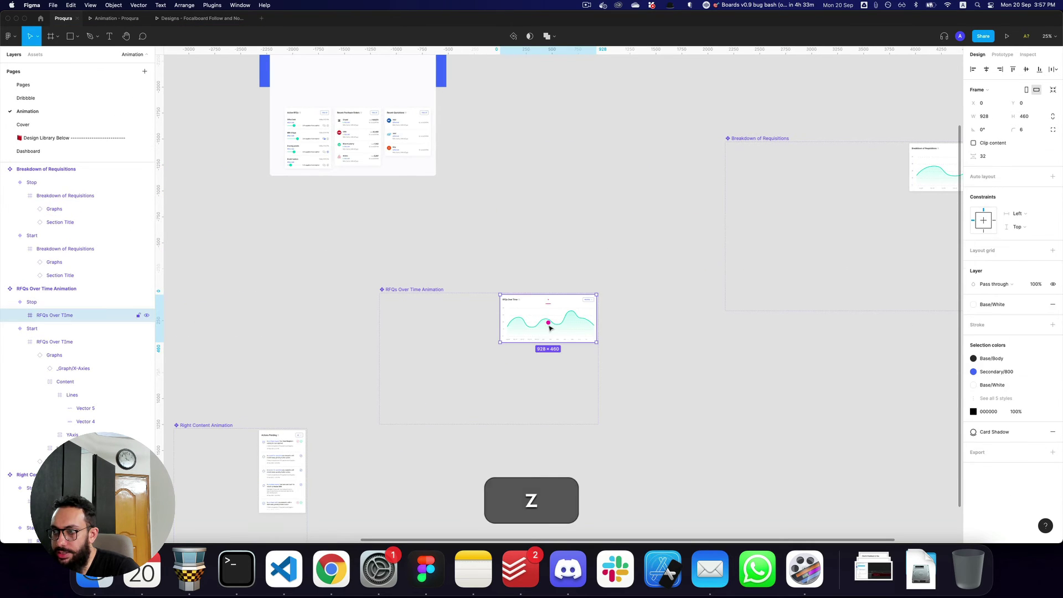
{"action": "double_click", "coordinate": [550, 329]}
{"action": "left_click", "coordinate": [1023, 178]}
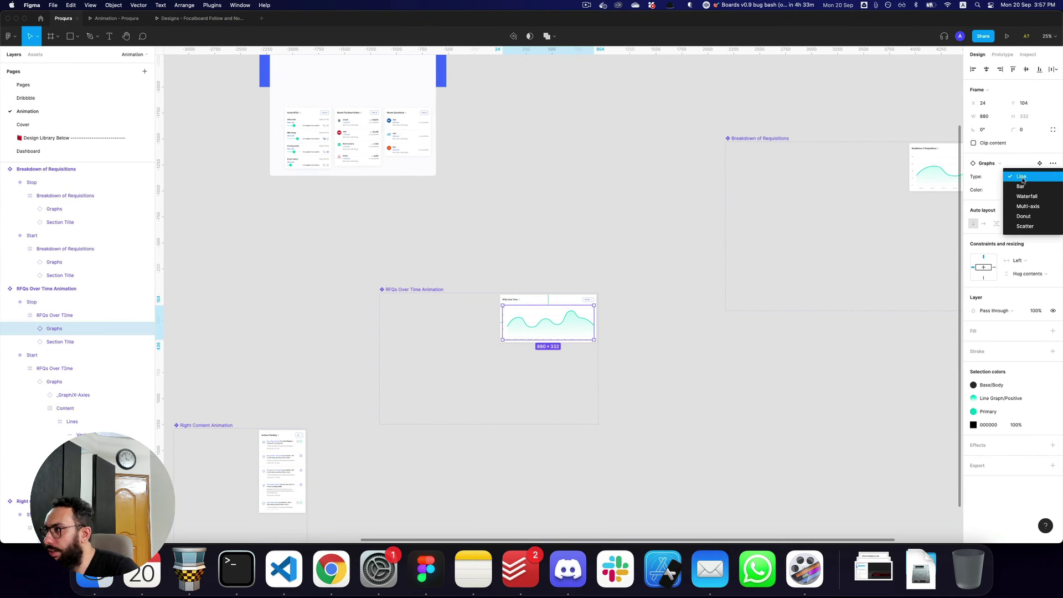
{"action": "left_click", "coordinate": [1021, 187]}
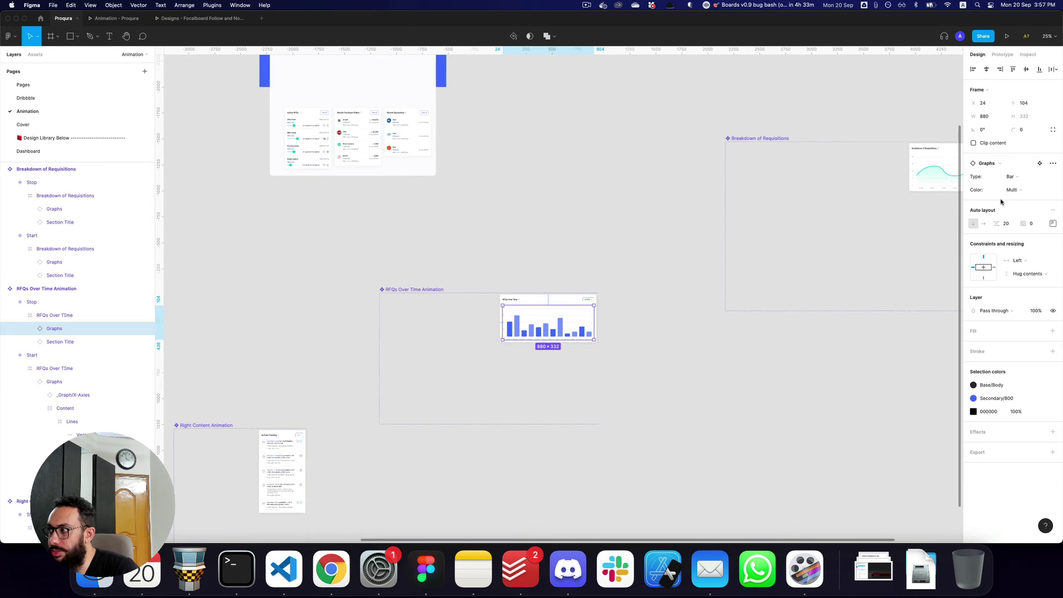
{"action": "key", "text": "super+3"}
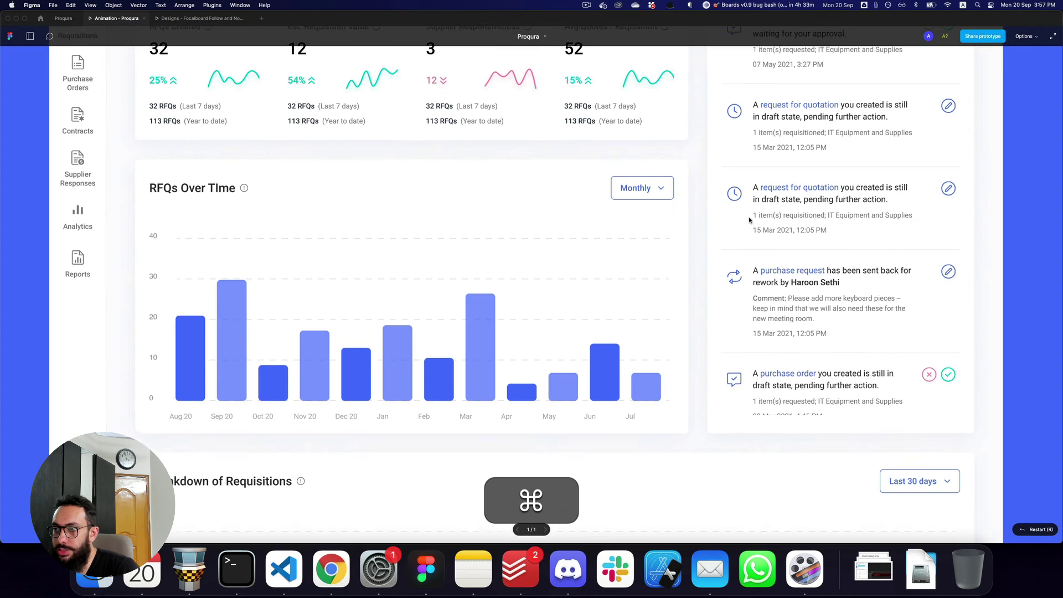
{"action": "scroll", "coordinate": [751, 220], "scroll_direction": "down", "scroll_amount": 1}
{"action": "scroll", "coordinate": [750, 220], "scroll_direction": "up", "scroll_amount": 1}
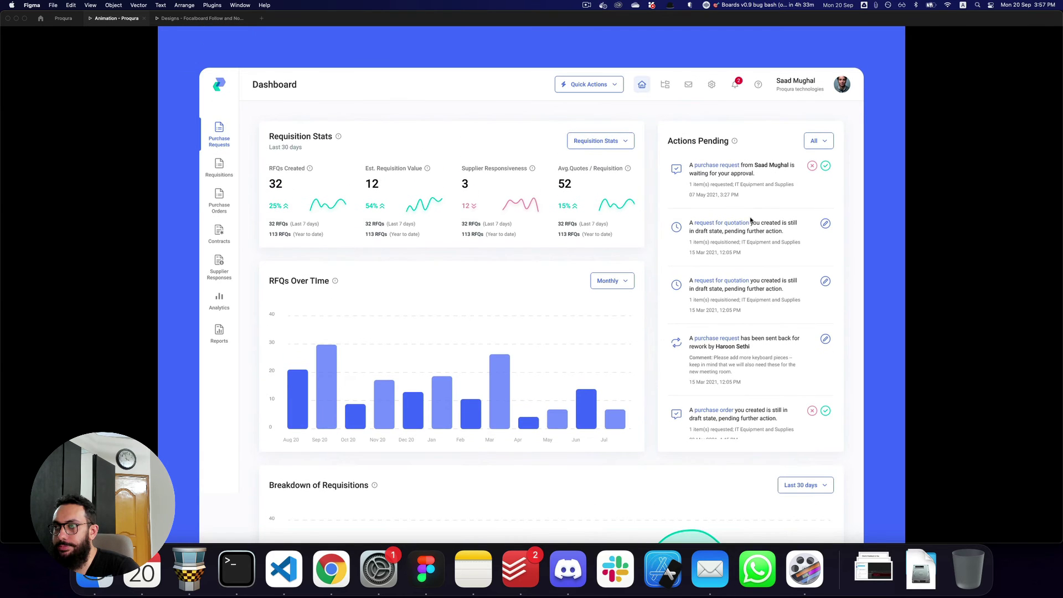
- Return to the design file and set the opacity of the RFQs Over Time card in the Start variant to 100%
{"action": "key", "text": "super"}
{"action": "key", "text": "super+2"}
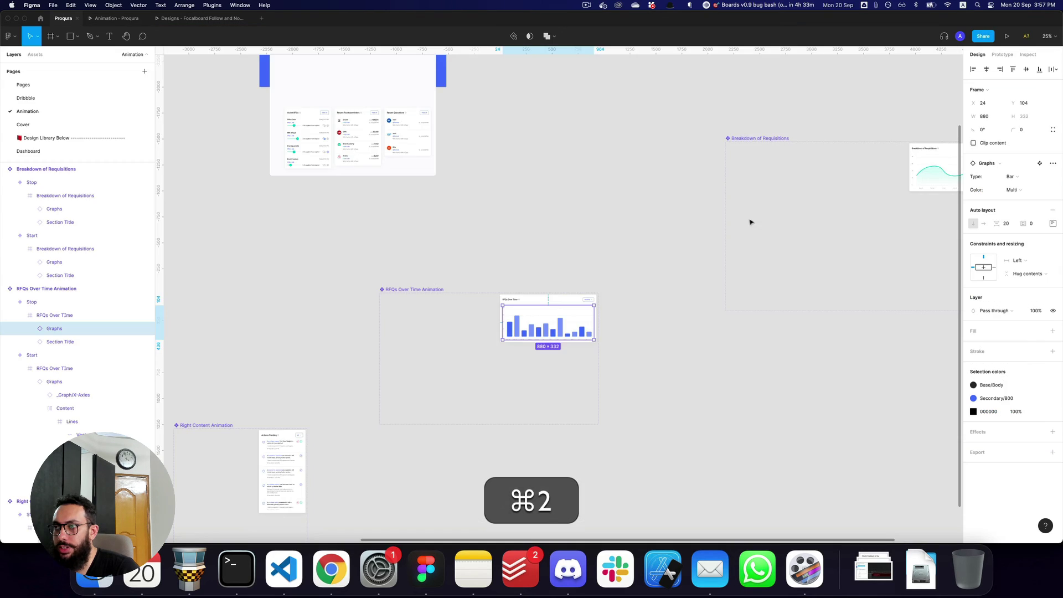
{"action": "key", "text": "super+minus"}
{"action": "left_click", "coordinate": [567, 260]}
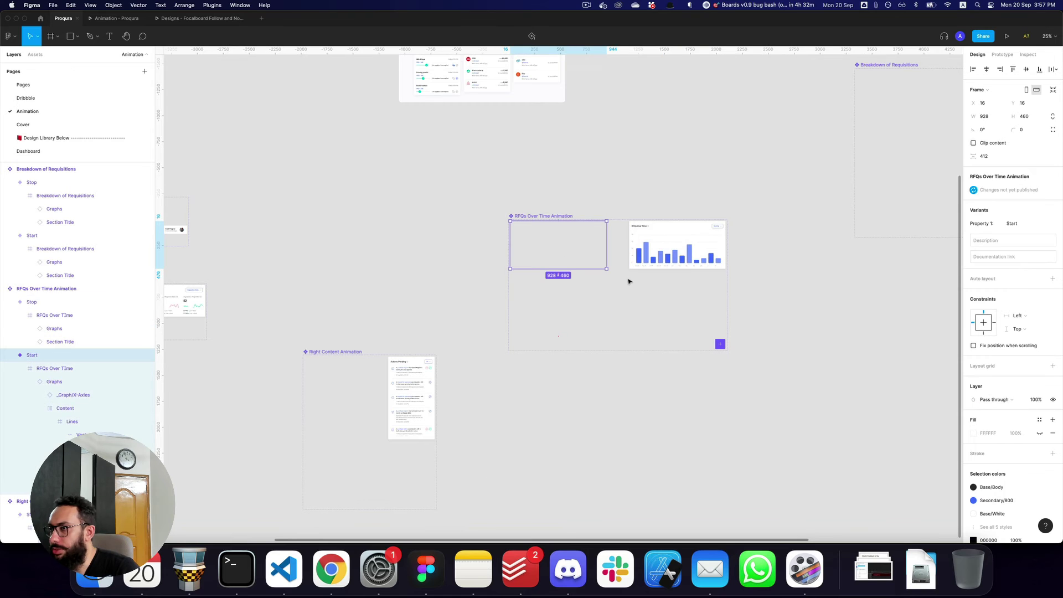
{"action": "left_click", "coordinate": [608, 297]}
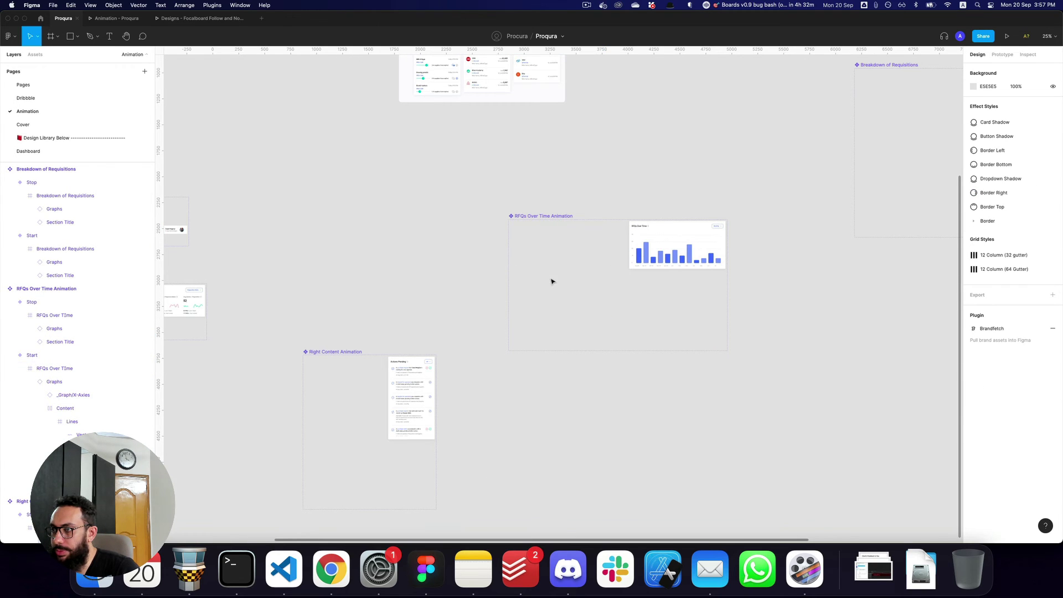
{"action": "left_click", "coordinate": [554, 274]}
{"action": "key", "text": "0"}
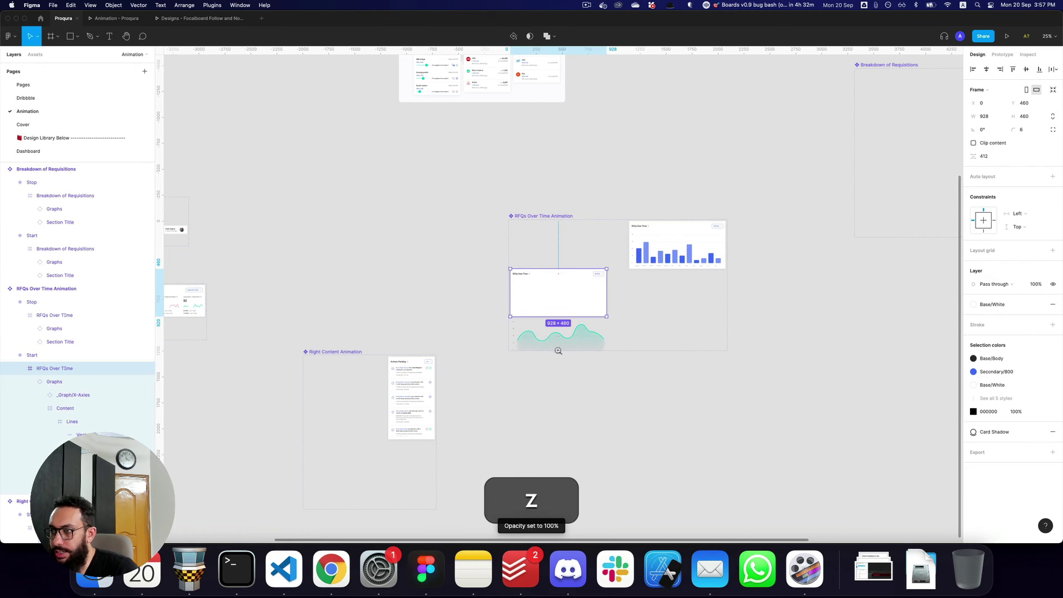
- Change the graph type in the RFQs Over Time Start variant to Bar
{"action": "left_click", "coordinate": [558, 351]}
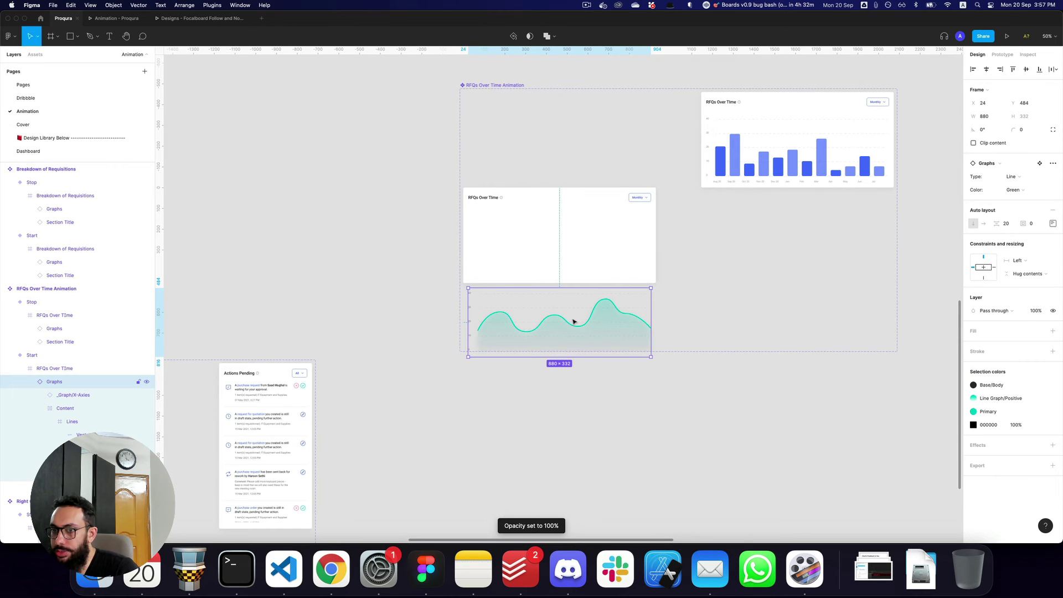
{"action": "left_click", "coordinate": [1017, 179]}
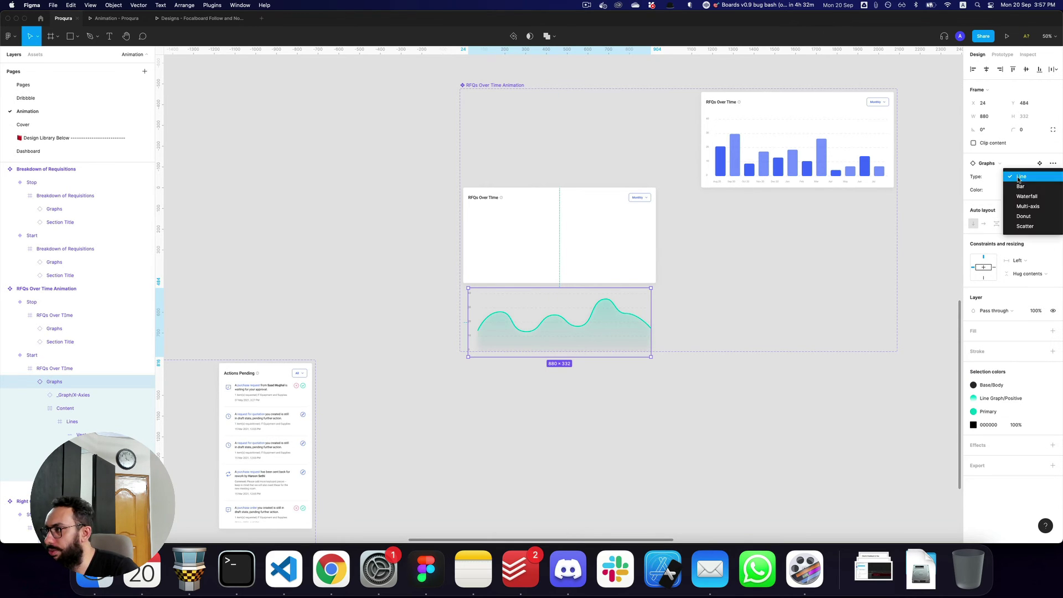
{"action": "left_click", "coordinate": [1021, 187]}
- Set the opacity of the RFQs Over Time card in the Start variant to 0%
{"action": "left_click", "coordinate": [801, 240], "text": "alt"}
{"action": "scroll", "coordinate": [797, 222], "scroll_direction": "right", "scroll_amount": 10}
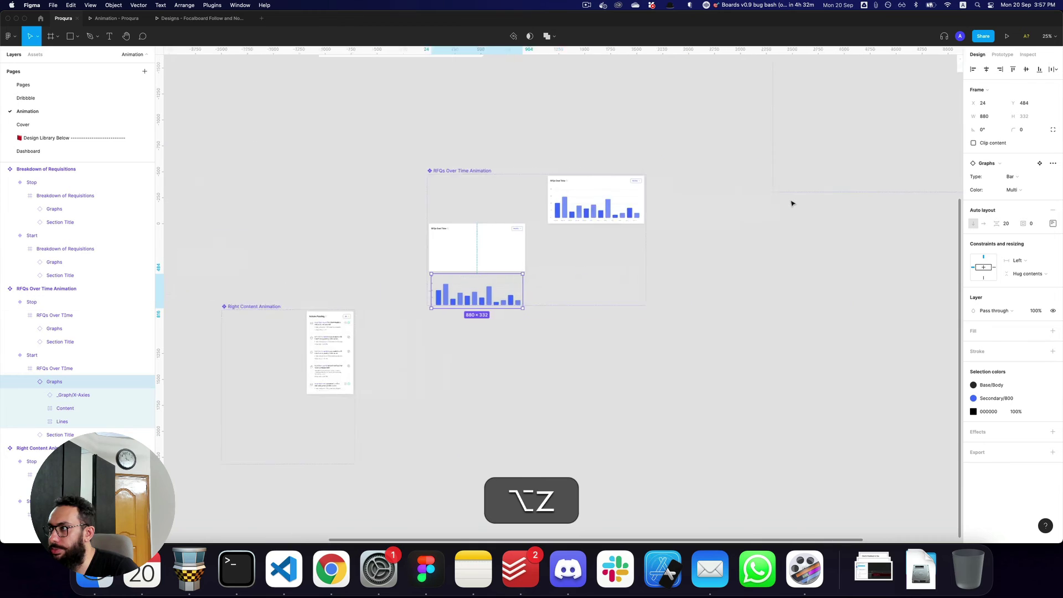
{"action": "scroll", "coordinate": [793, 202], "scroll_direction": "up", "scroll_amount": 5}
{"action": "scroll", "coordinate": [792, 203], "scroll_direction": "left", "scroll_amount": 5}
{"action": "left_click", "coordinate": [540, 436]}
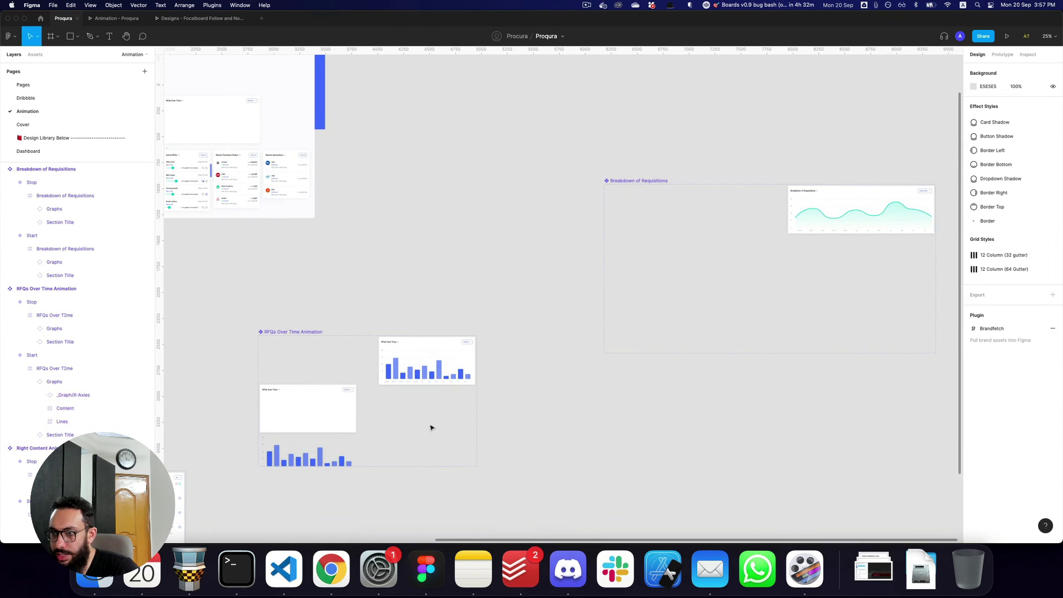
{"action": "left_click", "coordinate": [326, 425], "text": "super"}
{"action": "key", "text": "0"}
- Set the opacity of the Breakdown of Requisitions card in the Start variant to 100%
{"action": "left_click", "coordinate": [690, 228]}
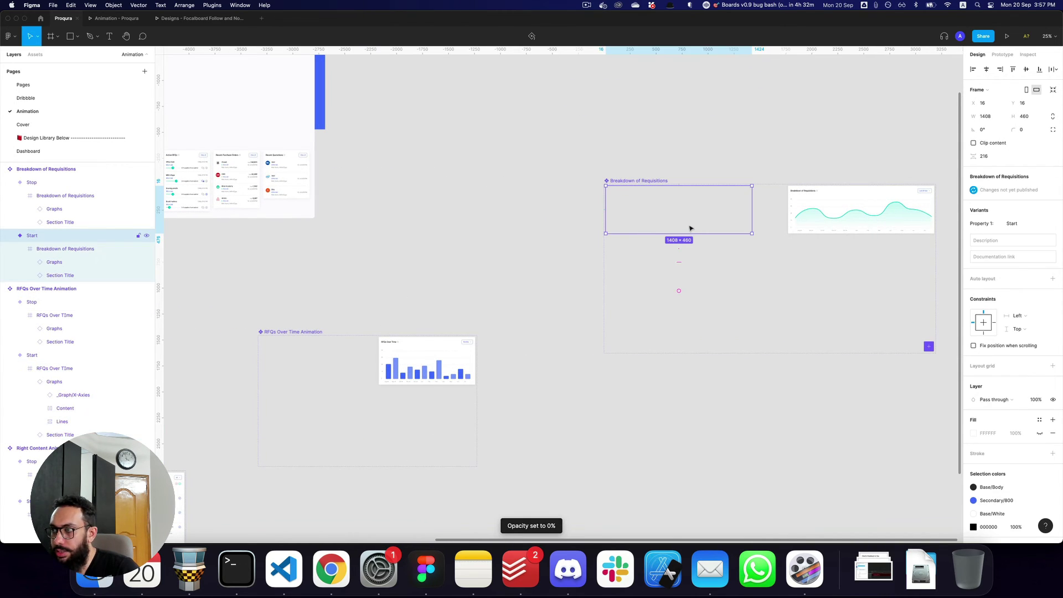
{"action": "left_click", "coordinate": [676, 276]}
{"action": "left_click", "coordinate": [634, 204]}
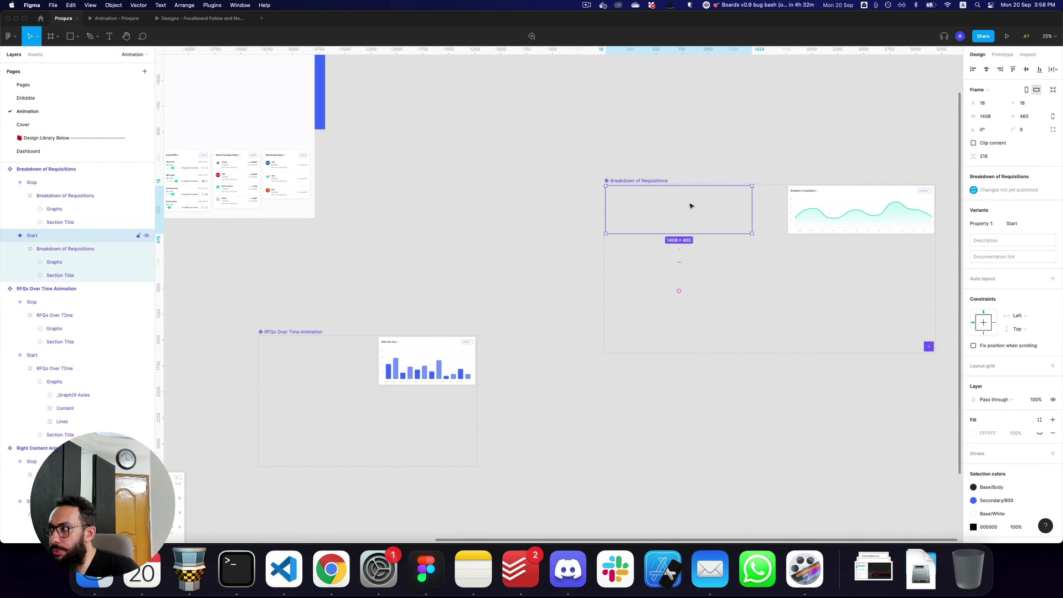
{"action": "left_click", "coordinate": [65, 248]}
{"action": "key", "text": "0"}
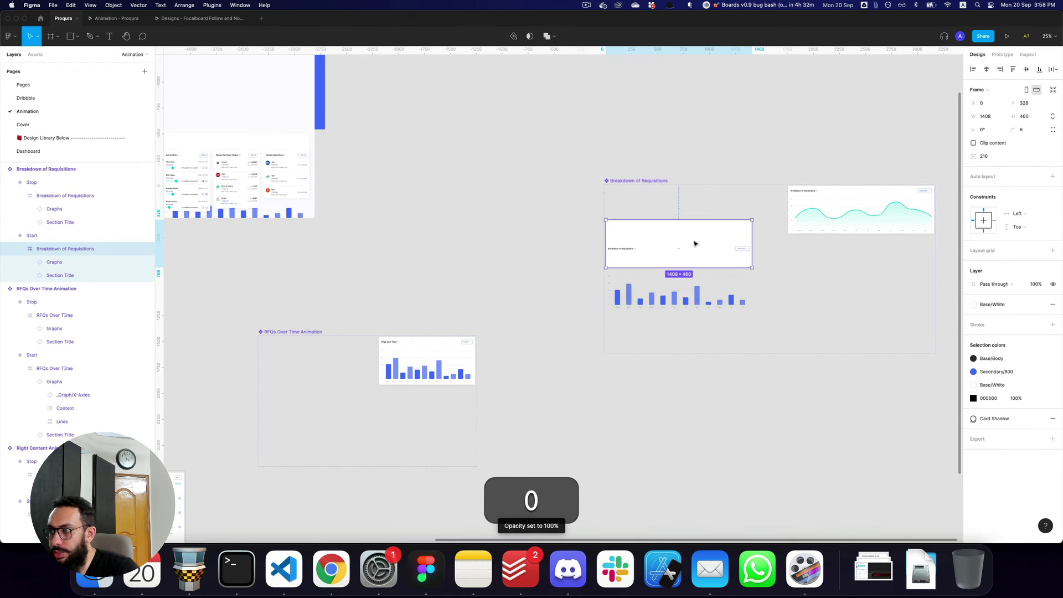
- Change the graph in the Breakdown of Requisitions Start variant to type Line with the color Green
{"action": "left_click", "coordinate": [661, 303]}
{"action": "left_click", "coordinate": [1013, 176]}
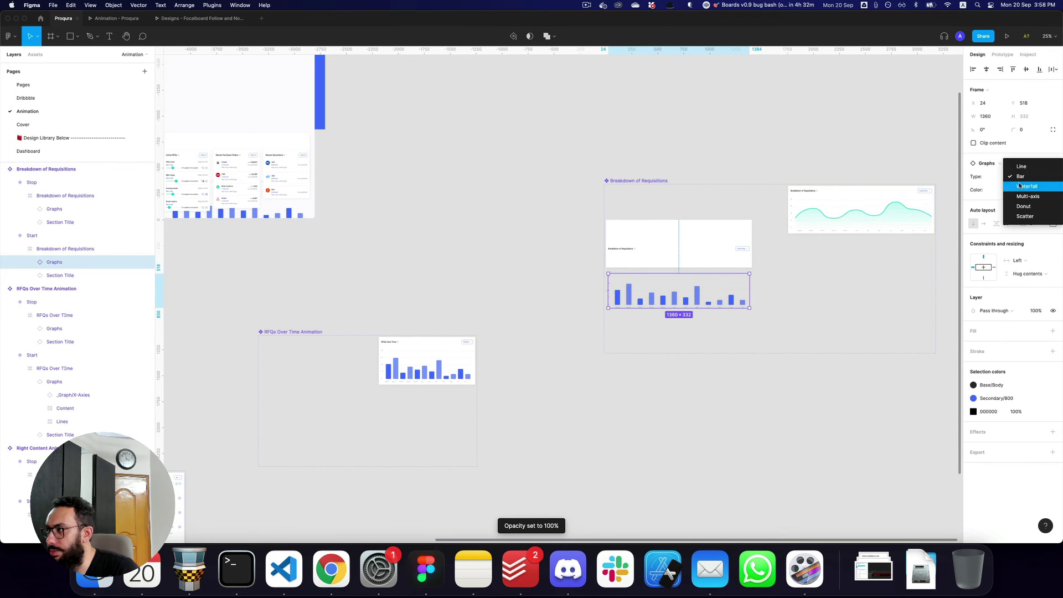
{"action": "left_click", "coordinate": [1022, 166]}
{"action": "left_click", "coordinate": [1012, 176]}
{"action": "left_click", "coordinate": [1021, 186]}
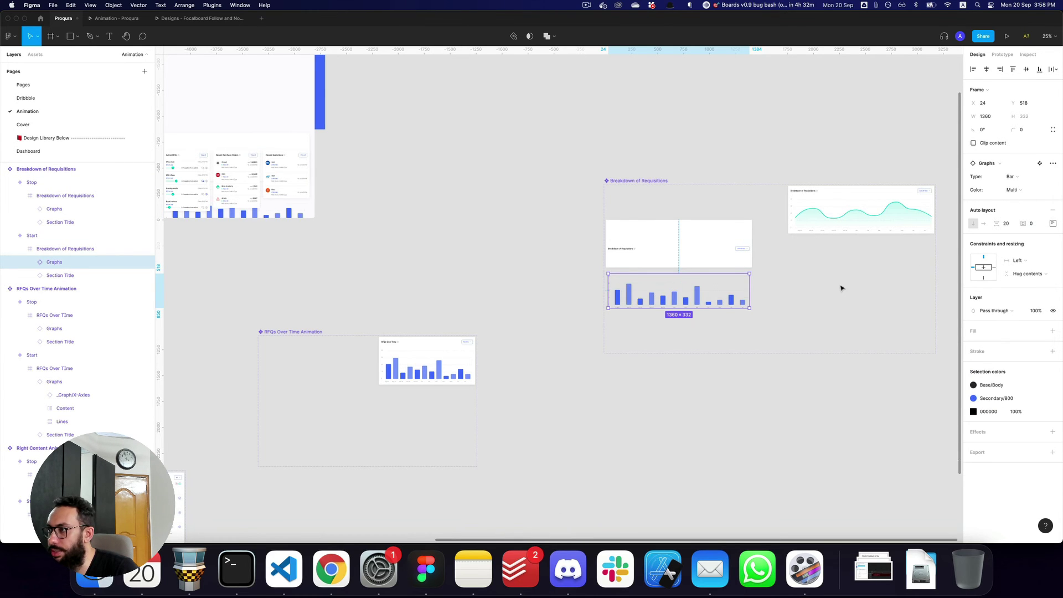
{"action": "left_click", "coordinate": [1012, 190]}
{"action": "left_click", "coordinate": [1023, 199]}
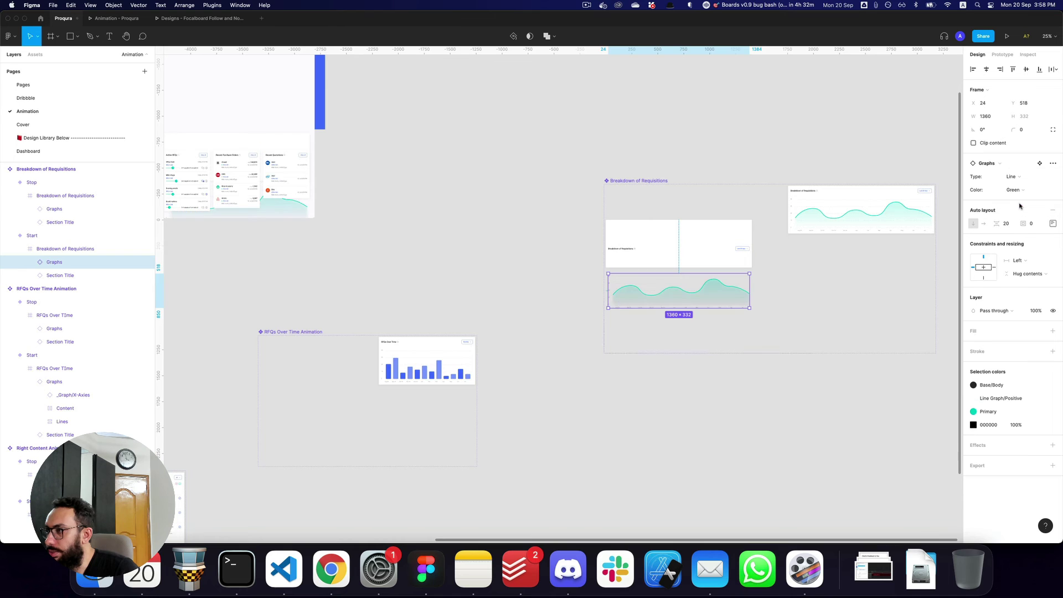
- Set the opacity of the Breakdown of Requisitions card in the Start variant to 0% and replay the prototype
{"action": "left_click", "coordinate": [874, 260]}
{"action": "left_click", "coordinate": [688, 254]}
{"action": "key", "text": "super+0"}
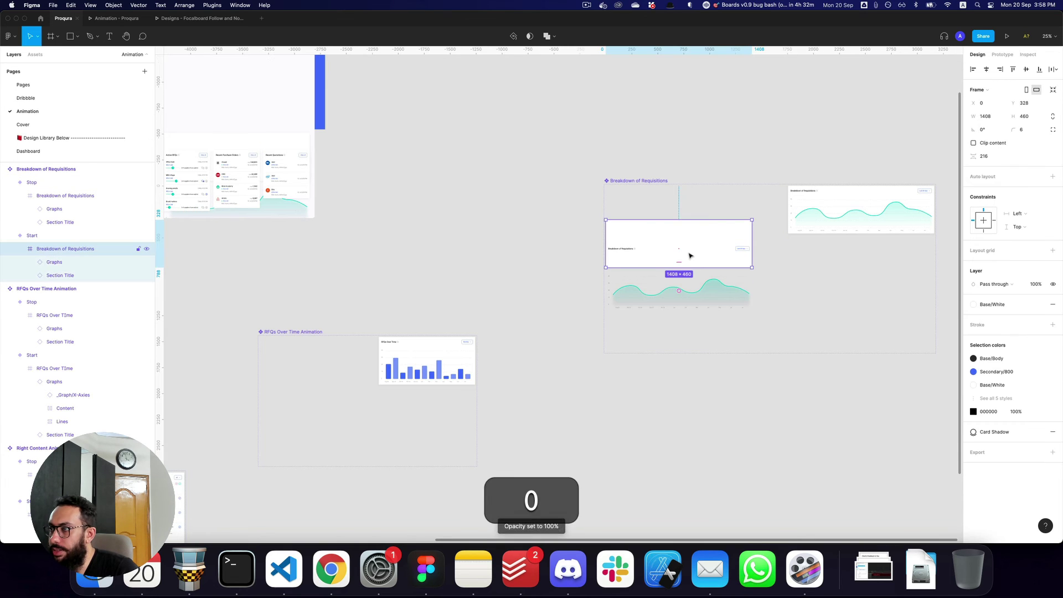
{"action": "key", "text": "super+r"}
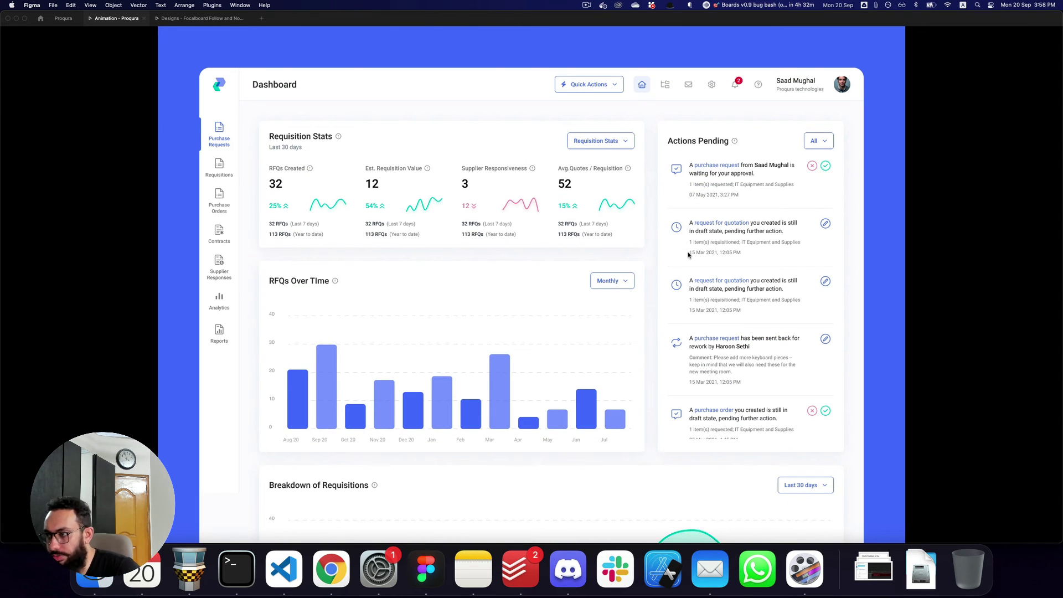
- Return to the design file and duplicate the Animation frame beside the original
{"action": "key", "text": "super+2"}
{"action": "key", "text": "alt+super+z"}
{"action": "left_click", "coordinate": [745, 215], "text": "alt"}
{"action": "left_click", "coordinate": [745, 214], "text": "alt"}
{"action": "key", "text": "alt+v"}
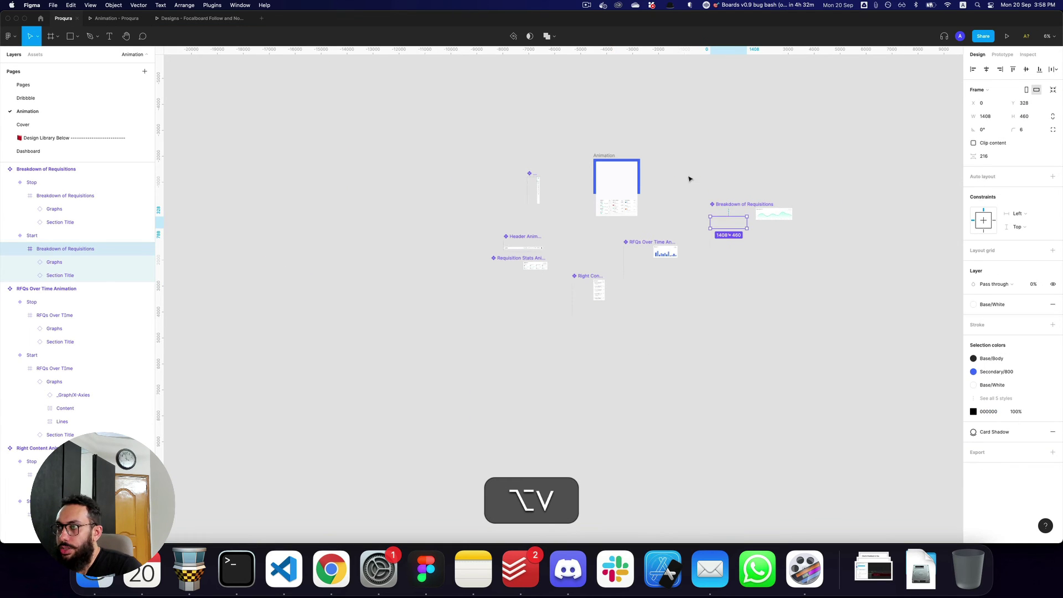
{"action": "left_click", "coordinate": [690, 178]}
{"action": "key", "text": "v"}
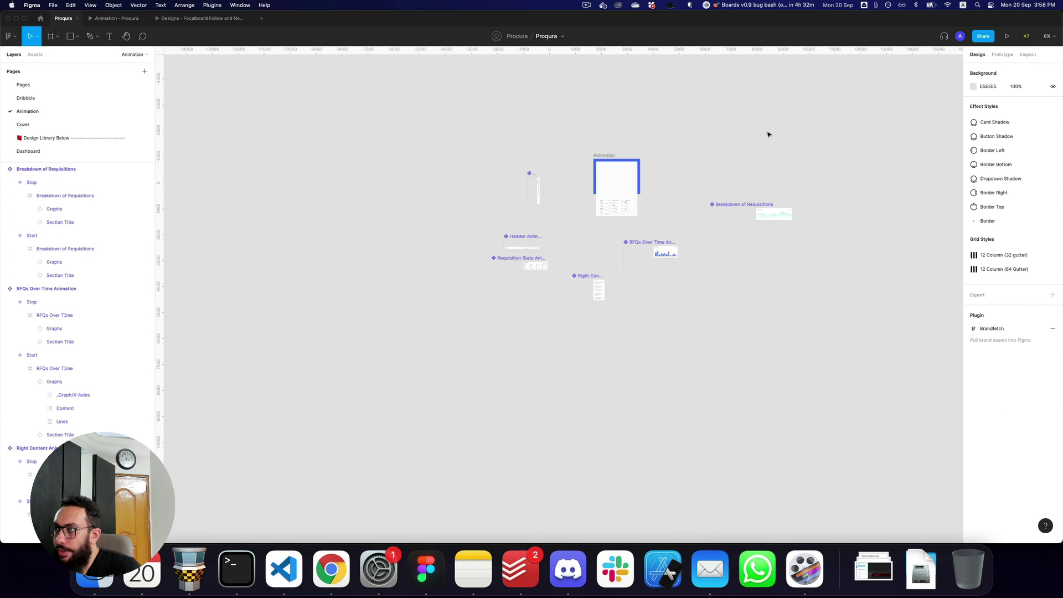
{"action": "key", "text": "z"}
{"action": "left_click", "coordinate": [692, 154]}
{"action": "key", "text": "v"}
{"action": "left_click", "coordinate": [562, 166]}
{"action": "key", "text": "super+d"}
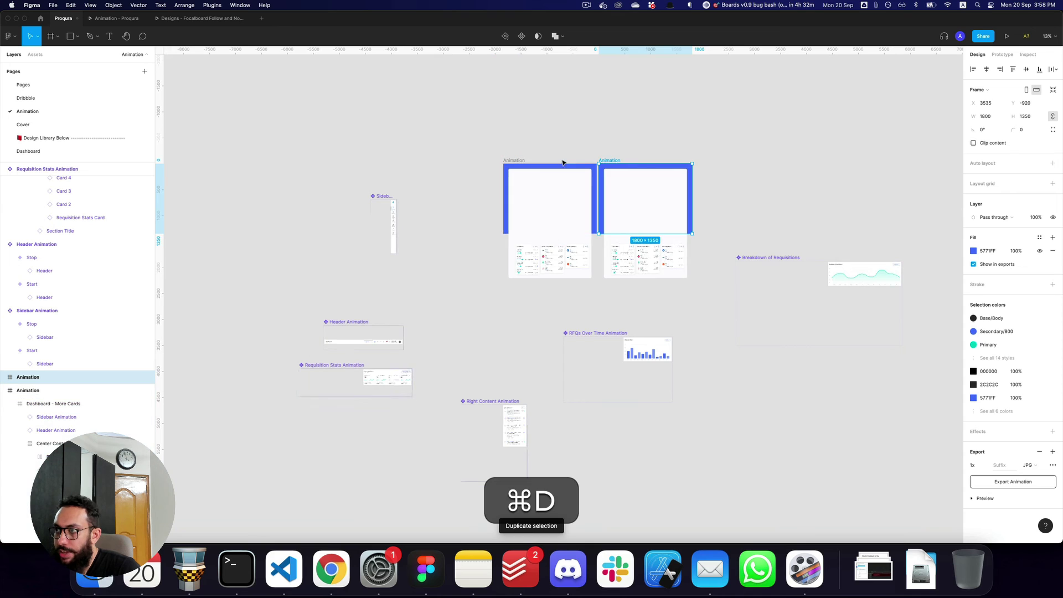
- Switch the Header Animation instance in the duplicated Animation frame to the Stop variant
{"action": "left_click", "coordinate": [653, 158]}
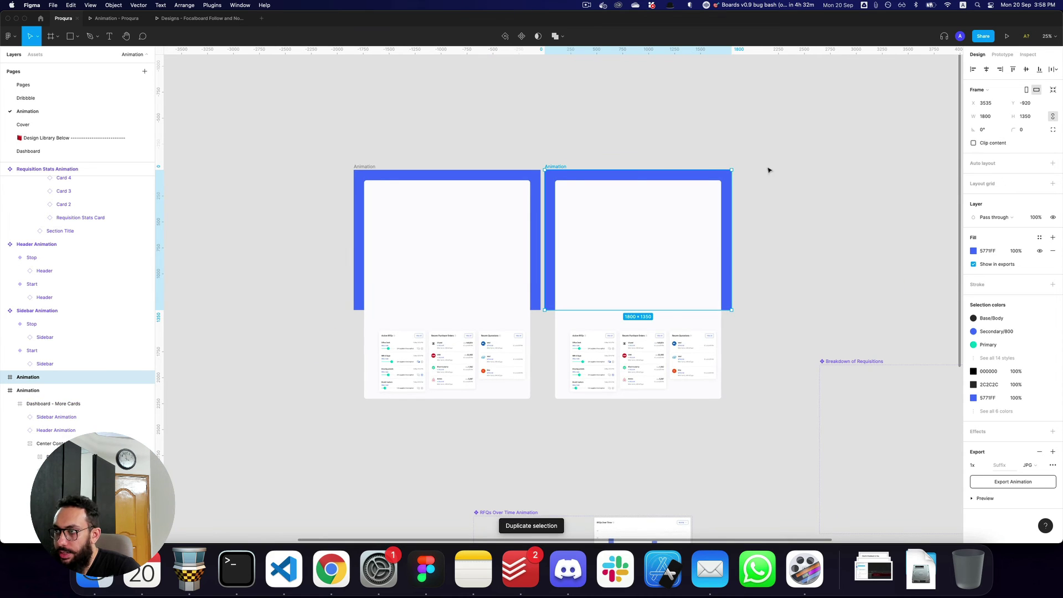
{"action": "left_click", "coordinate": [680, 223]}
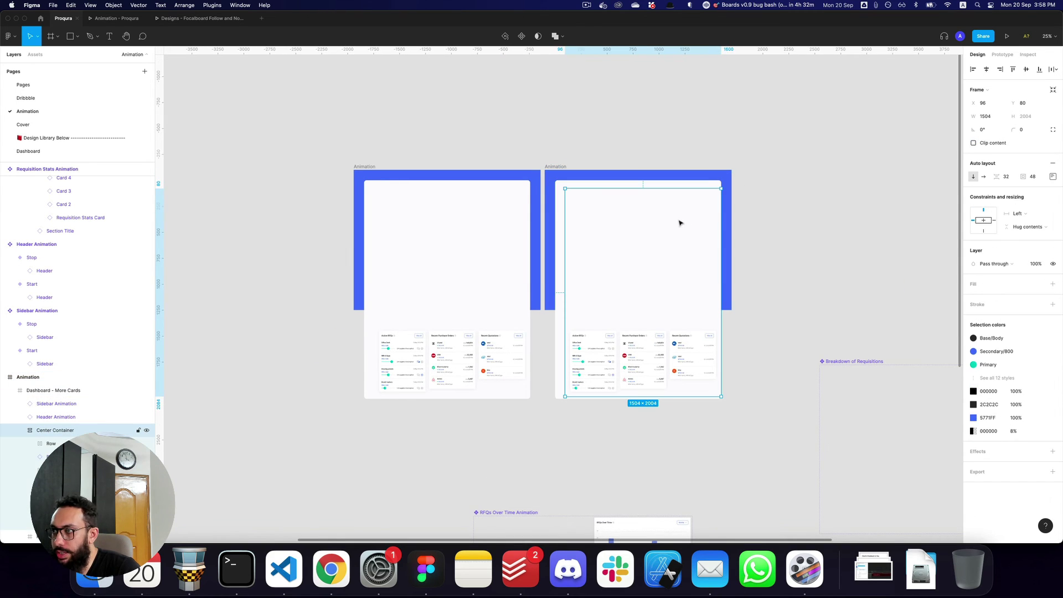
{"action": "double_click", "coordinate": [590, 212]}
{"action": "left_click", "coordinate": [559, 190]}
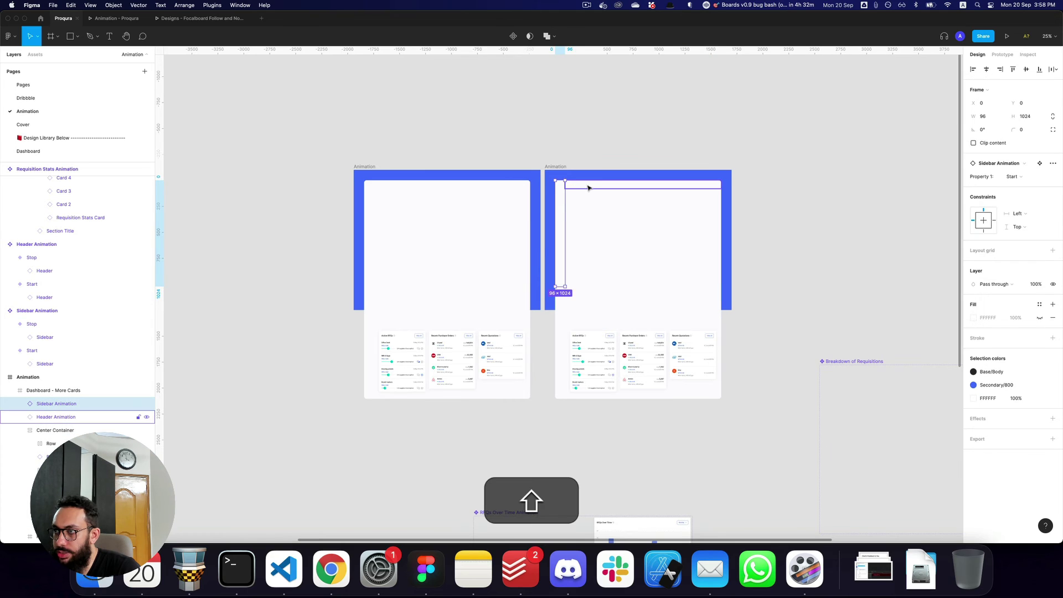
{"action": "left_click", "coordinate": [589, 188], "text": "shift"}
{"action": "left_click", "coordinate": [687, 181]}
{"action": "left_click", "coordinate": [687, 183]}
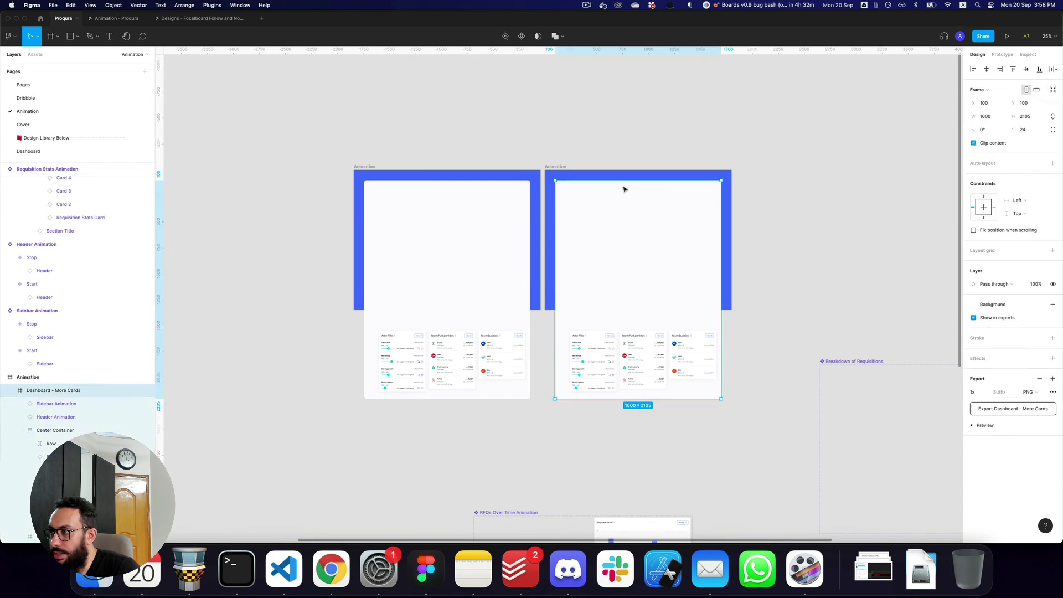
{"action": "left_click", "coordinate": [1022, 184]}
{"action": "left_click", "coordinate": [1021, 190]}
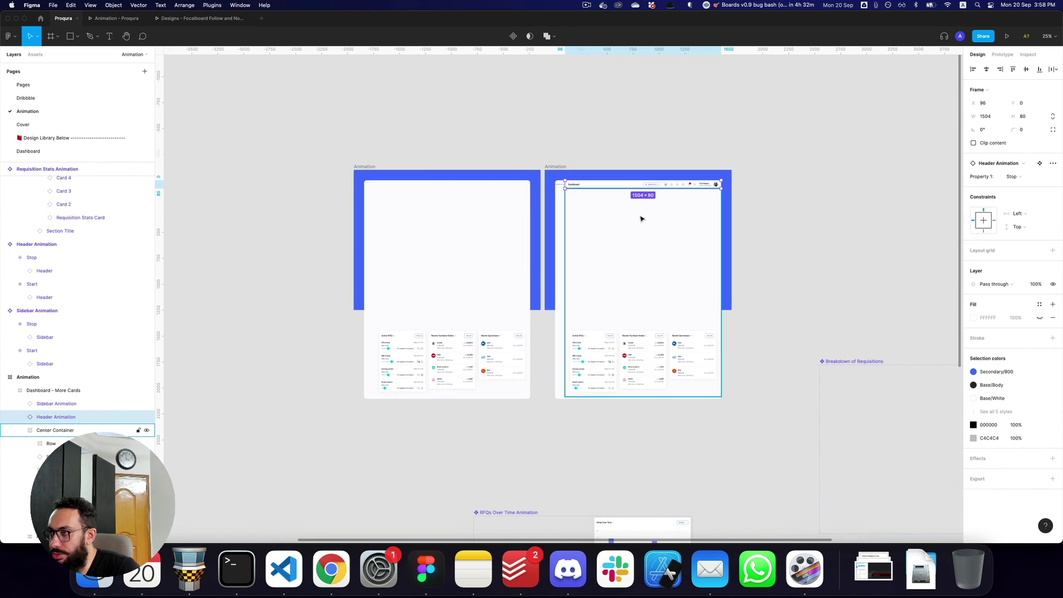
- Switch the Sidebar Animation instance in the duplicated frame to the Stop variant
{"action": "left_click", "coordinate": [558, 219]}
{"action": "left_click", "coordinate": [1013, 177]}
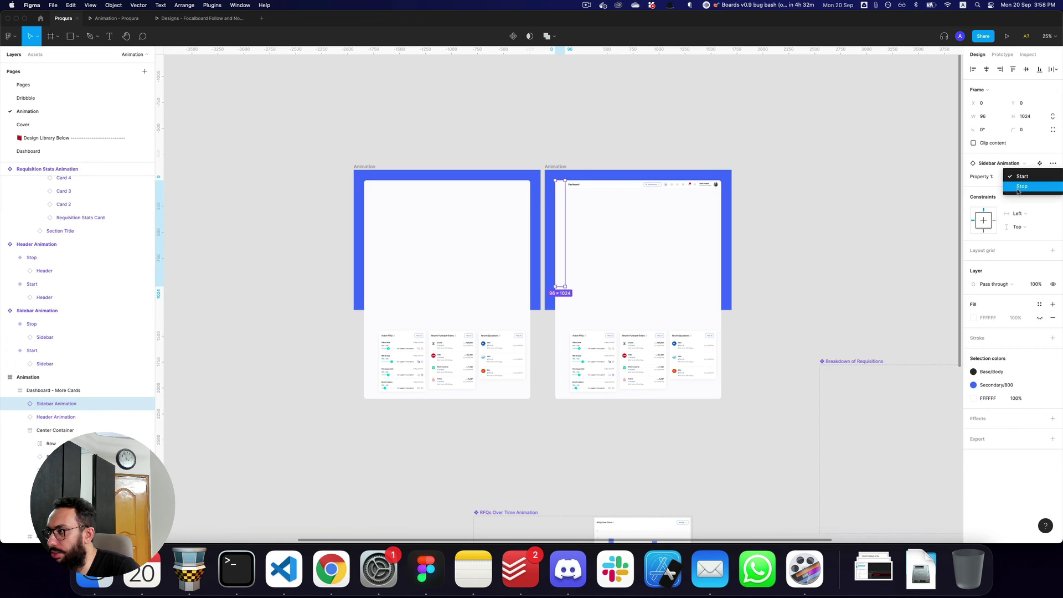
{"action": "left_click", "coordinate": [1021, 190]}
- Switch the Requisition Stats and RFQs Over Time instances in the duplicated frame to the Stop variant
{"action": "double_click", "coordinate": [581, 215]}
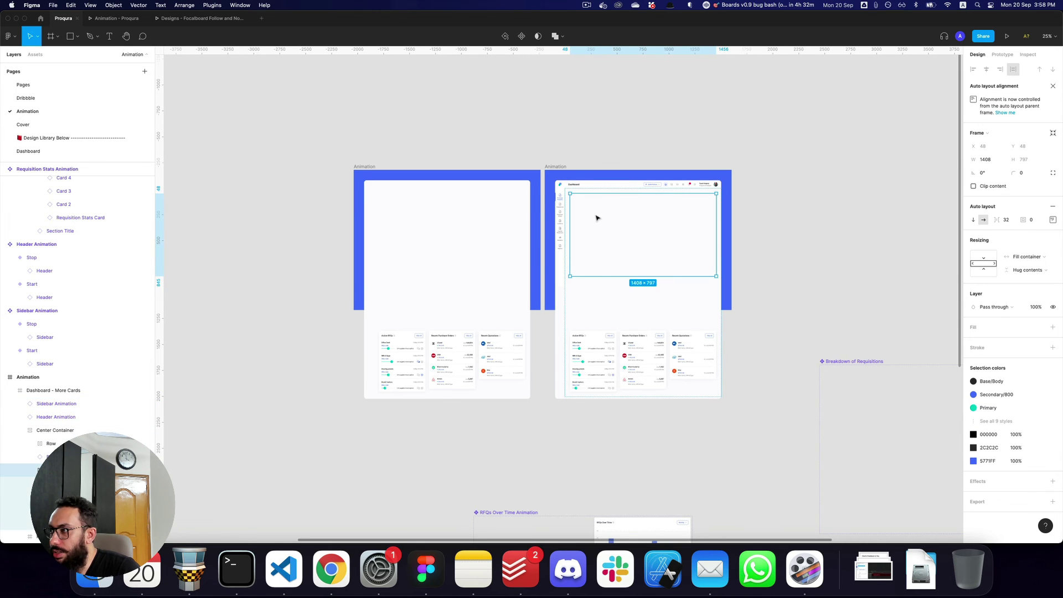
{"action": "left_click", "coordinate": [688, 212], "text": "shift"}
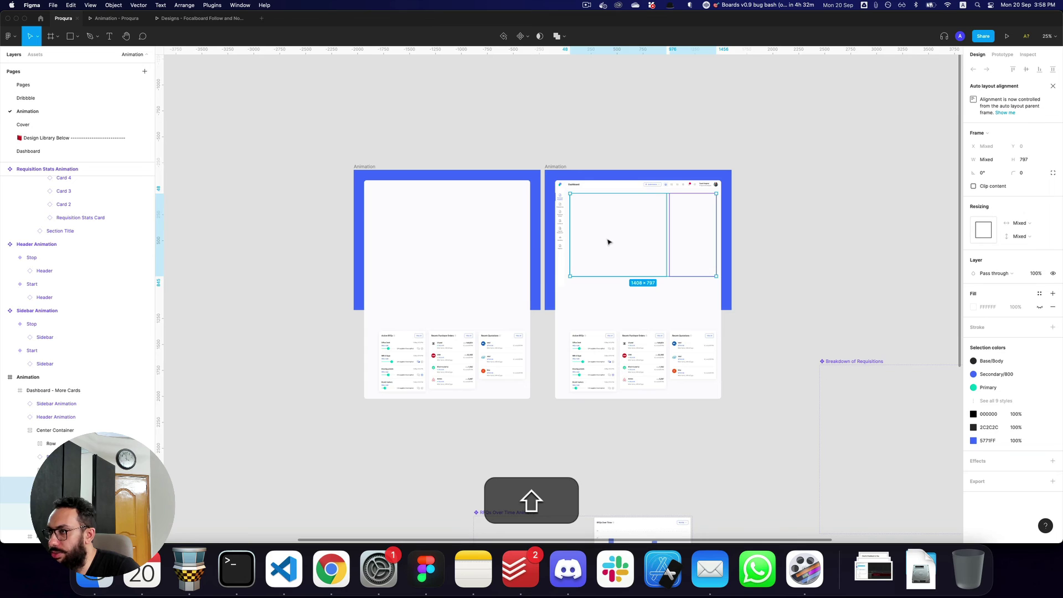
{"action": "left_click", "coordinate": [614, 220]}
{"action": "left_click", "coordinate": [1048, 219]}
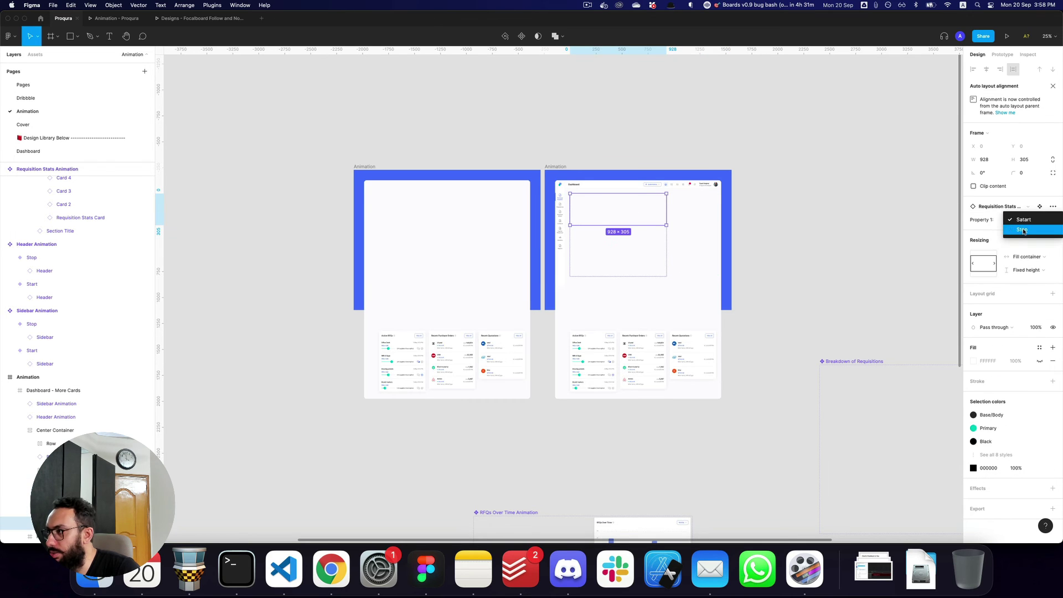
{"action": "left_click", "coordinate": [1030, 227]}
{"action": "left_click", "coordinate": [604, 271]}
{"action": "left_click", "coordinate": [1033, 225]}
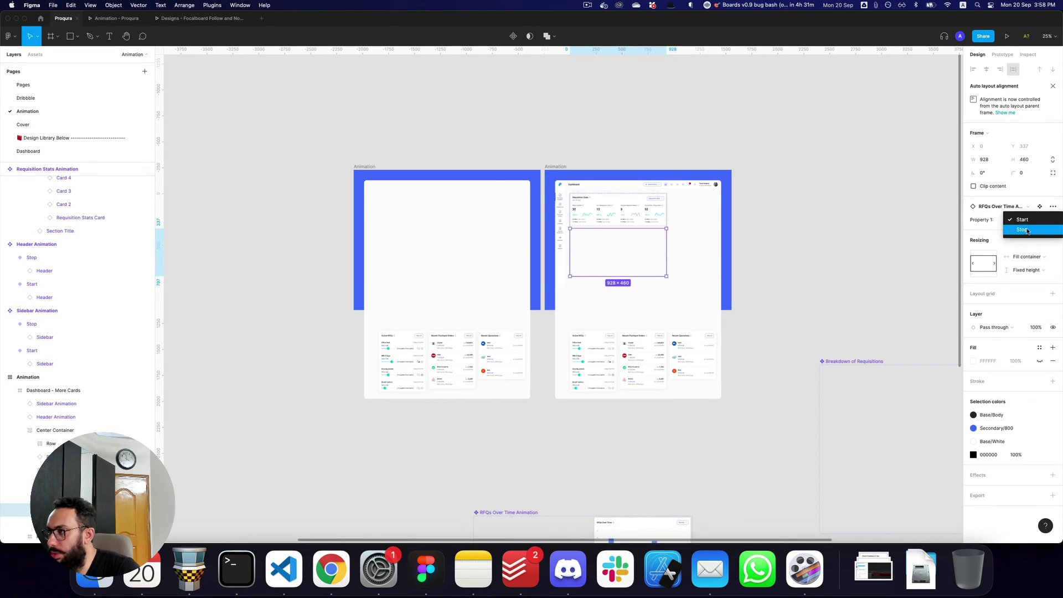
{"action": "left_click", "coordinate": [1028, 235]}
- Switch the Right Content and Breakdown of Requisitions instances in the duplicated frame to the Stop variant
{"action": "left_click", "coordinate": [699, 232]}
{"action": "left_click", "coordinate": [1031, 223]}
{"action": "left_click", "coordinate": [1023, 229]}
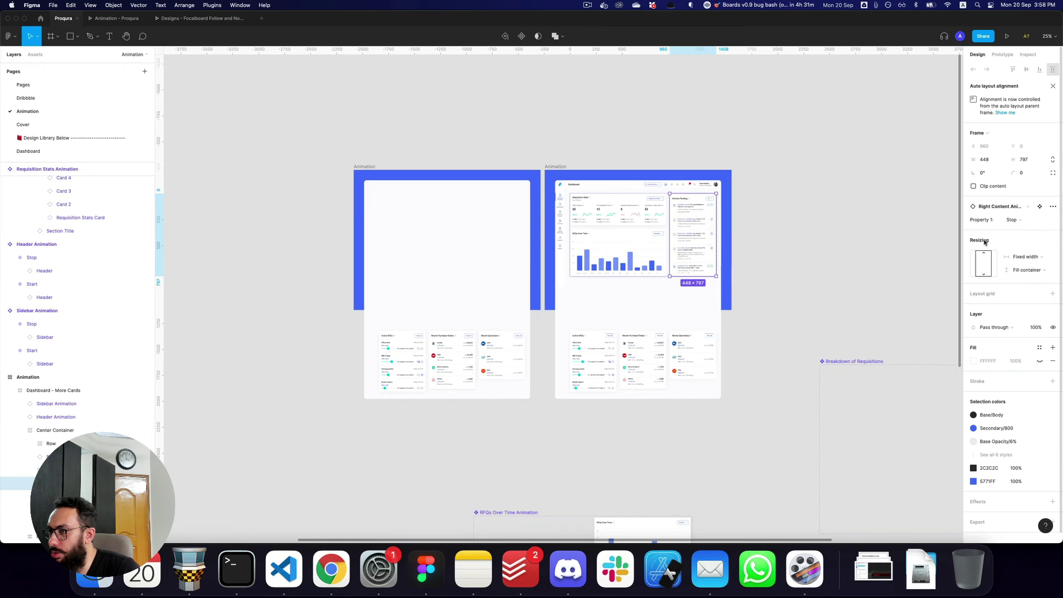
{"action": "left_click", "coordinate": [625, 296]}
{"action": "left_click", "coordinate": [1019, 220]}
{"action": "left_click", "coordinate": [1021, 229]}
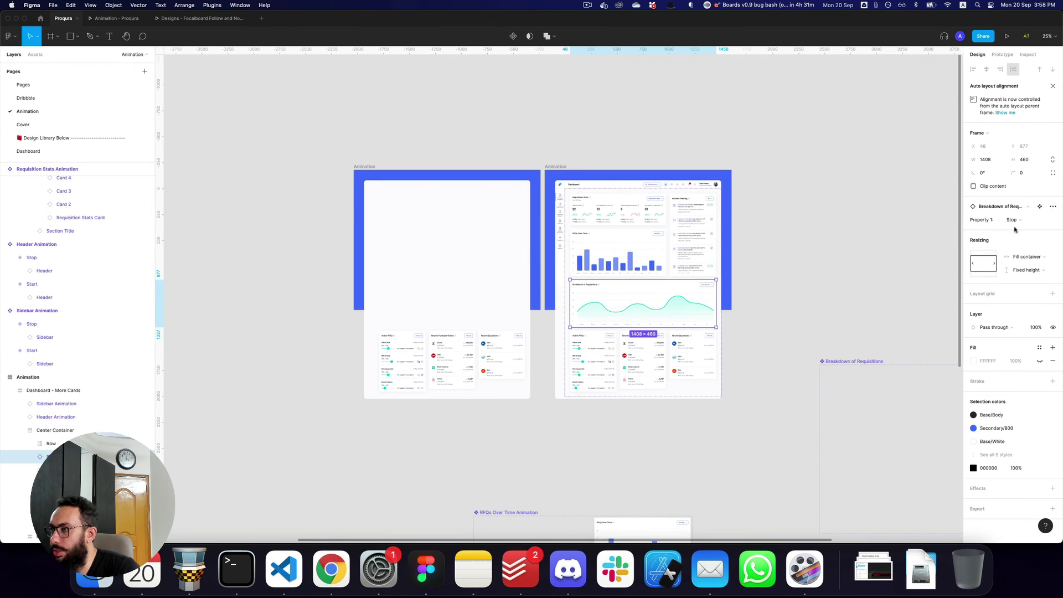
{"action": "left_click", "coordinate": [823, 231]}
- Add a prototype connection from the original Animation frame to its duplicate, triggered after a delay of 6000 ms
{"action": "key", "text": "super+3"}
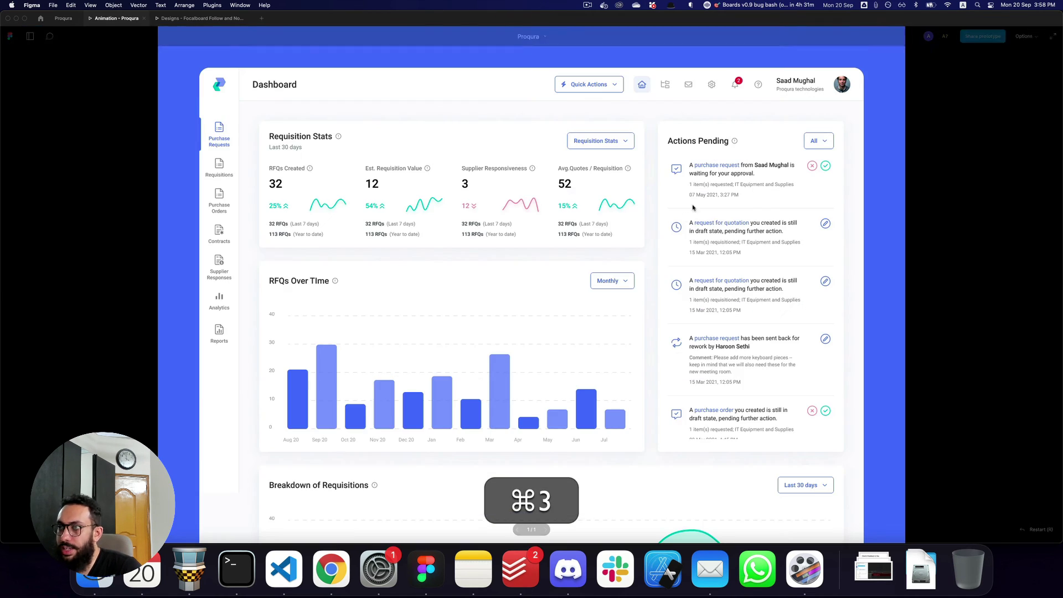
{"action": "key", "text": "super+2"}
{"action": "left_click", "coordinate": [368, 169]}
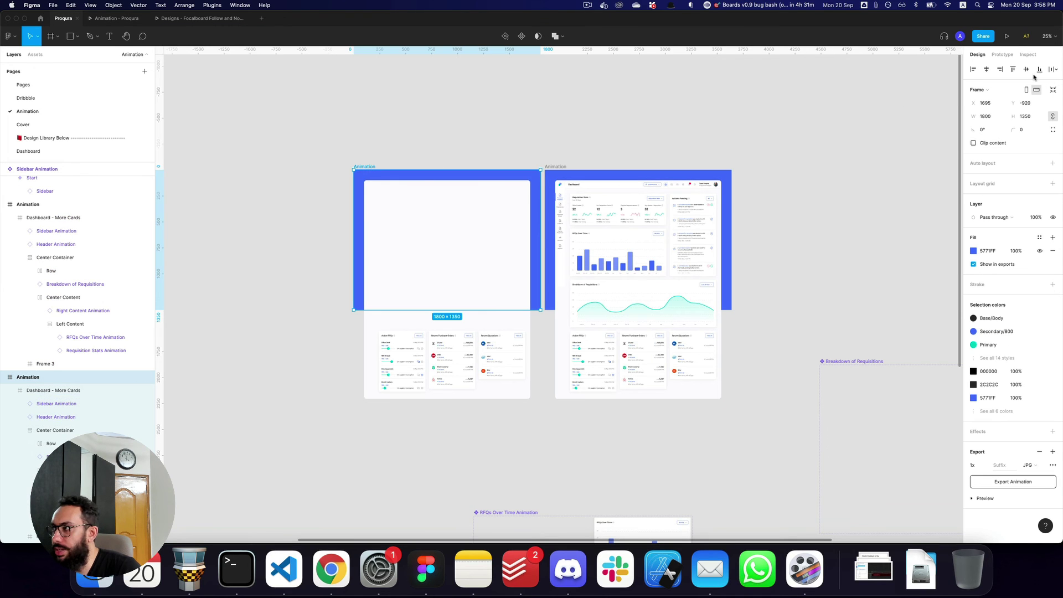
{"action": "left_click", "coordinate": [1002, 54]}
{"action": "left_click_drag", "start_coordinate": [541, 239], "coordinate": [579, 242]}
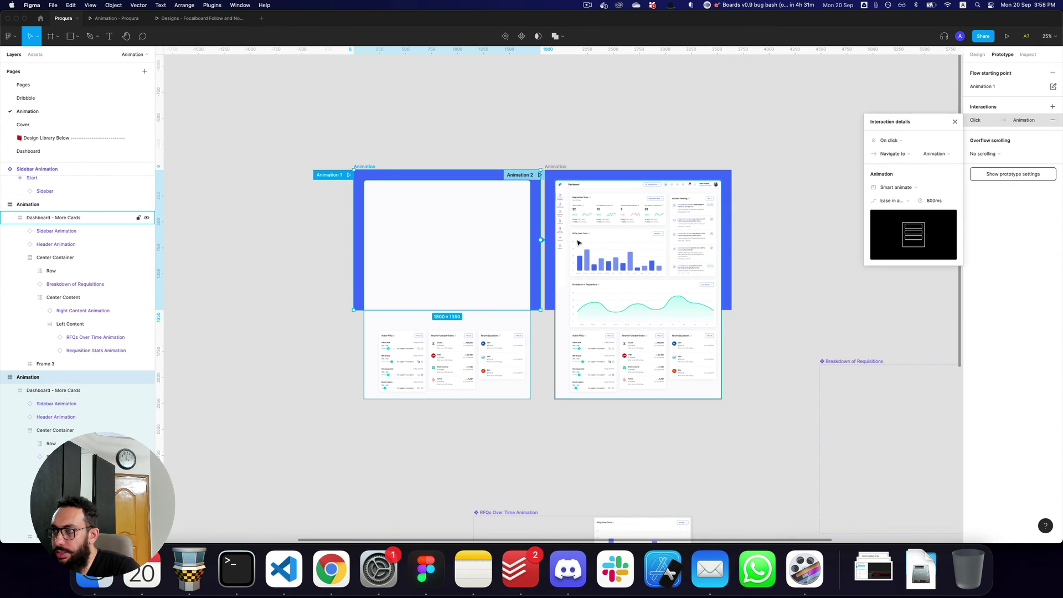
{"action": "left_click", "coordinate": [900, 145]}
{"action": "left_click", "coordinate": [897, 245]}
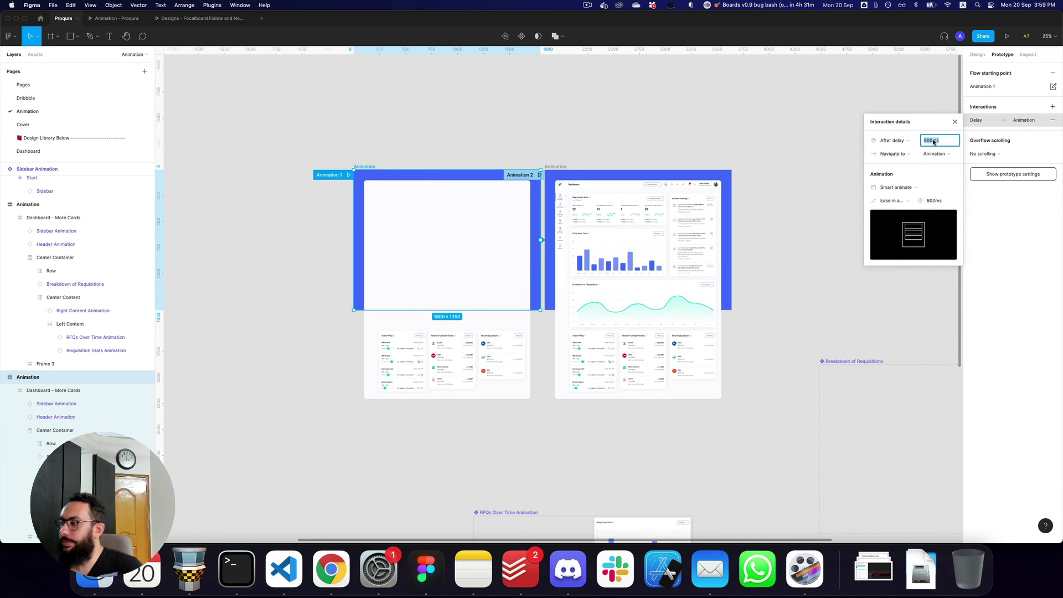
{"action": "type", "text": "60"}
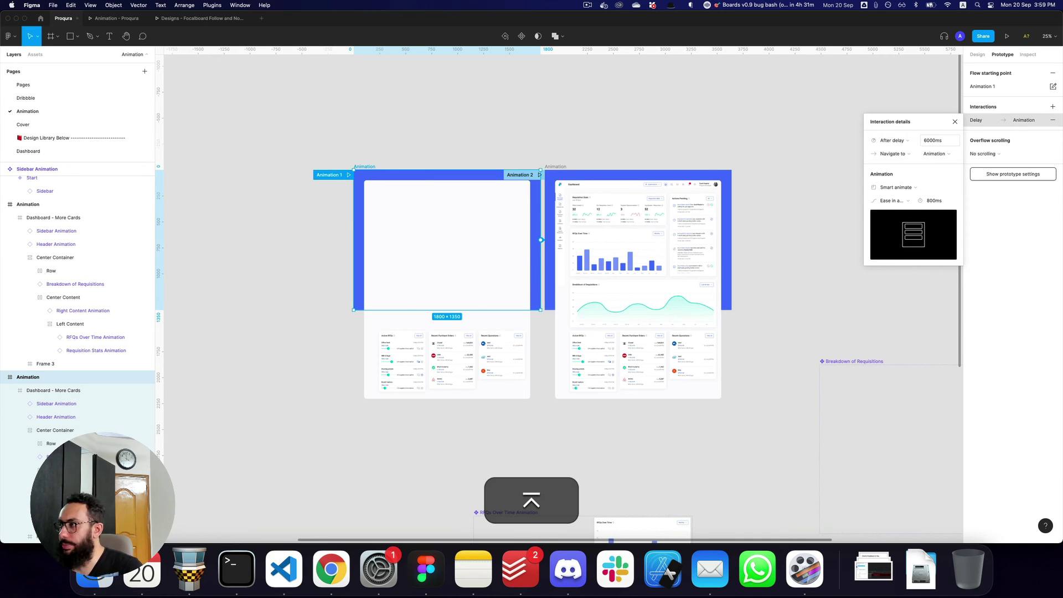
- Restart the prototype and watch the dashboard intro play with the delayed transition to the second frame
{"action": "type", "text": "v"}
{"action": "left_click", "coordinate": [673, 253]}
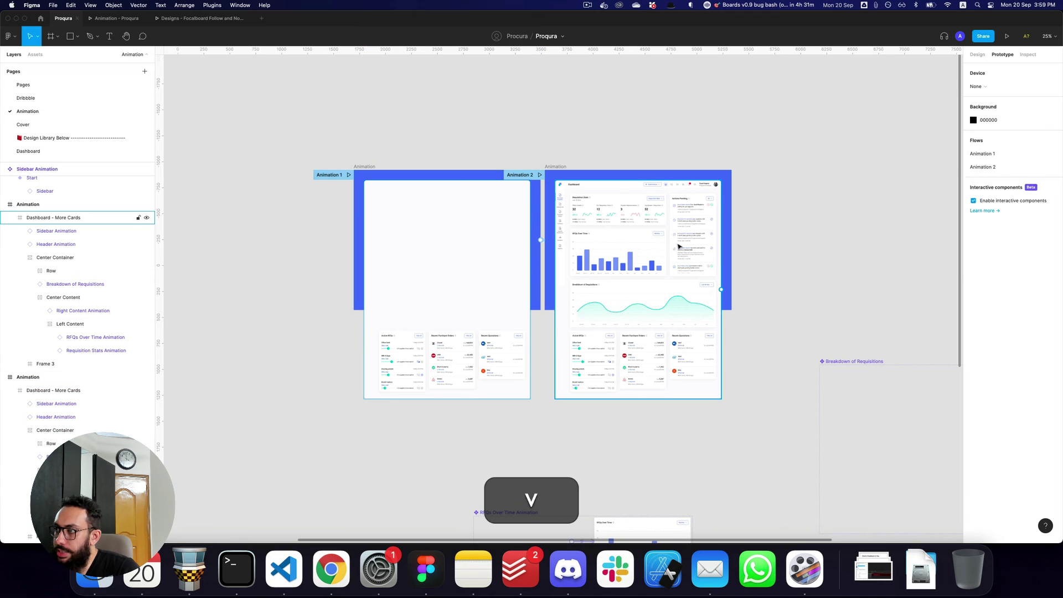
{"action": "left_click_drag", "start_coordinate": [674, 253], "coordinate": [664, 174]}
{"action": "key", "text": "super+3"}
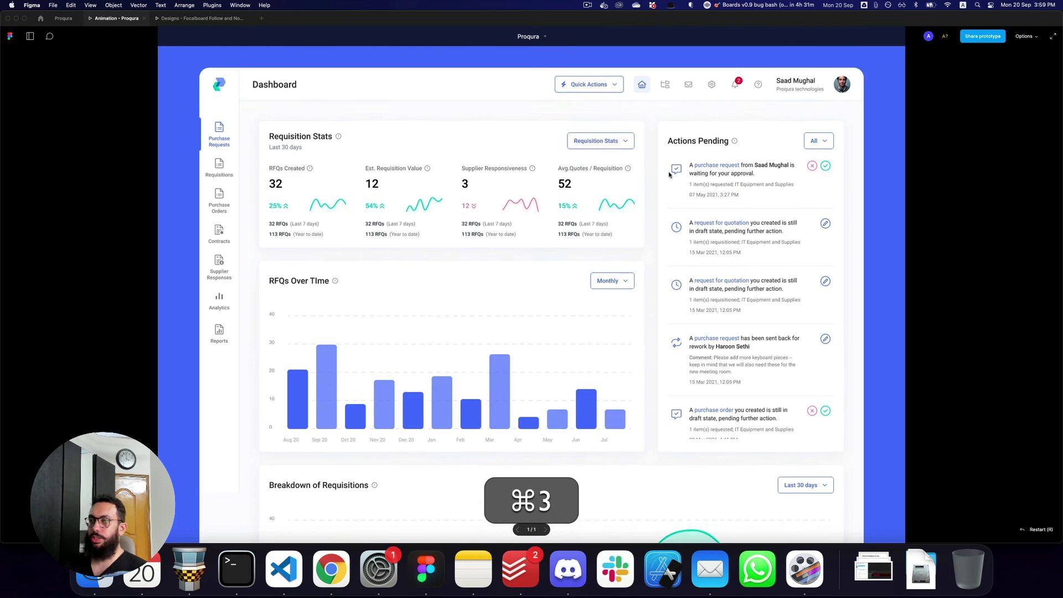
{"action": "key", "text": "r"}
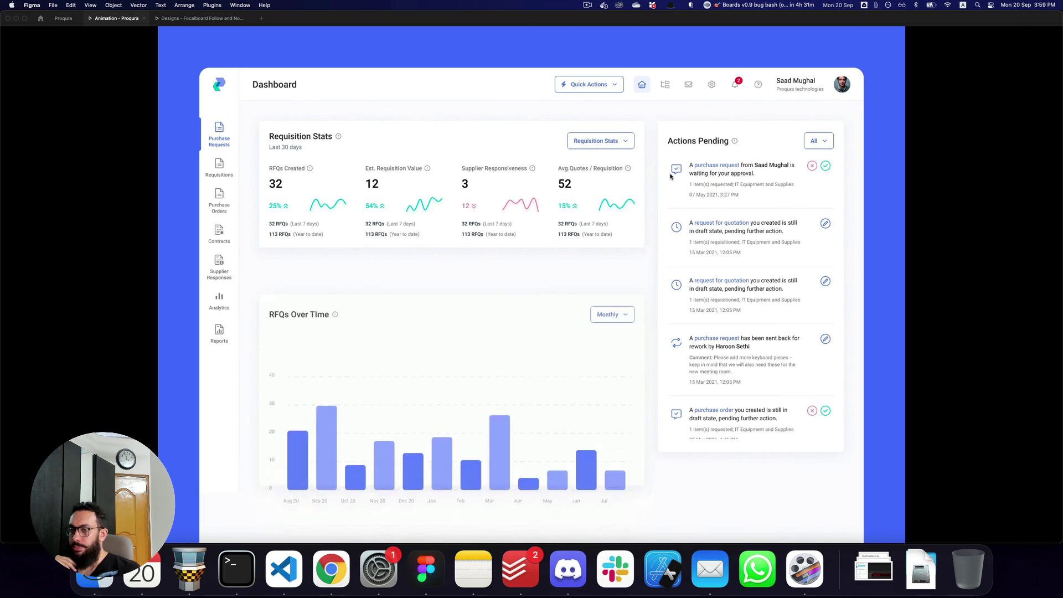
- Scale the prototype preview to fit the screen, then restart it and watch the dashboard intro transition to the second frame
{"action": "scroll", "coordinate": [670, 176], "scroll_direction": "down", "scroll_amount": 10}
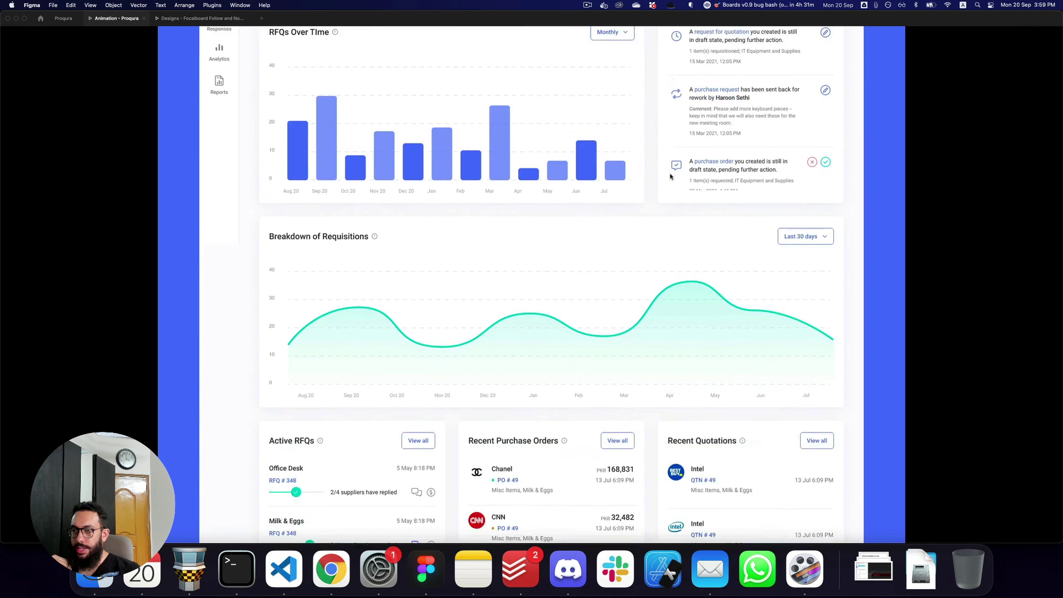
{"action": "key", "text": "super+2"}
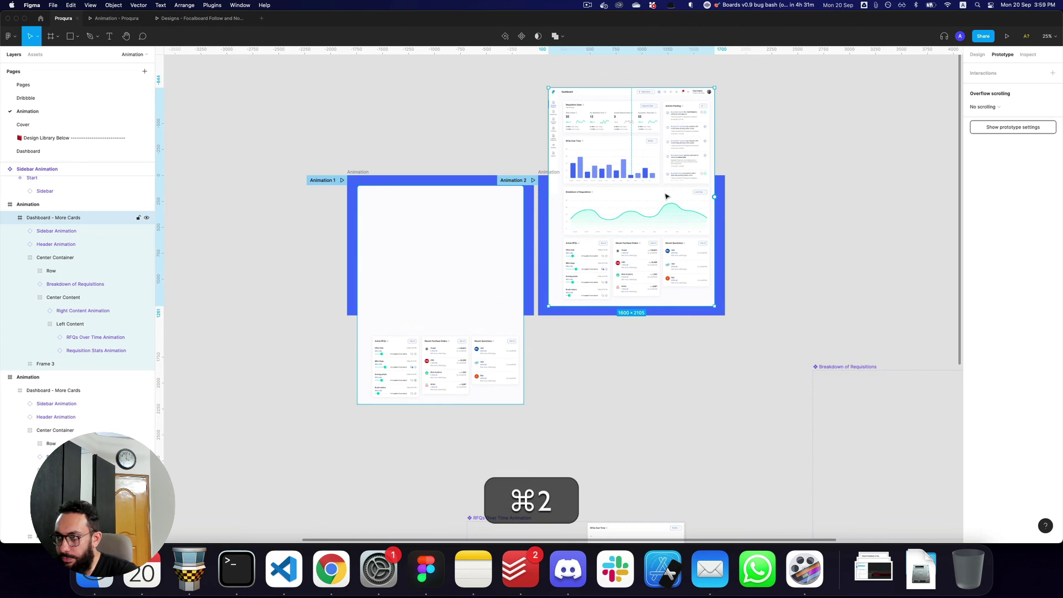
{"action": "key", "text": "super+3"}
{"action": "key", "text": "super+z"}
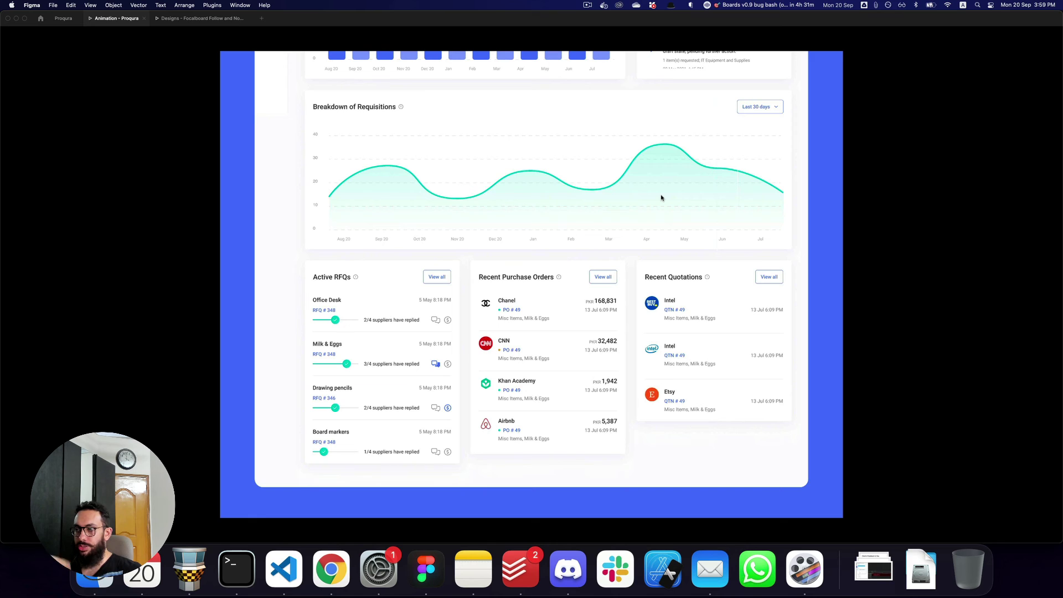
{"action": "key", "text": "r"}
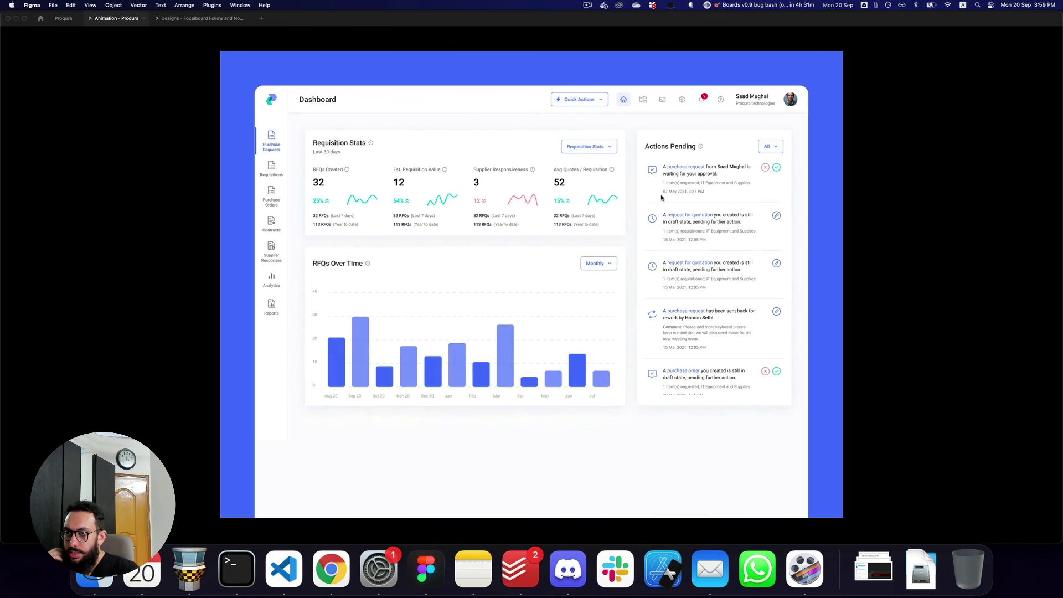
{"action": "scroll", "coordinate": [444, 335], "scroll_direction": "down", "scroll_amount": 10}
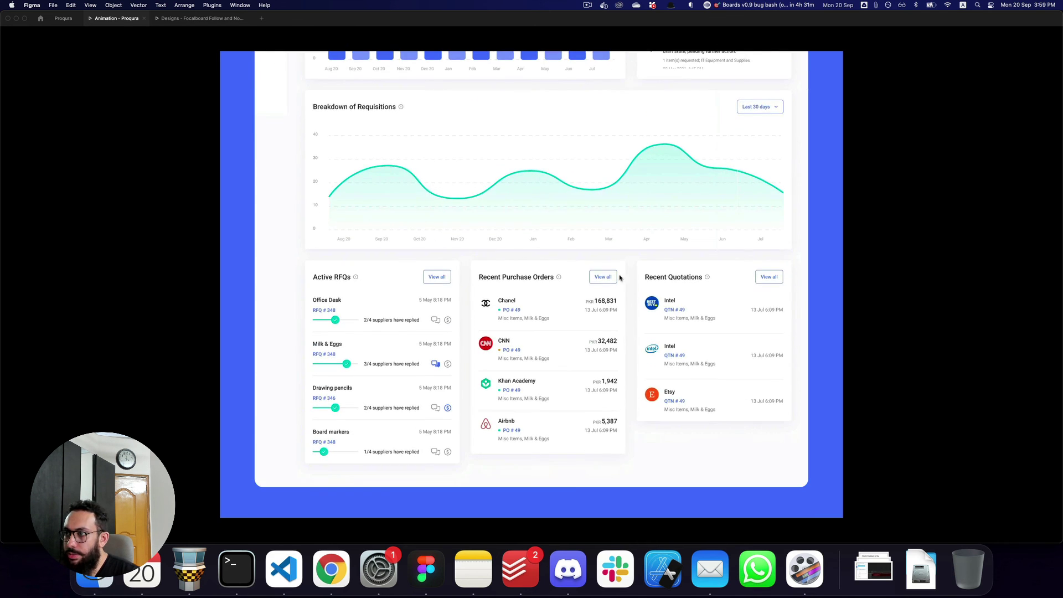
- Return to the design file and open the delayed interaction between the Requisition Stats Animation variants to check its timing
{"action": "key", "text": "super+2"}
{"action": "key", "text": "alt+z"}
{"action": "left_click", "coordinate": [740, 260], "text": "alt"}
{"action": "left_click", "coordinate": [741, 261], "text": "alt"}
{"action": "key", "text": "space"}
{"action": "left_click_drag", "start_coordinate": [682, 296], "coordinate": [664, 169]}
{"action": "key", "text": "z"}
{"action": "left_click", "coordinate": [636, 237]}
{"action": "left_click", "coordinate": [450, 211]}
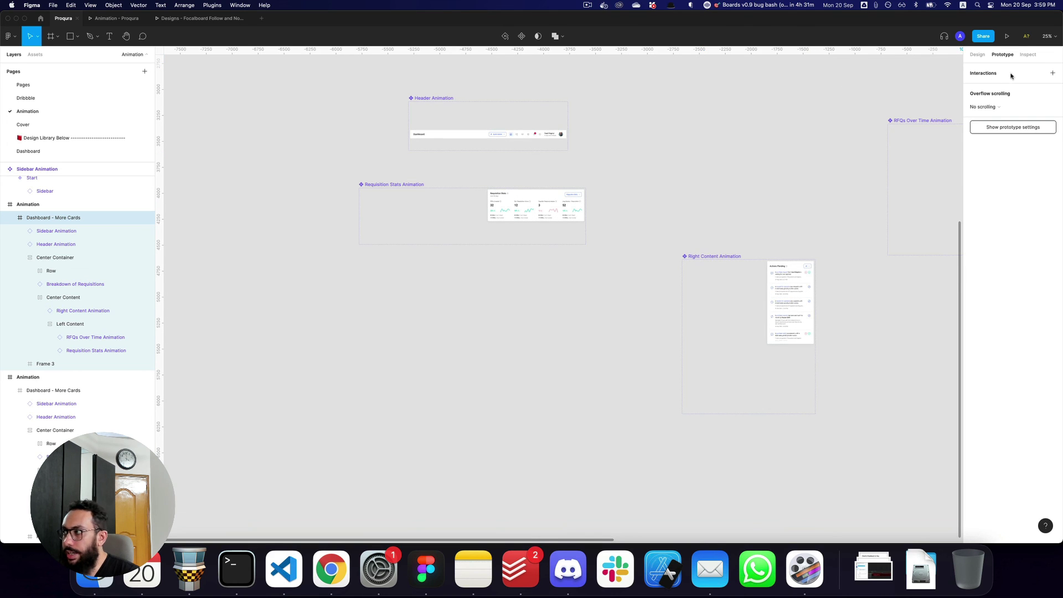
{"action": "left_click", "coordinate": [412, 185]}
{"action": "key", "text": "Escape"}
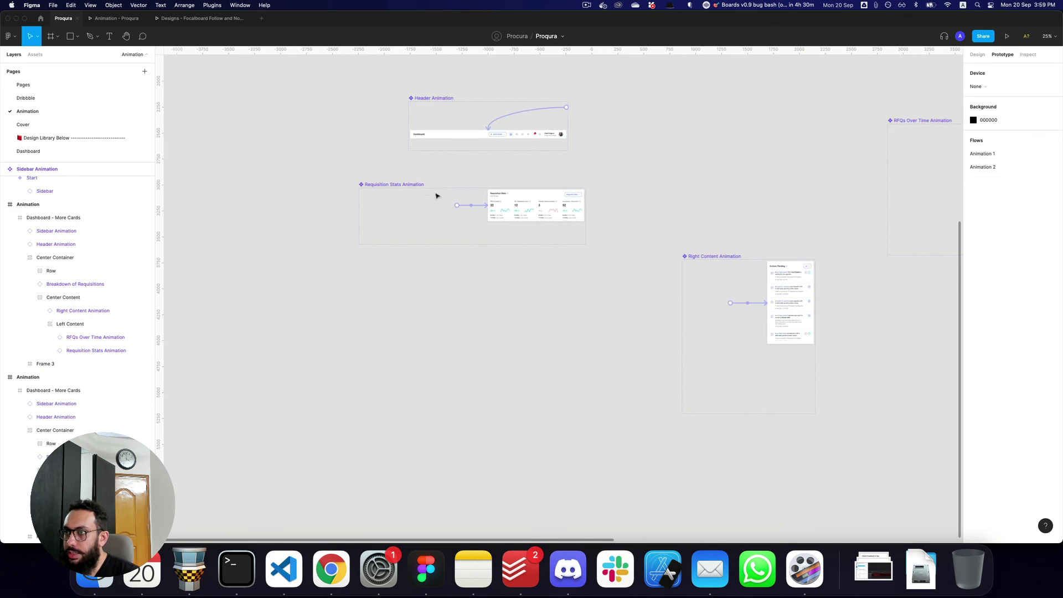
{"action": "left_click", "coordinate": [473, 207]}
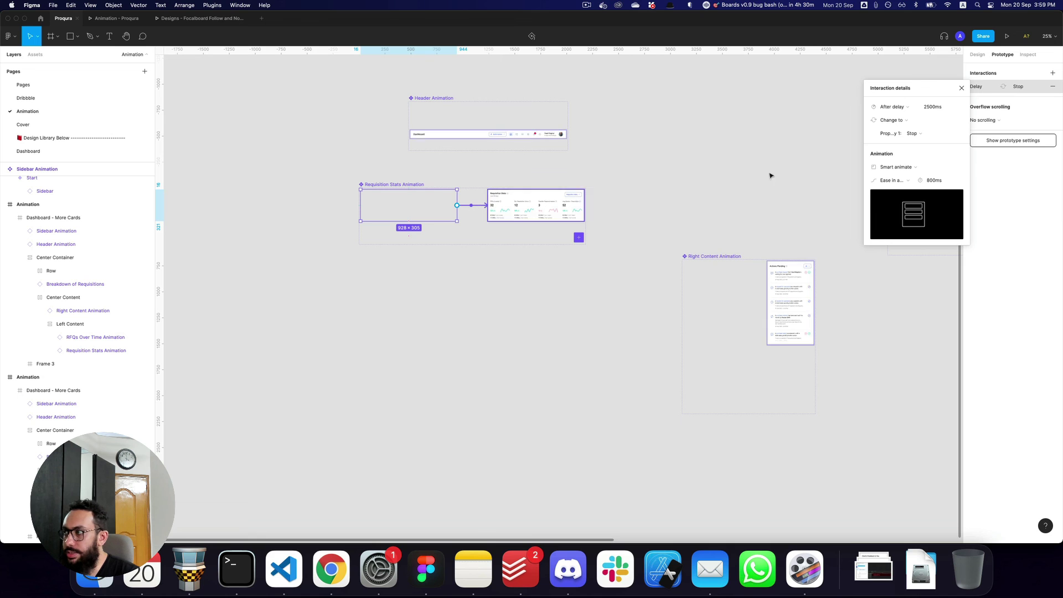
- Set the smart animate duration of the Right Content Animation transition to 1000 ms
{"action": "scroll", "coordinate": [667, 181], "scroll_direction": "right", "scroll_amount": 2}
{"action": "scroll", "coordinate": [636, 227], "scroll_direction": "right", "scroll_amount": 2}
{"action": "left_click", "coordinate": [613, 259]}
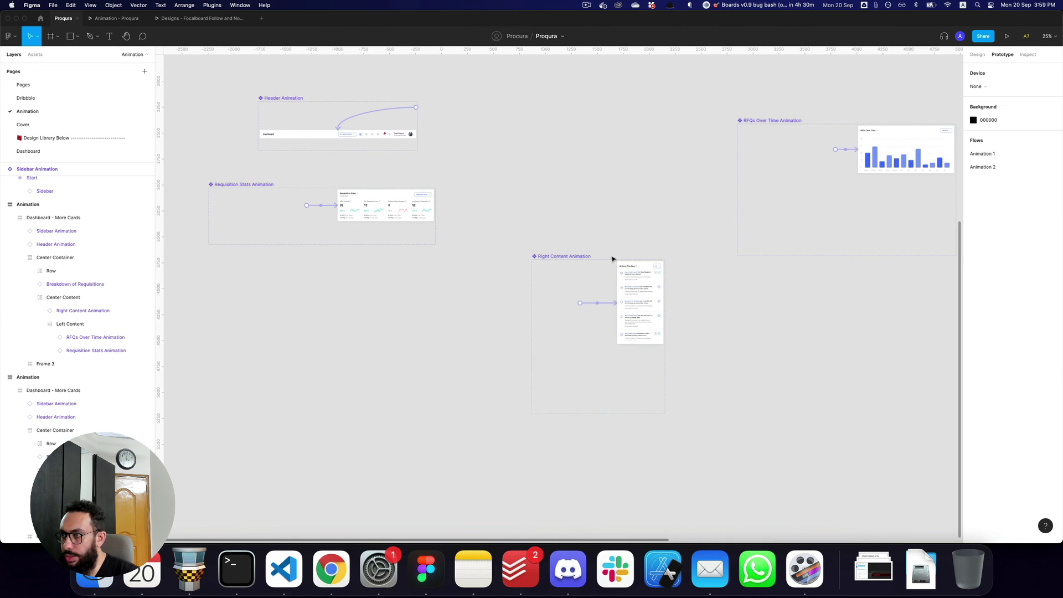
{"action": "left_click", "coordinate": [605, 304]}
{"action": "left_click", "coordinate": [939, 180]}
{"action": "type", "text": "1000ms"}
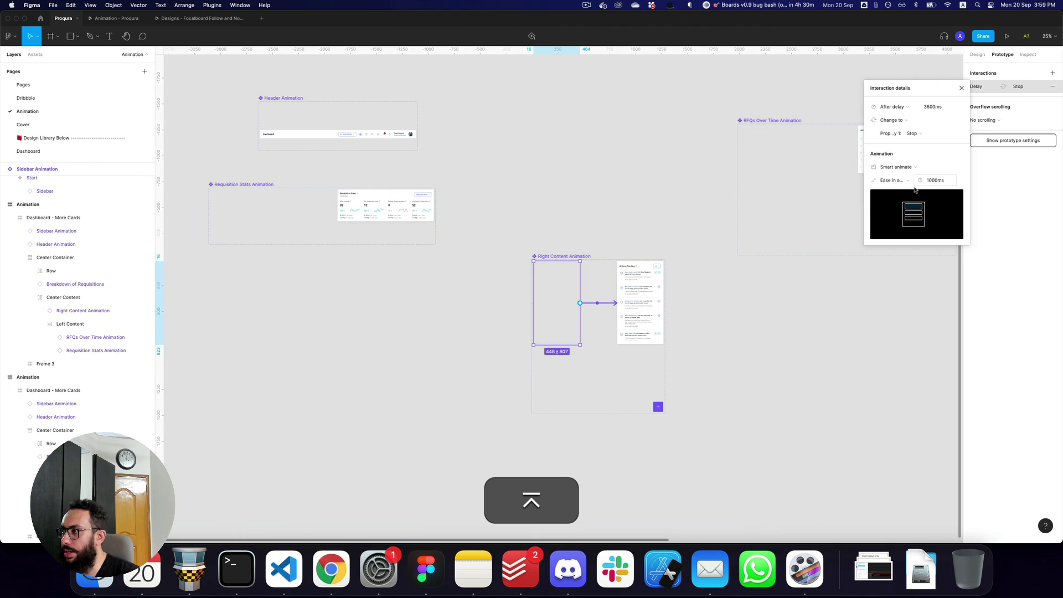
{"action": "left_click", "coordinate": [736, 242]}
- Set the RFQs Over Time Animation transition to a 1000 ms duration and a 4500 ms delay
{"action": "scroll", "coordinate": [747, 233], "scroll_direction": "up", "scroll_amount": 3}
{"action": "scroll", "coordinate": [748, 232], "scroll_direction": "right", "scroll_amount": 3}
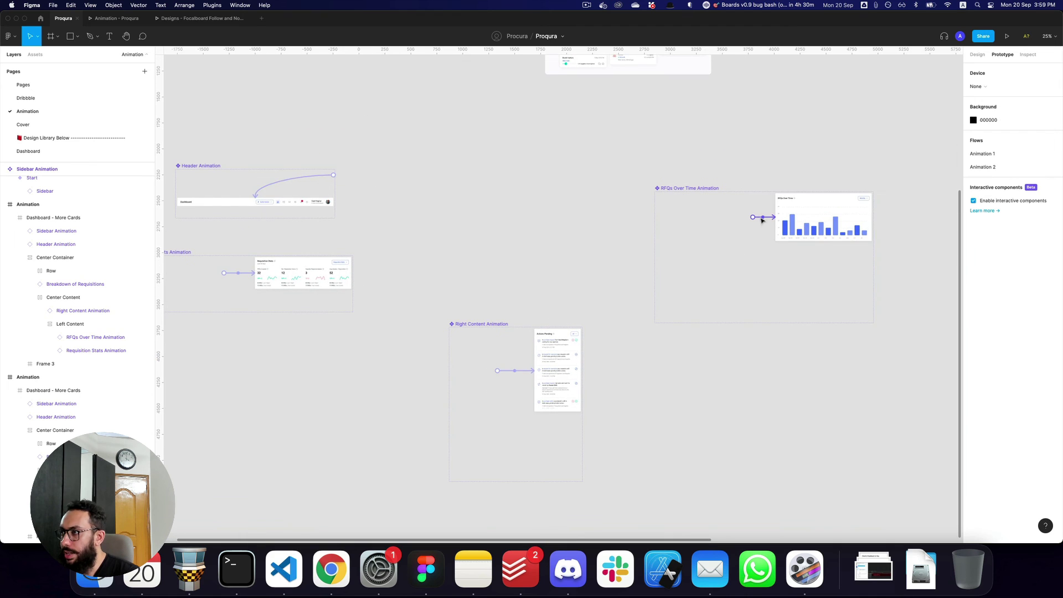
{"action": "left_click", "coordinate": [763, 217]}
{"action": "left_click", "coordinate": [940, 179]}
{"action": "type", "text": "1000ms"}
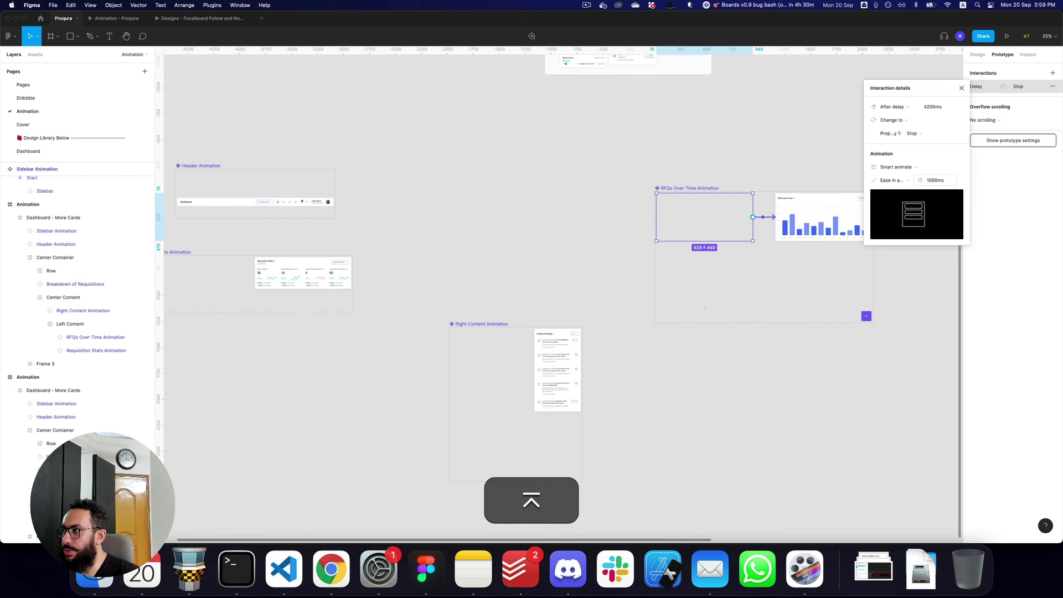
{"action": "scroll", "coordinate": [660, 161], "scroll_direction": "up", "scroll_amount": 3}
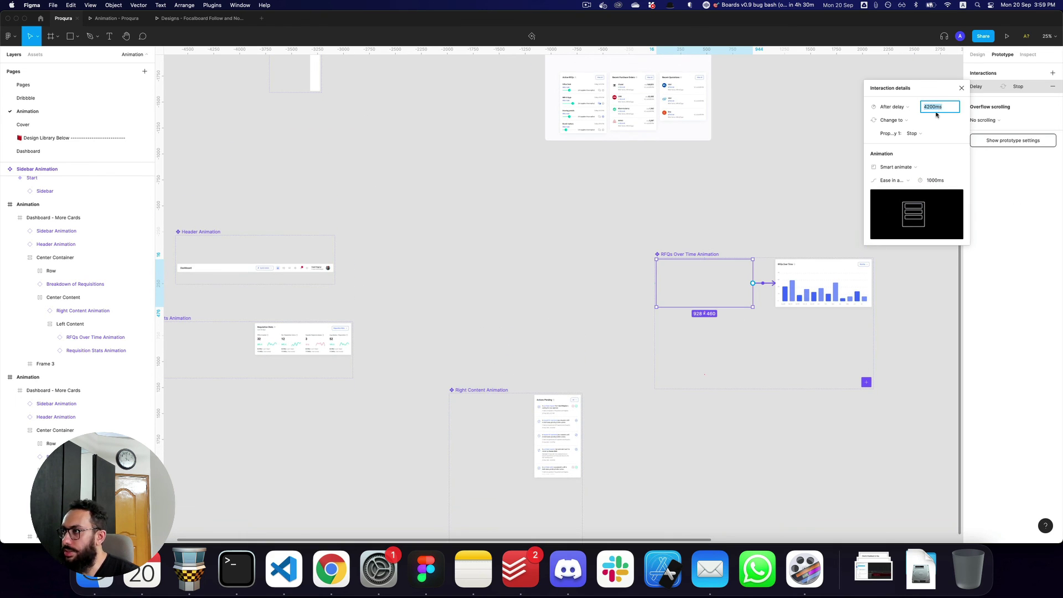
{"action": "type", "text": "1"}
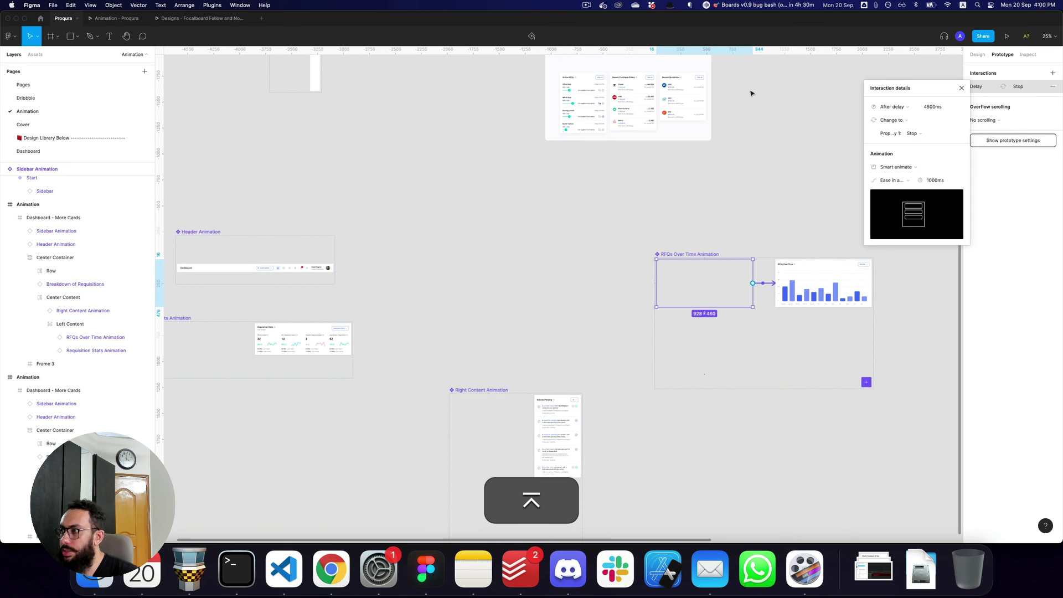
- Set the Breakdown of Requisitions transition to a 1000 ms duration and a 5500 ms delay
{"action": "scroll", "coordinate": [747, 93], "scroll_direction": "up", "scroll_amount": 6}
{"action": "scroll", "coordinate": [737, 92], "scroll_direction": "right", "scroll_amount": 15}
{"action": "left_click", "coordinate": [743, 317]}
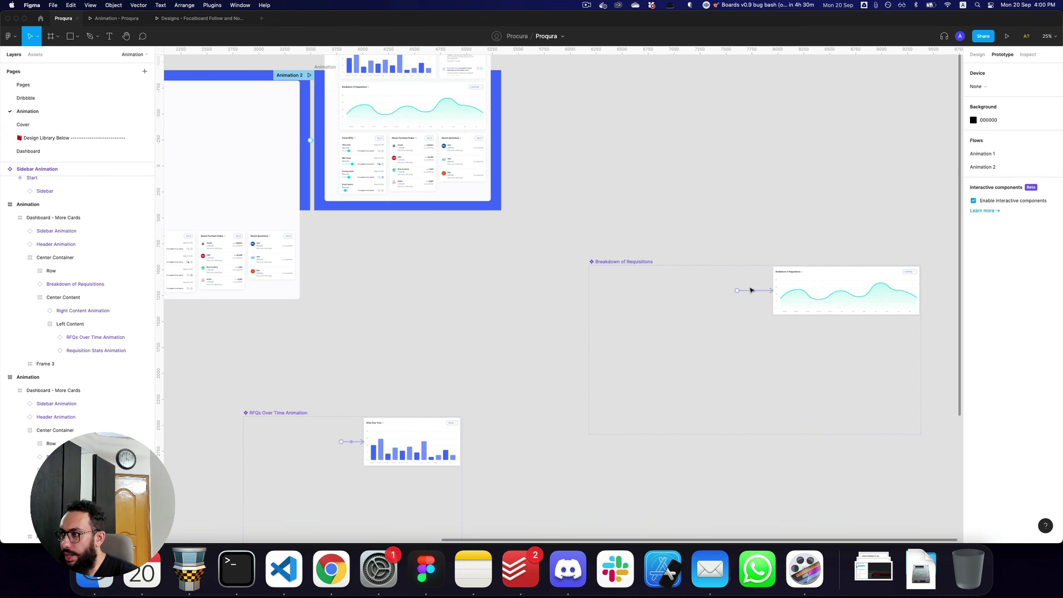
{"action": "left_click", "coordinate": [750, 290]}
{"action": "left_click", "coordinate": [940, 180]}
{"action": "type", "text": "1000ms"}
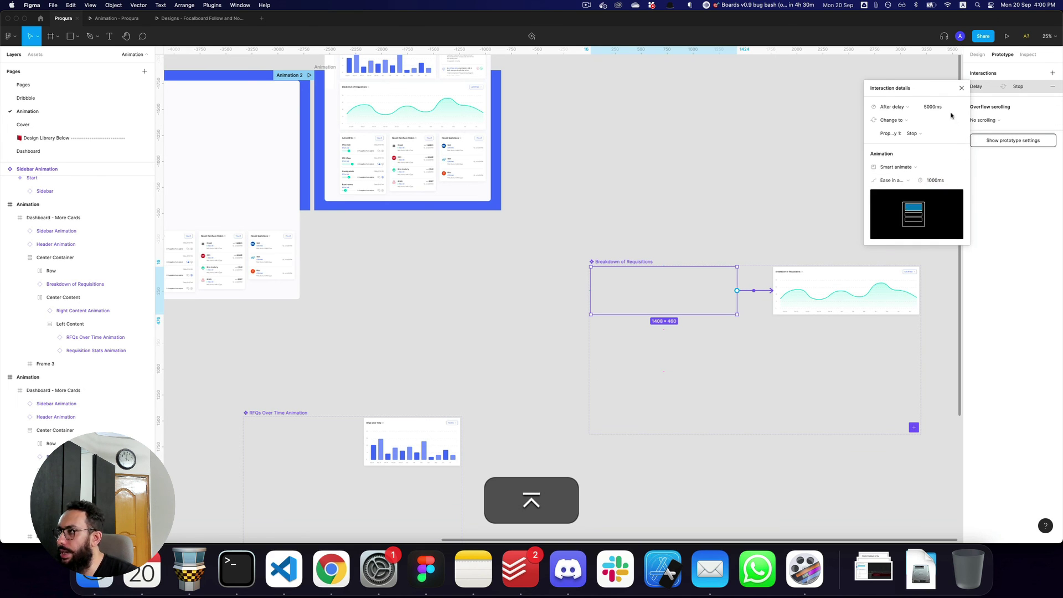
{"action": "left_click", "coordinate": [941, 107]}
{"action": "type", "text": "5"}
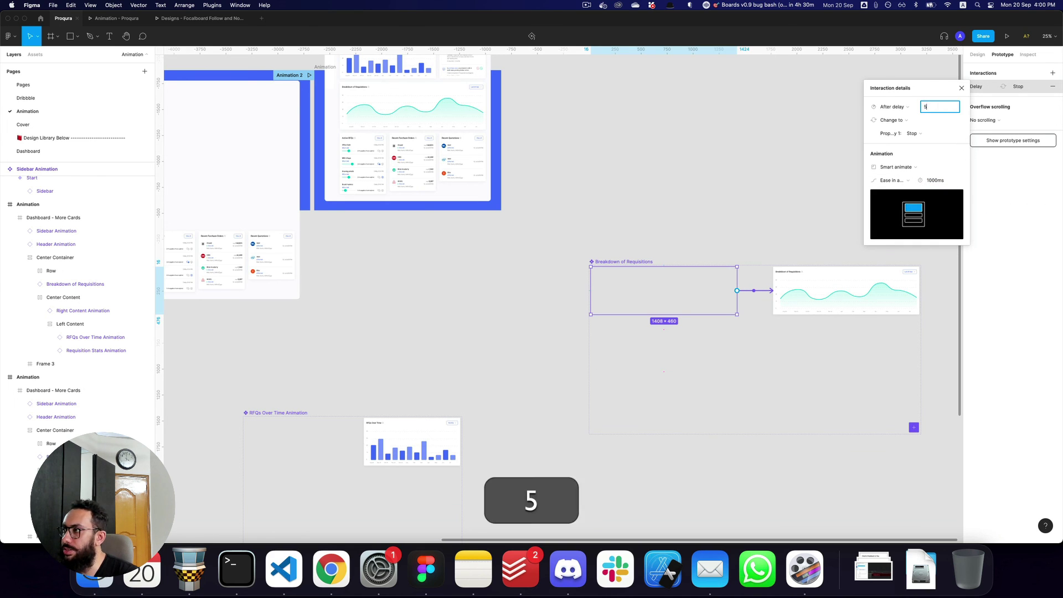
- Remove the Animation 2 flow starting point from the duplicated frame and move that frame farther right of the original
{"action": "scroll", "coordinate": [548, 169], "scroll_direction": "up", "scroll_amount": 3}
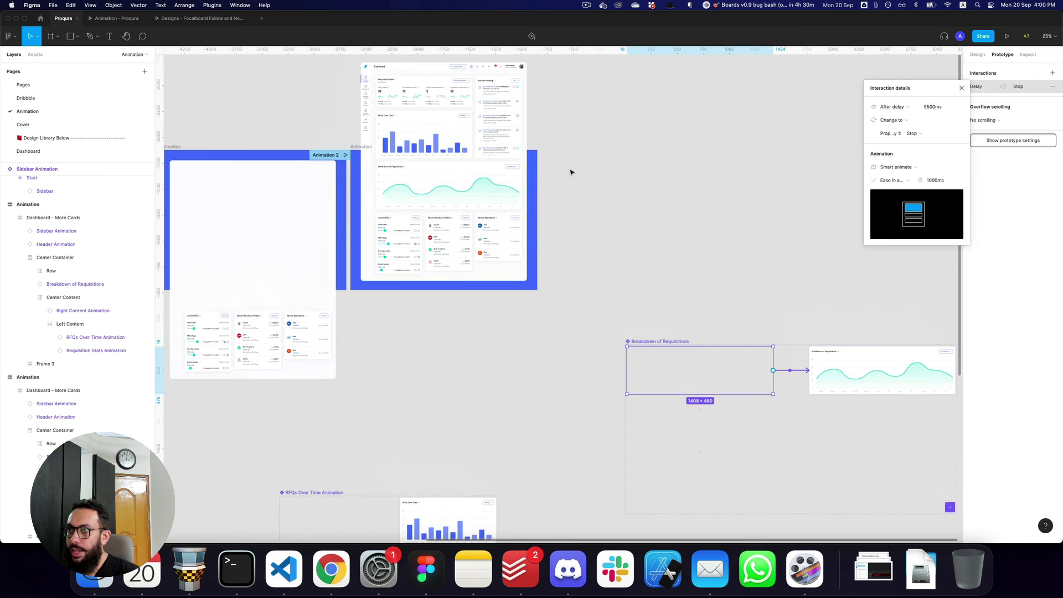
{"action": "left_click", "coordinate": [569, 171]}
{"action": "left_click", "coordinate": [324, 154]}
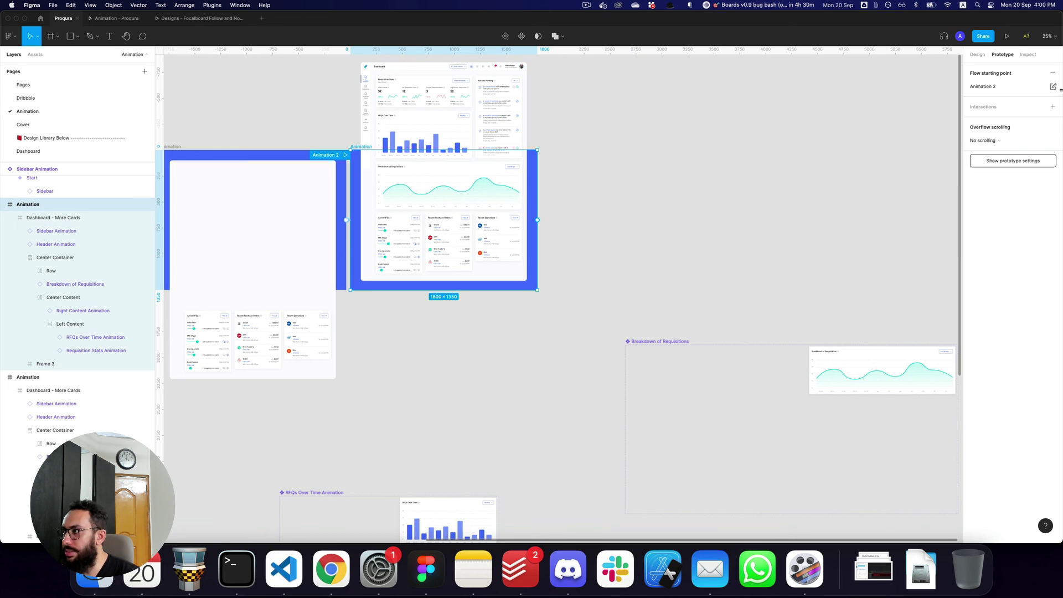
{"action": "left_click", "coordinate": [1052, 72]}
{"action": "left_click_drag", "start_coordinate": [359, 148], "coordinate": [418, 149]}
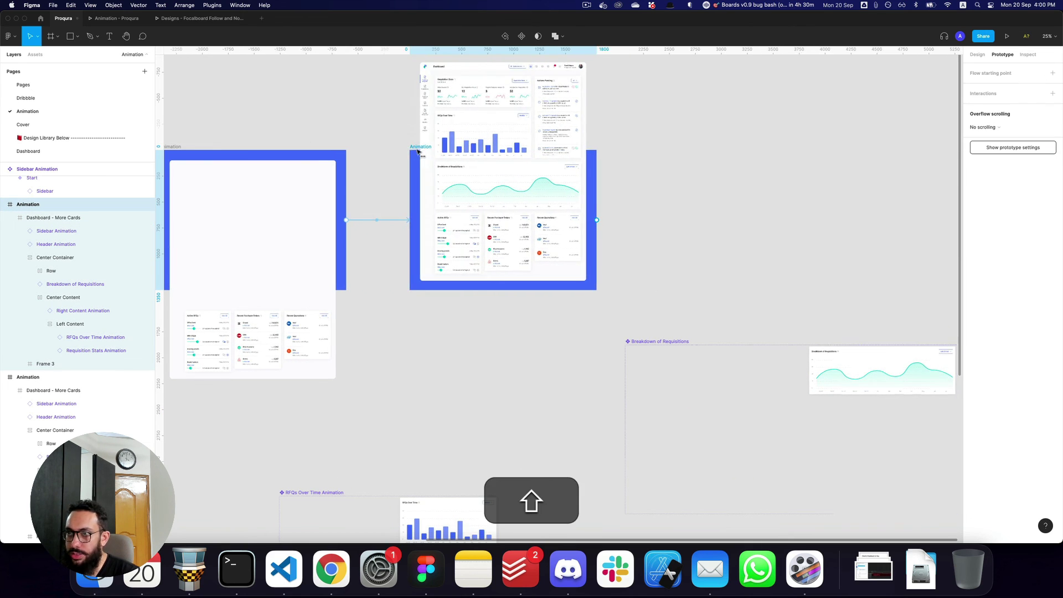
- Set the delay of the connection between the two Animation frames to 6500 ms and replay the prototype
{"action": "left_click_drag", "start_coordinate": [347, 220], "coordinate": [421, 220]}
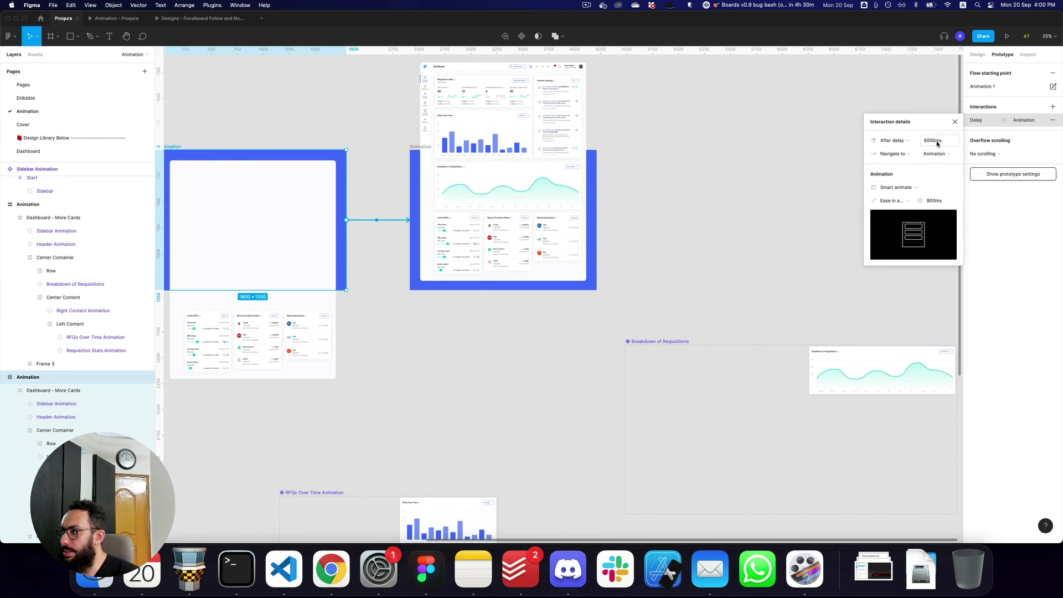
{"action": "type", "text": "650"}
{"action": "key", "text": "super+r"}
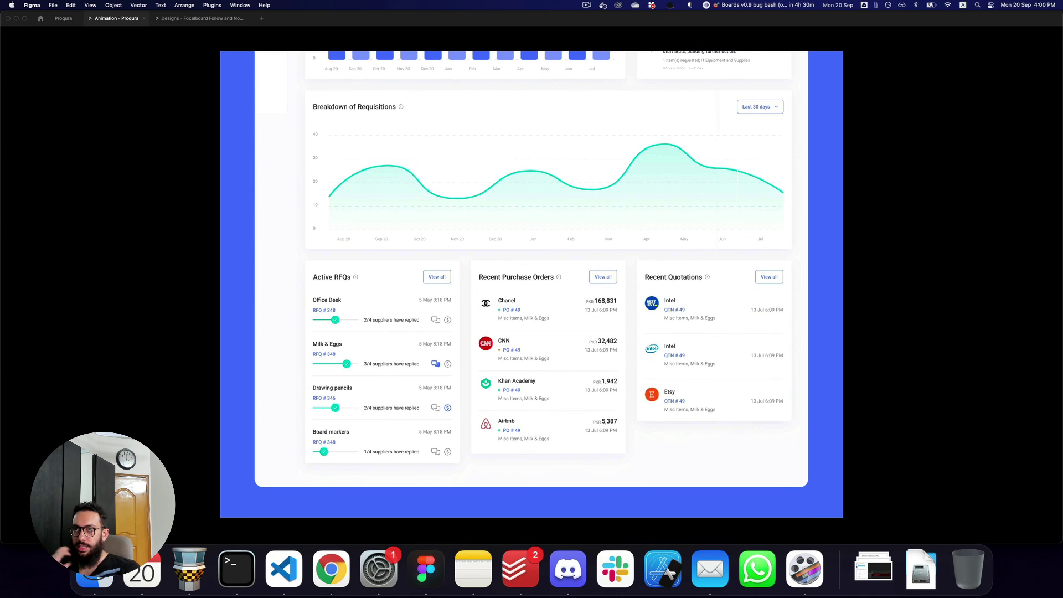
- Set the smart animate duration of the Header Animation transition to 800 ms and replay the prototype
{"action": "key", "text": "super+2"}
{"action": "scroll", "coordinate": [600, 160], "scroll_direction": "left", "scroll_amount": 3}
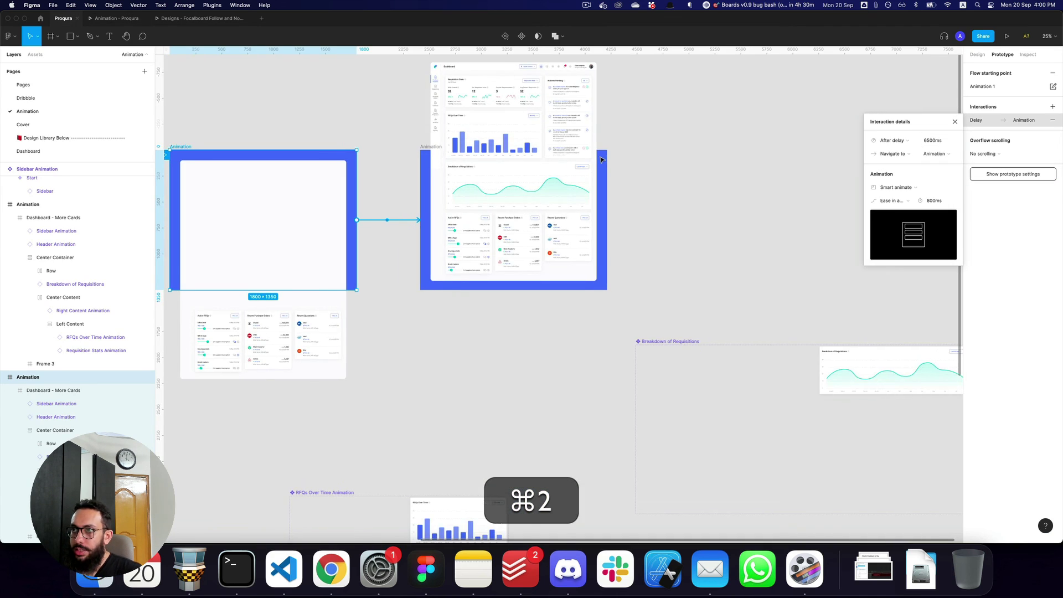
{"action": "scroll", "coordinate": [371, 166], "scroll_direction": "left", "scroll_amount": 6}
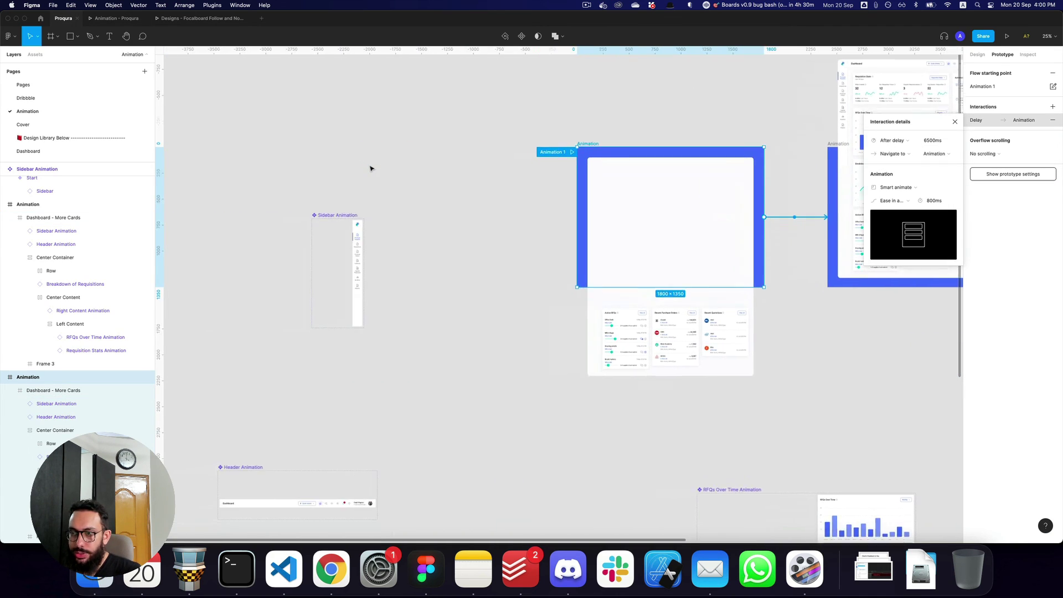
{"action": "scroll", "coordinate": [299, 350], "scroll_direction": "down", "scroll_amount": 3}
{"action": "left_click", "coordinate": [301, 340]}
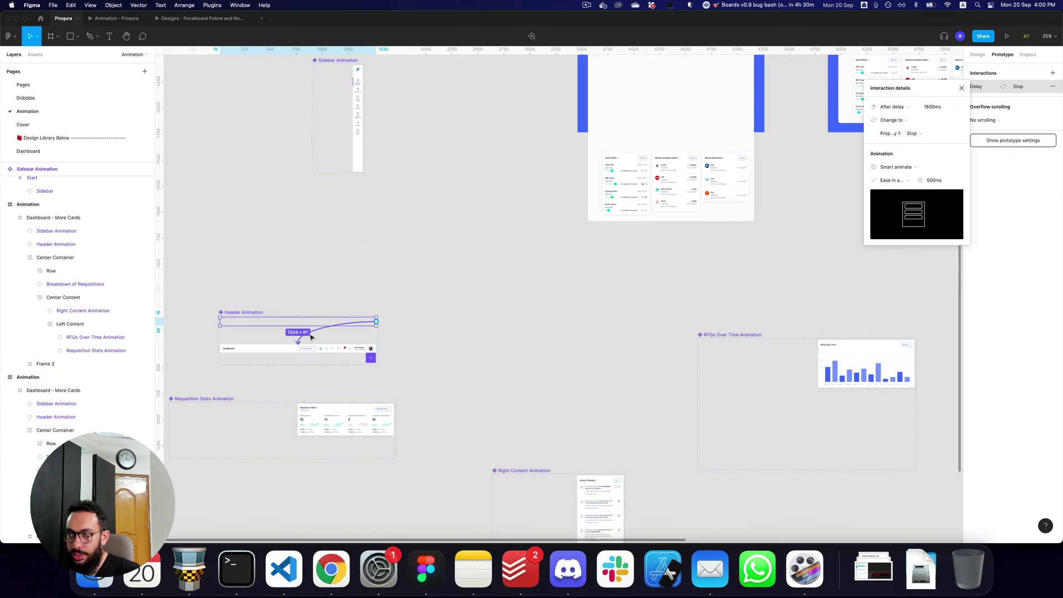
{"action": "type", "text": "80"}
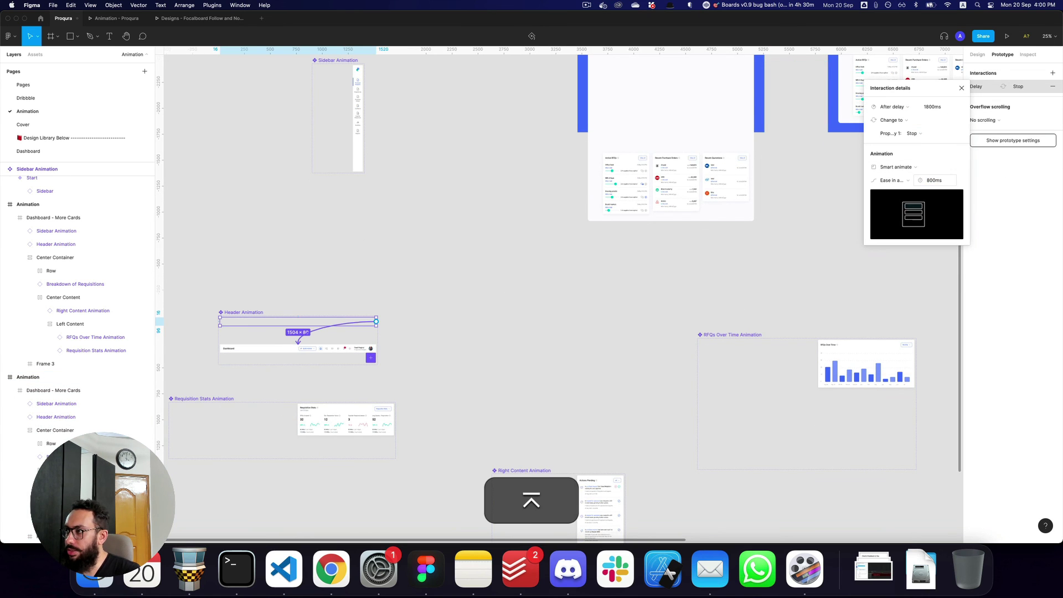
{"action": "key", "text": "super+r"}
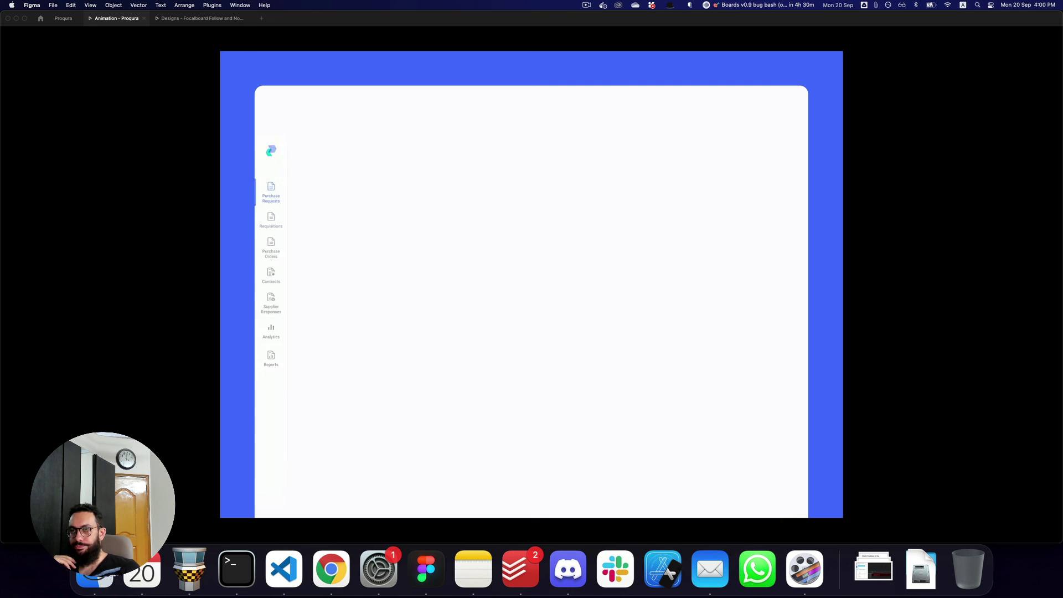